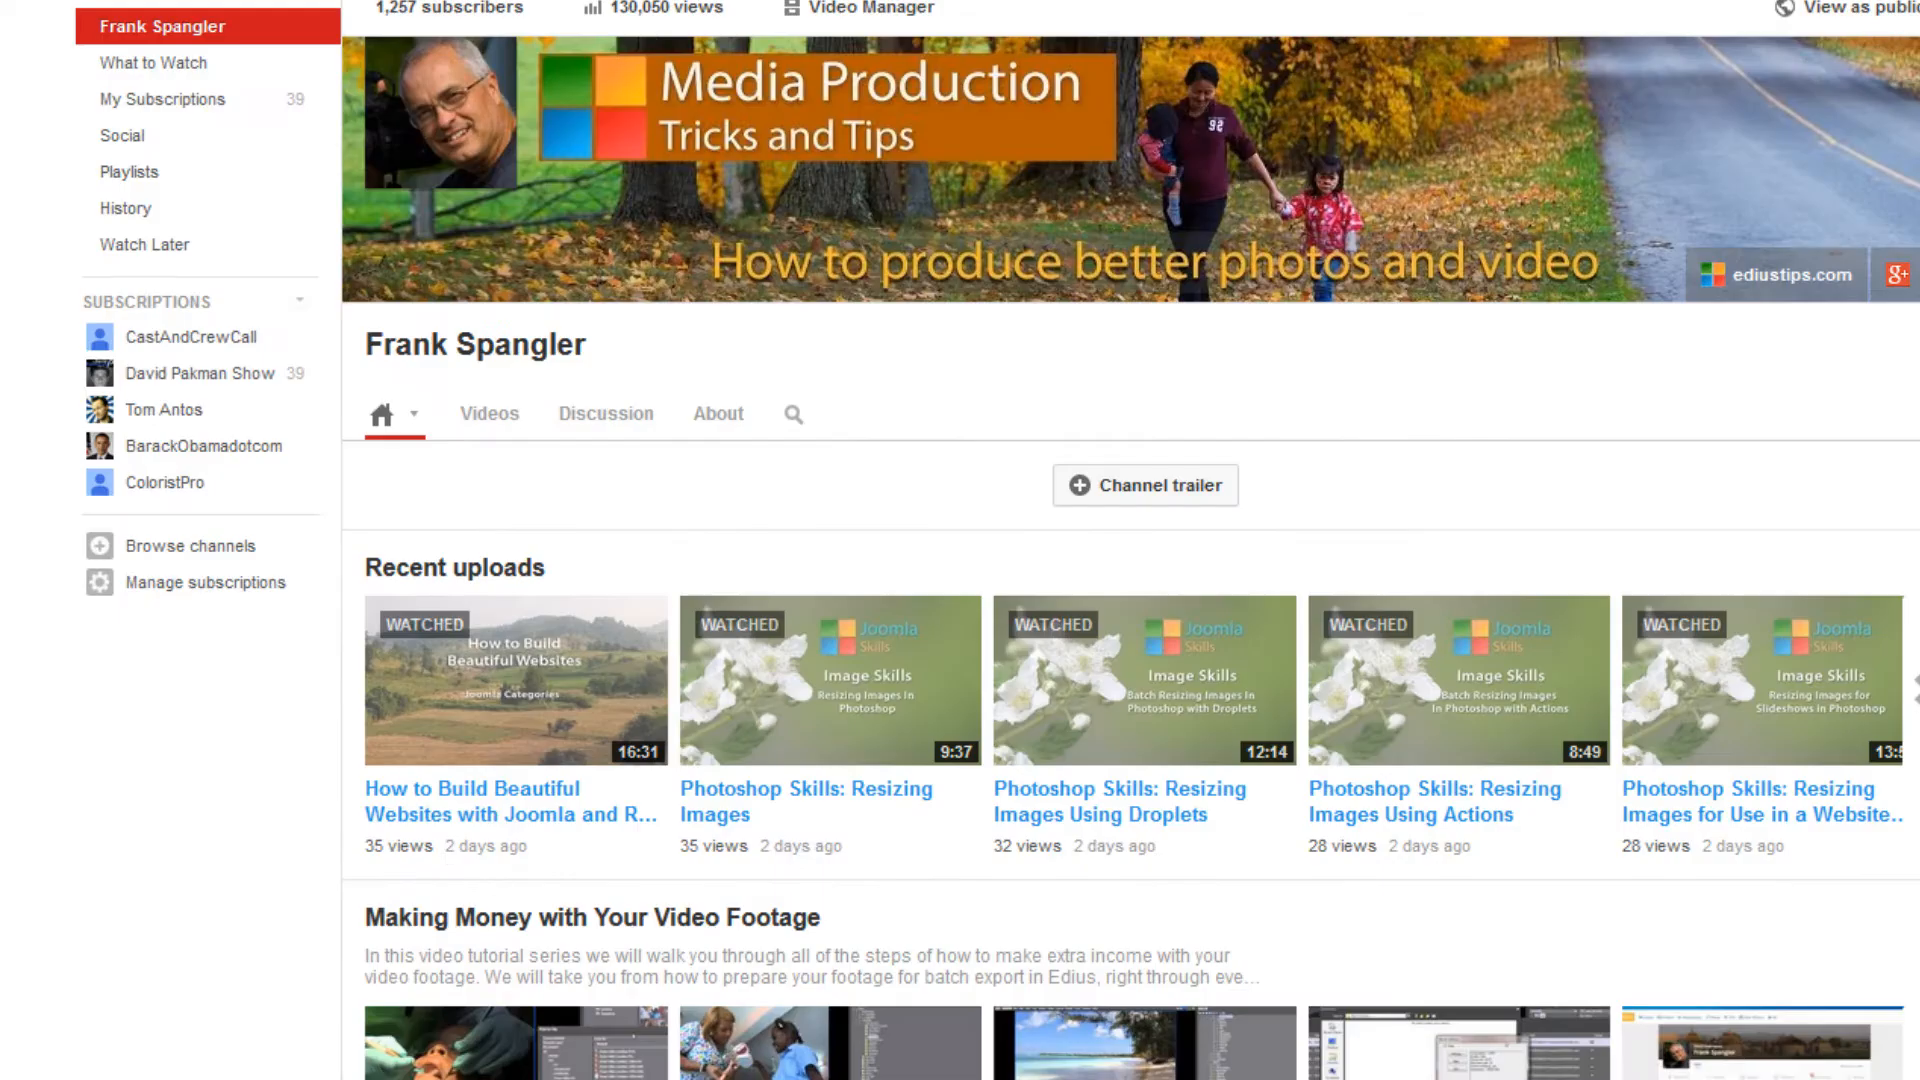
{"action": "scroll", "coordinate": [1130, 540], "scroll_direction": "down", "scroll_amount": 12}
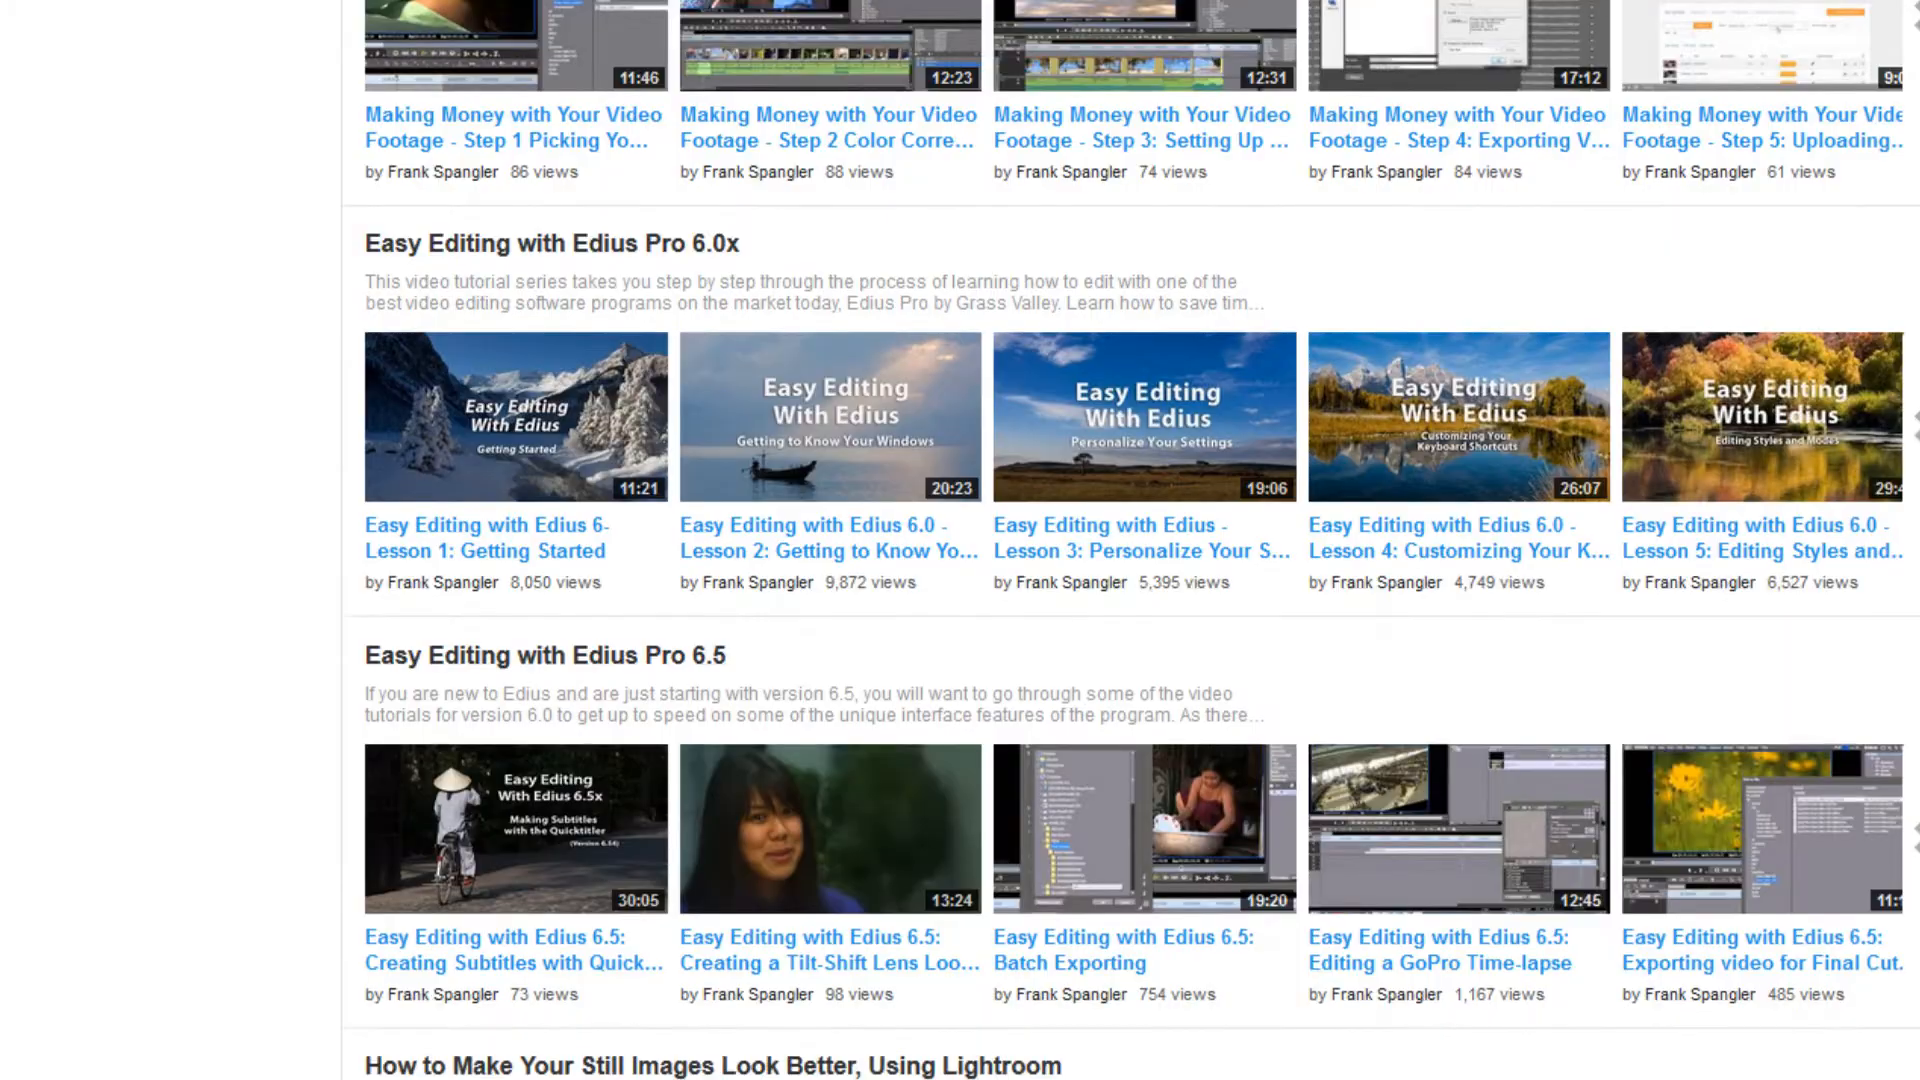
{"action": "scroll", "coordinate": [1130, 540], "scroll_direction": "down", "scroll_amount": 5}
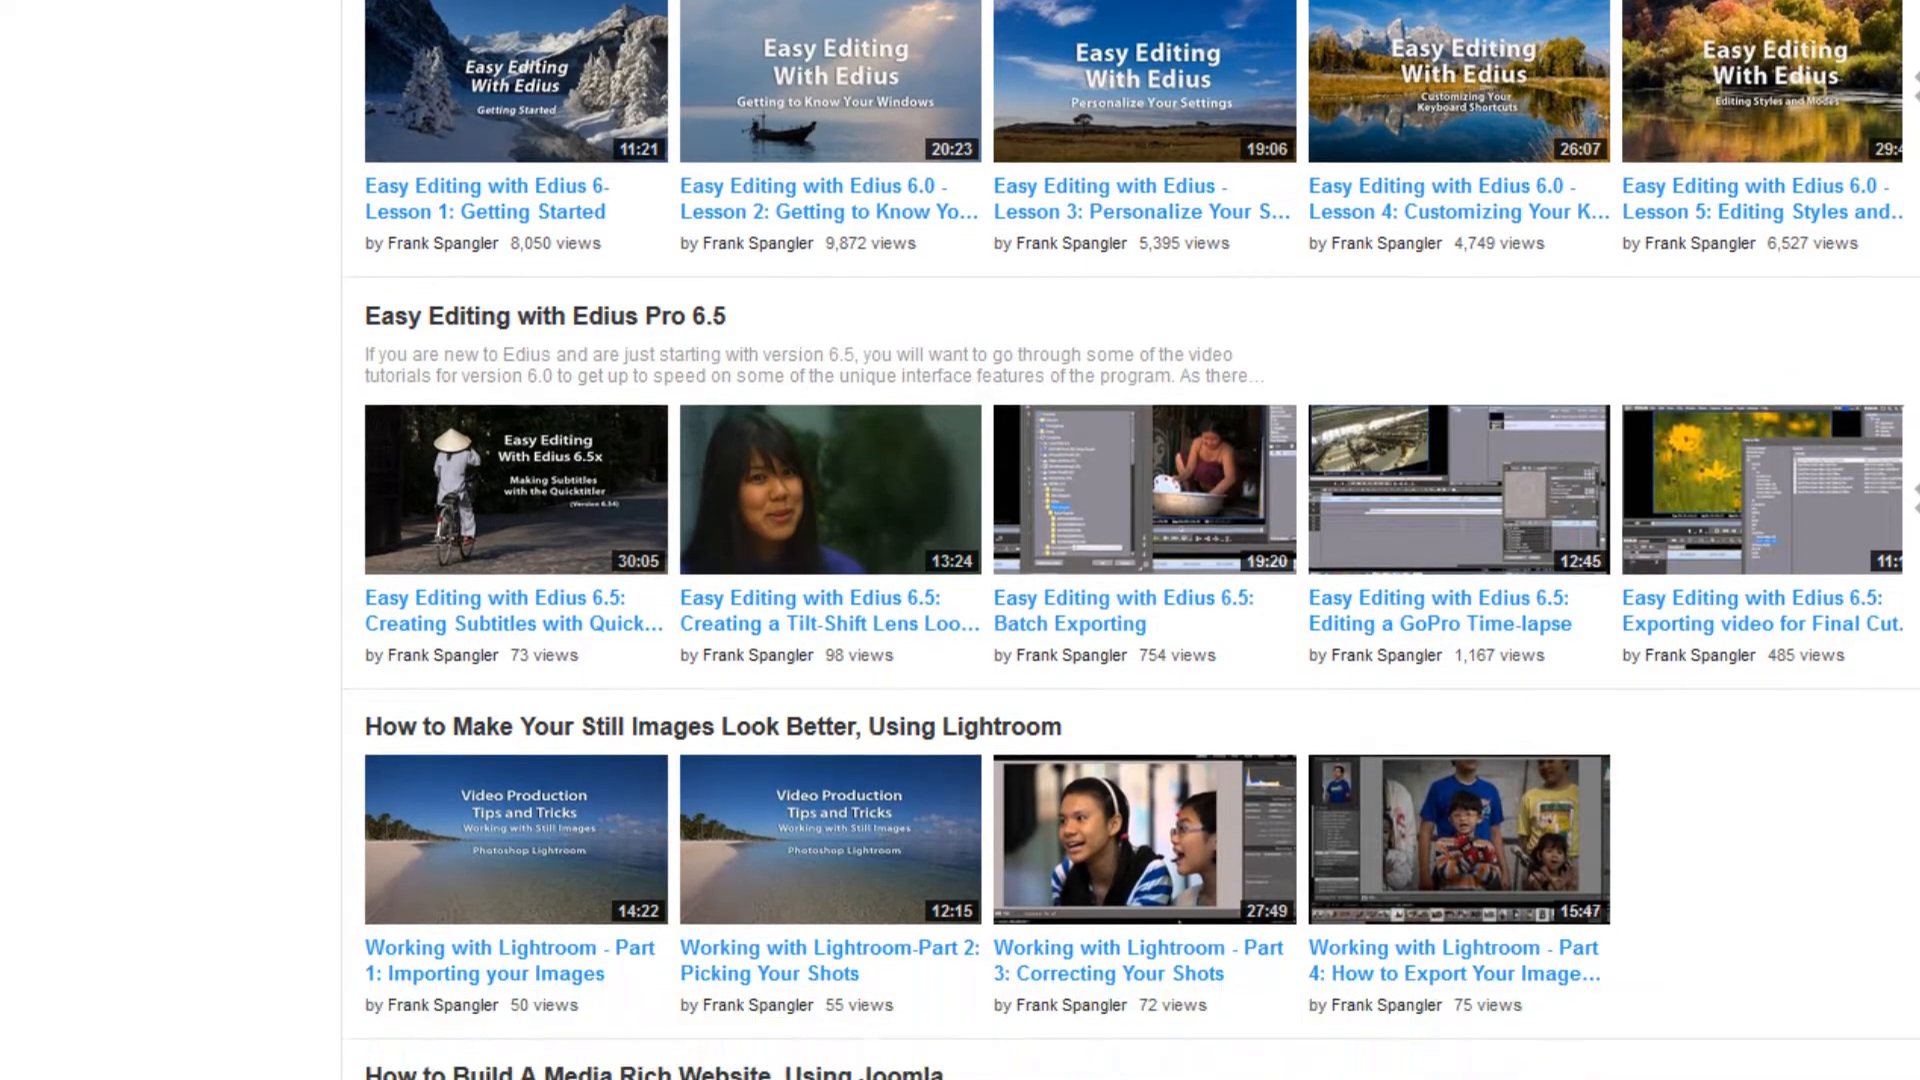
{"action": "scroll", "coordinate": [1129, 540], "scroll_direction": "down", "scroll_amount": 1}
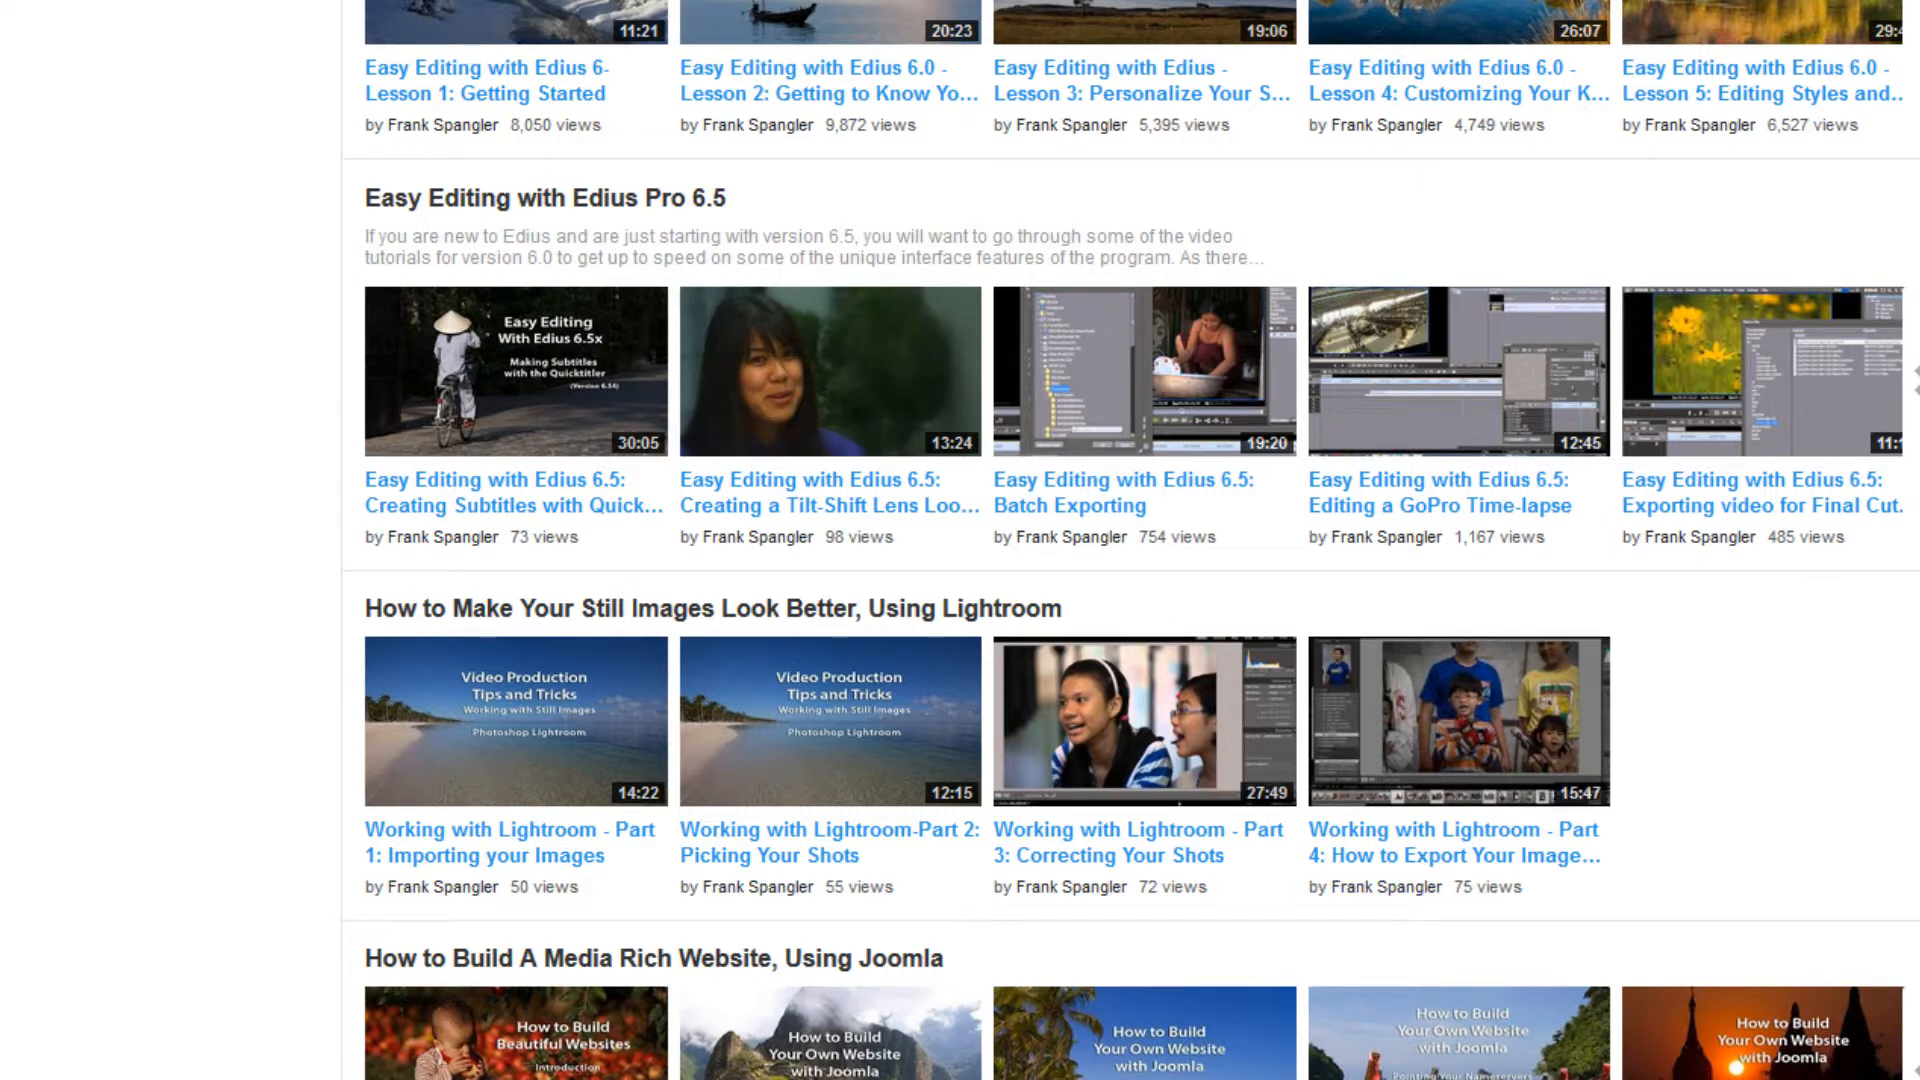
{"action": "scroll", "coordinate": [1130, 540], "scroll_direction": "up", "scroll_amount": 15}
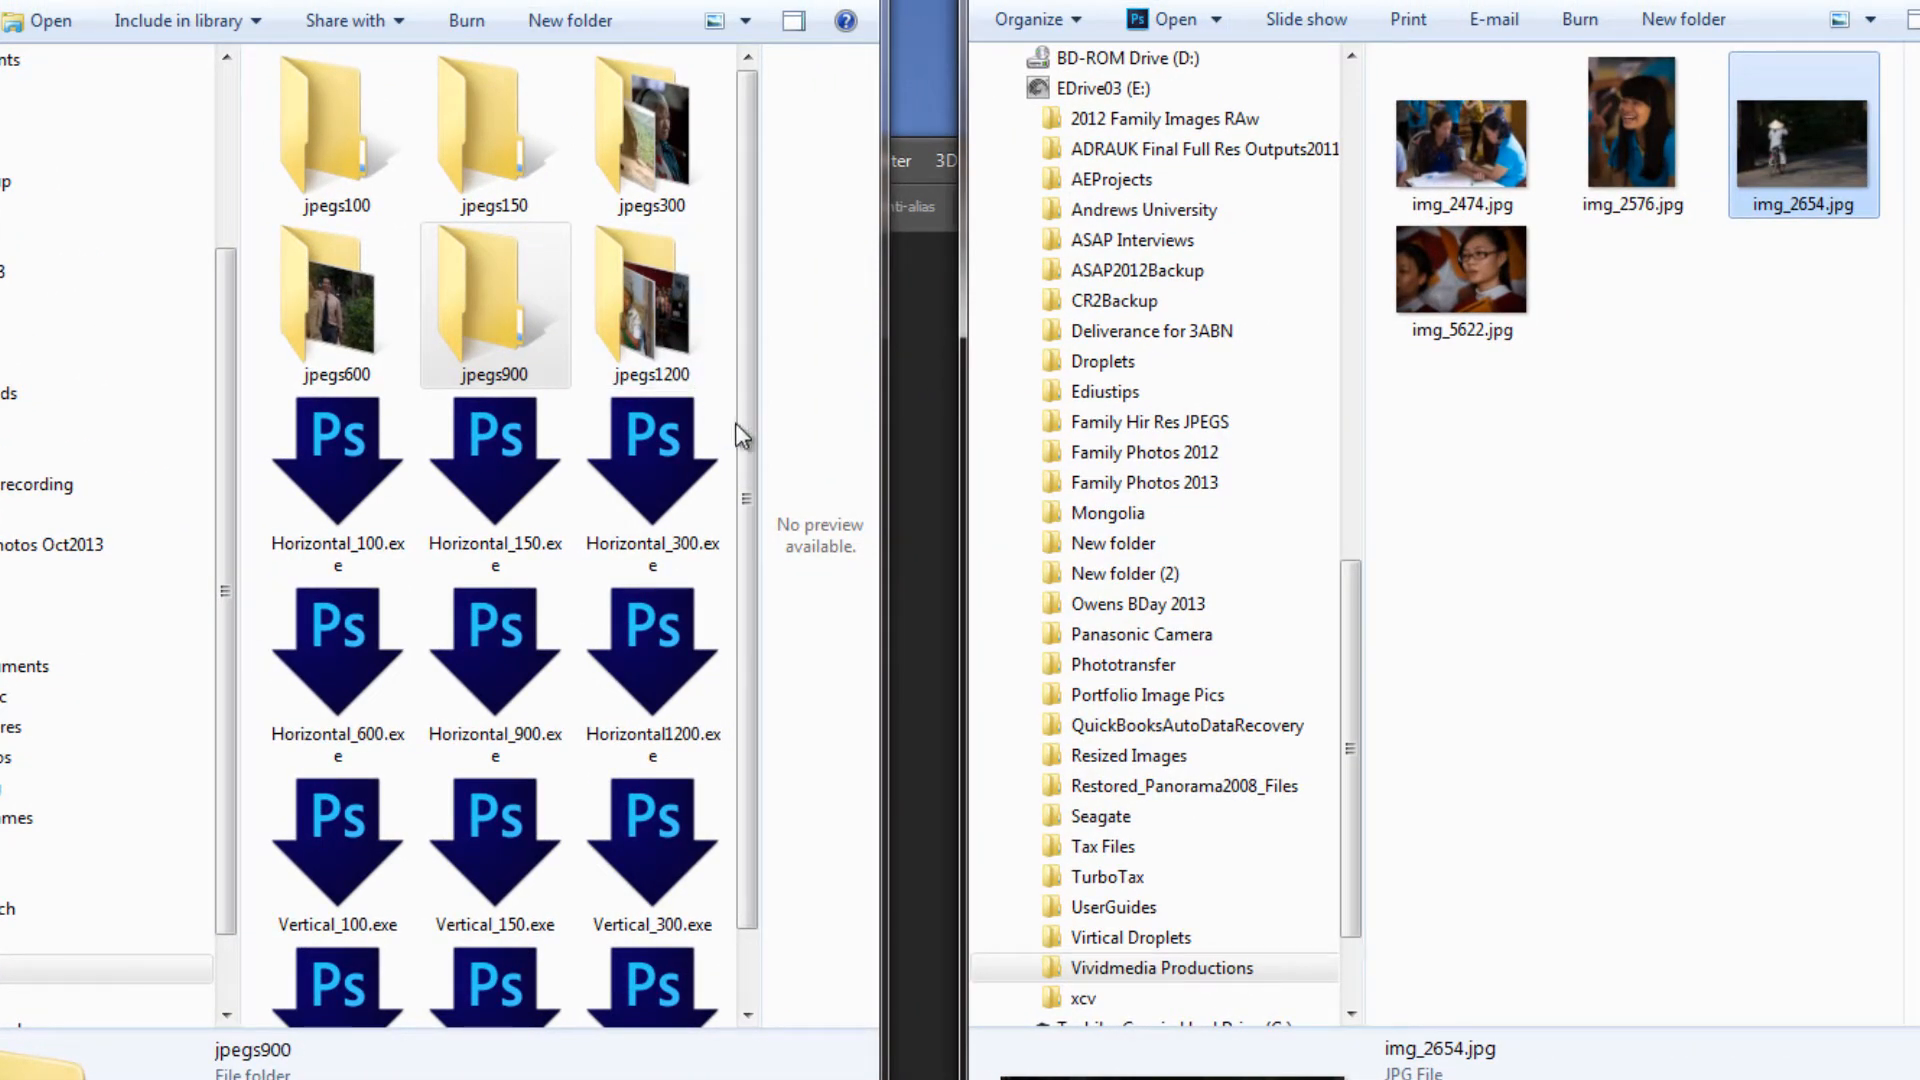
Resize img_2576.jpg from the Vividmedia Productions folder with the Vertical_300 Photoshop droplet
{"action": "left_click_drag", "start_coordinate": [745, 470], "coordinate": [752, 658]}
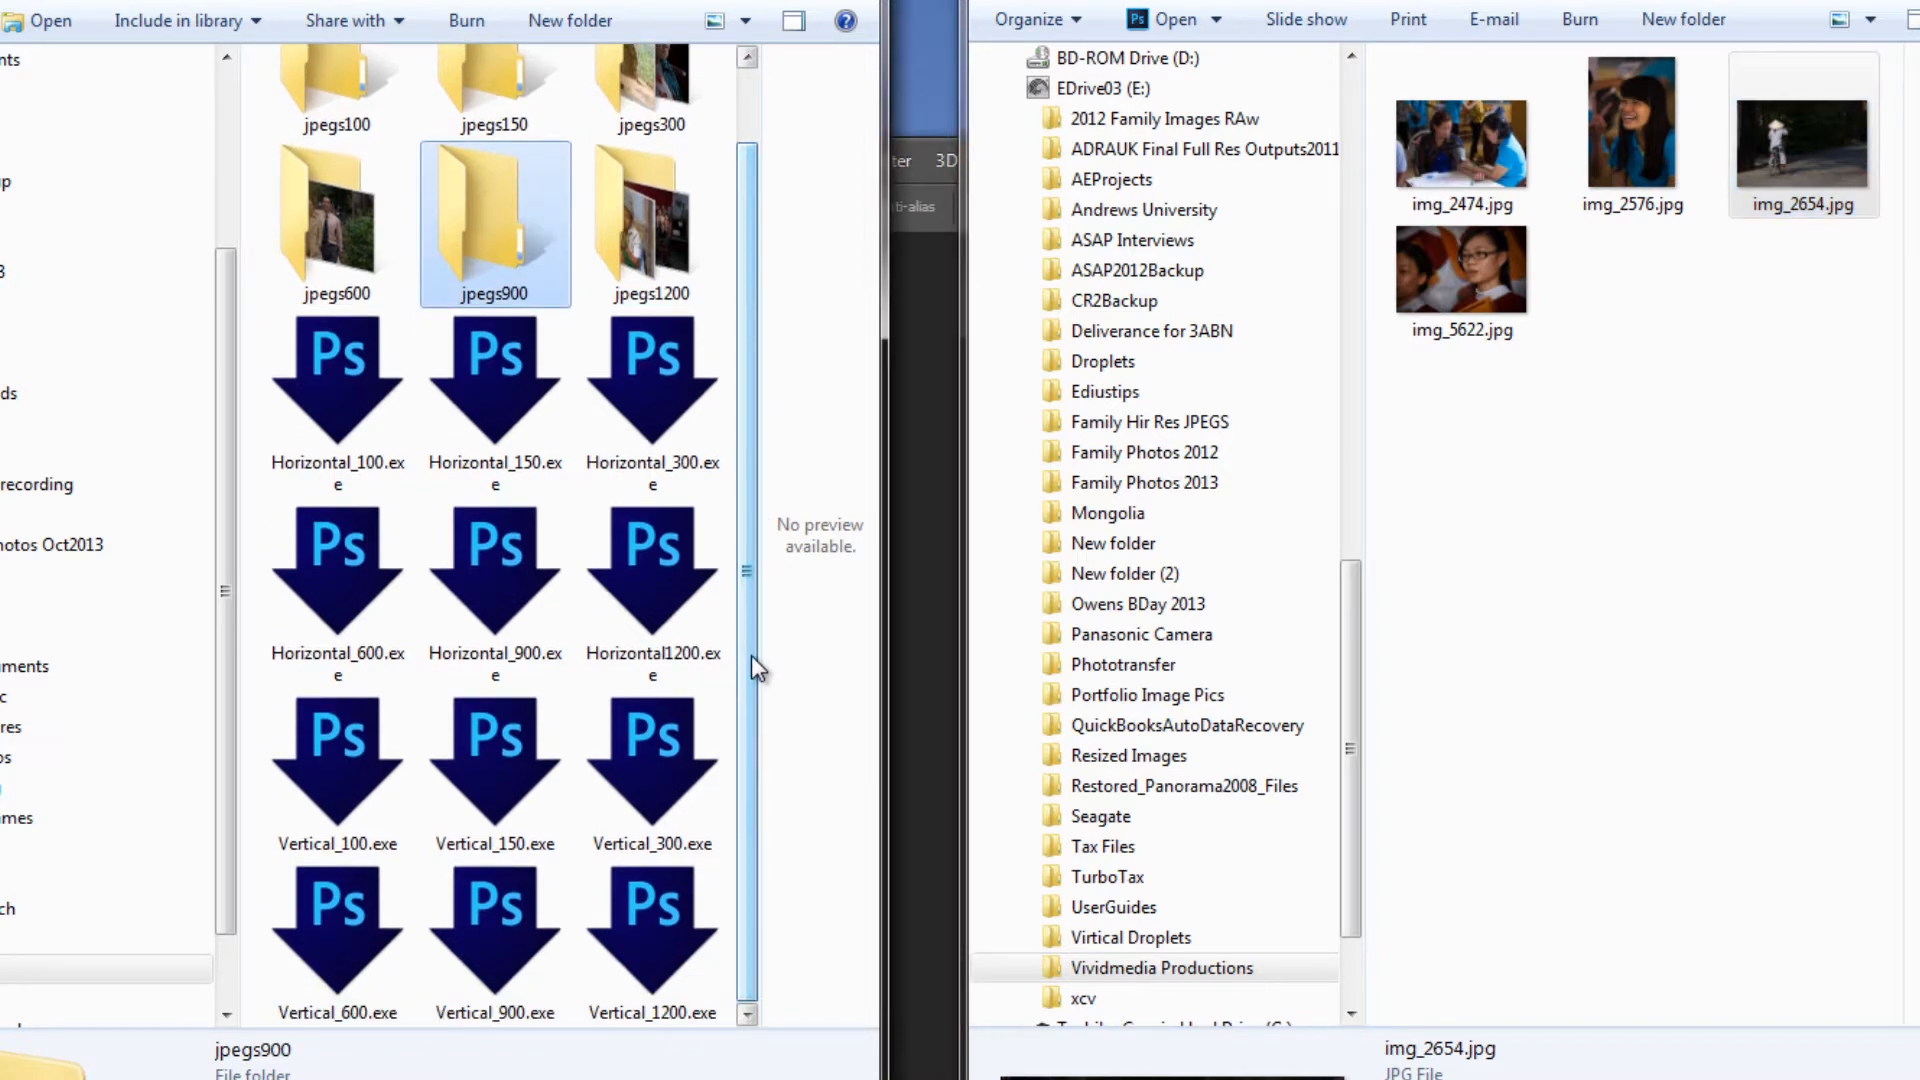
{"action": "mouse_move", "coordinate": [1360, 7]}
{"action": "left_mouse_down"}
{"action": "mouse_move", "coordinate": [1299, 0]}
{"action": "mouse_move", "coordinate": [1335, 16]}
{"action": "left_mouse_up"}
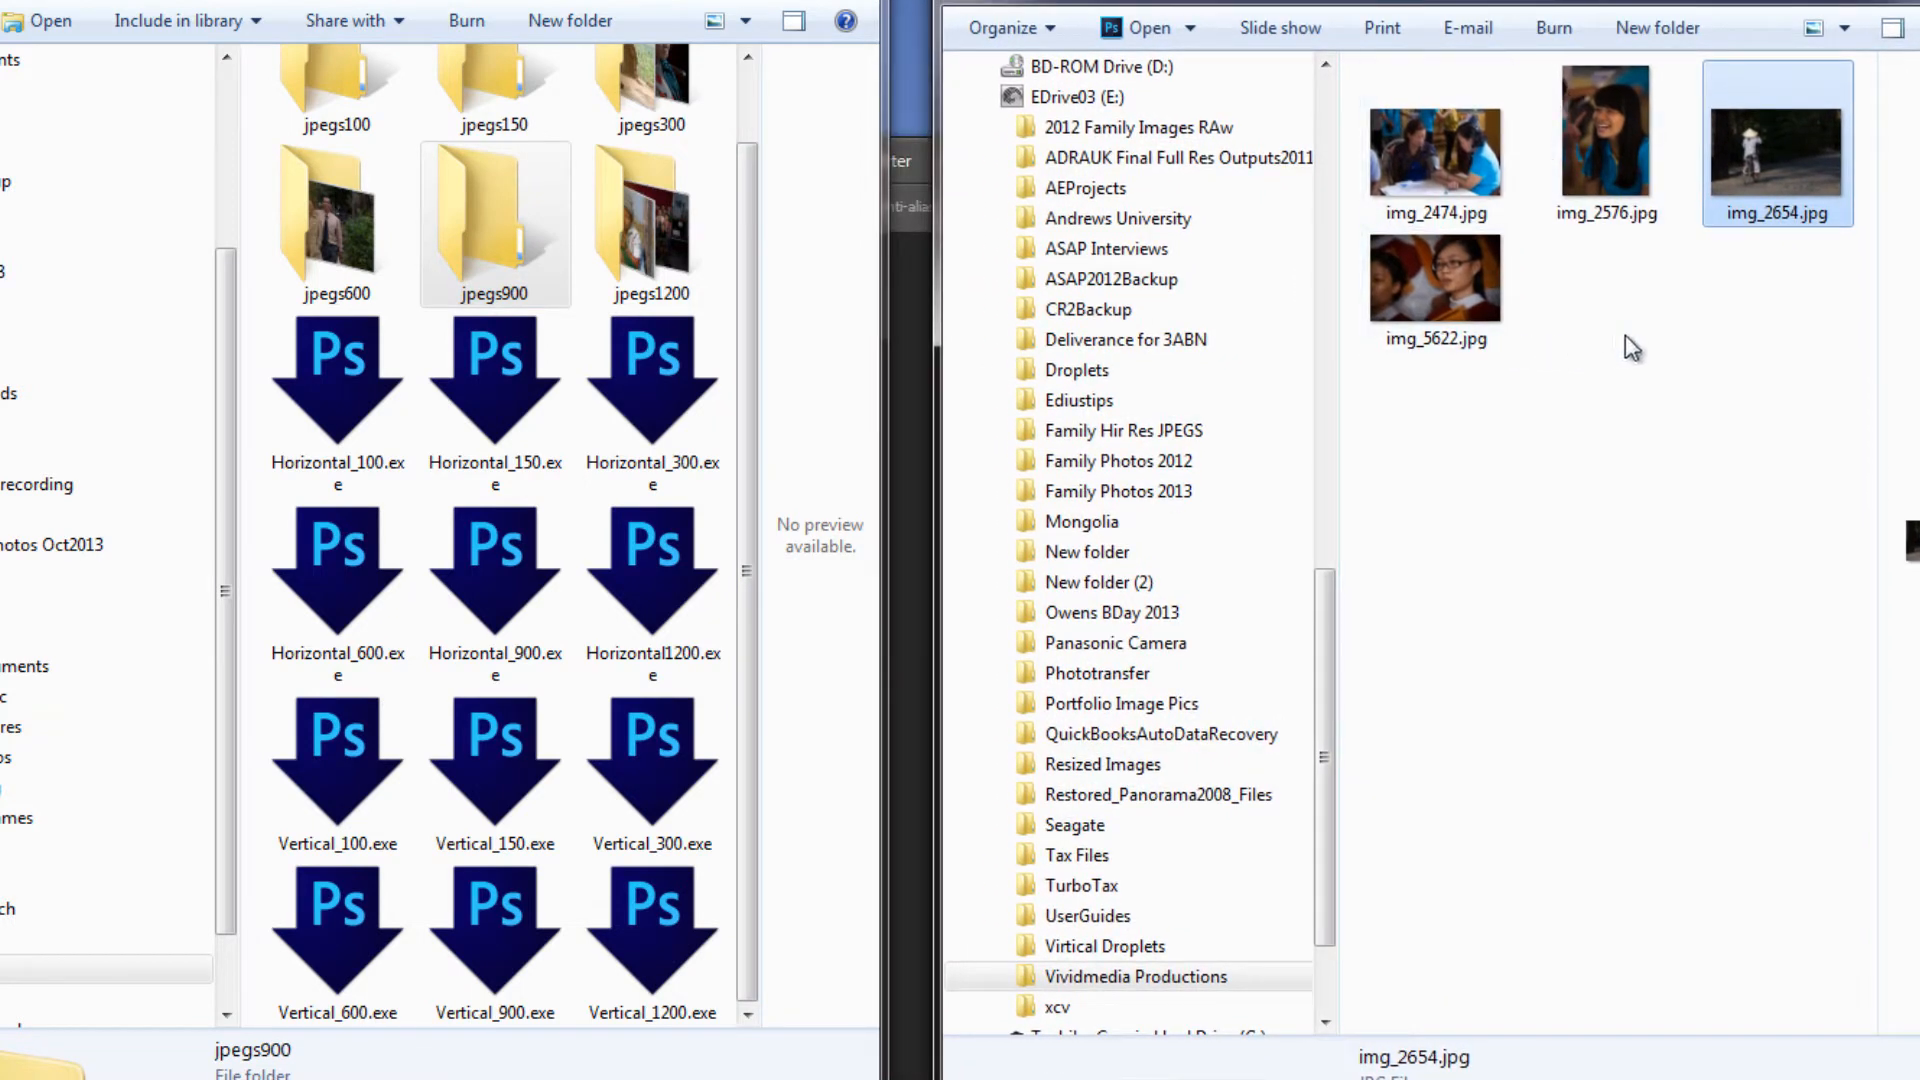
{"action": "left_click", "coordinate": [1731, 600]}
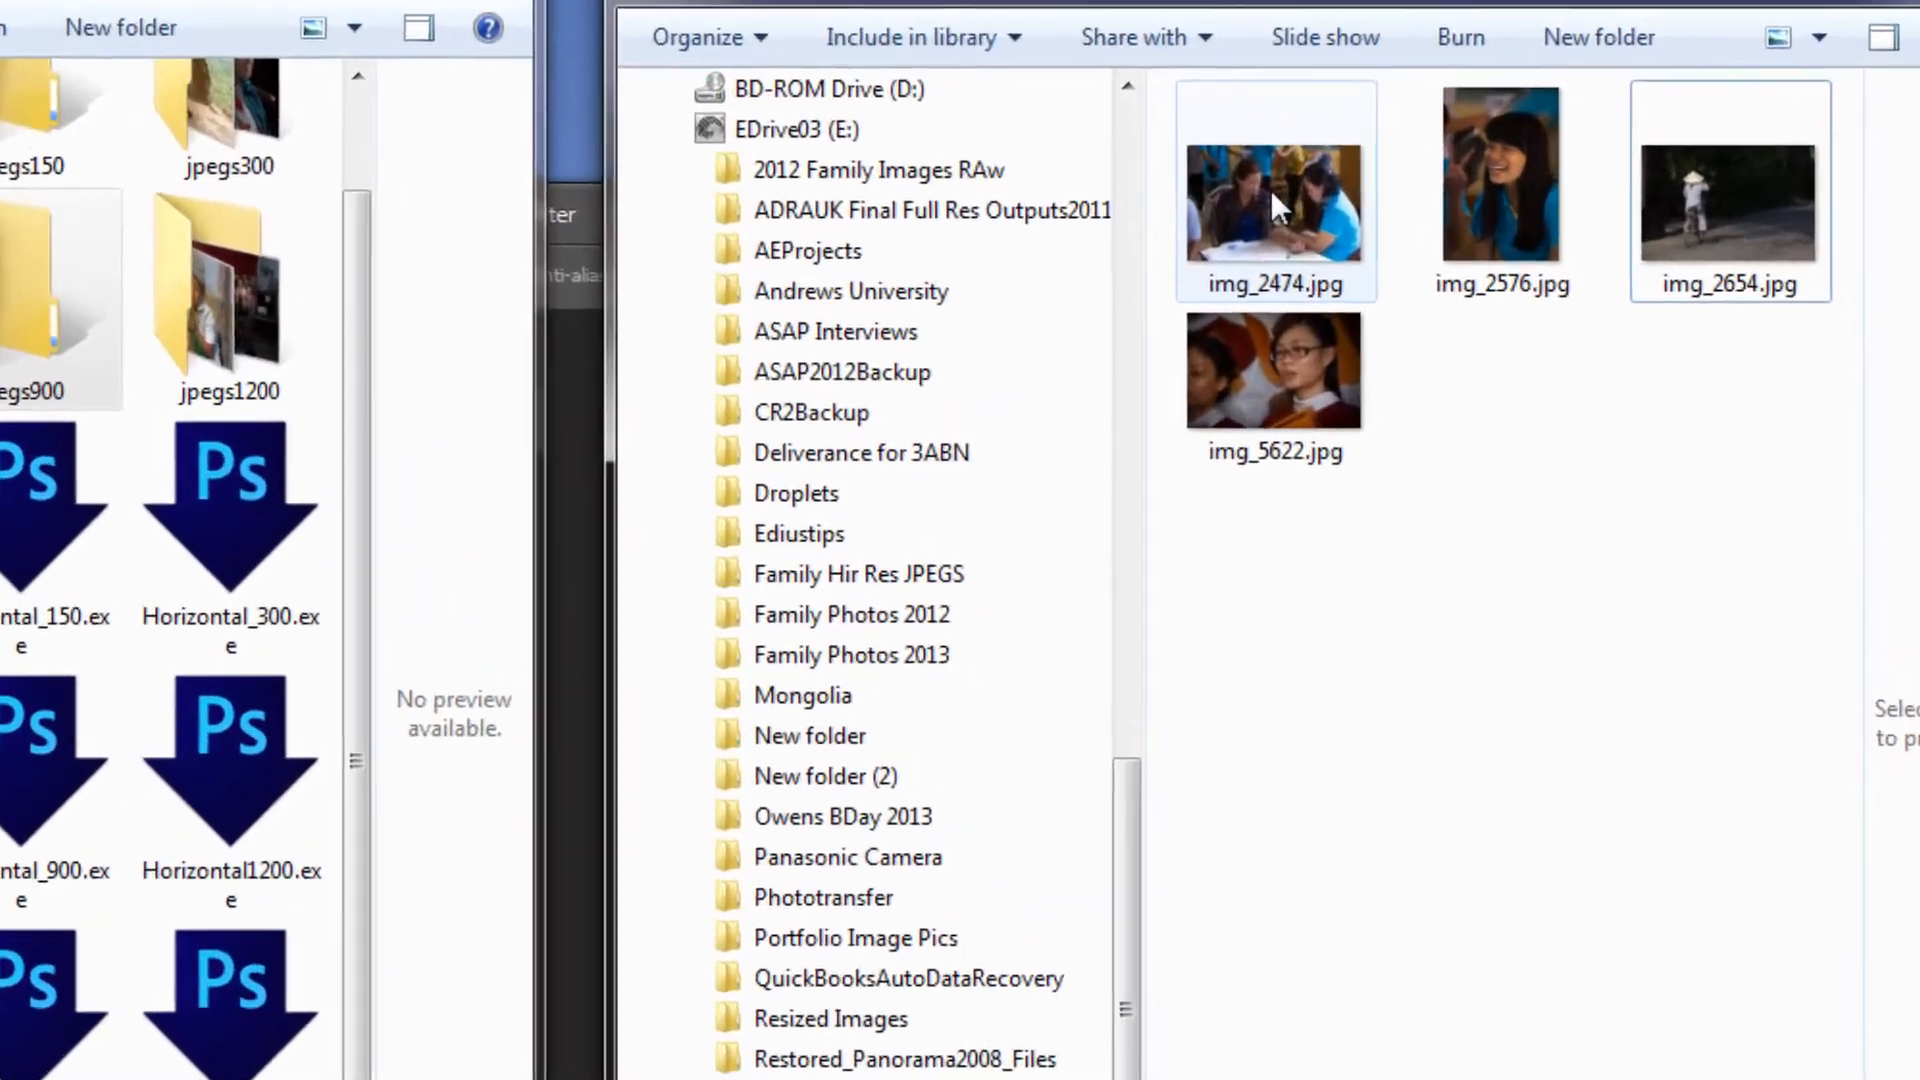
{"action": "mouse_move", "coordinate": [1268, 197]}
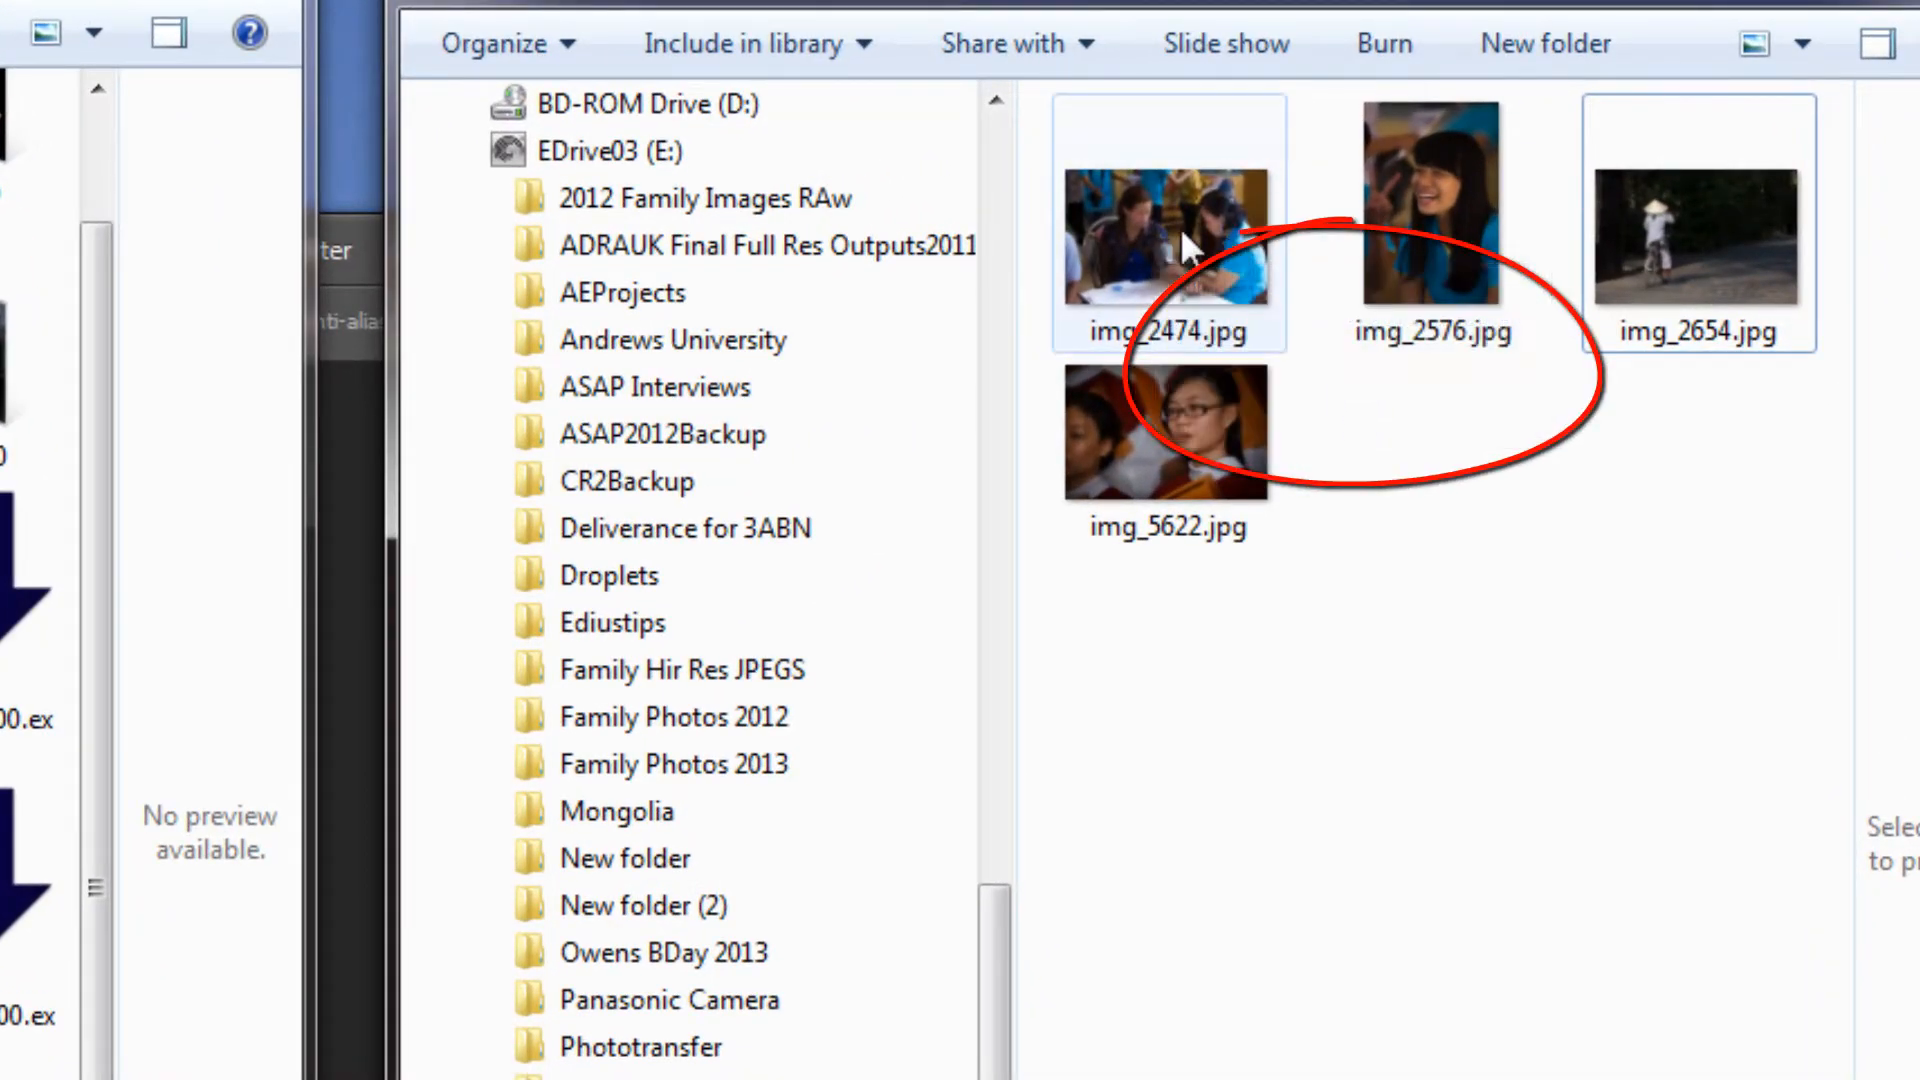
{"action": "mouse_move", "coordinate": [1172, 232]}
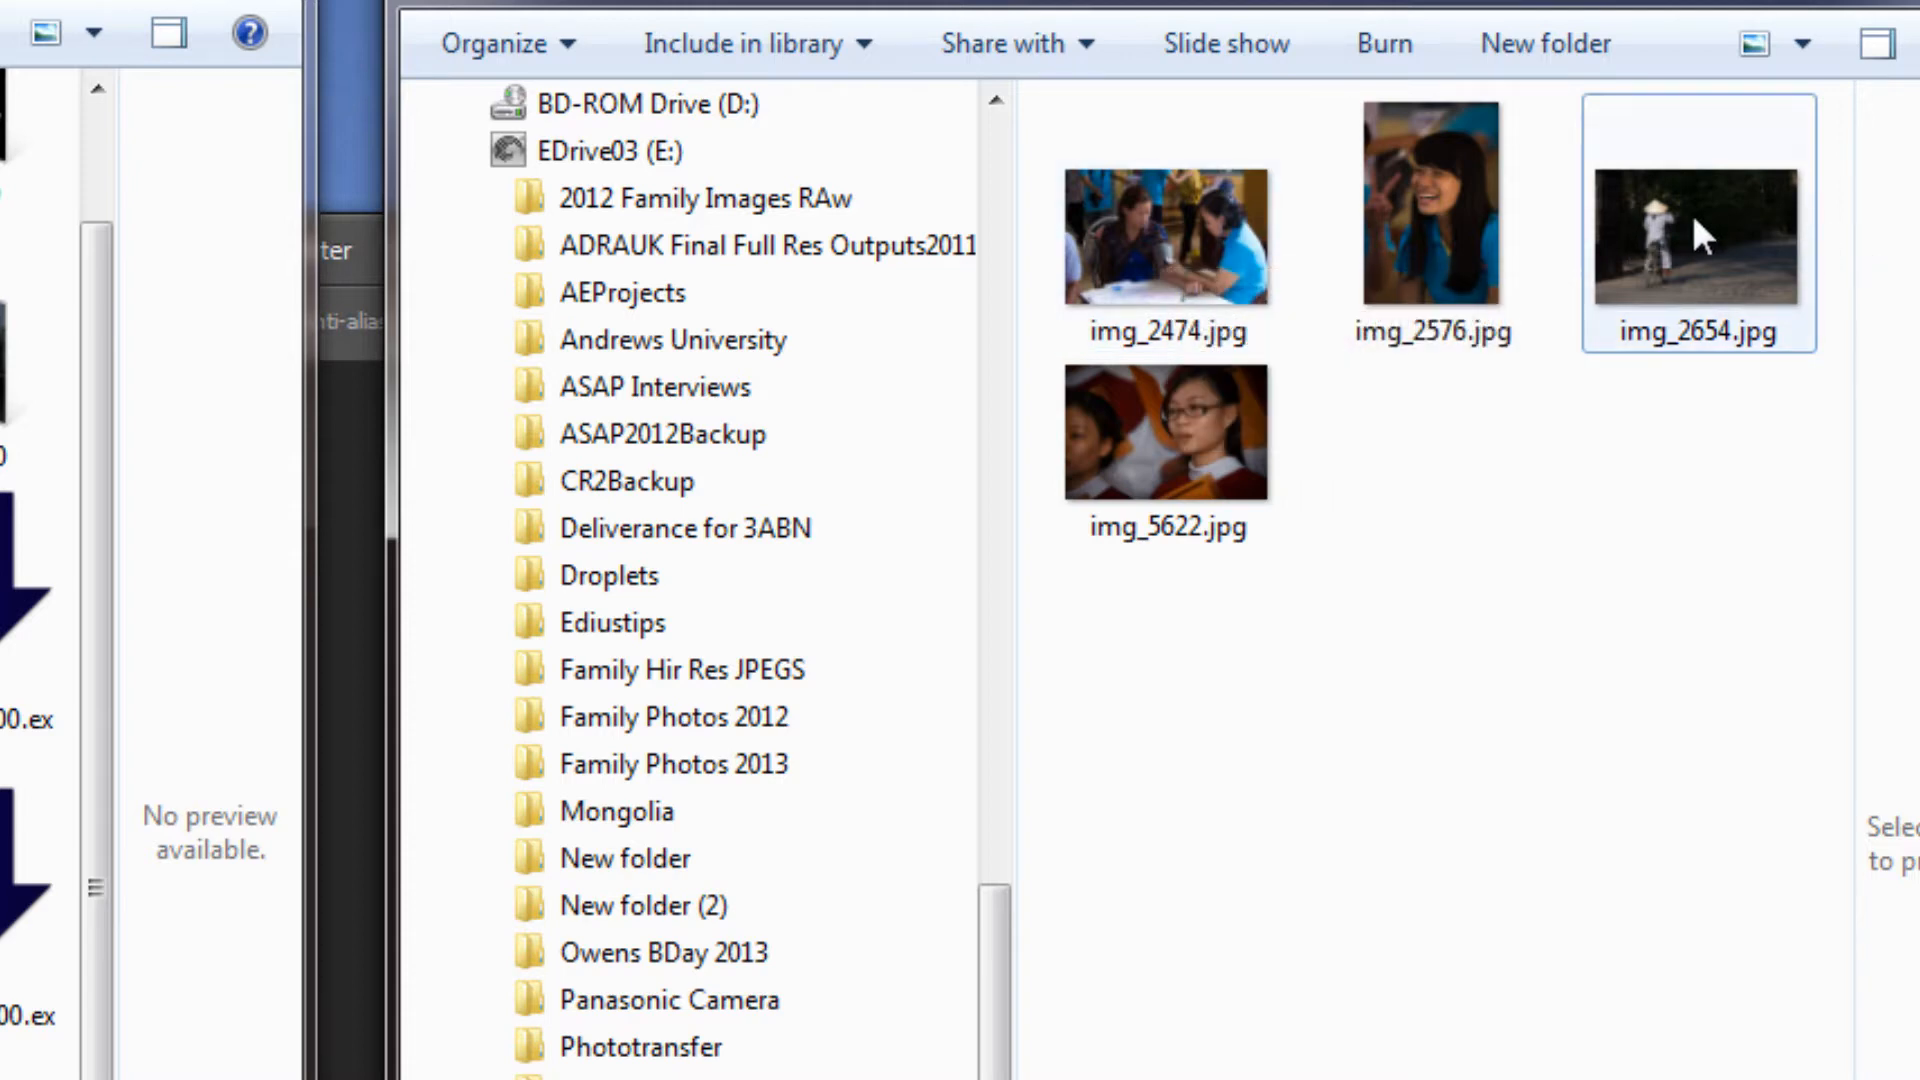
{"action": "mouse_move", "coordinate": [1689, 225]}
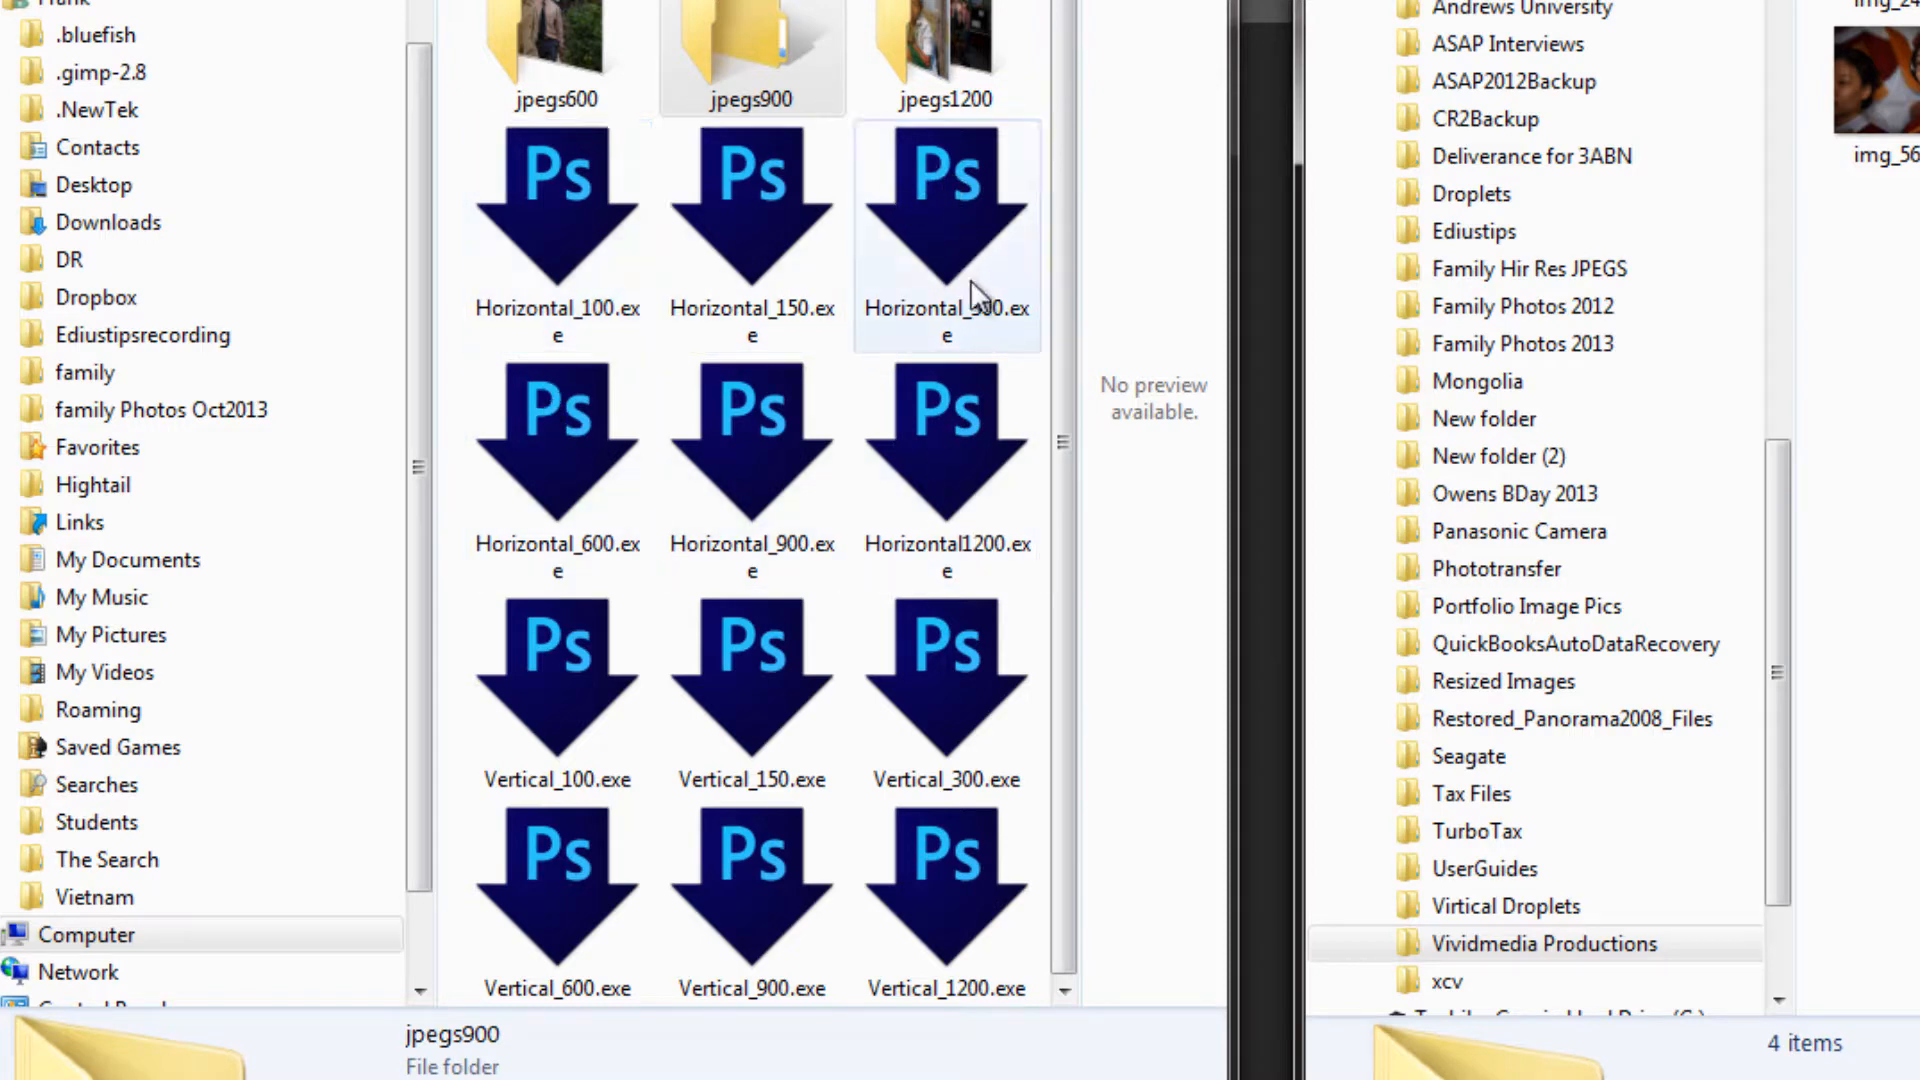
{"action": "left_click", "coordinate": [1061, 573]}
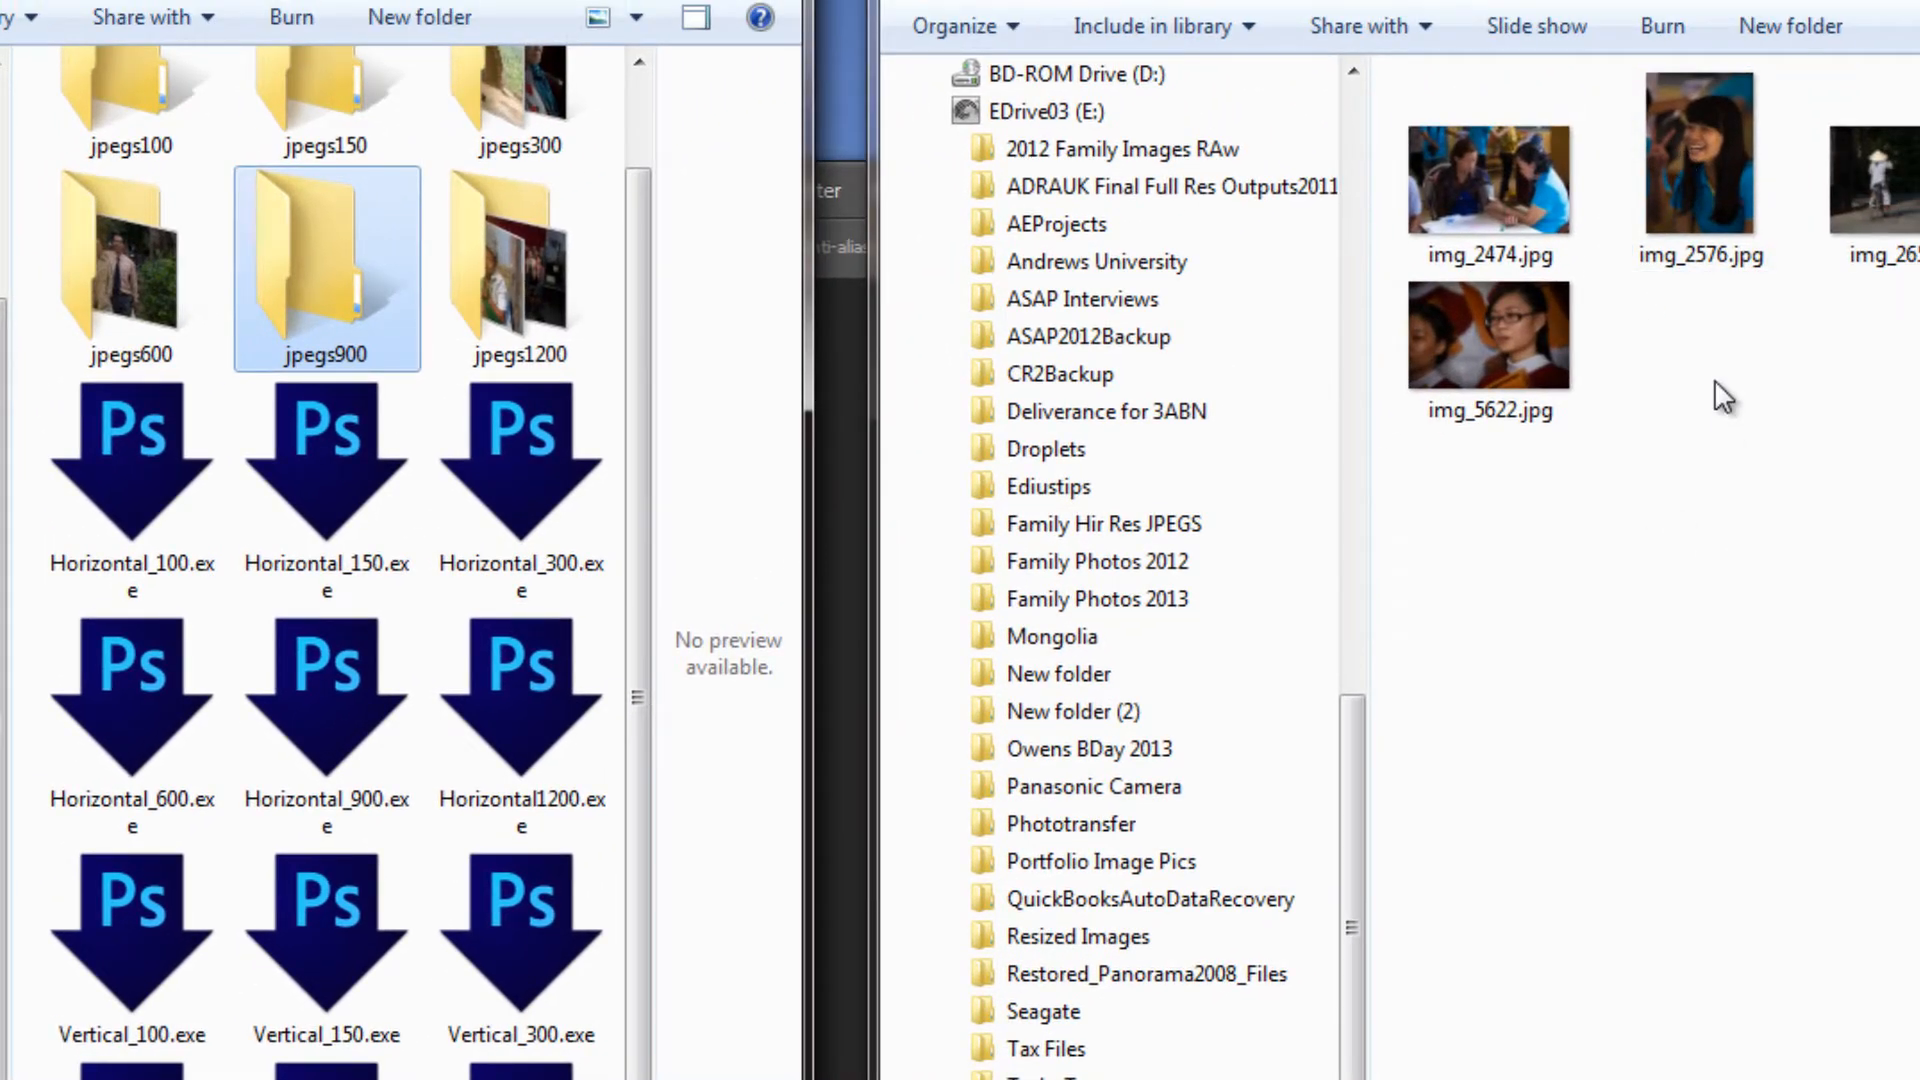
{"action": "left_click_drag", "start_coordinate": [1700, 170], "coordinate": [132, 953]}
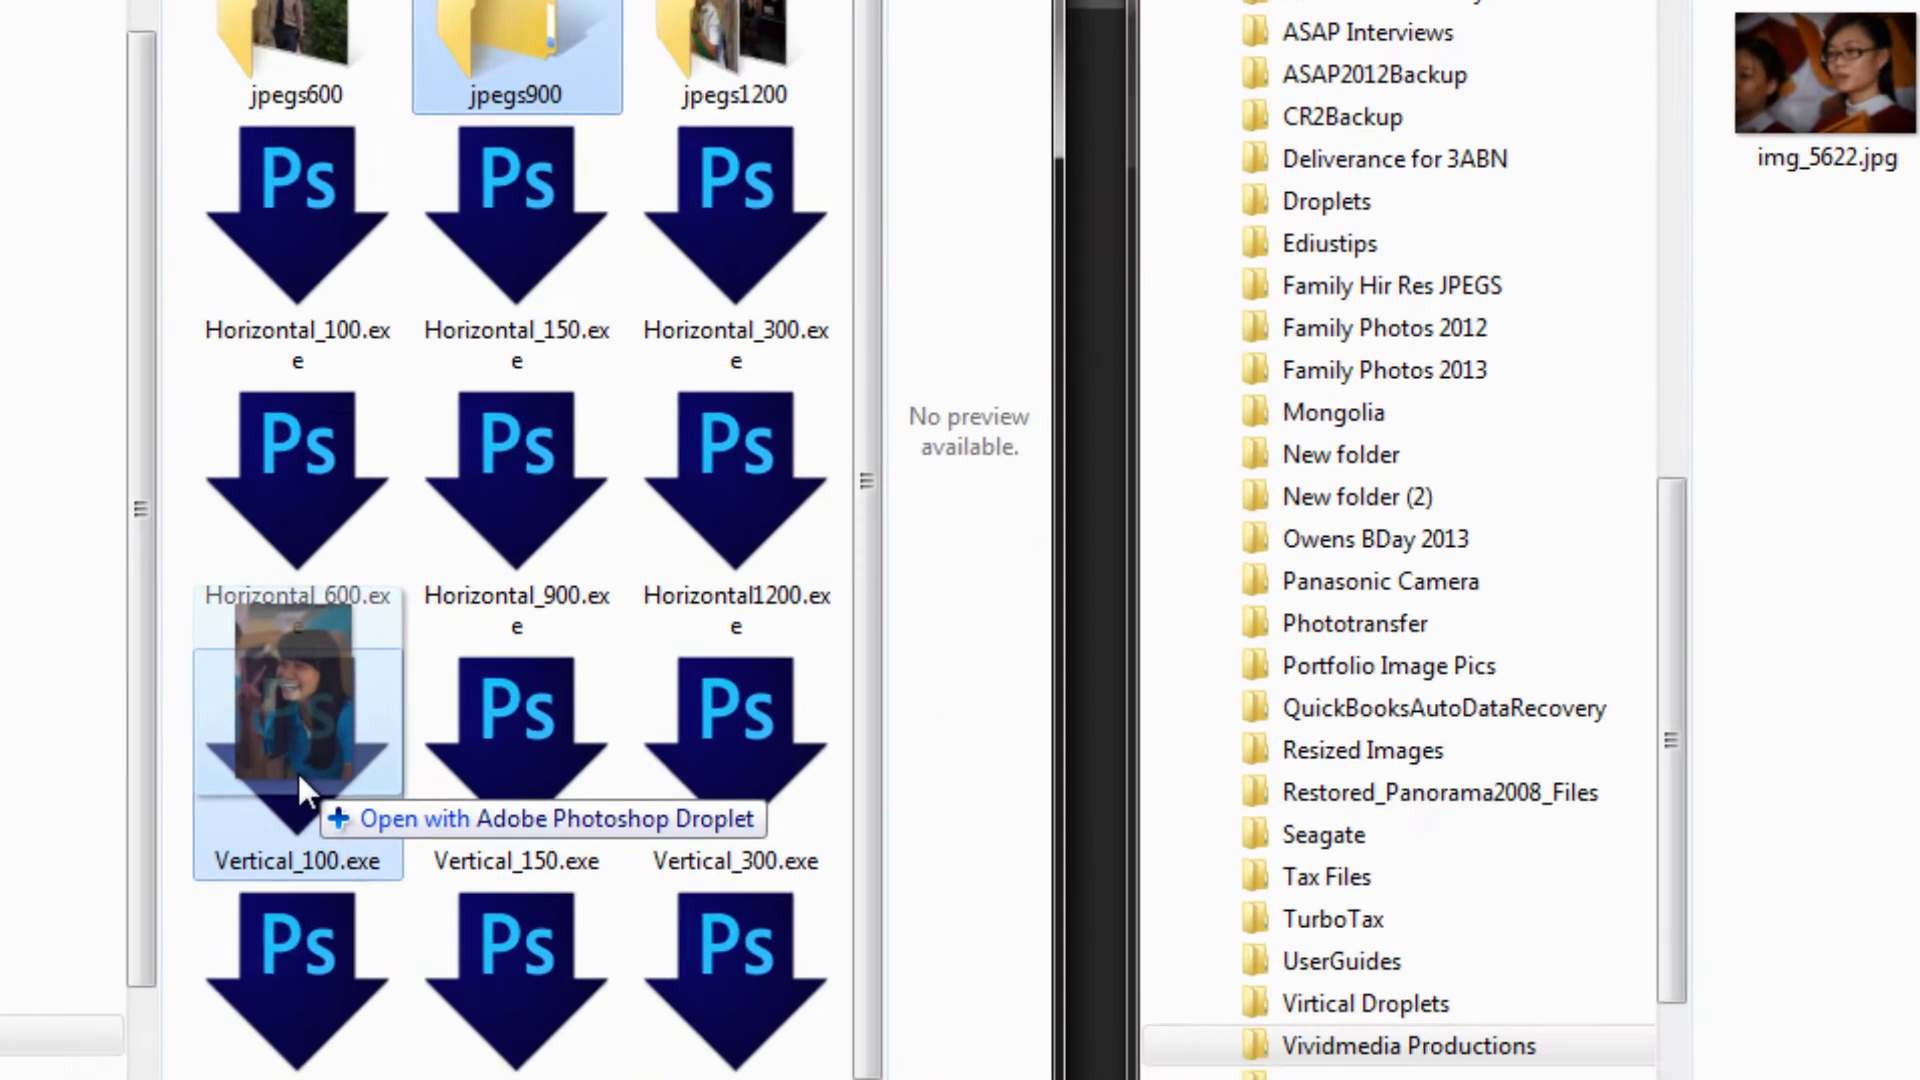
{"action": "left_click_drag", "start_coordinate": [299, 778], "coordinate": [299, 779]}
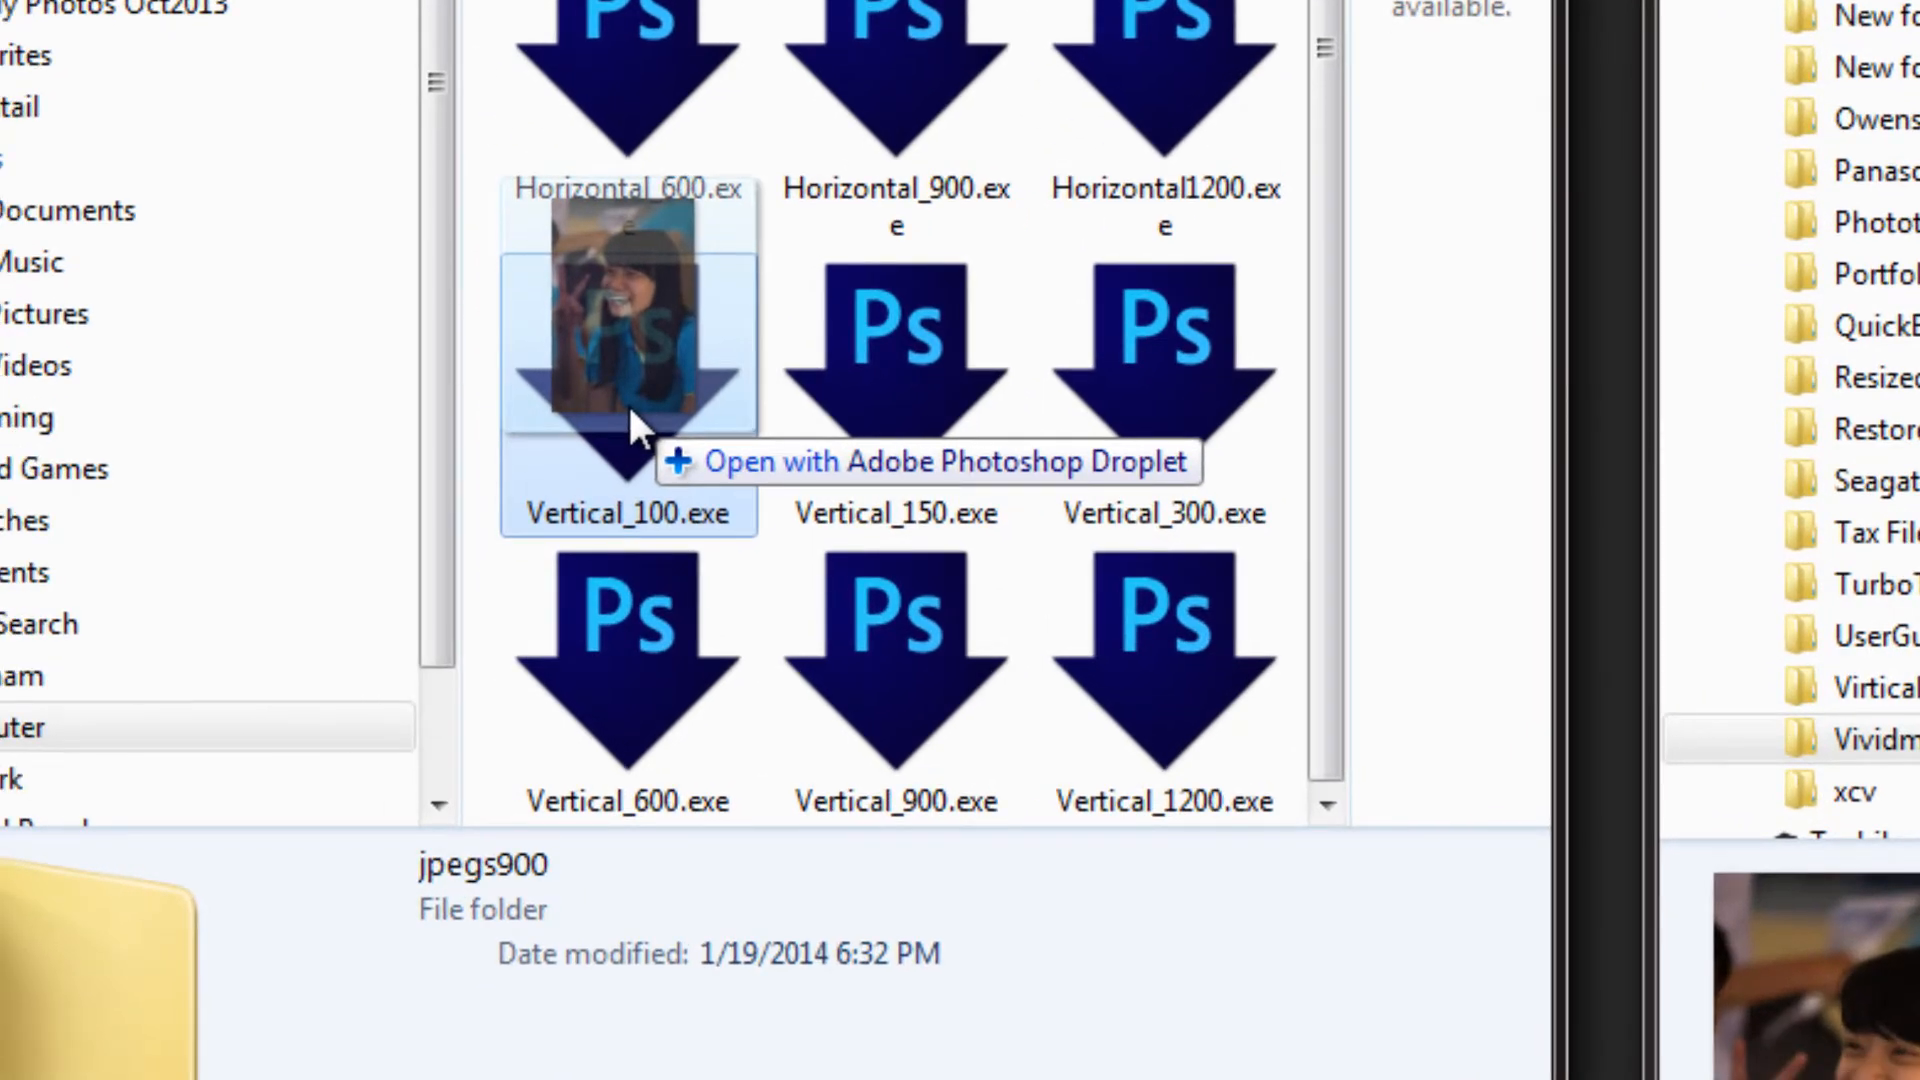
{"action": "left_click_drag", "start_coordinate": [627, 402], "coordinate": [587, 676]}
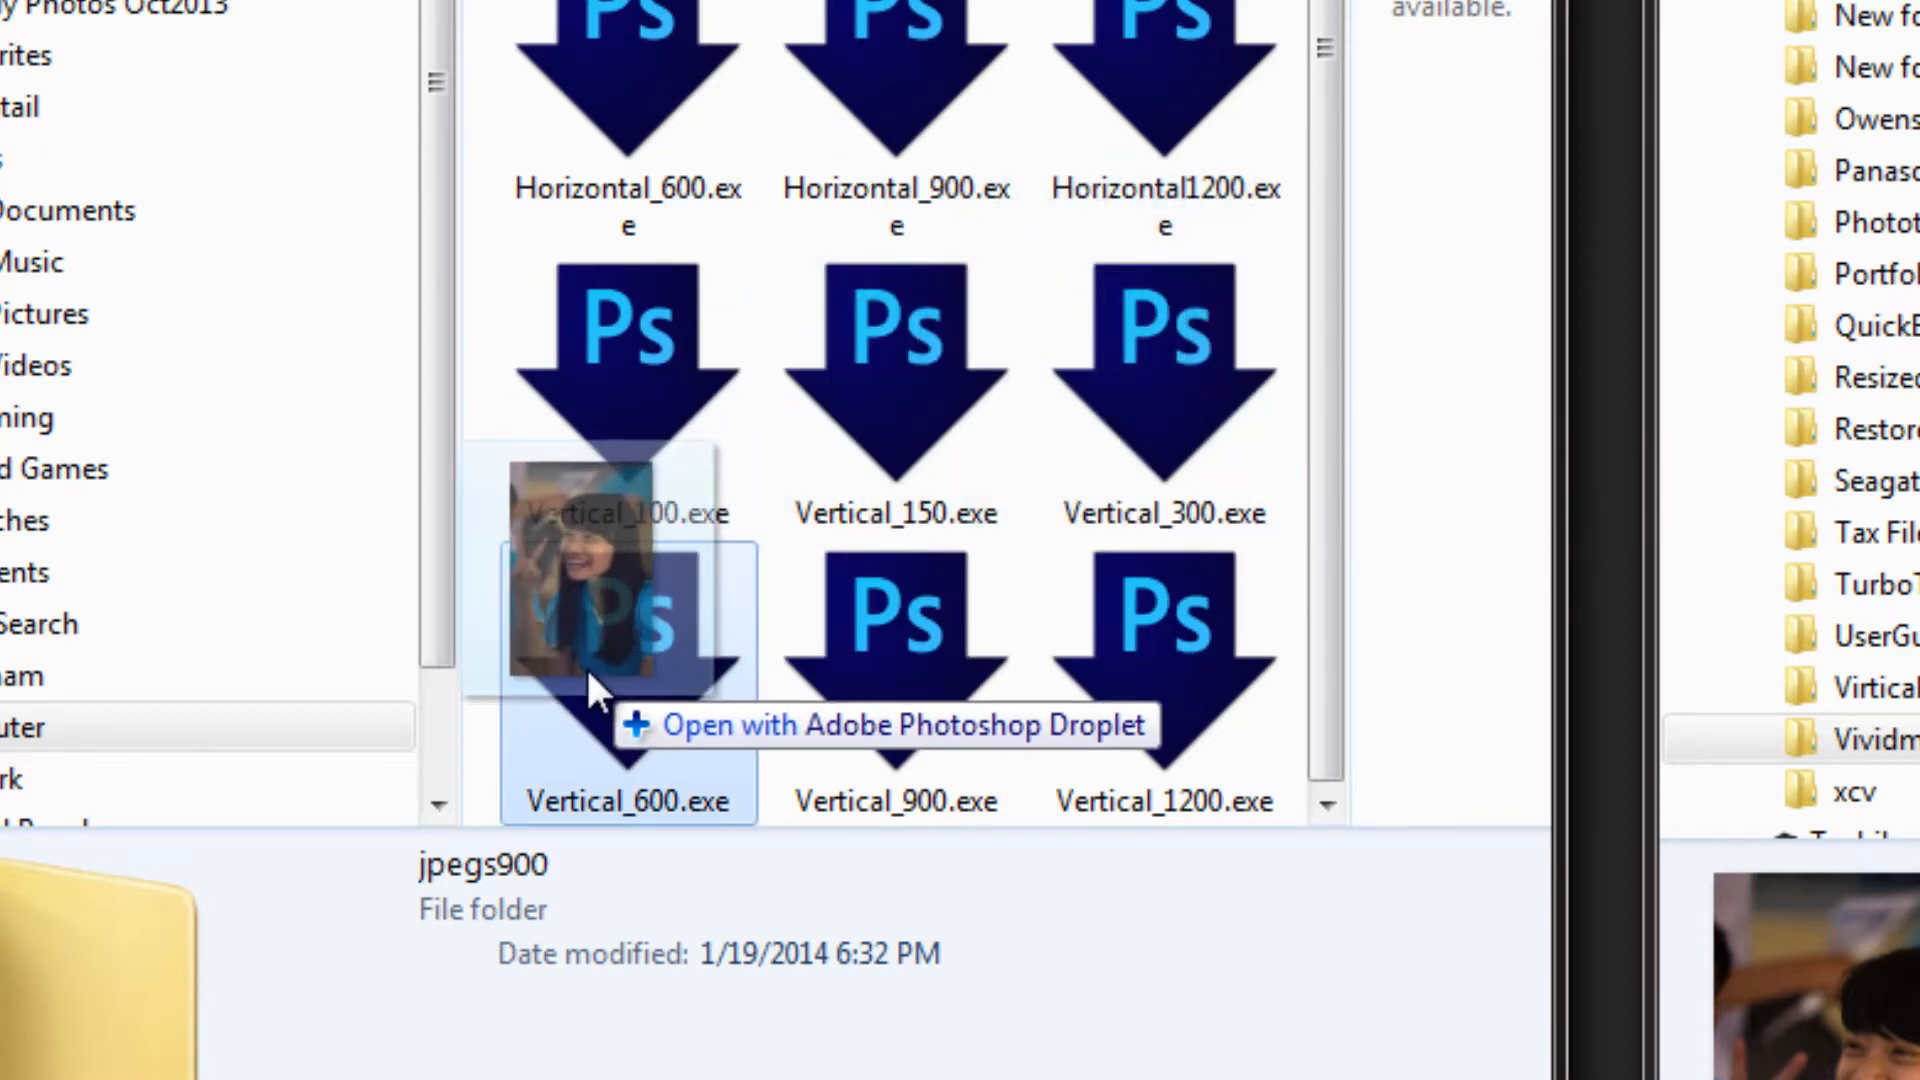
{"action": "left_click_drag", "start_coordinate": [590, 685], "coordinate": [1164, 425]}
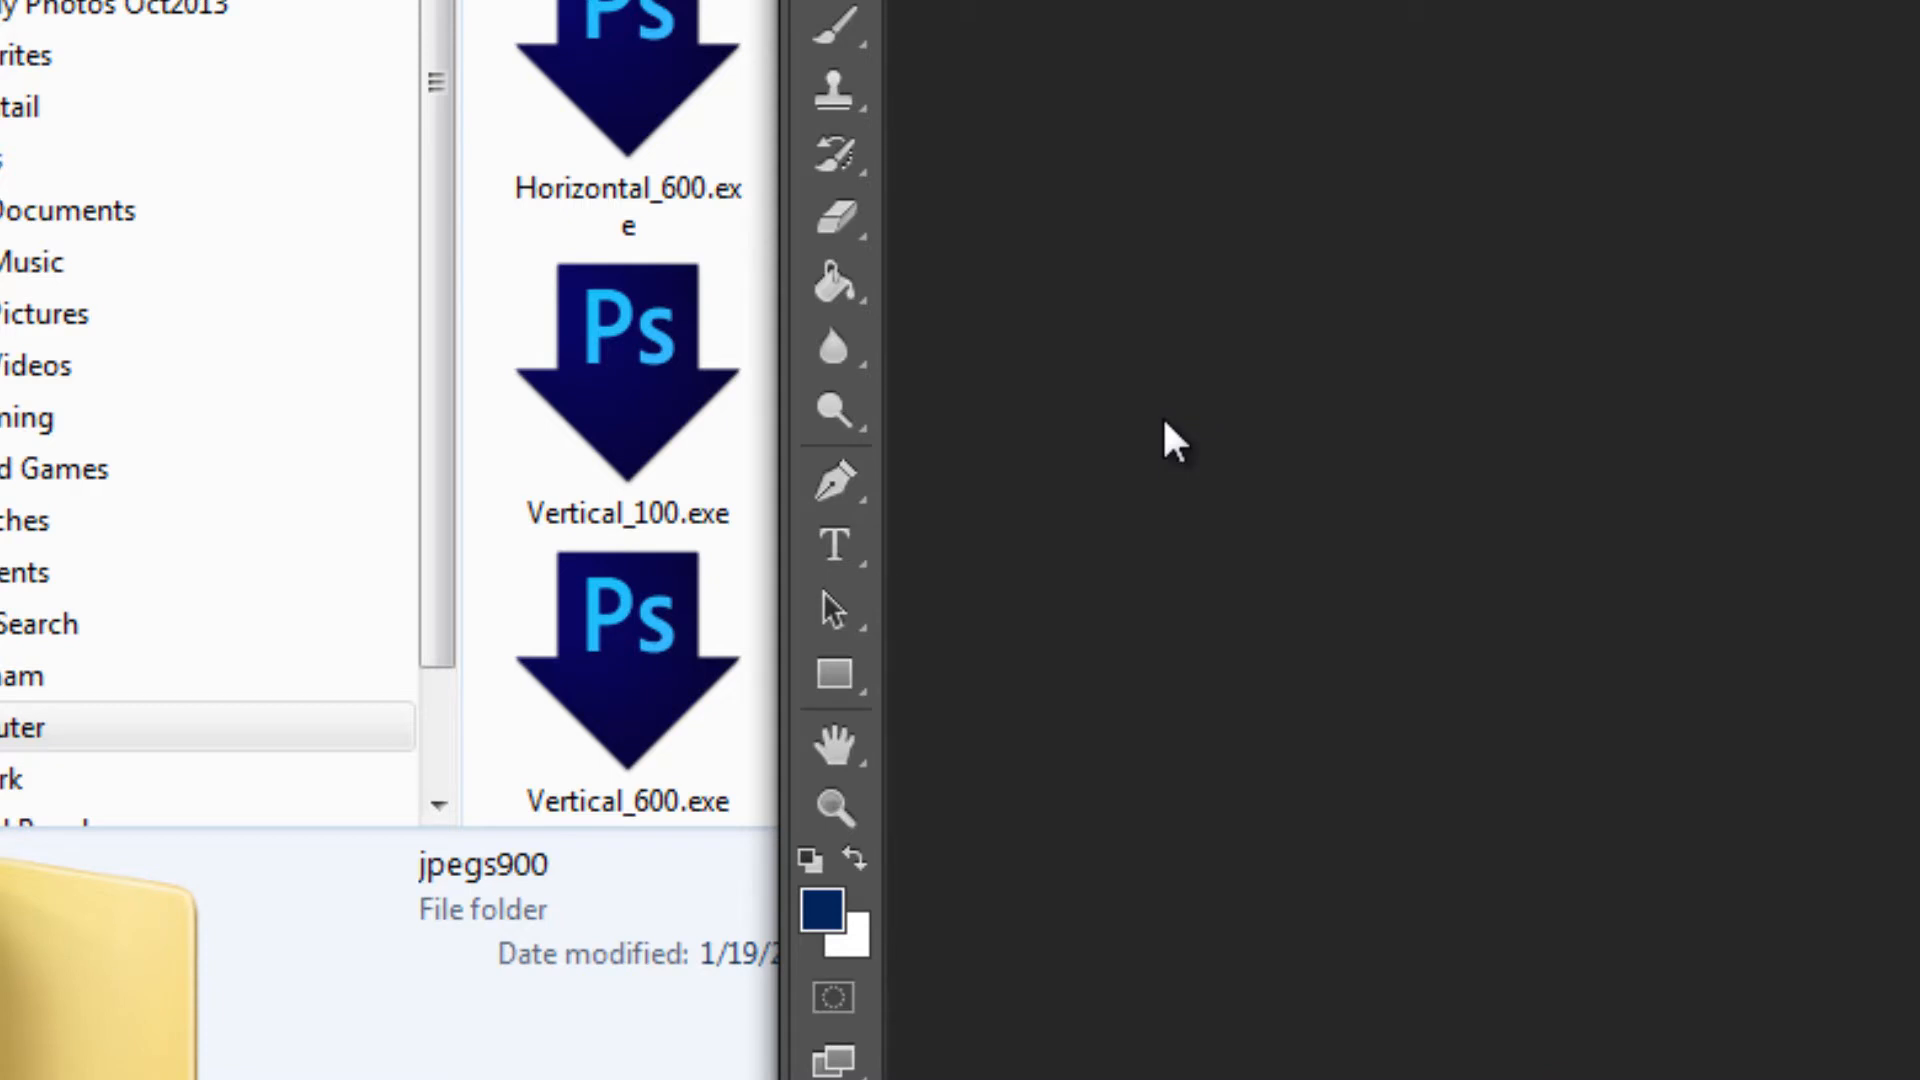
Open the jpegs300 folder inside Droplets and check the resized copy of img_2576.jpg
{"action": "left_click", "coordinate": [1100, 35]}
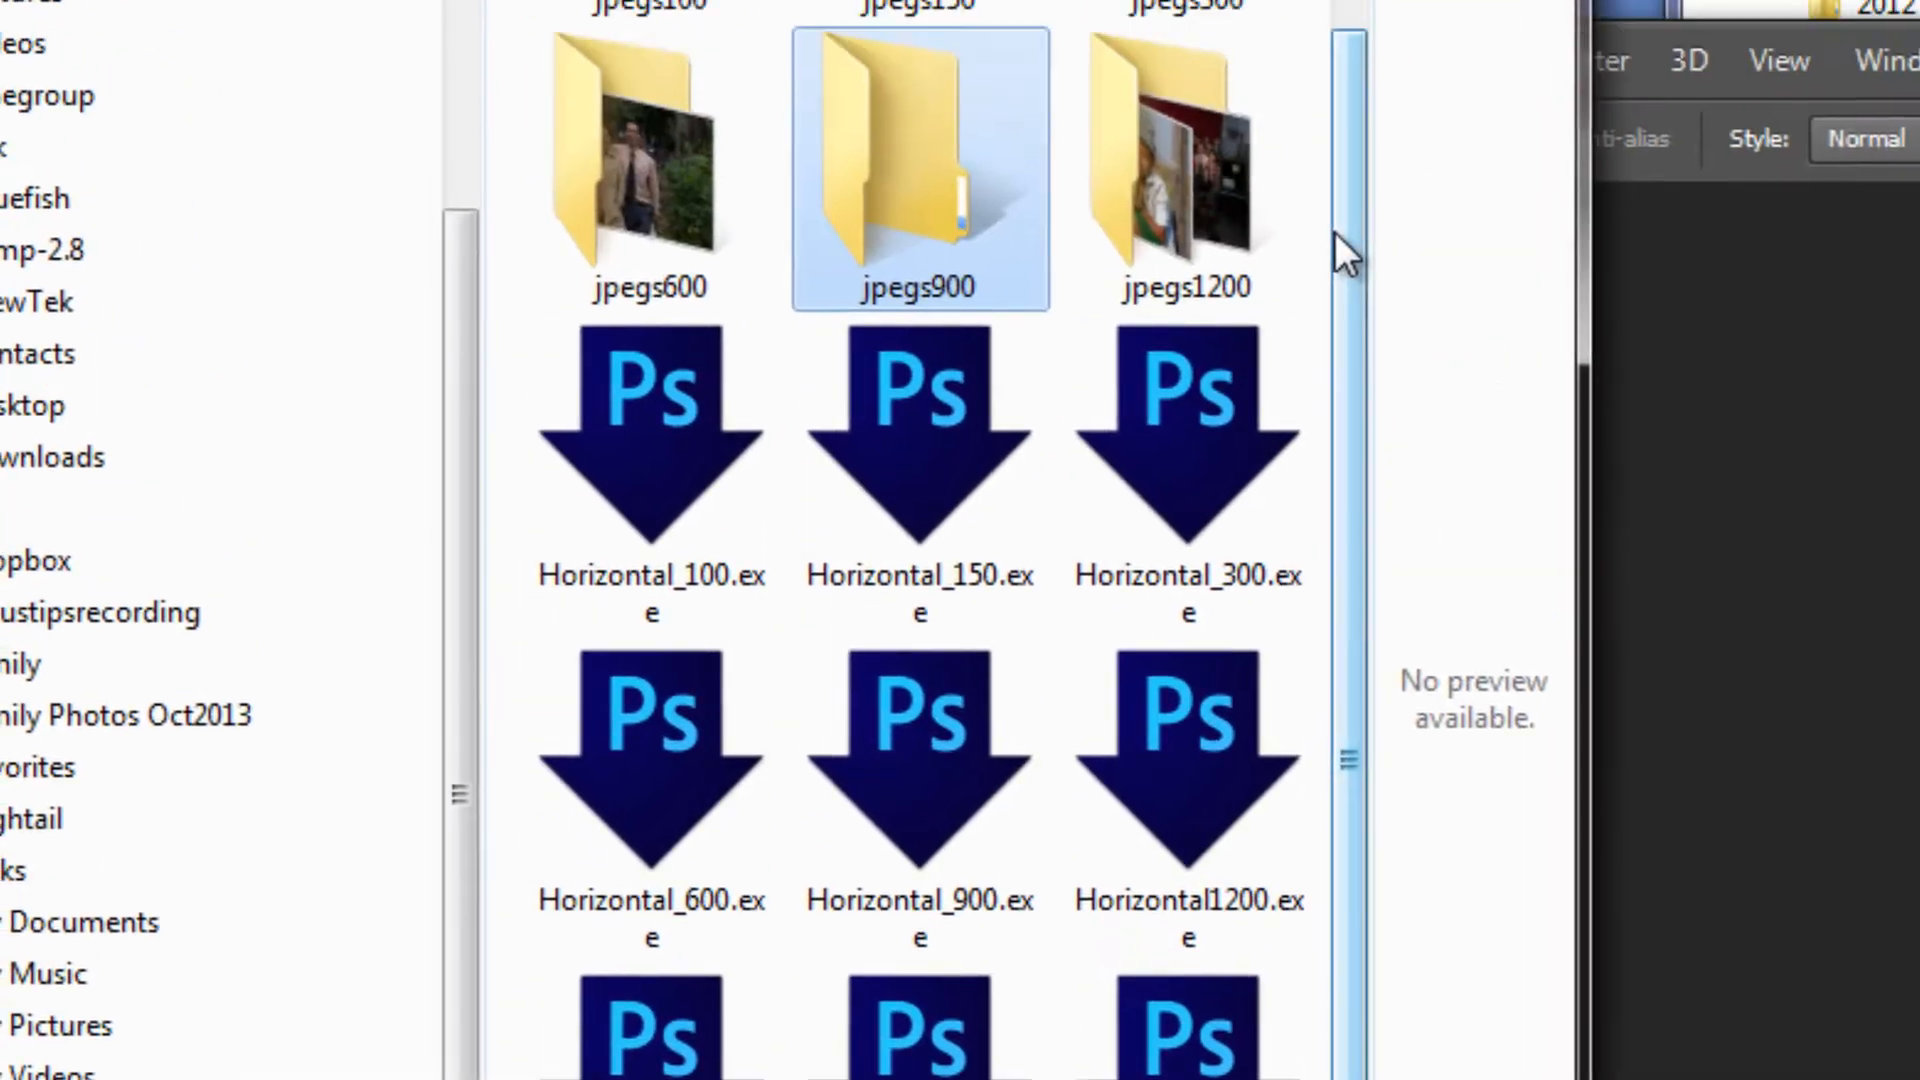
{"action": "left_click_drag", "start_coordinate": [1348, 558], "coordinate": [1347, 392]}
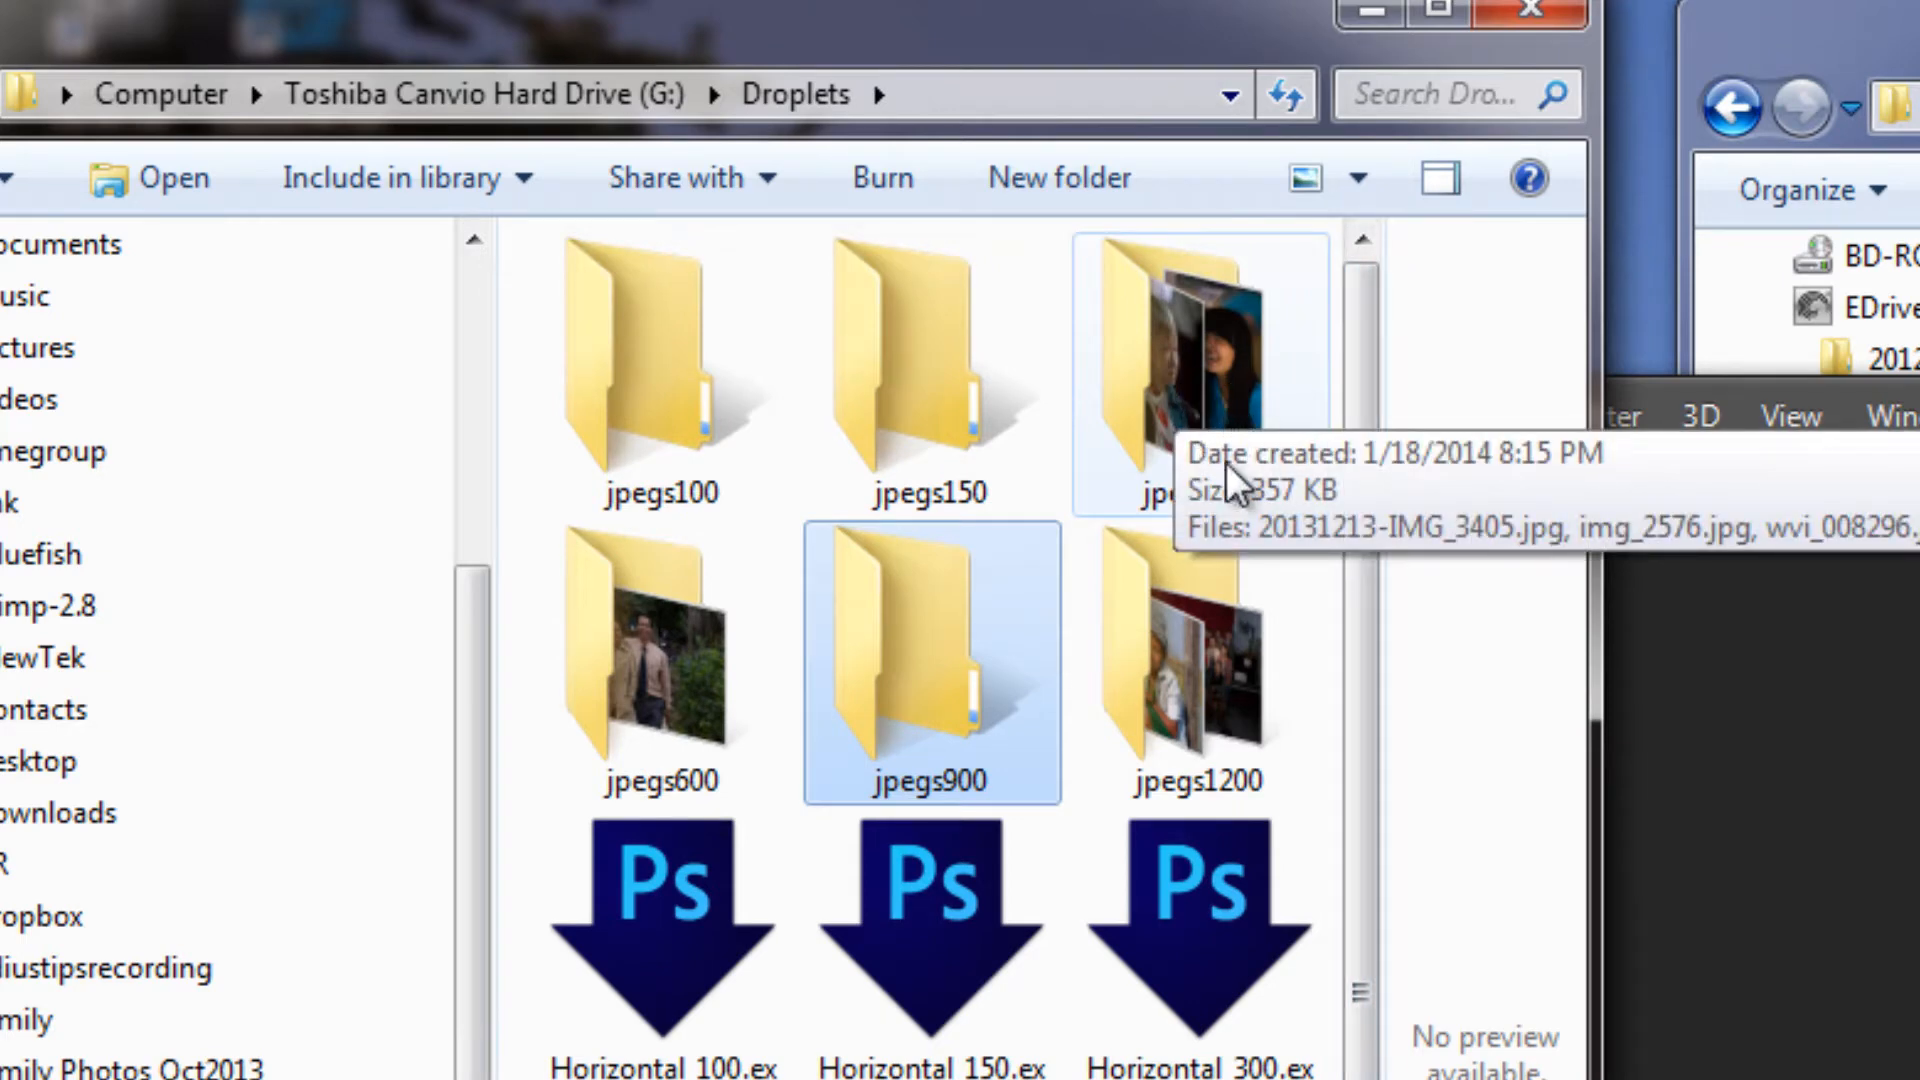
{"action": "double_click", "coordinate": [1208, 364]}
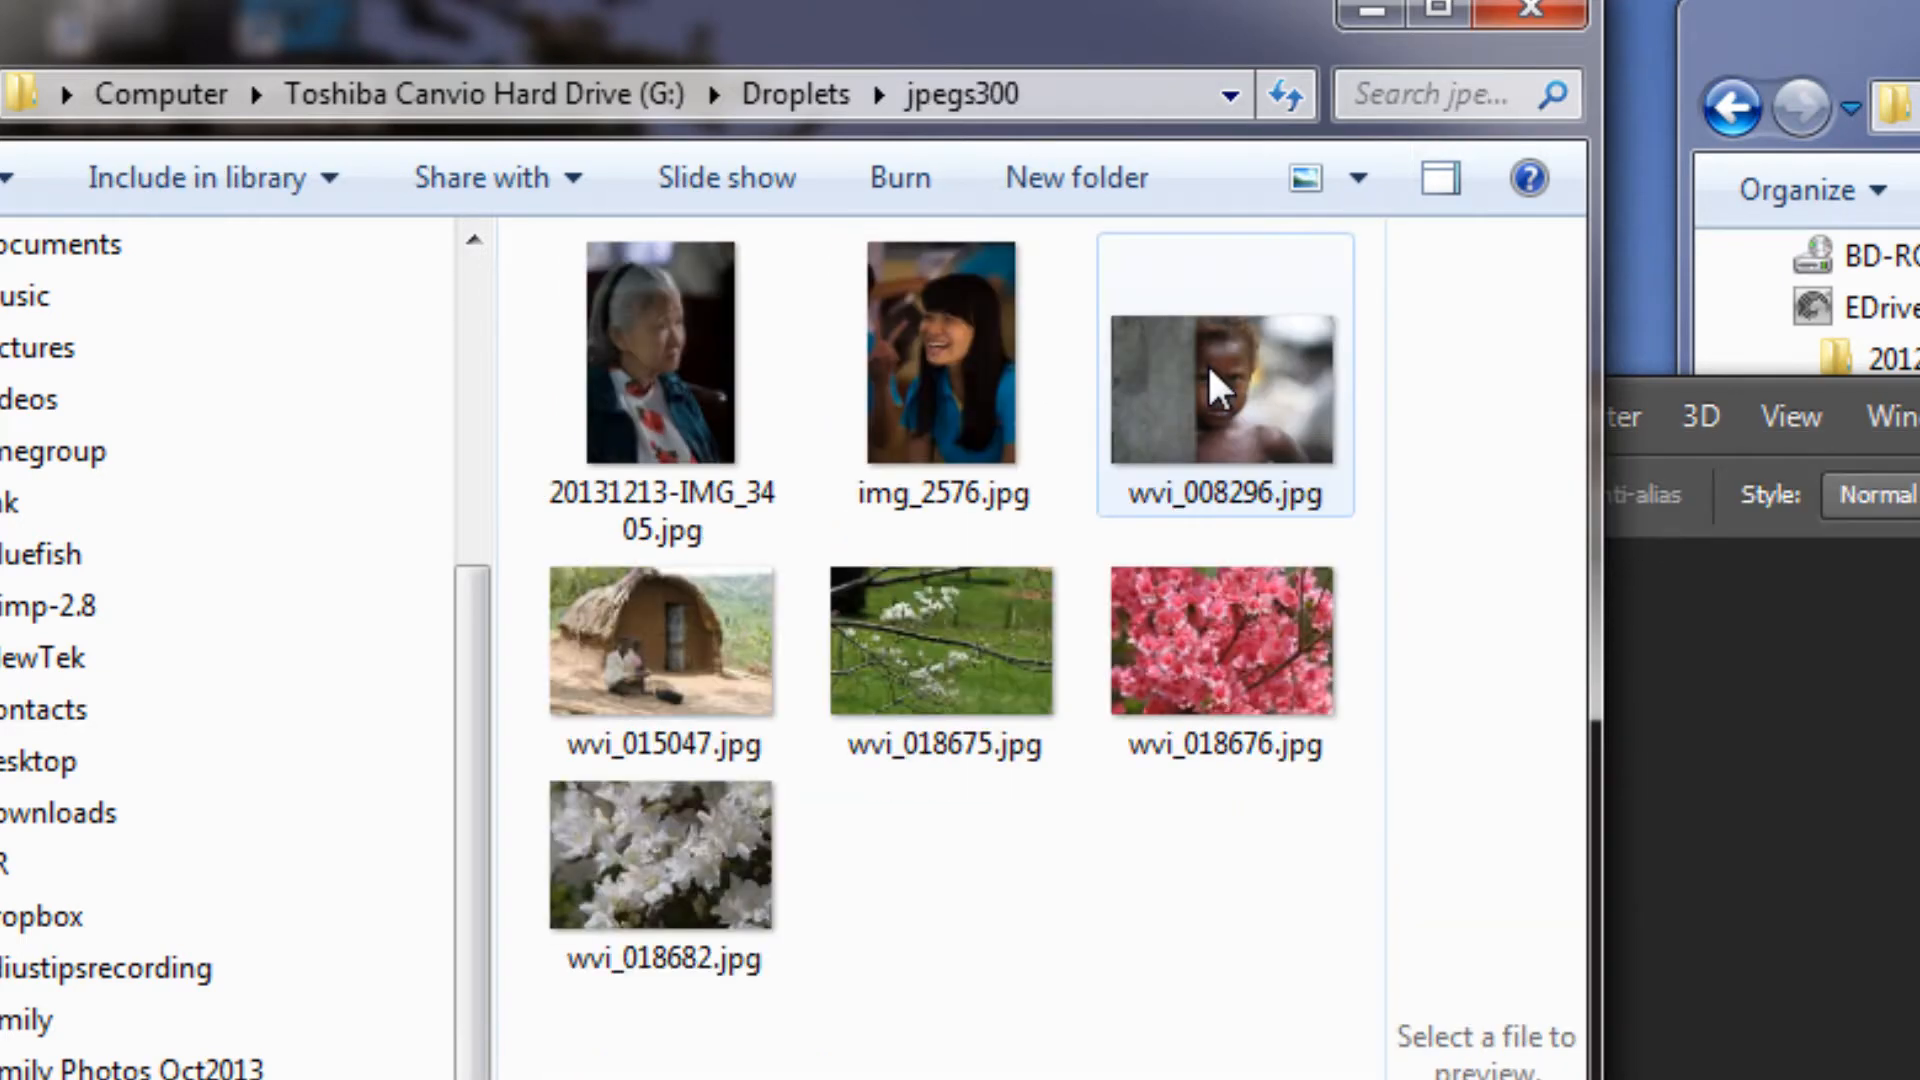
{"action": "left_click", "coordinate": [944, 368]}
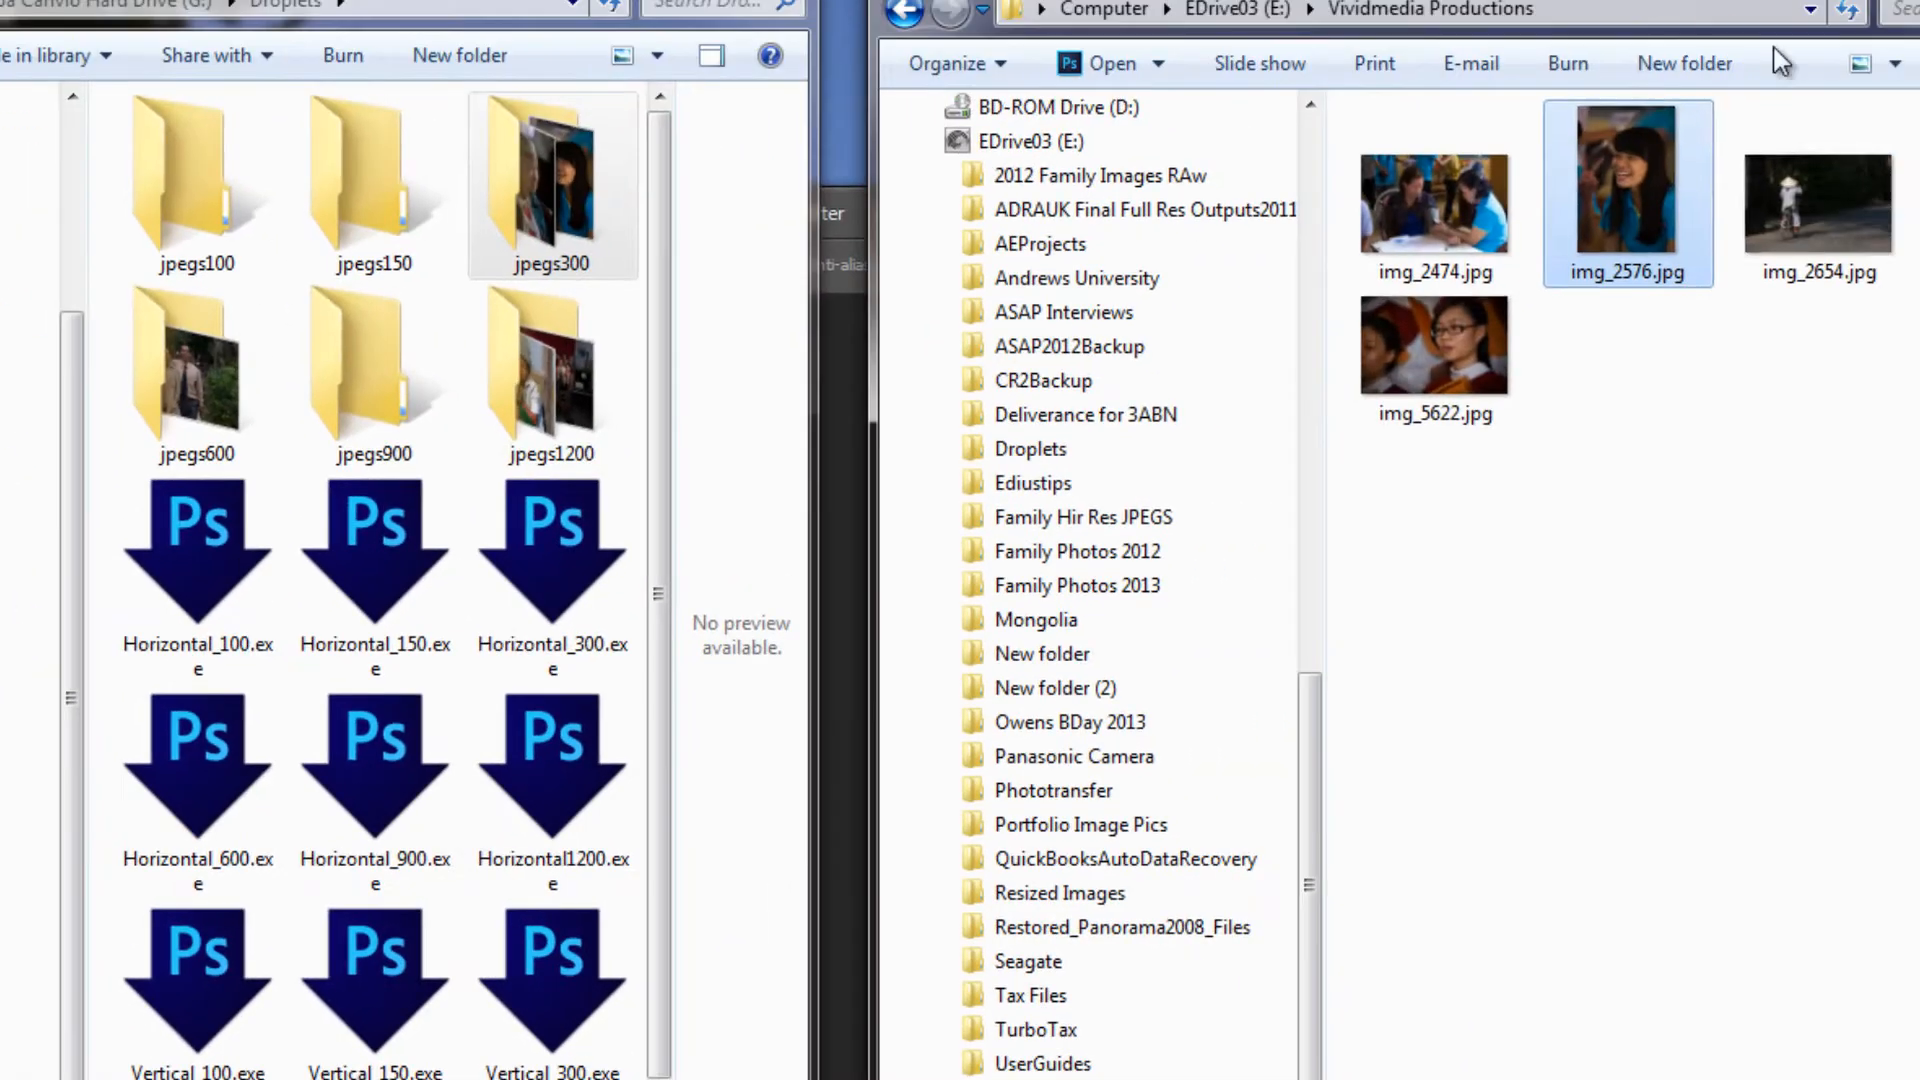
Resize img_2654.jpg with the Horizontal_900 droplet and check the output in the jpegs900 folder
{"action": "left_click", "coordinate": [1816, 208]}
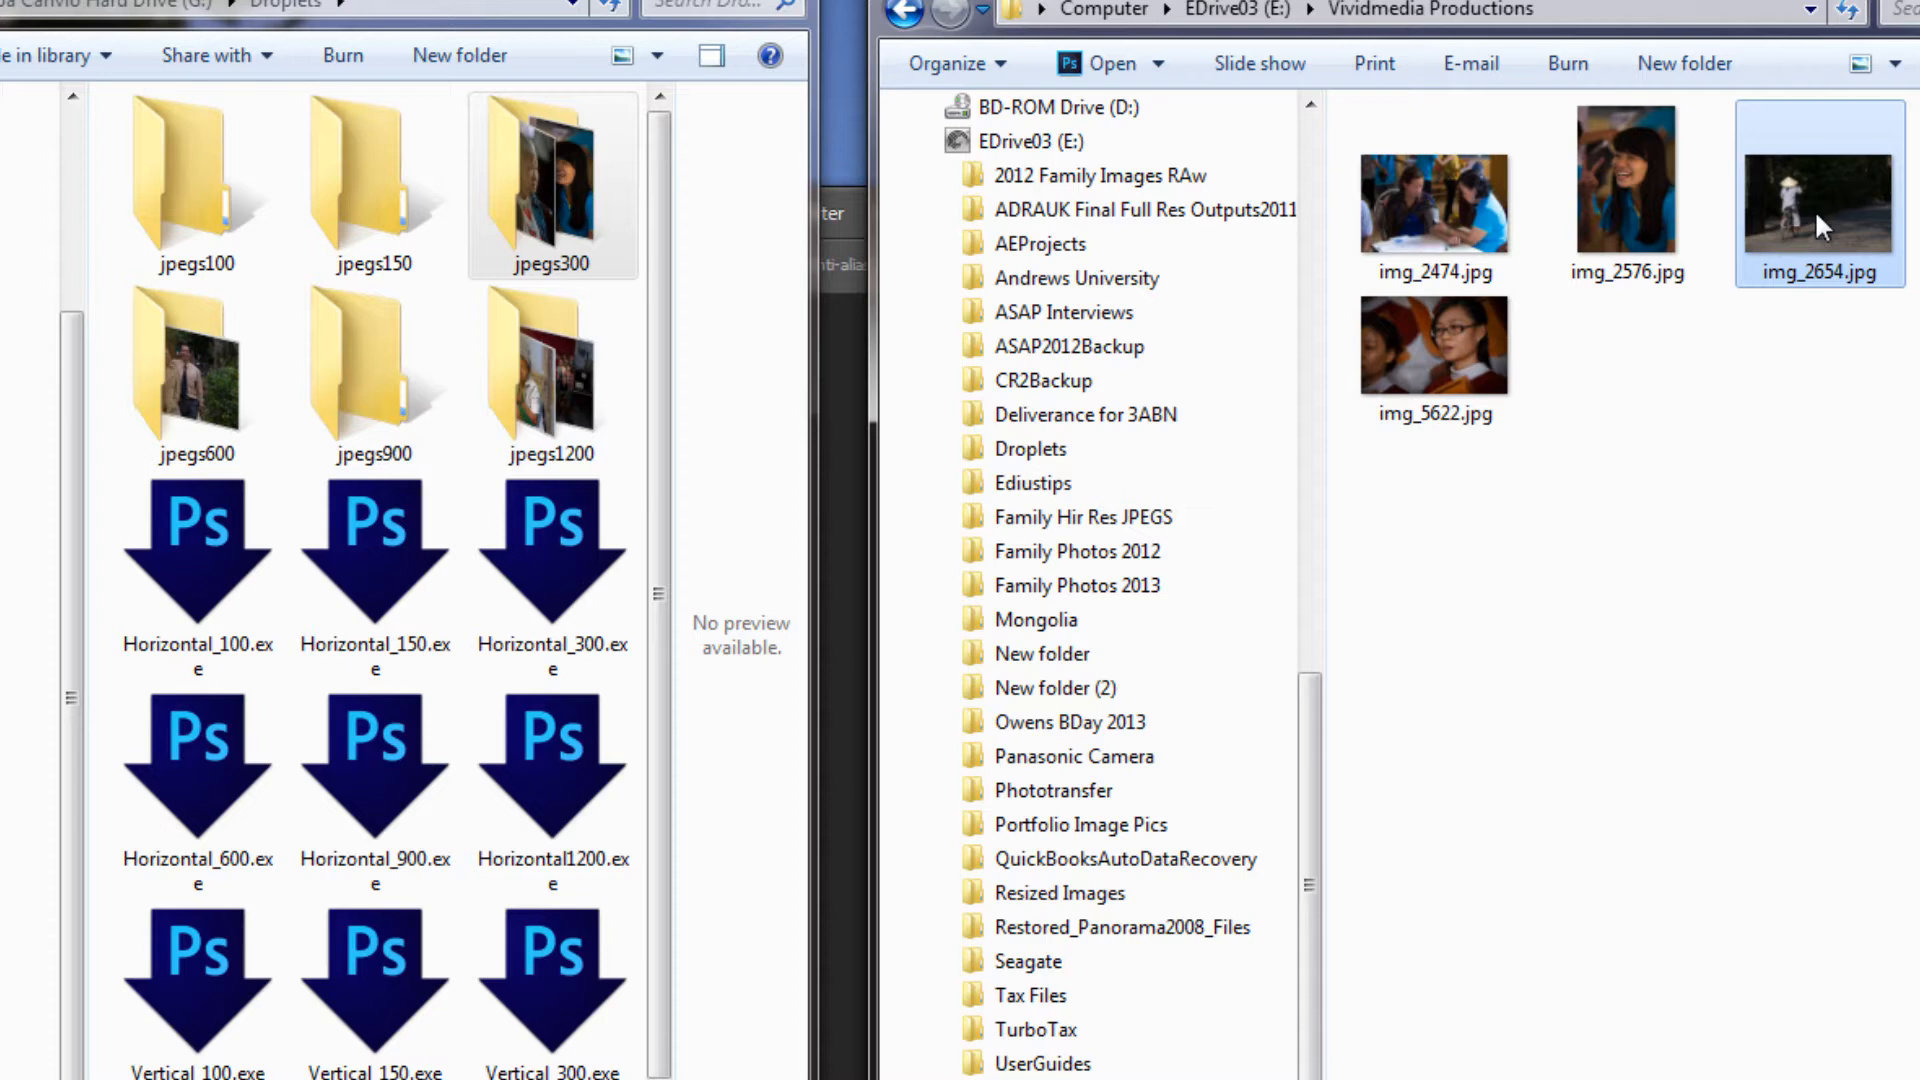
{"action": "left_click_drag", "start_coordinate": [1815, 220], "coordinate": [377, 793]}
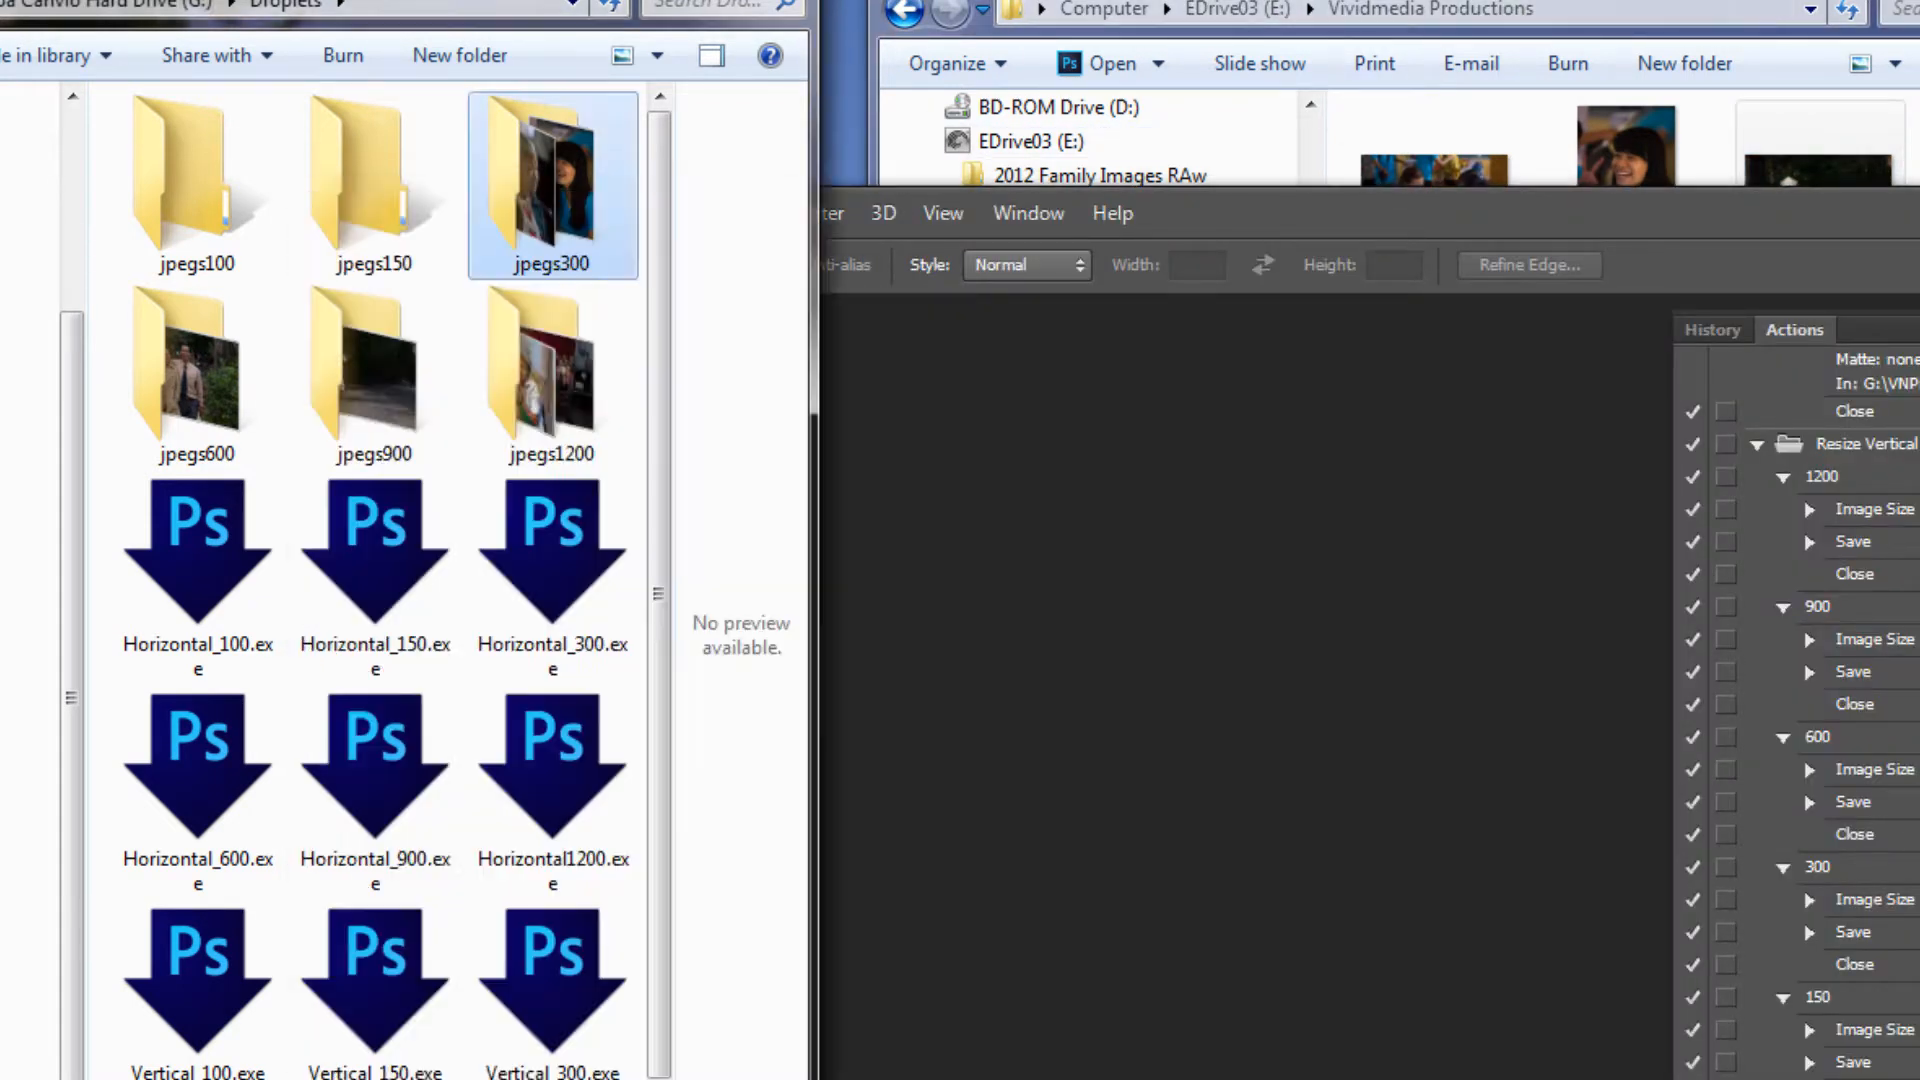
{"action": "left_click", "coordinate": [525, 8]}
{"action": "double_click", "coordinate": [420, 395]}
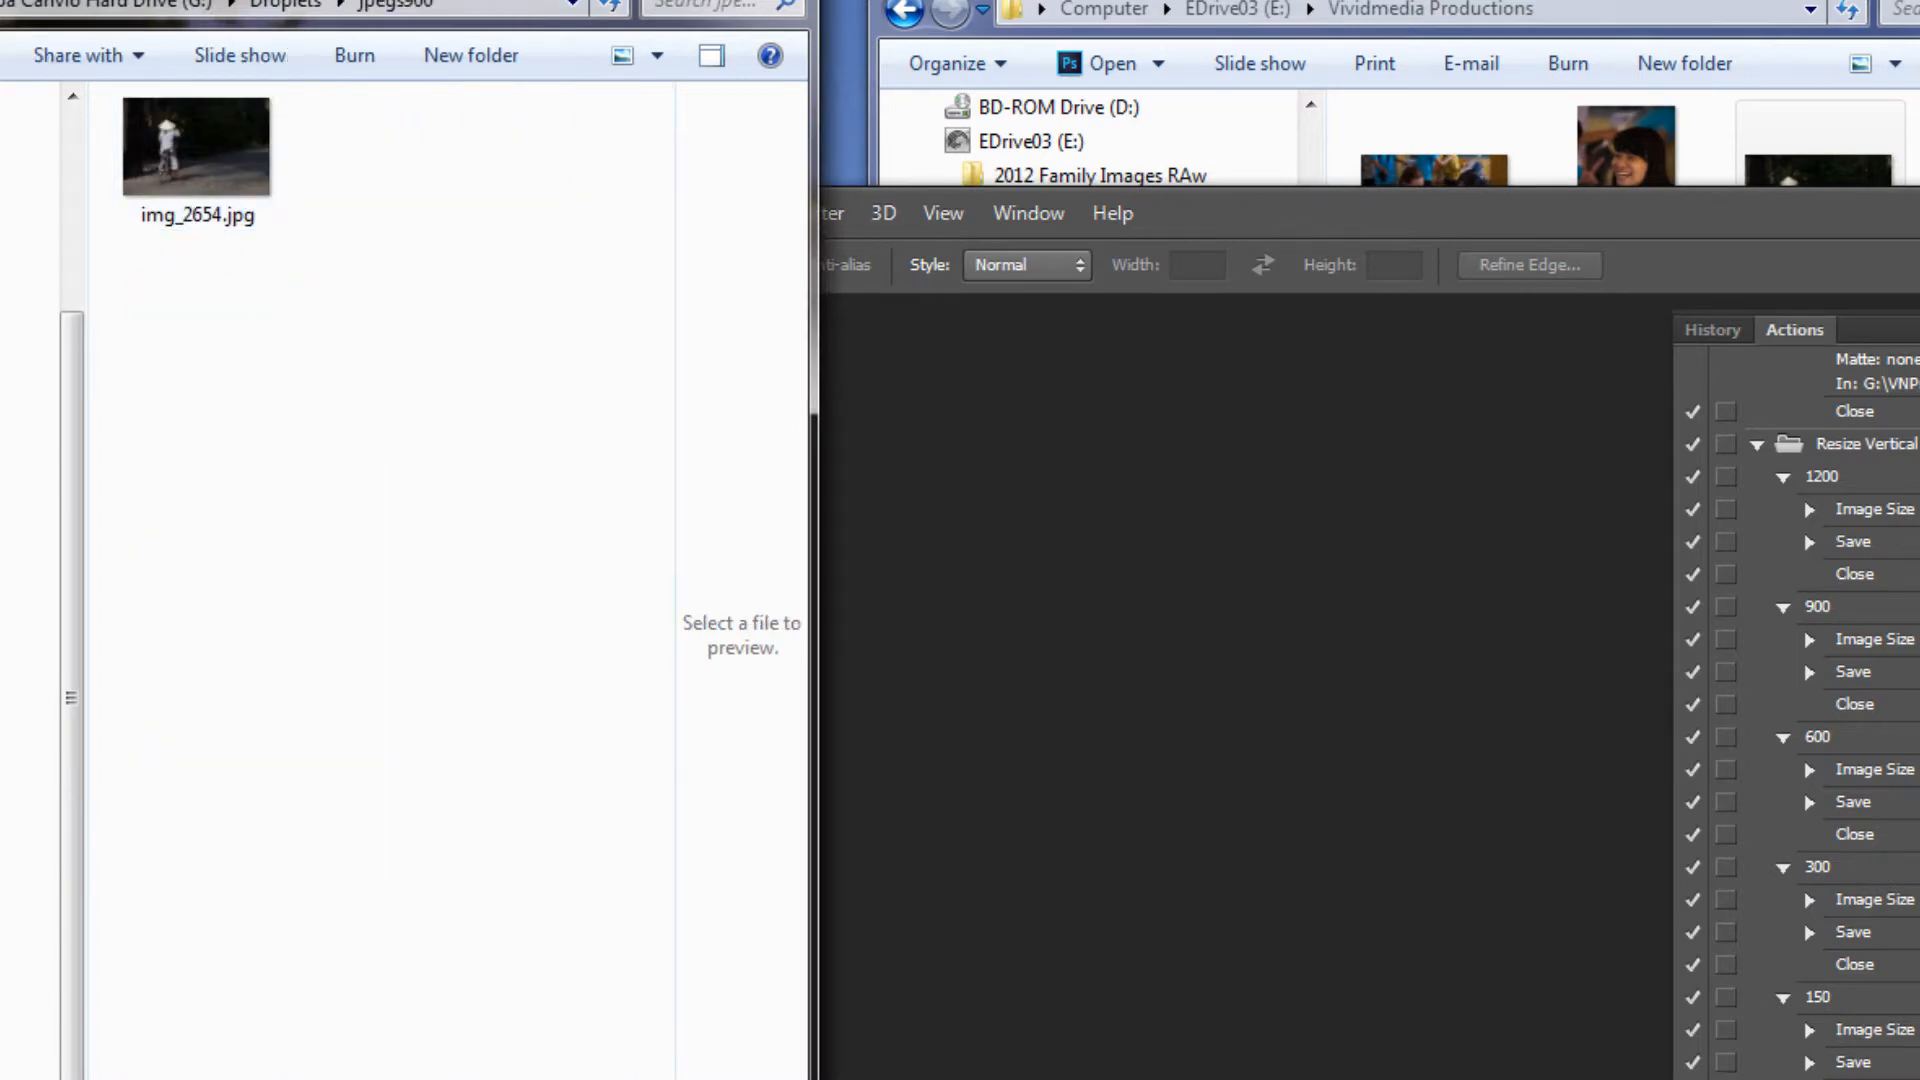
{"action": "key", "text": "alt+Left"}
Select img_2474.jpg and img_5622.jpg in Vividmedia Productions and resize both with the Horizontal_300 droplet
{"action": "left_click", "coordinate": [1680, 2]}
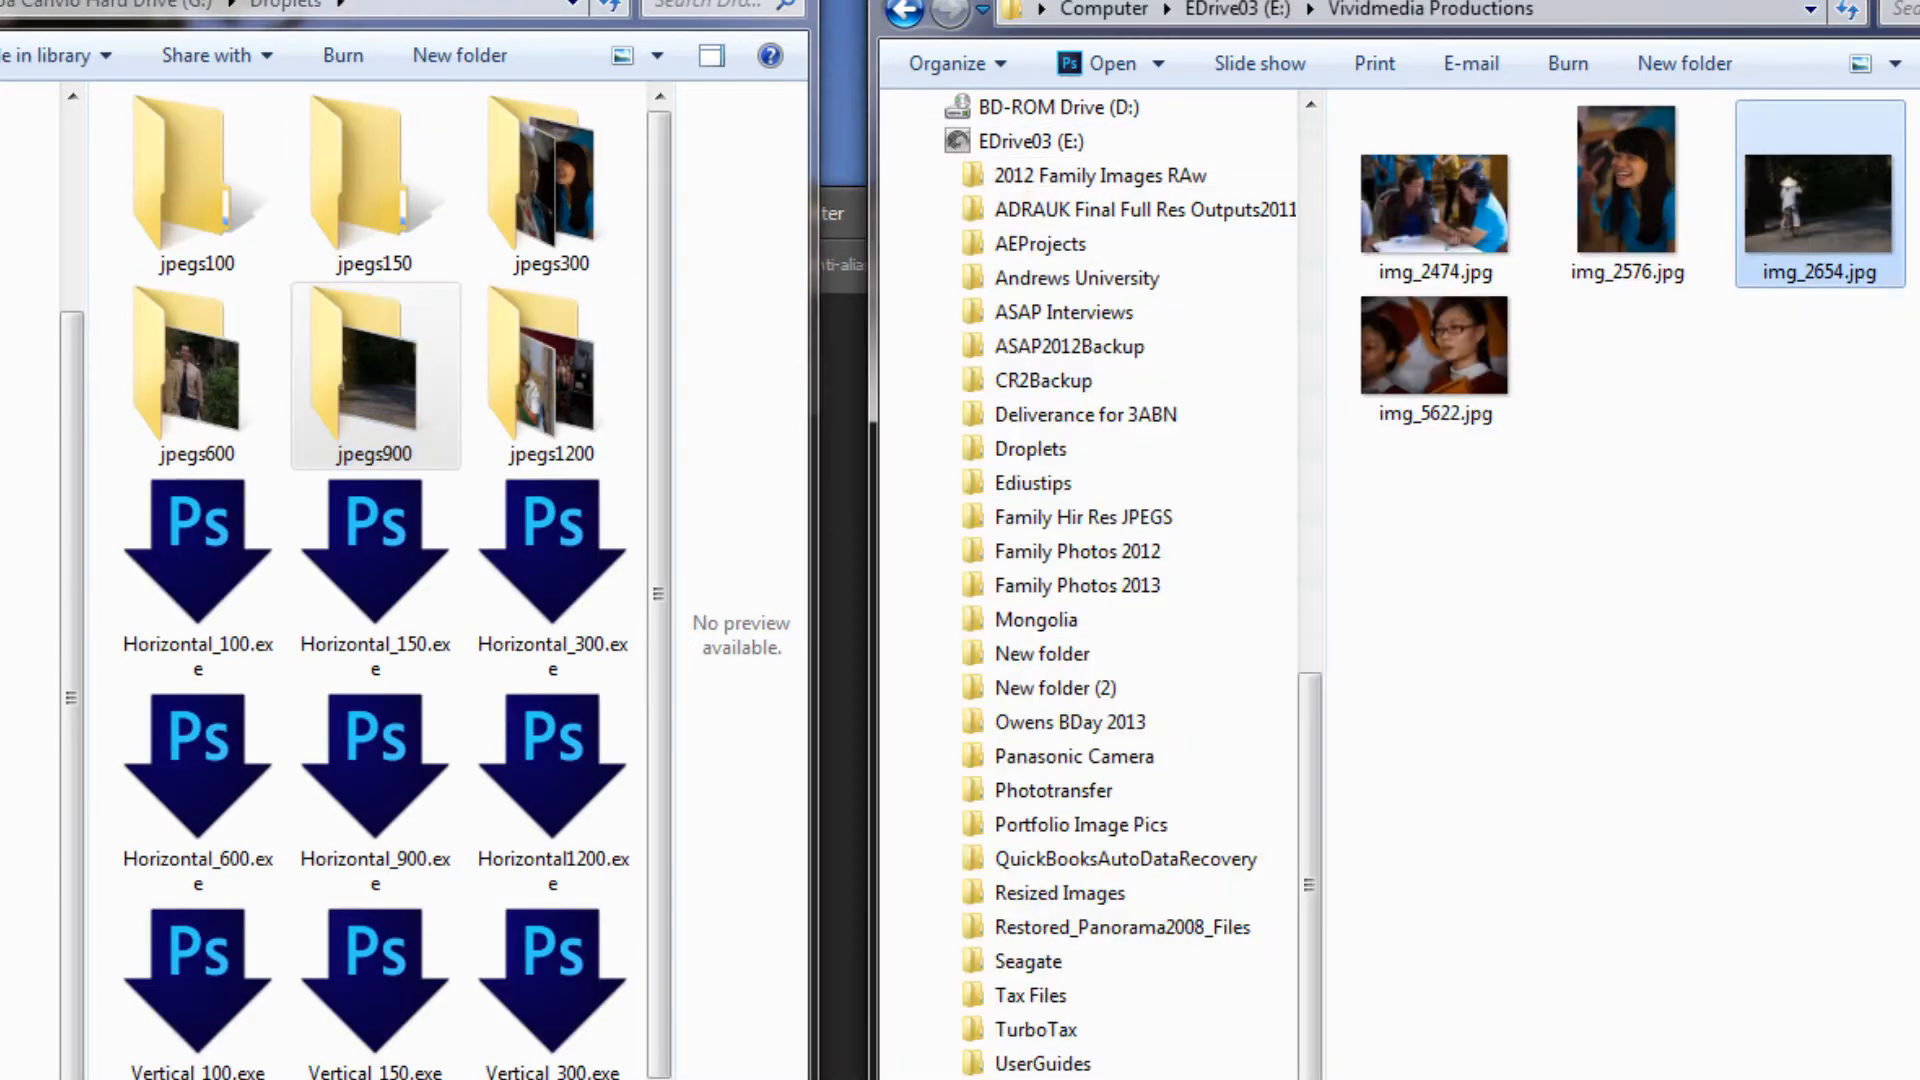
{"action": "left_click", "coordinate": [1436, 190]}
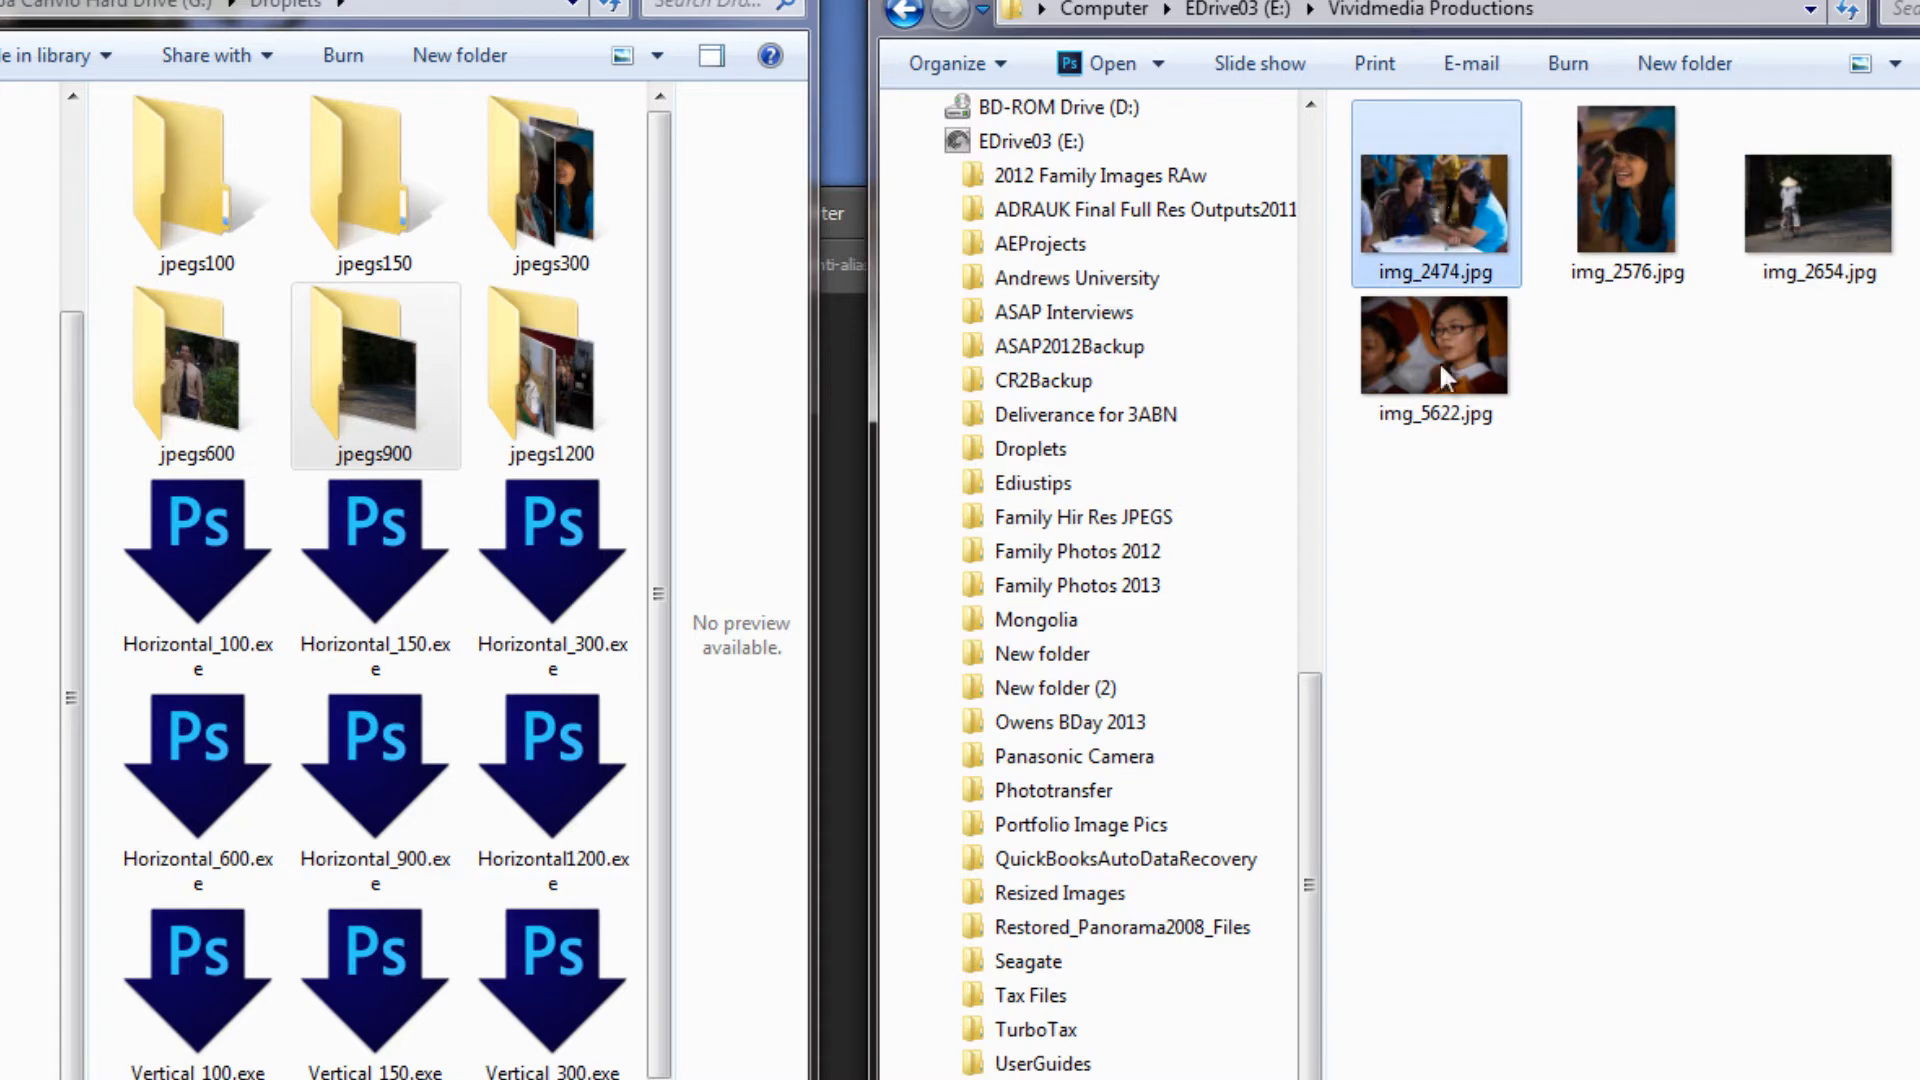
{"action": "key", "text": "ctrl+a"}
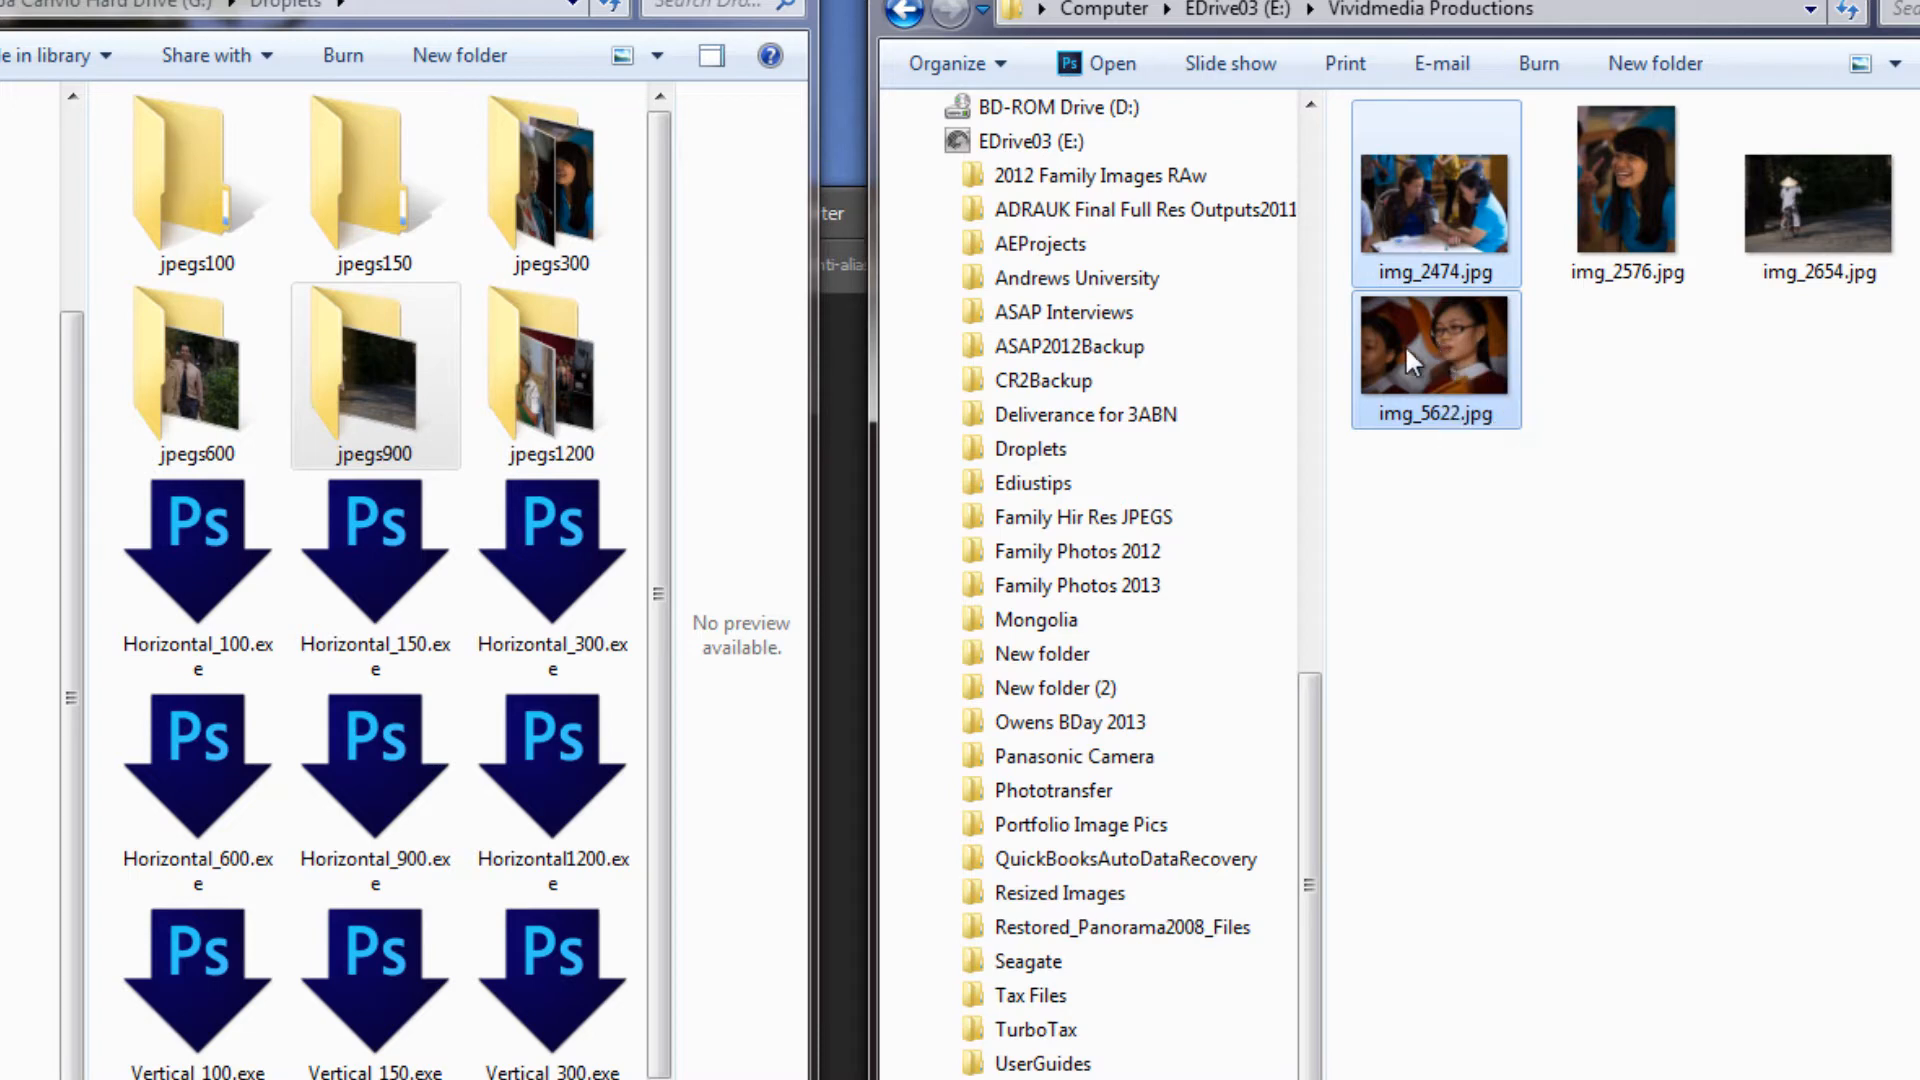
{"action": "left_click_drag", "start_coordinate": [1404, 344], "coordinate": [555, 549]}
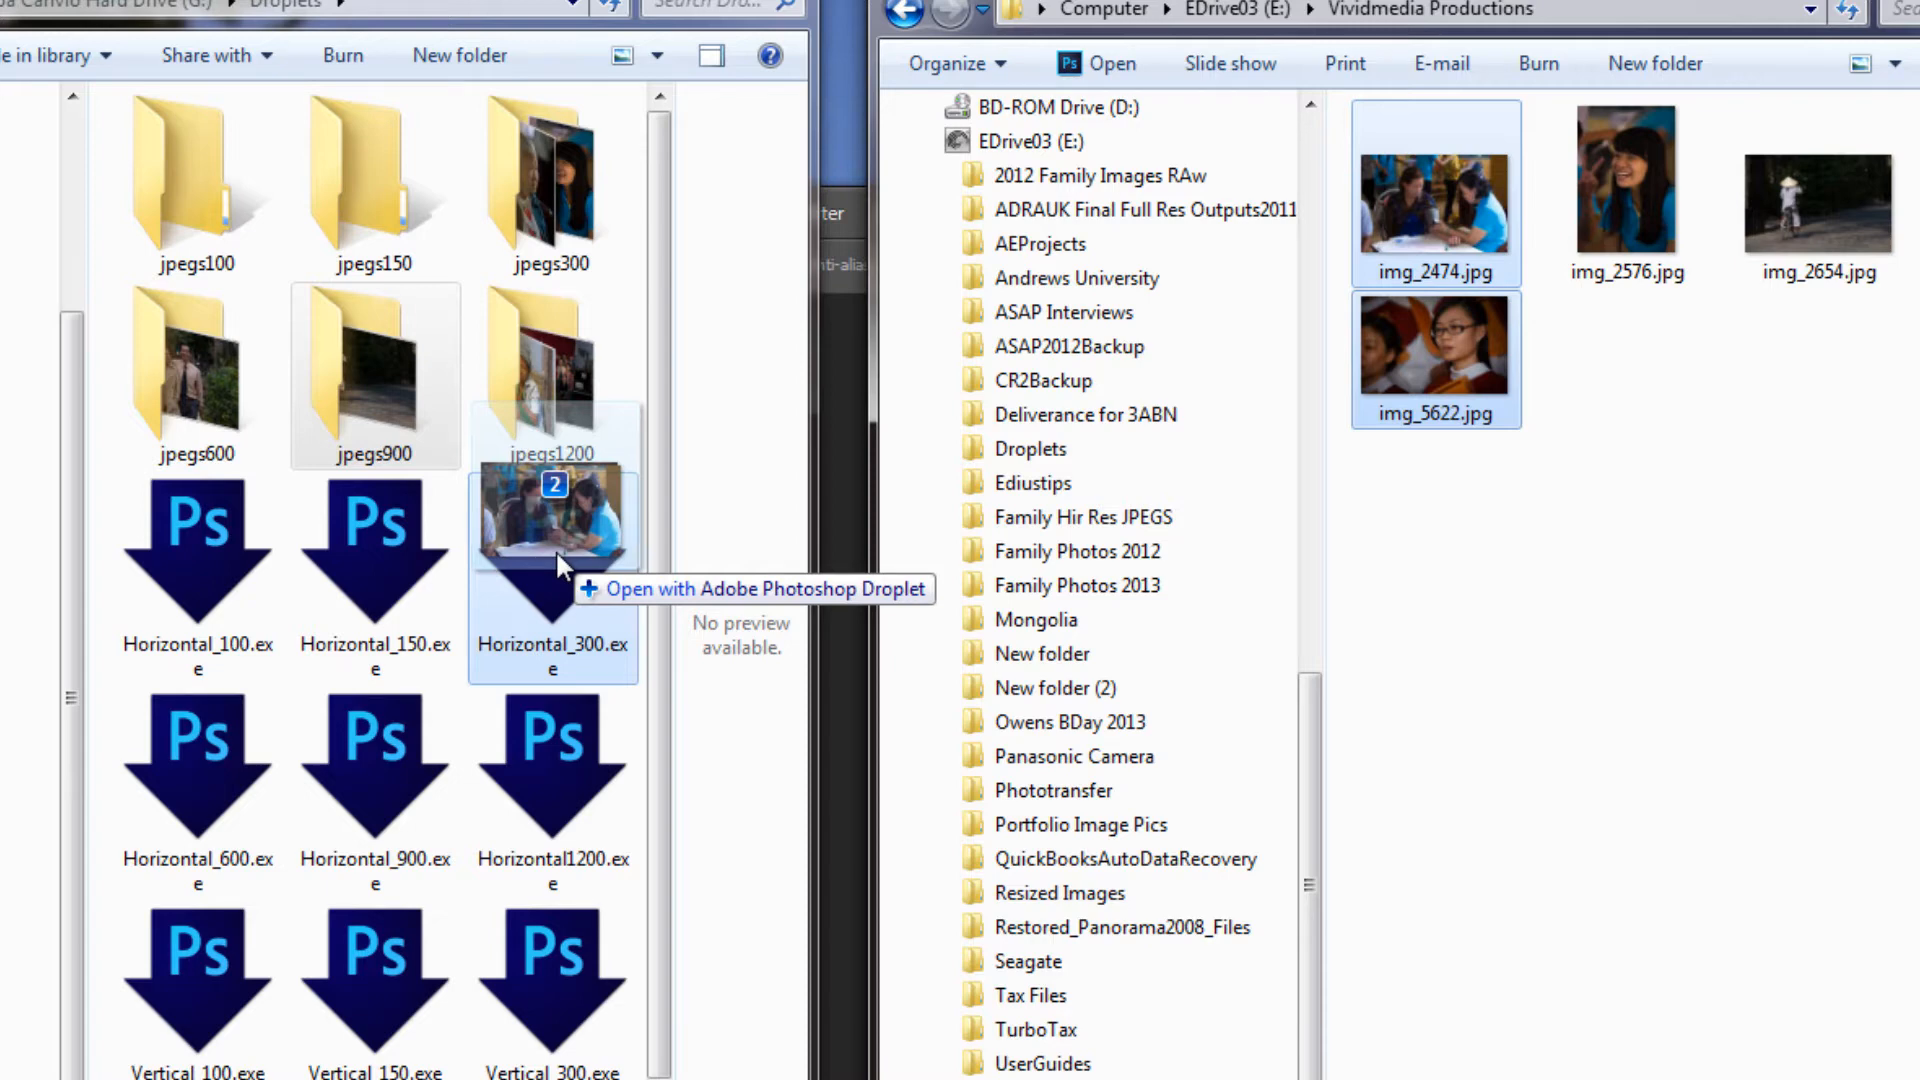
{"action": "left_click_drag", "start_coordinate": [555, 548], "coordinate": [555, 549]}
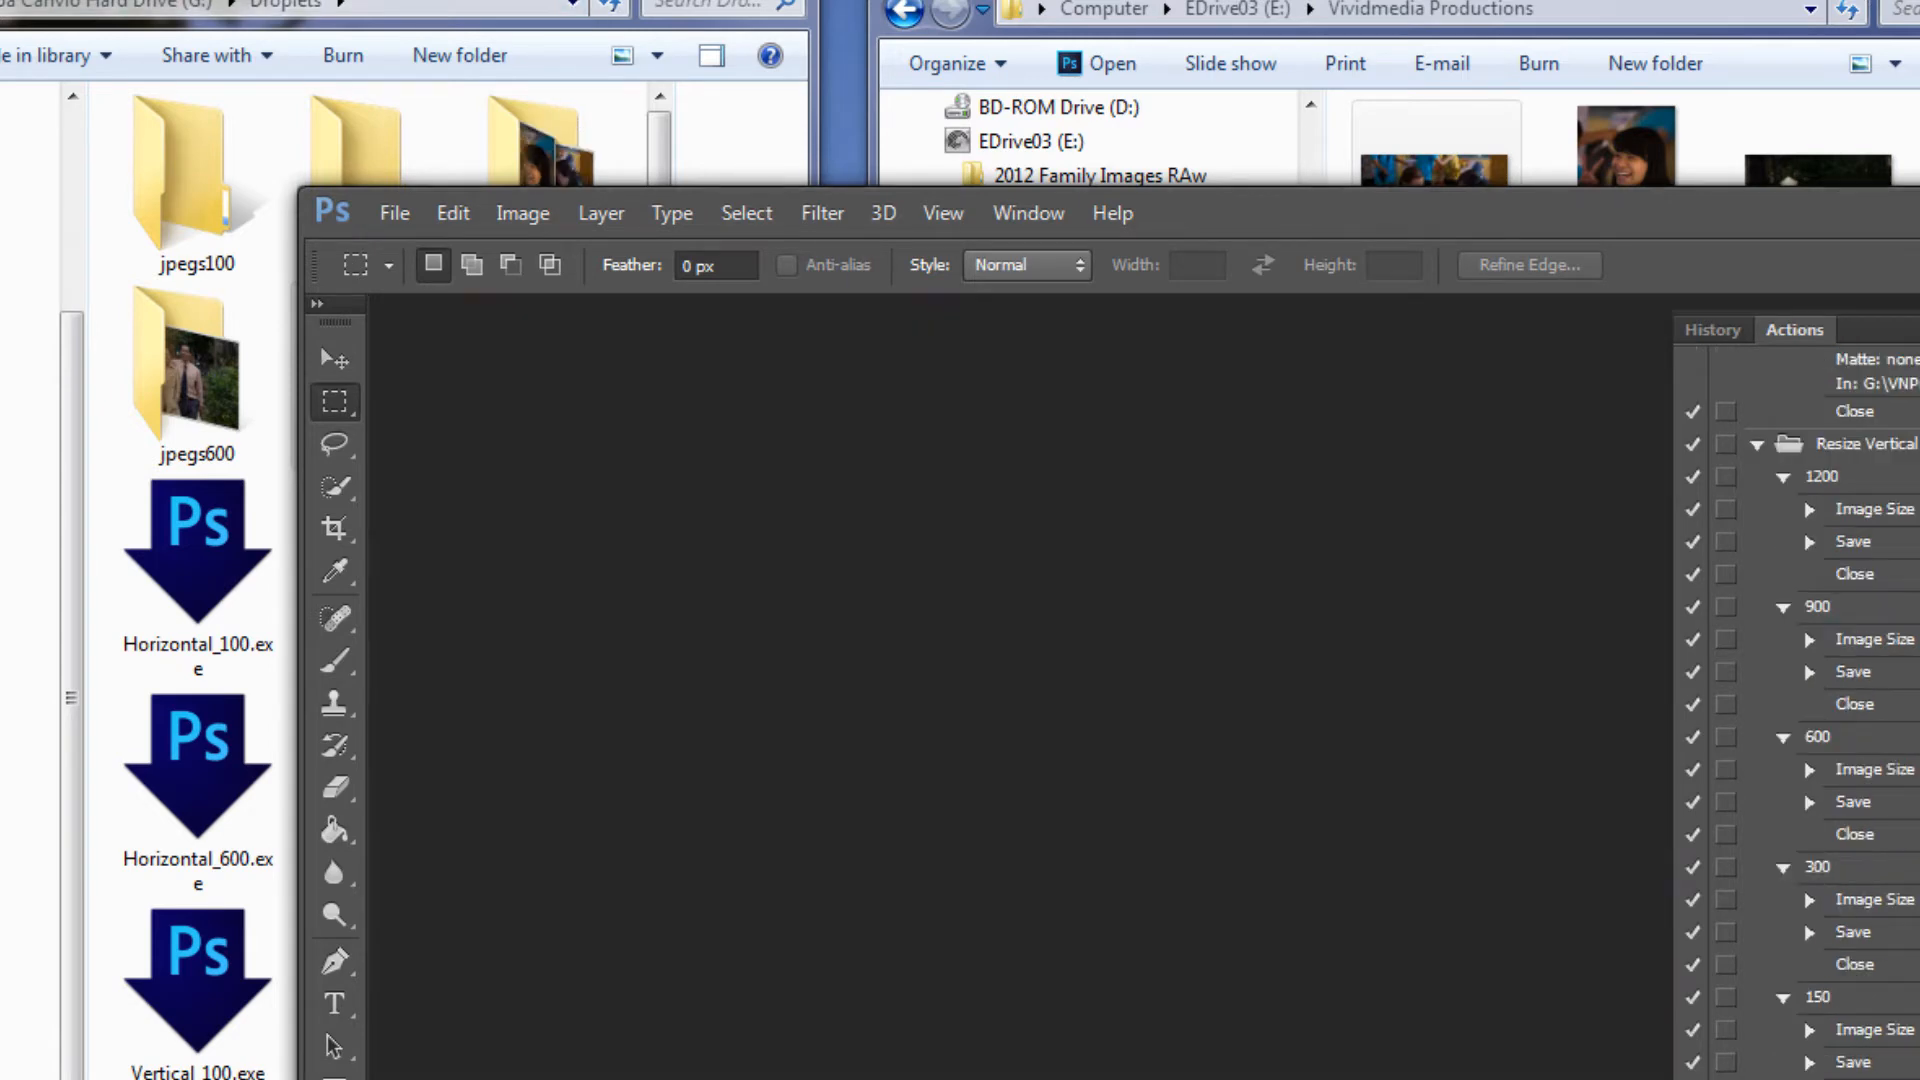
Open the jpegs300 folder to check the resized copies of img_2474.jpg and img_5622.jpg
{"action": "left_click", "coordinate": [594, 3]}
{"action": "left_click", "coordinate": [557, 191]}
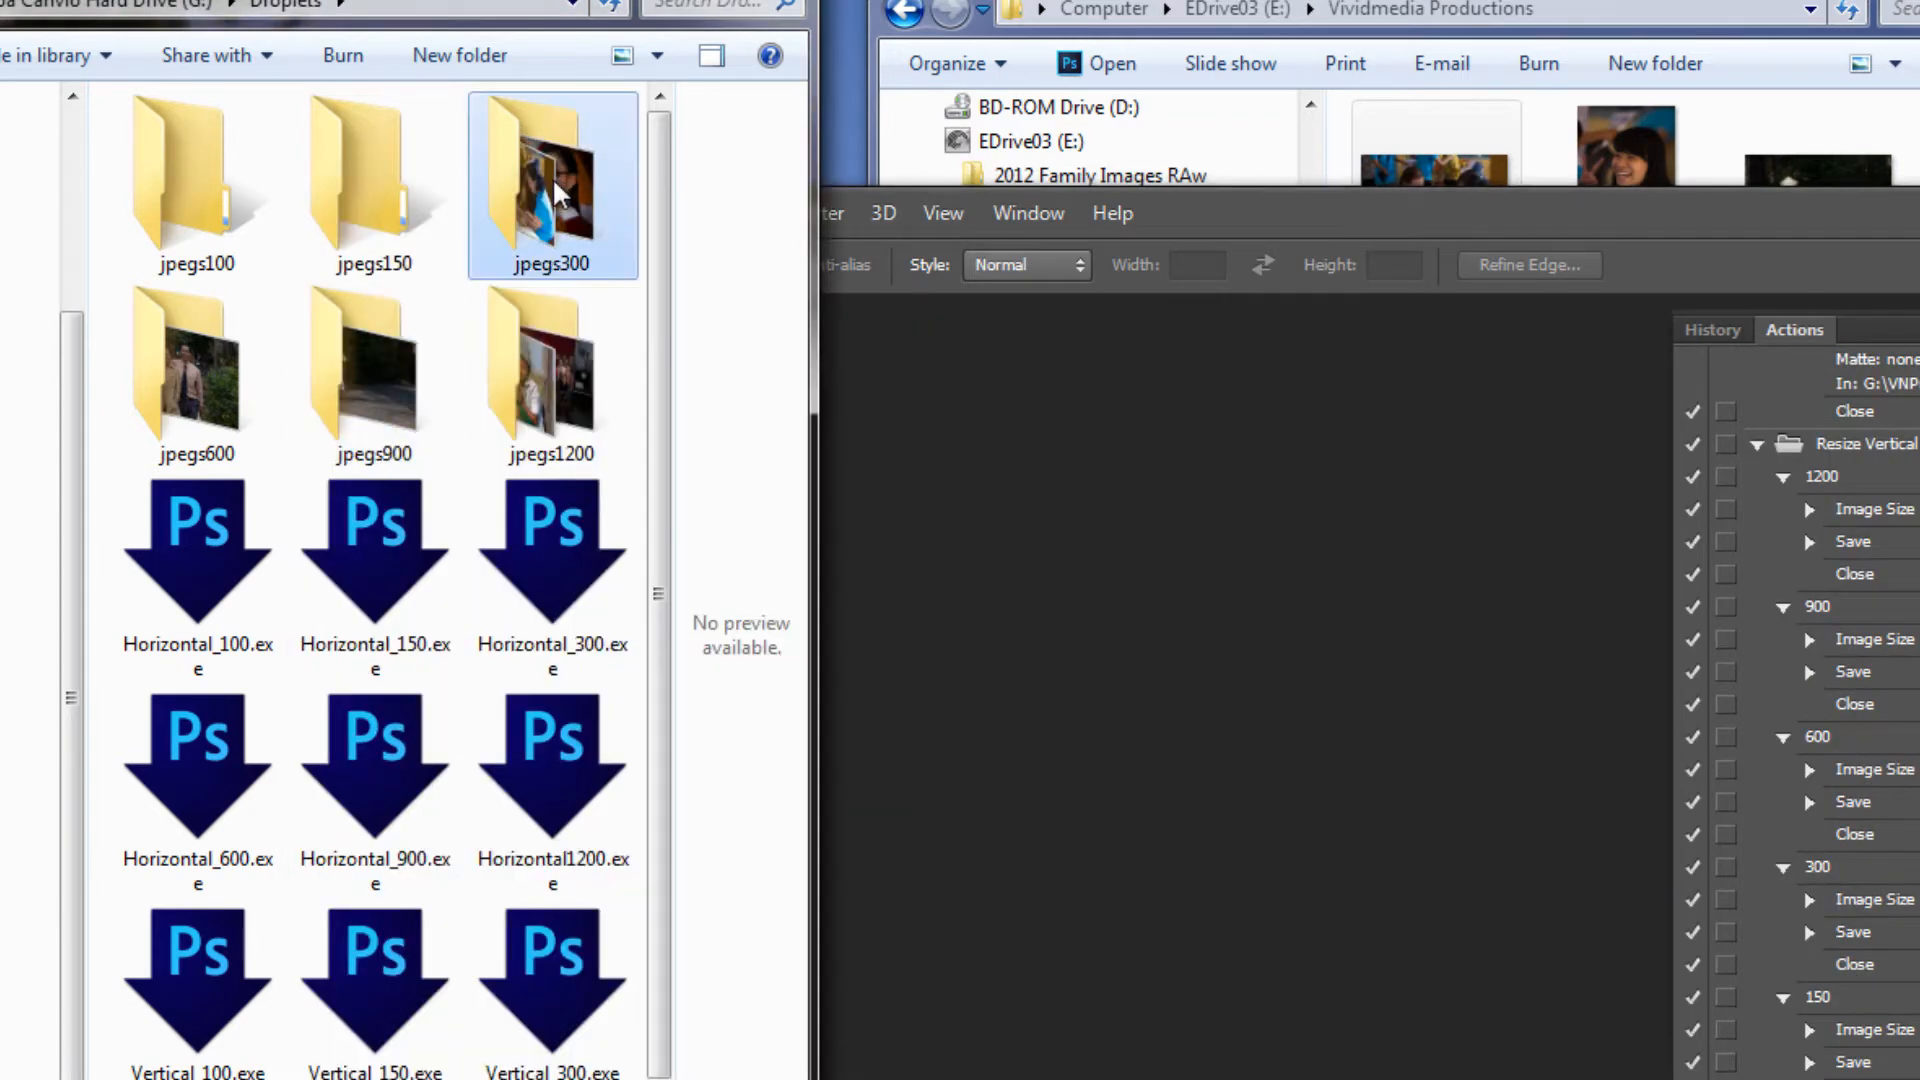
{"action": "double_click", "coordinate": [557, 191]}
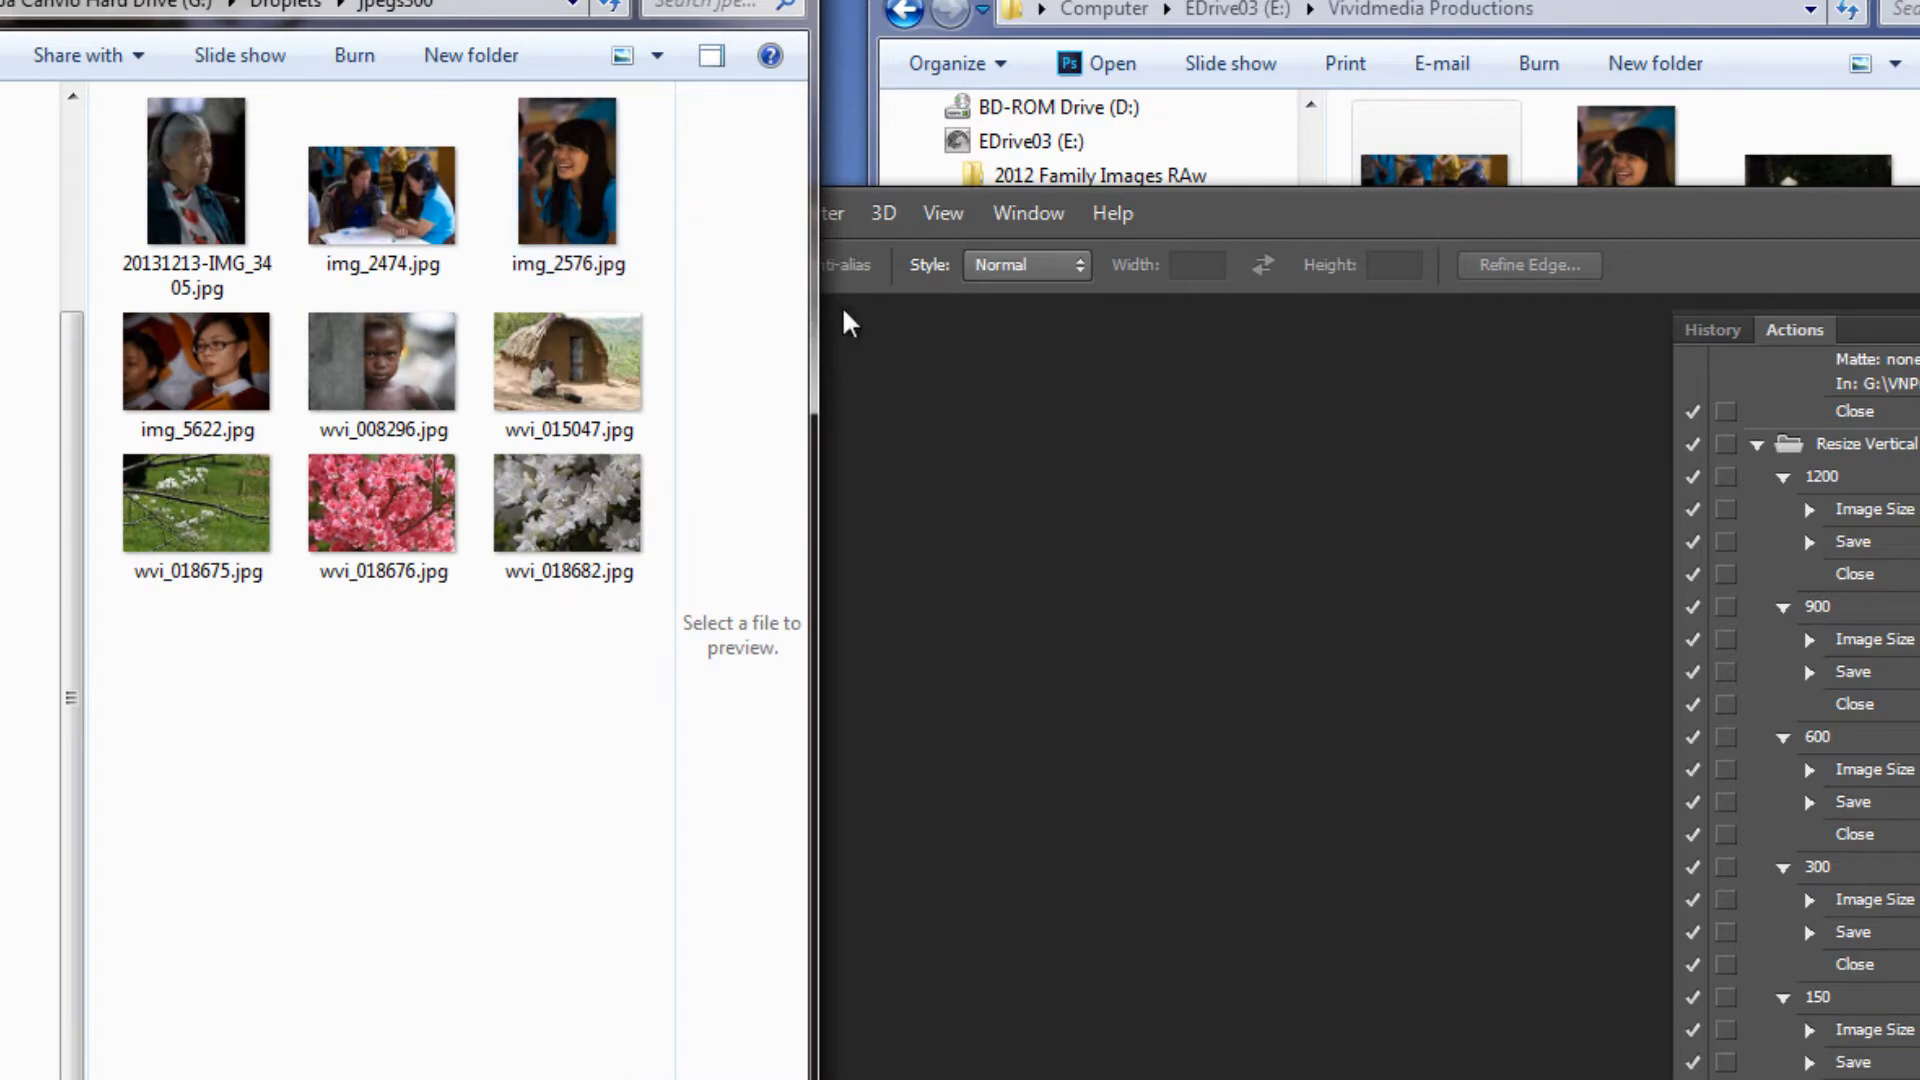
Switch to the Joomla article editor in the browser and add an empty line above the article's first paragraph
{"action": "left_click", "coordinate": [1909, 205]}
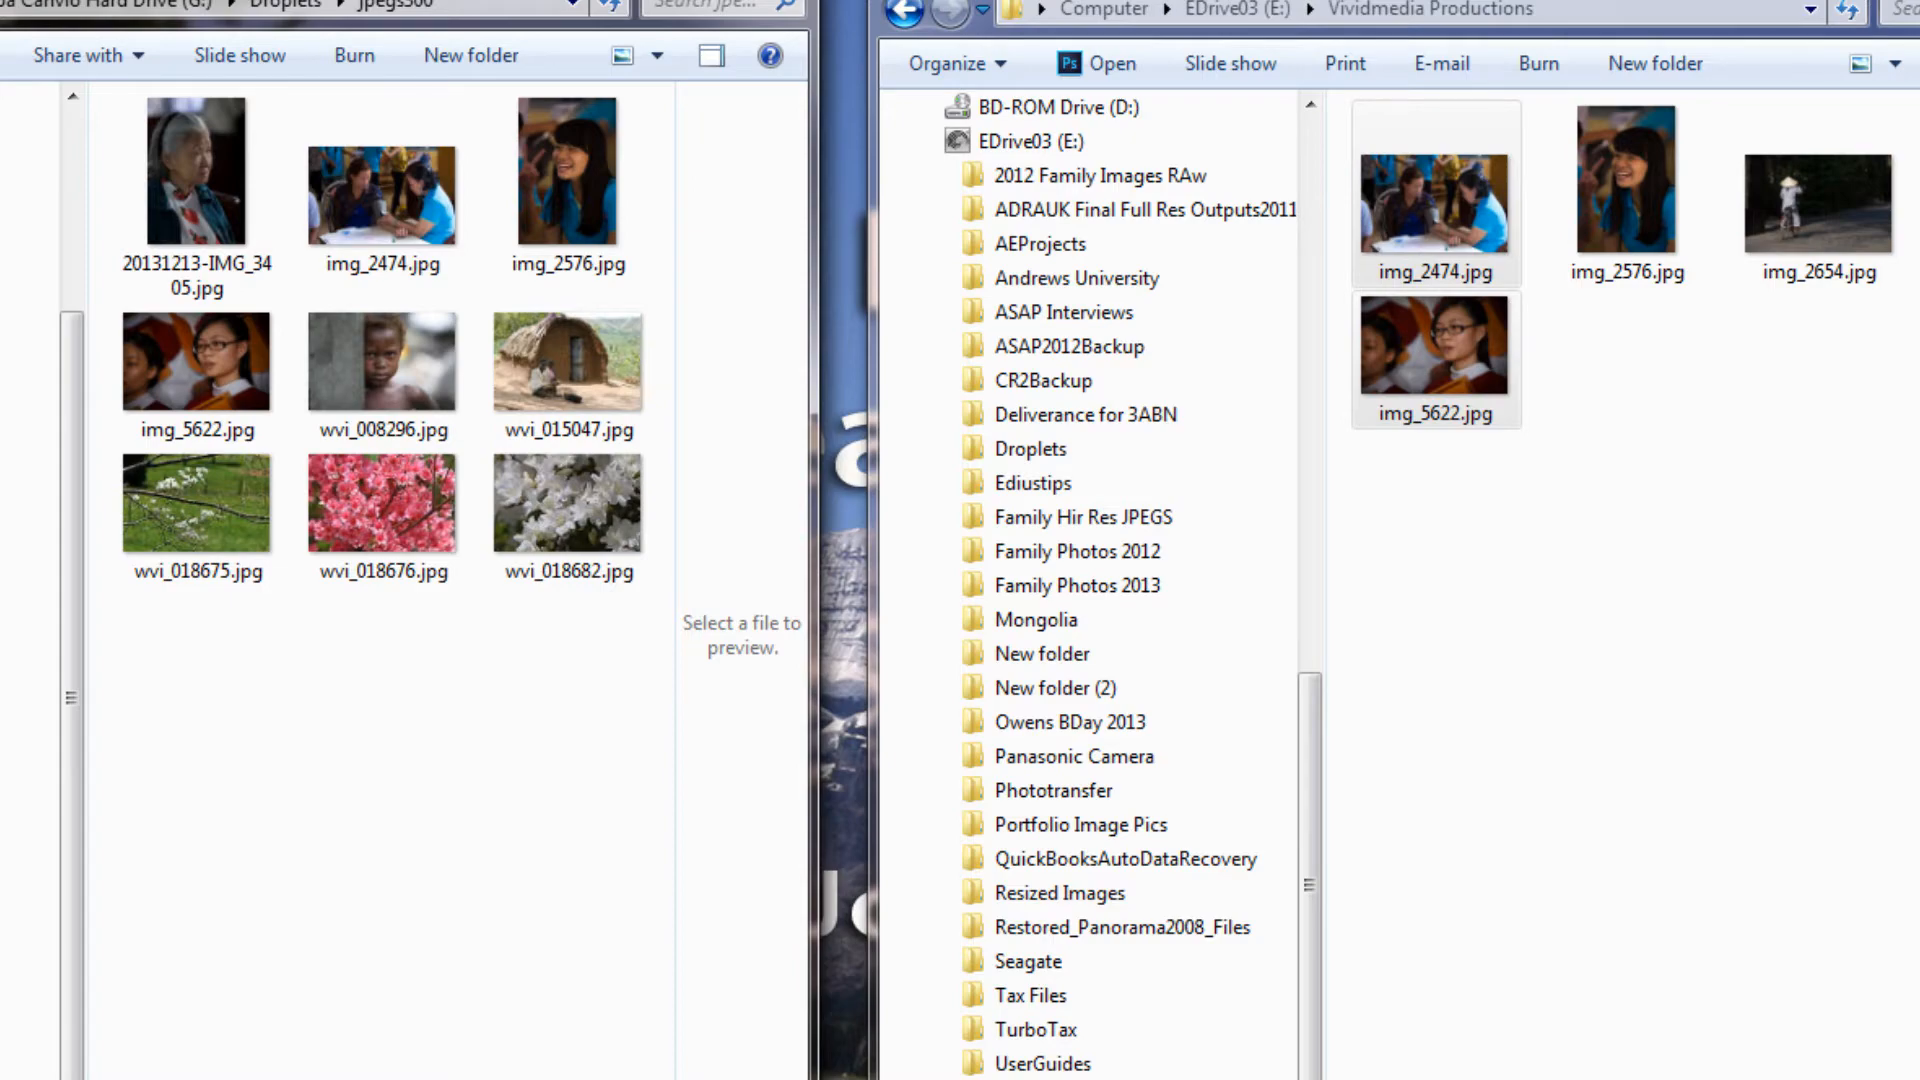
{"action": "left_click", "coordinate": [675, 1]}
{"action": "left_click", "coordinate": [1910, 1]}
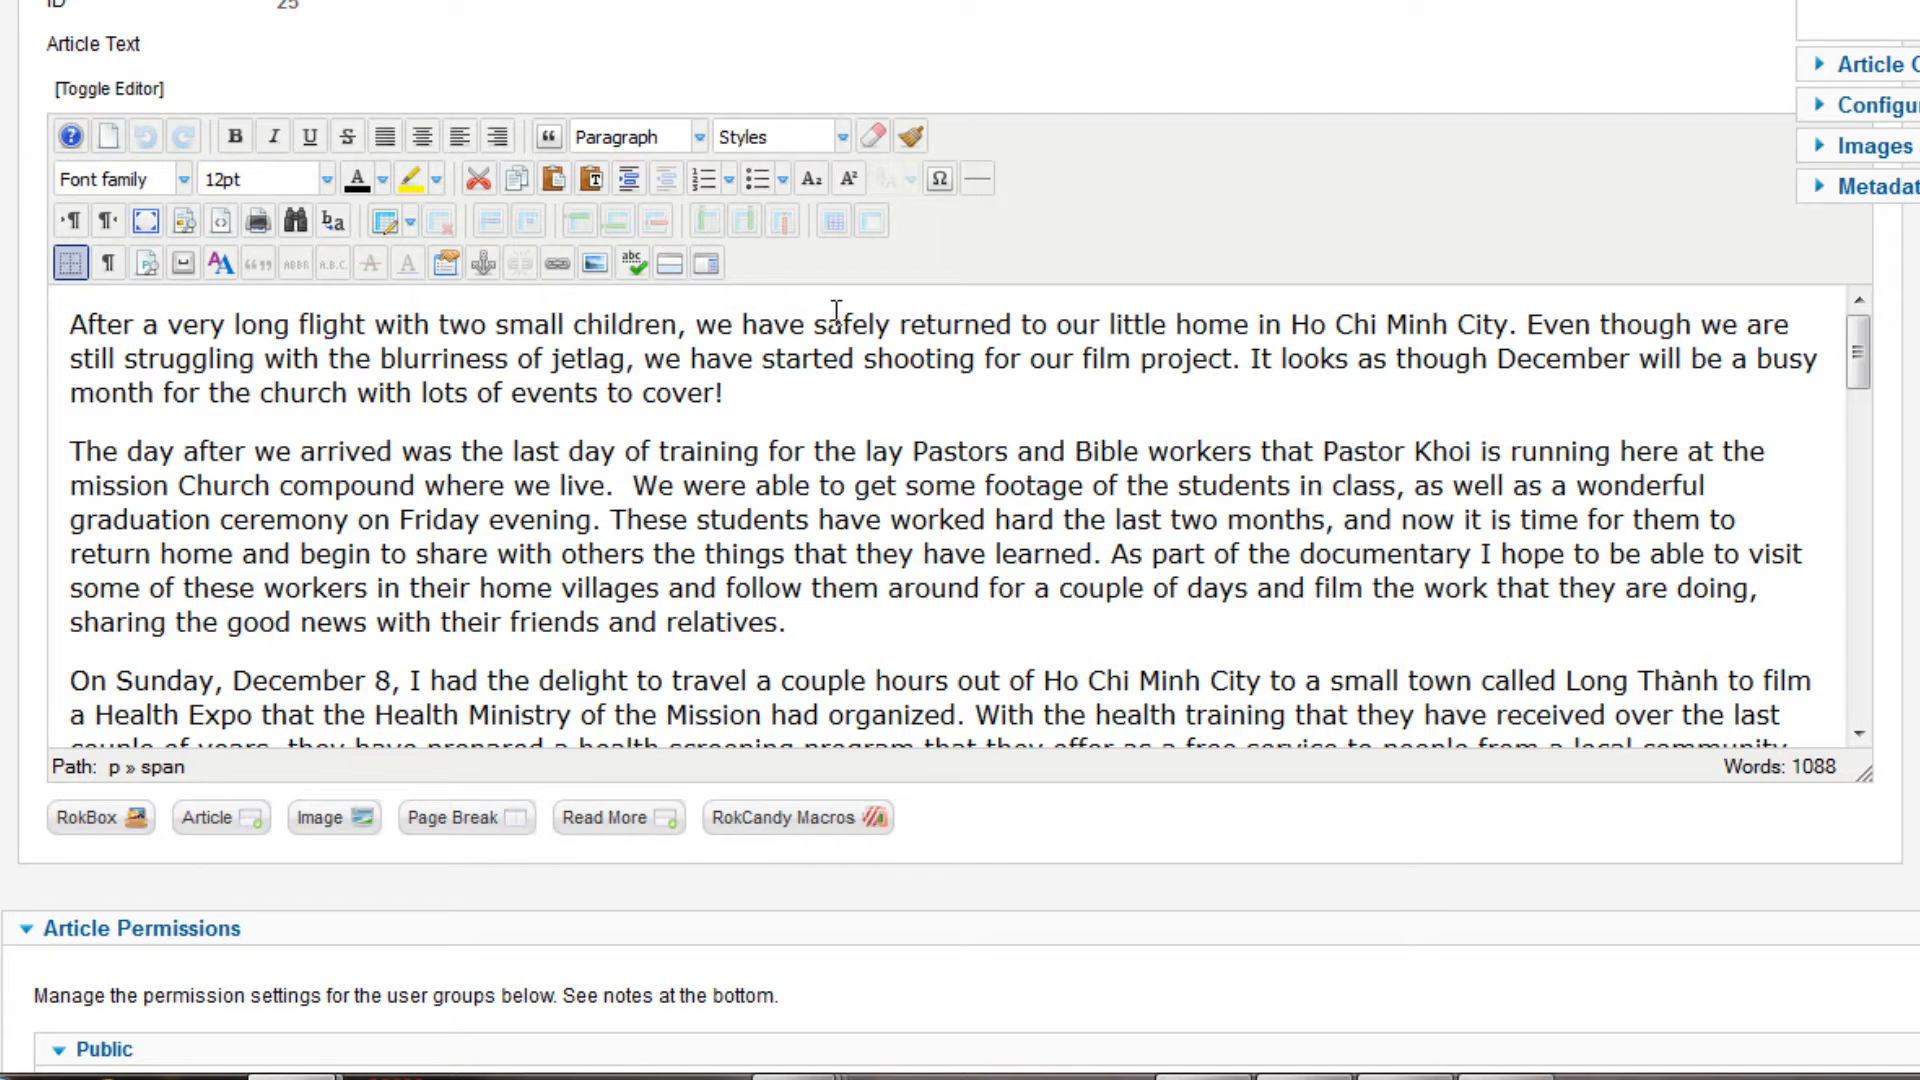
{"action": "key", "text": "Return"}
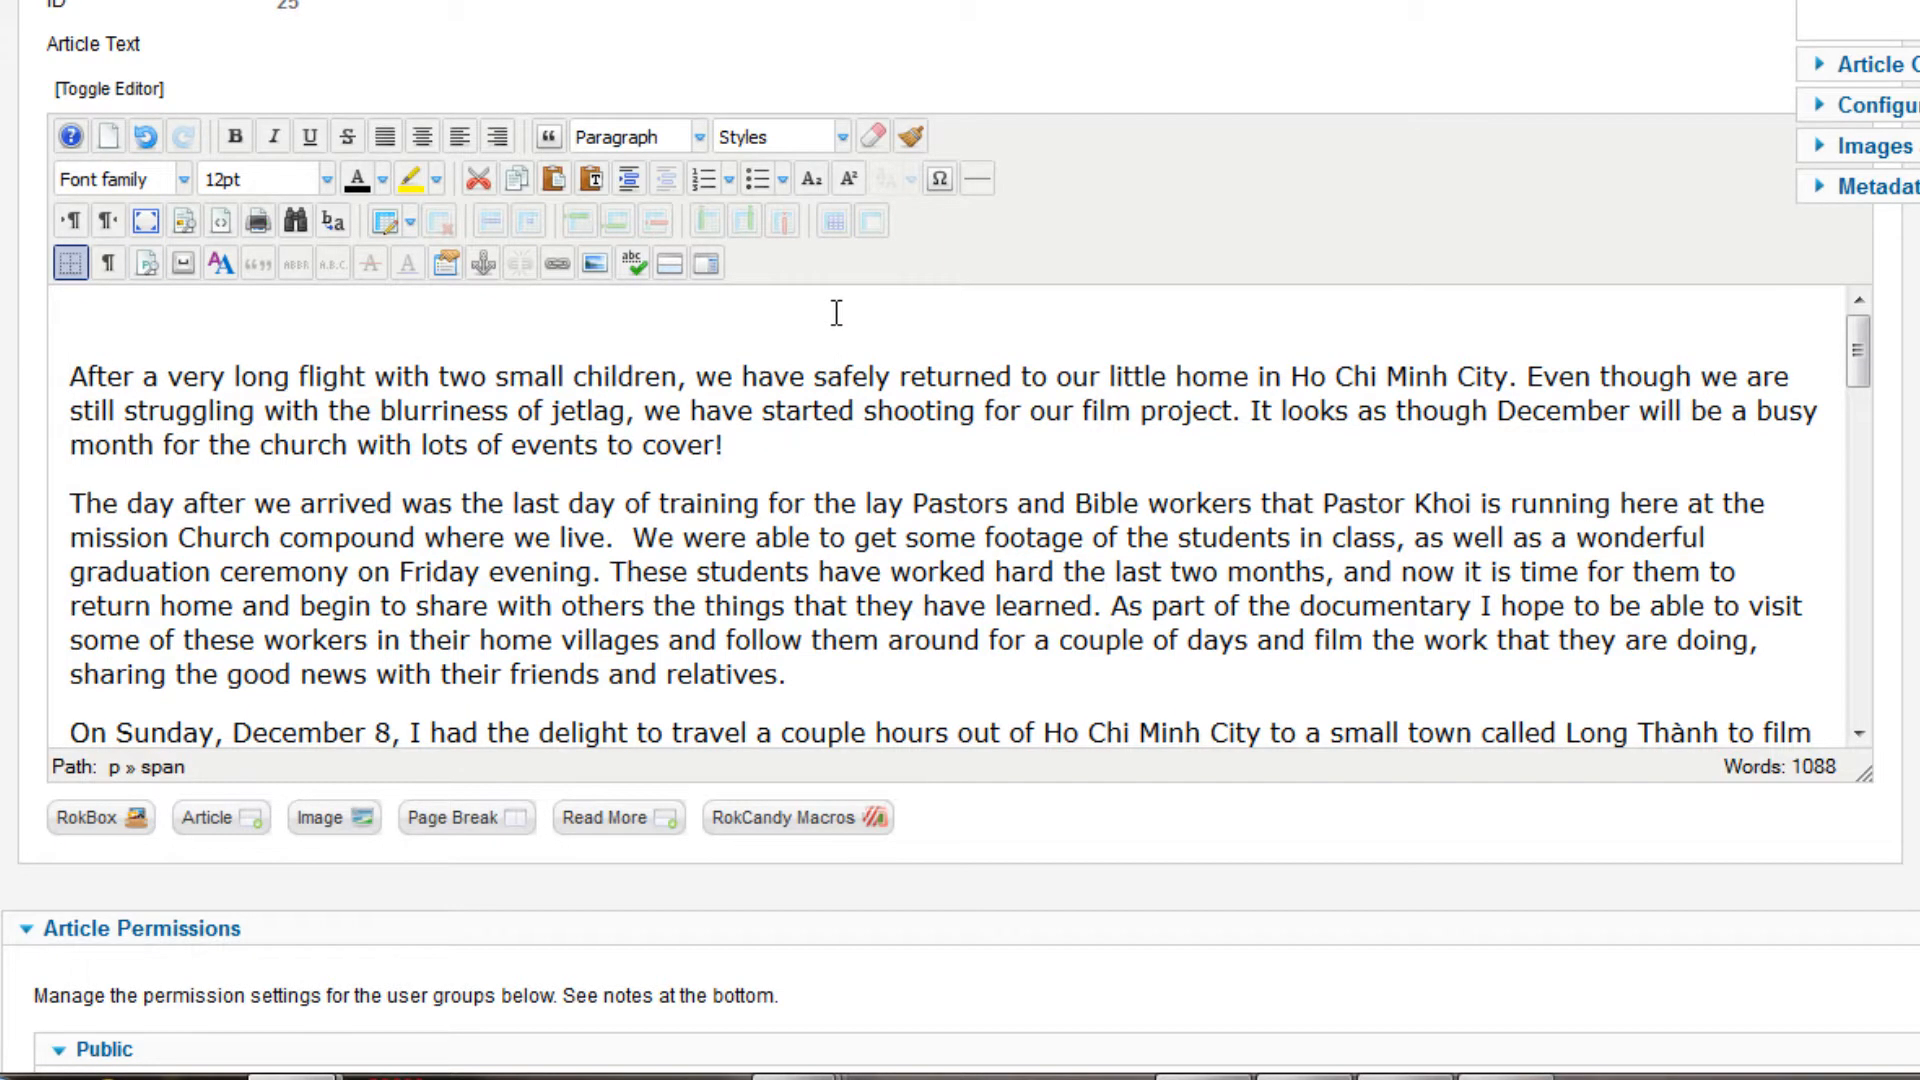
{"action": "left_click", "coordinate": [836, 313]}
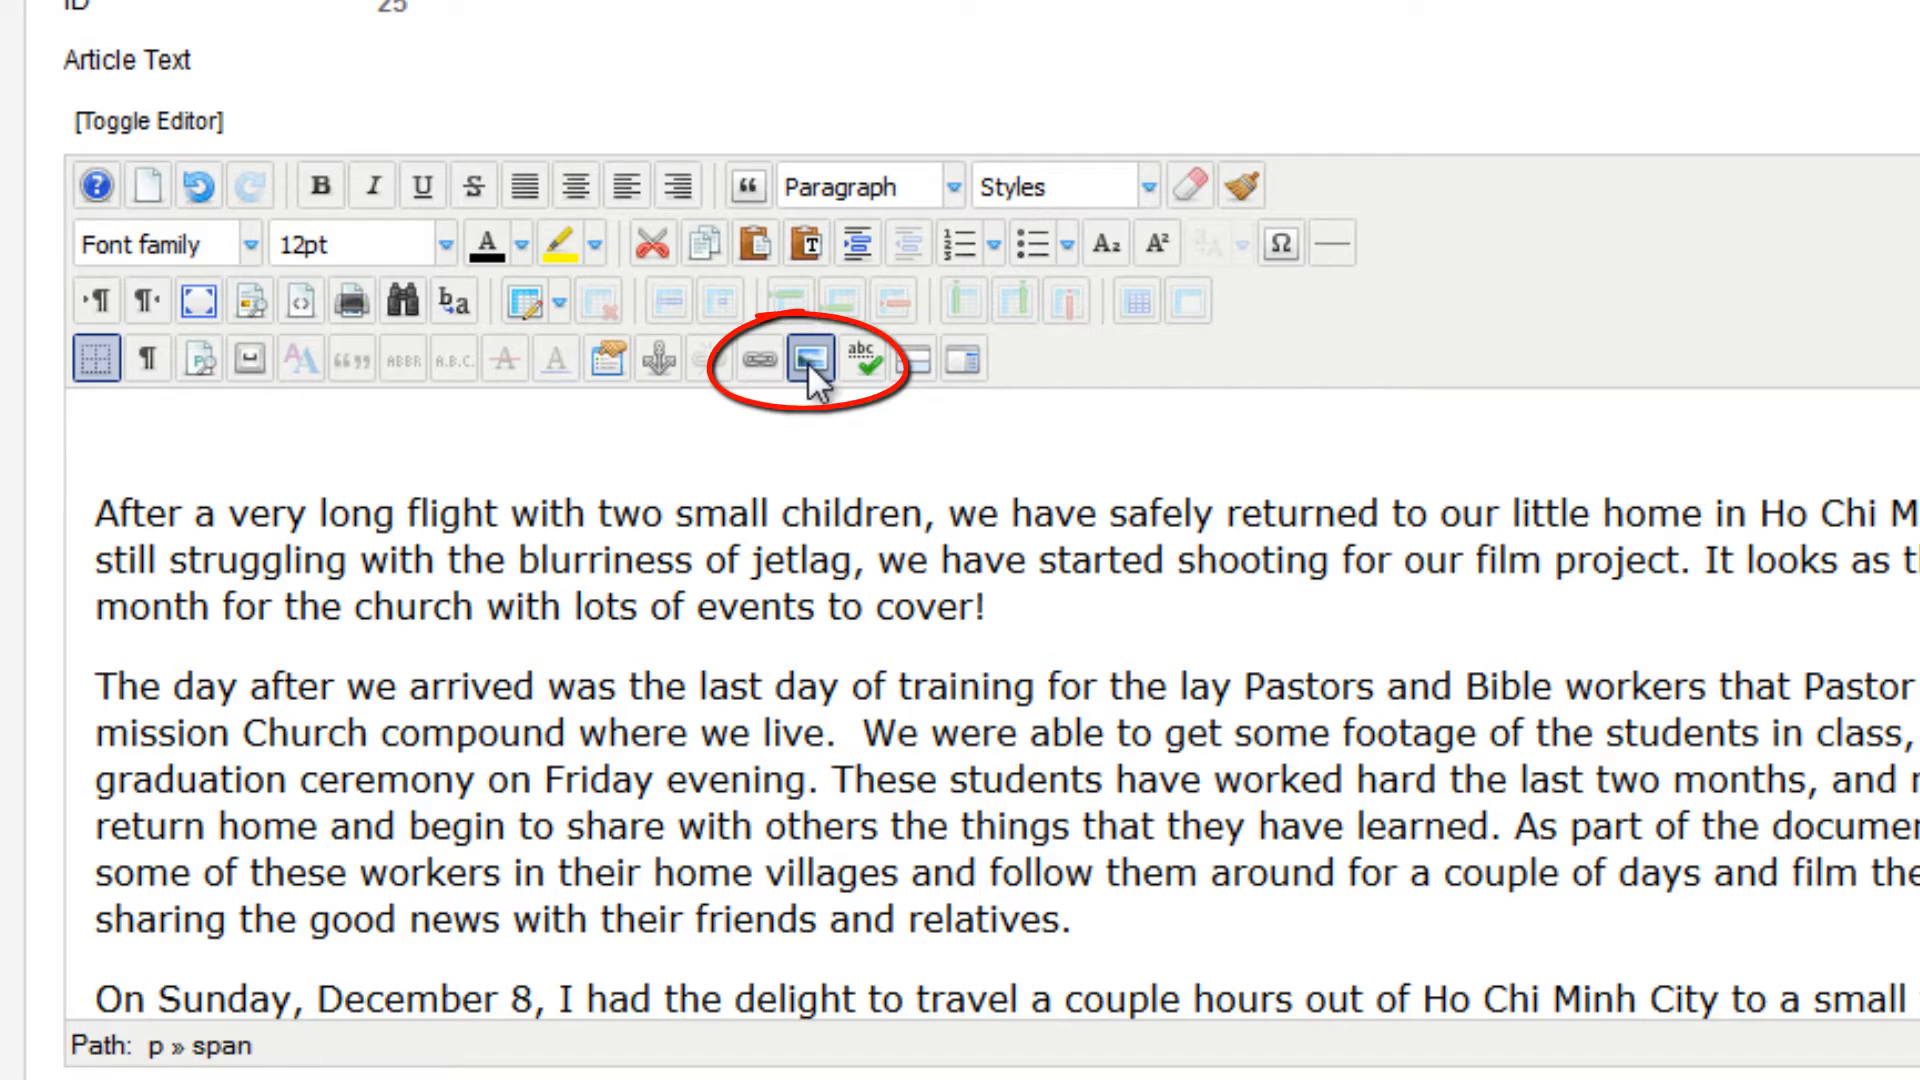
Upload img_2654.jpg from the jpegs900 folder in Droplets on the Toshiba Canvio drive (G:) to the site's root image folder with the Image Manager
{"action": "left_click", "coordinate": [807, 362]}
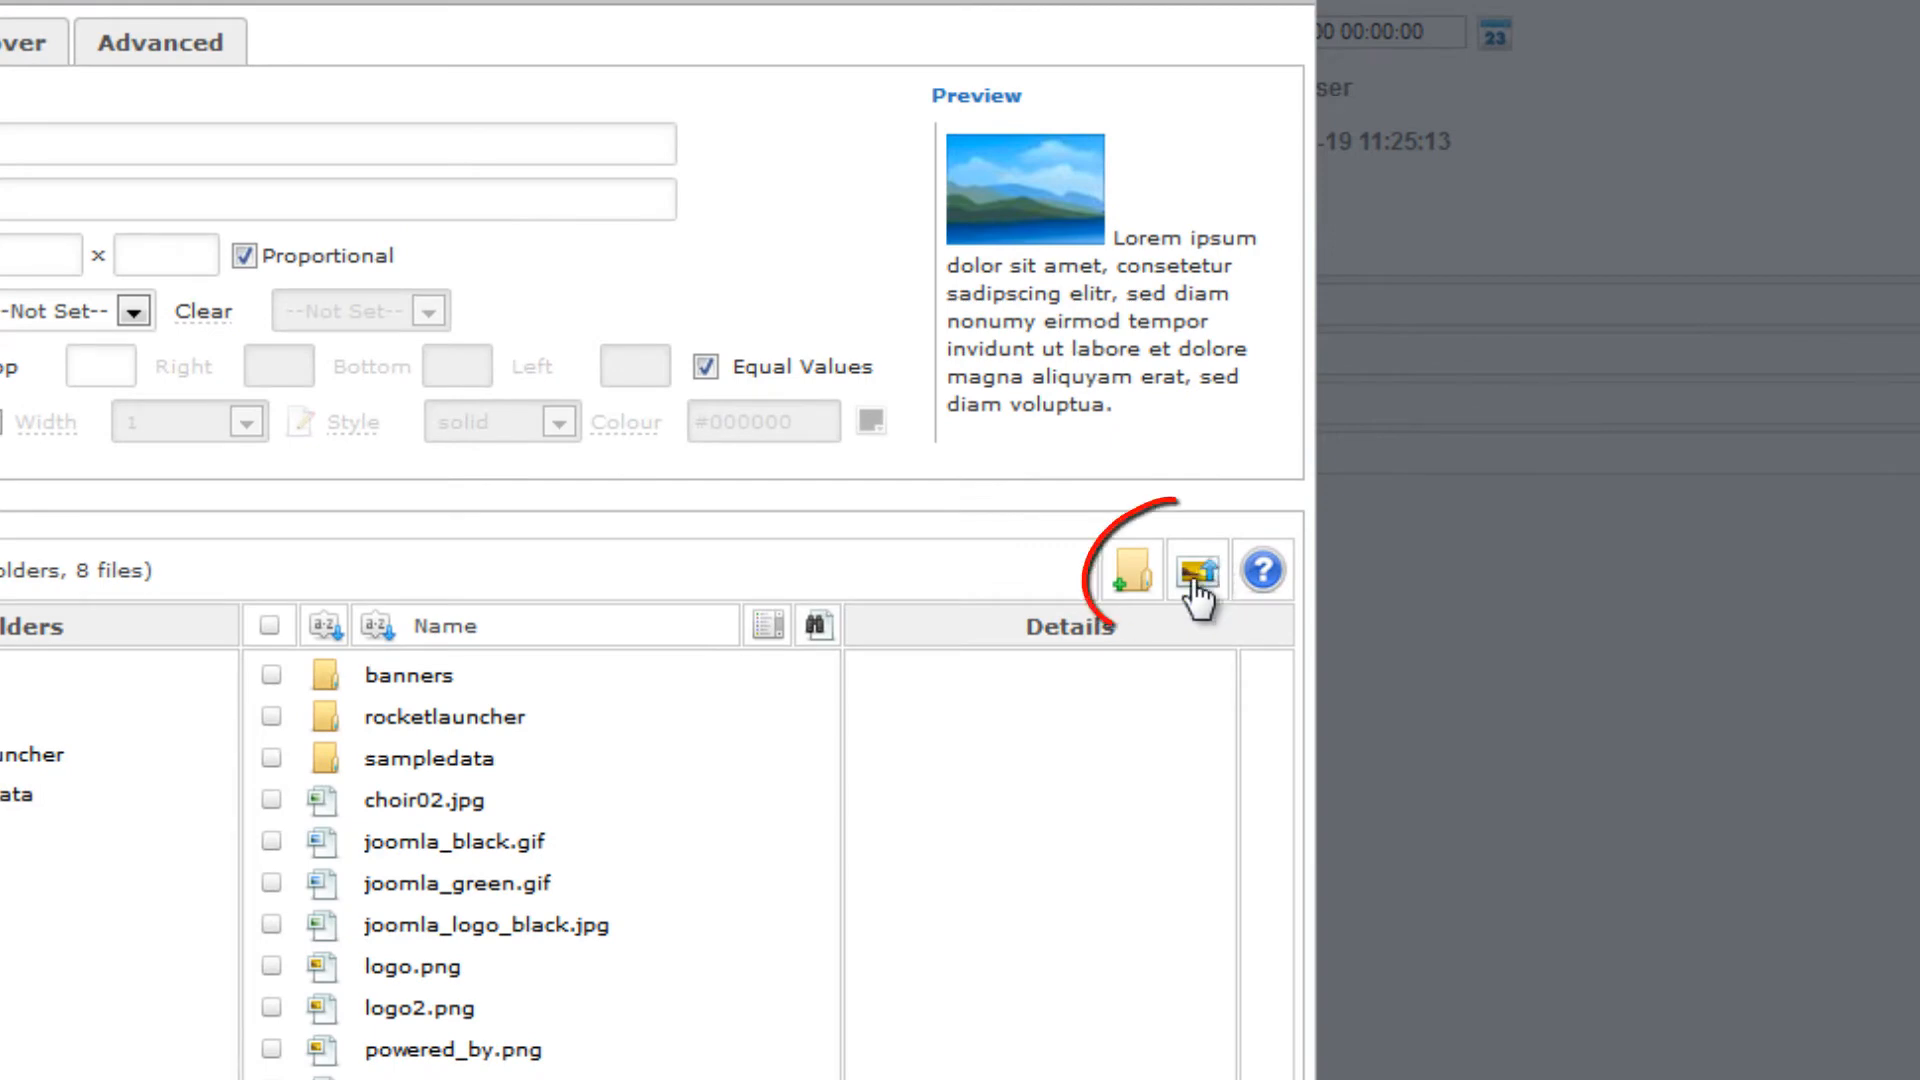
{"action": "left_click", "coordinate": [1193, 578]}
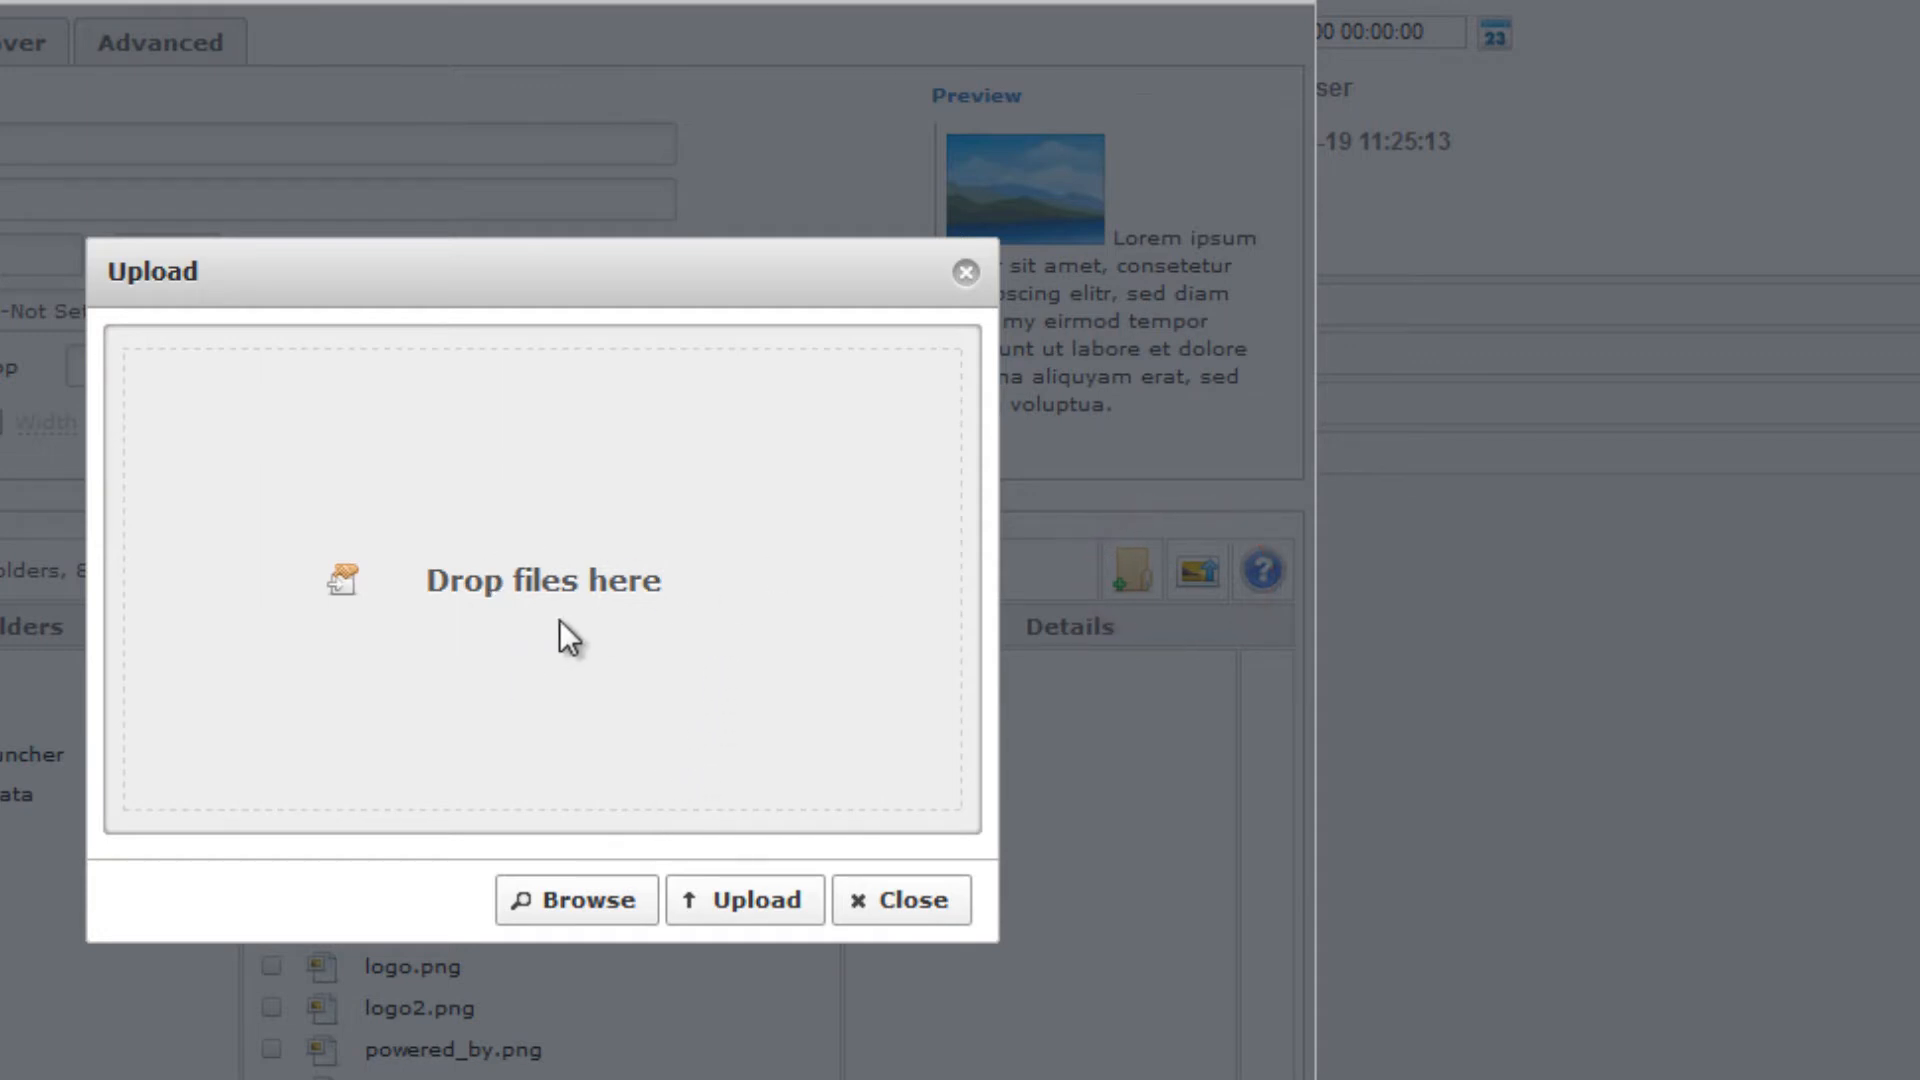
{"action": "left_click", "coordinate": [584, 898]}
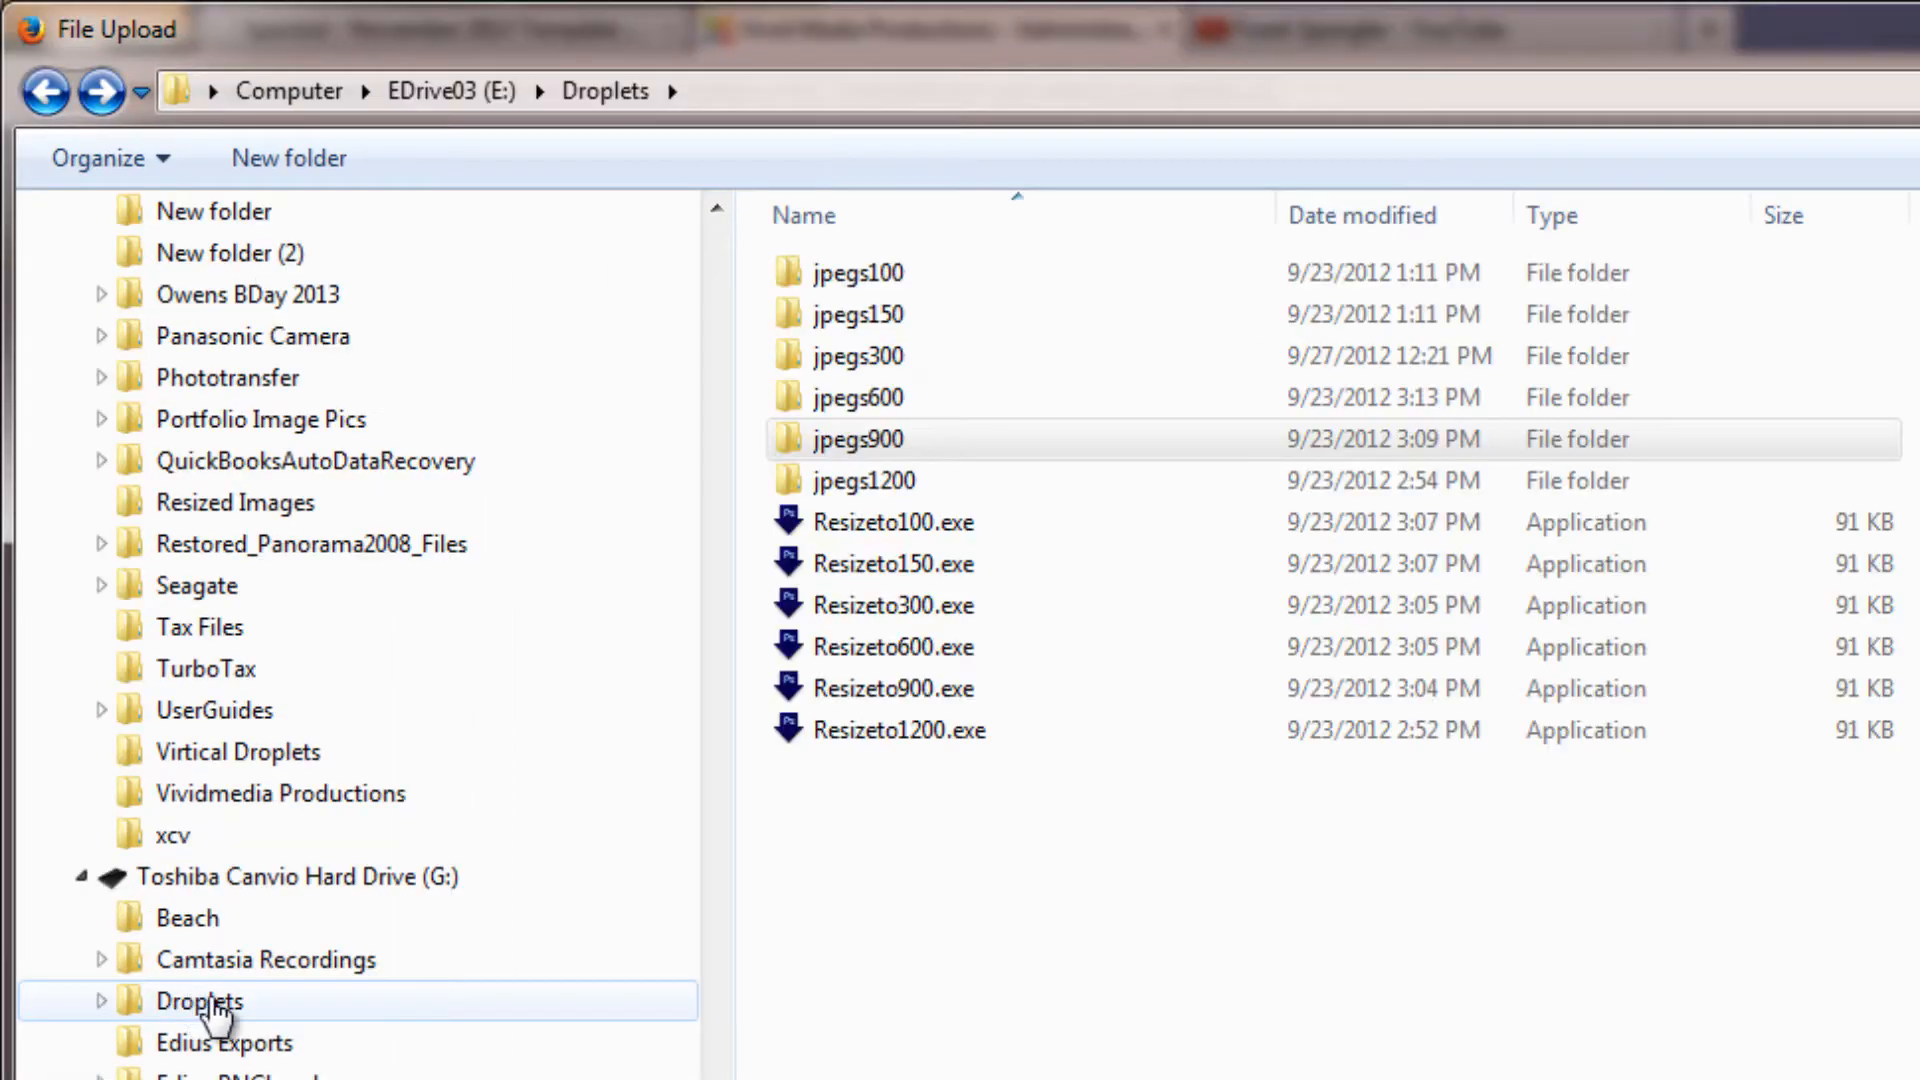
{"action": "left_click", "coordinate": [205, 1002]}
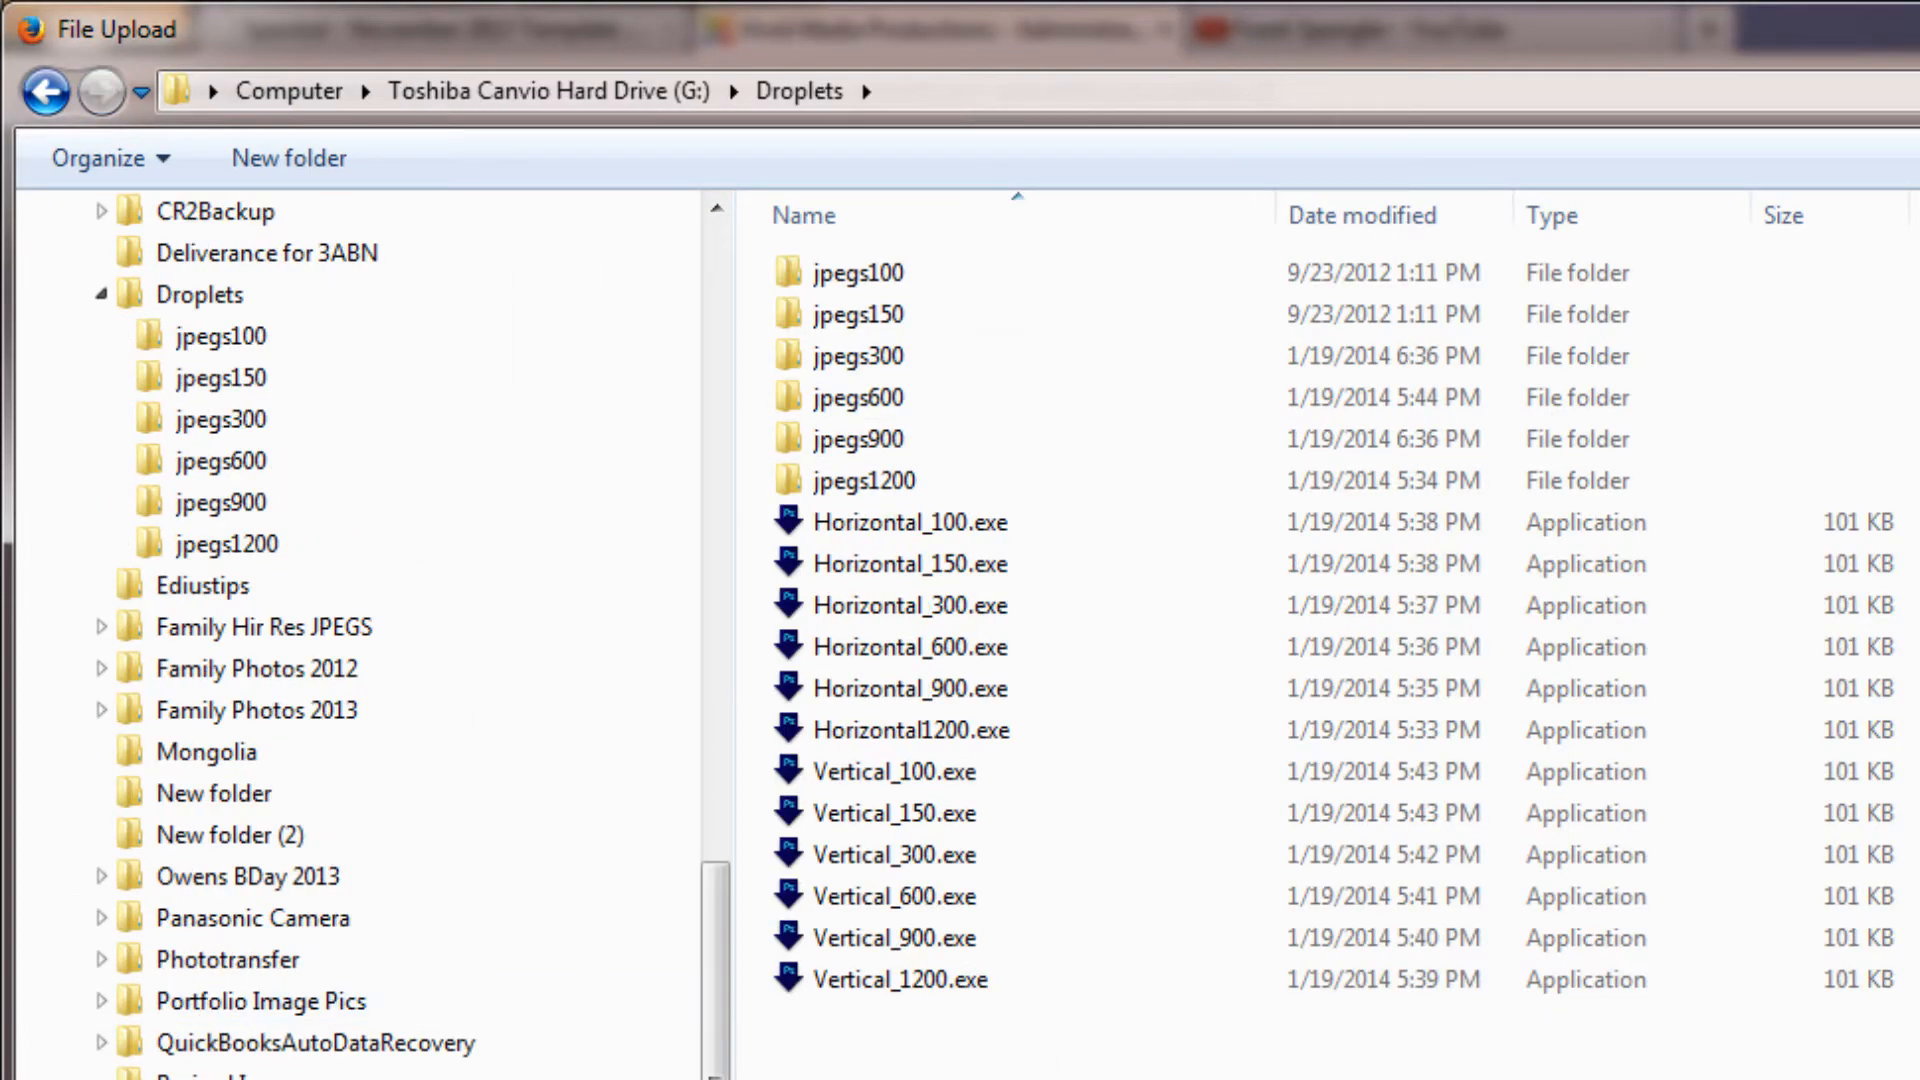
{"action": "left_click", "coordinate": [864, 441]}
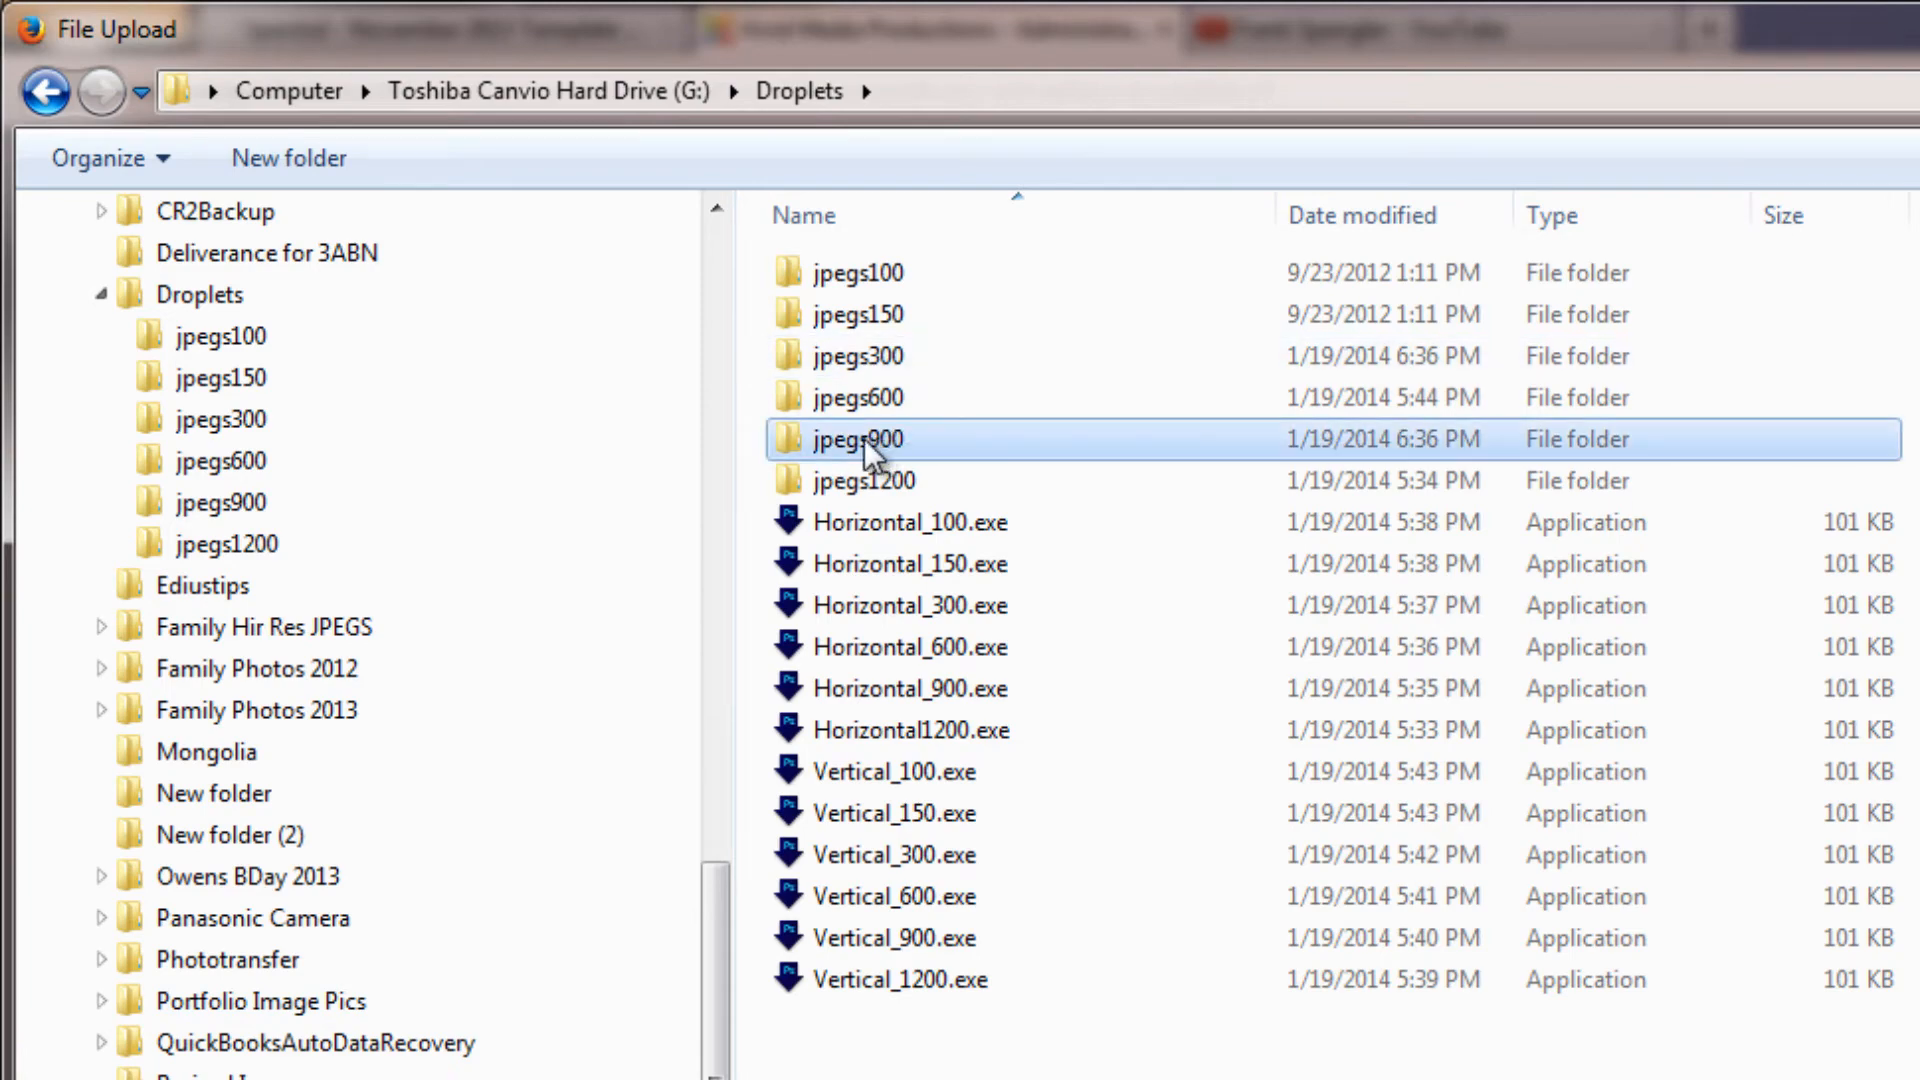
{"action": "double_click", "coordinate": [858, 438]}
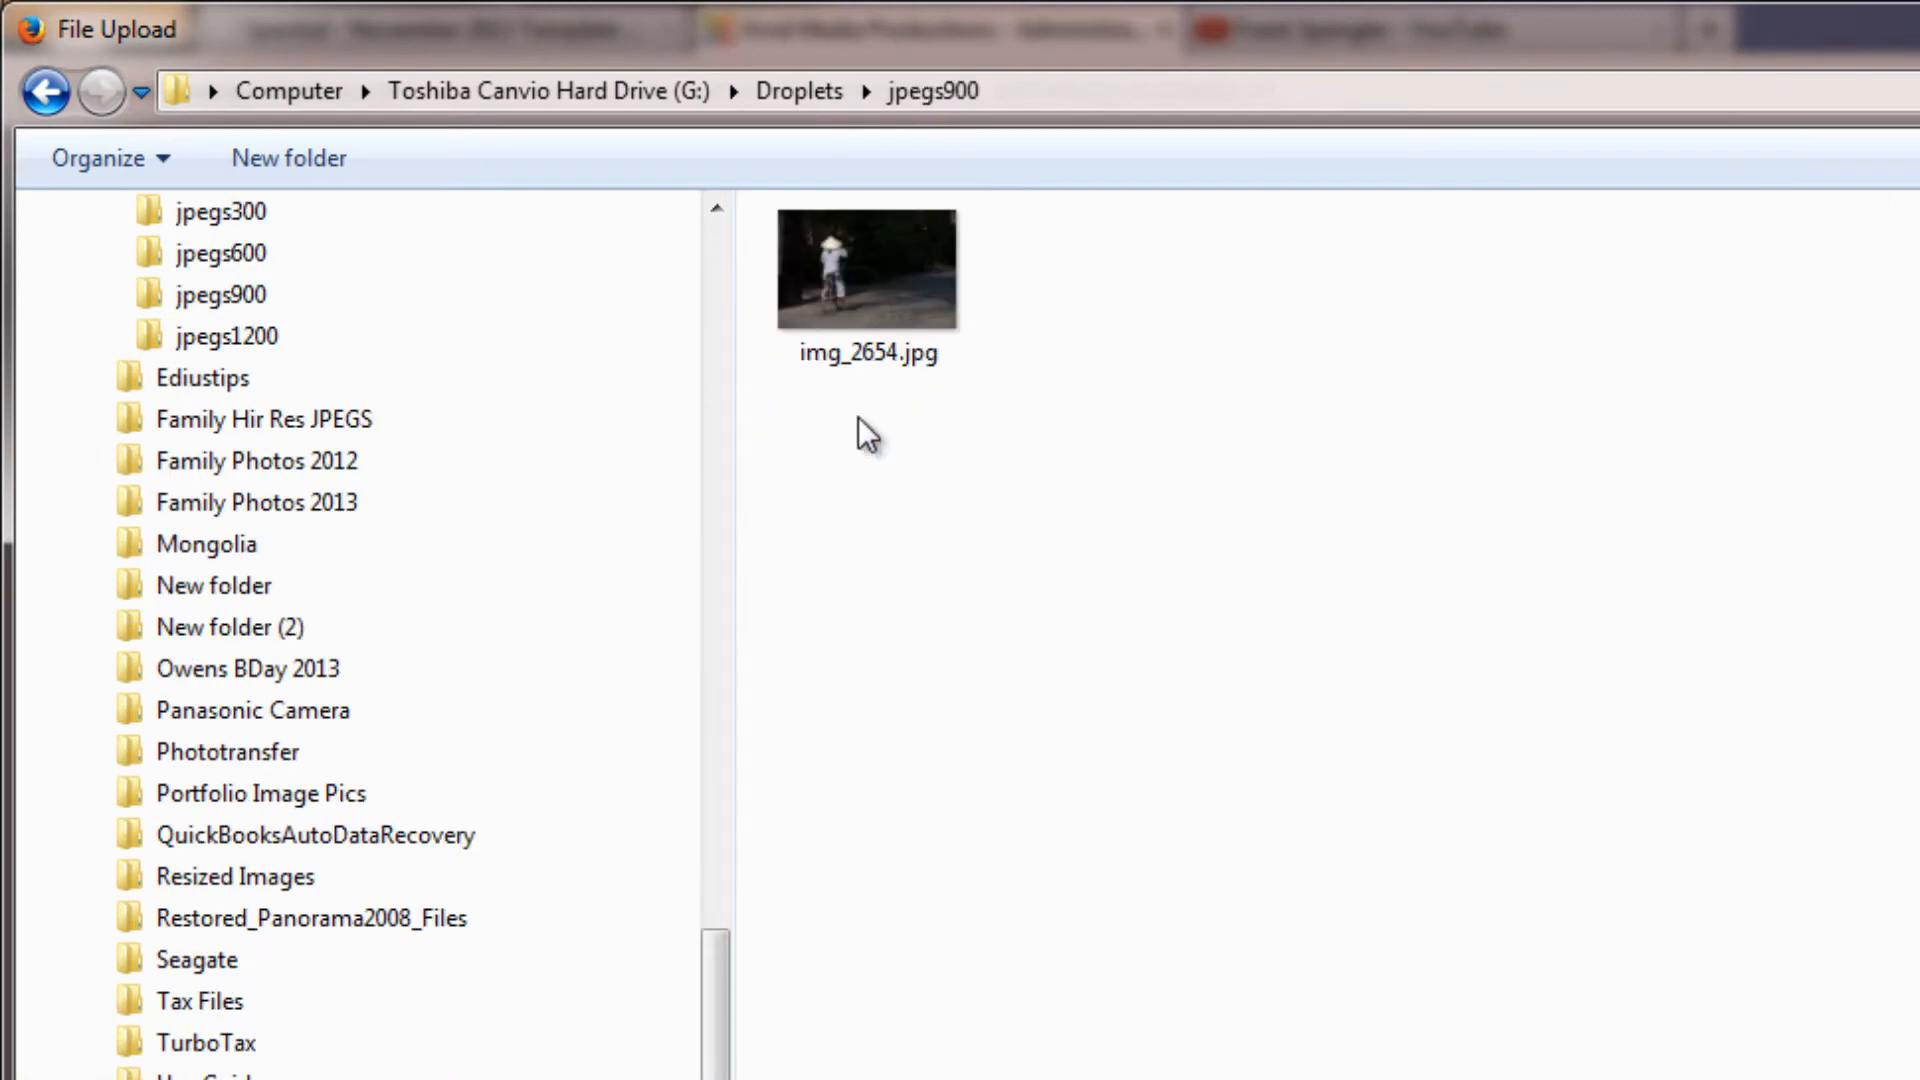
{"action": "double_click", "coordinate": [868, 266]}
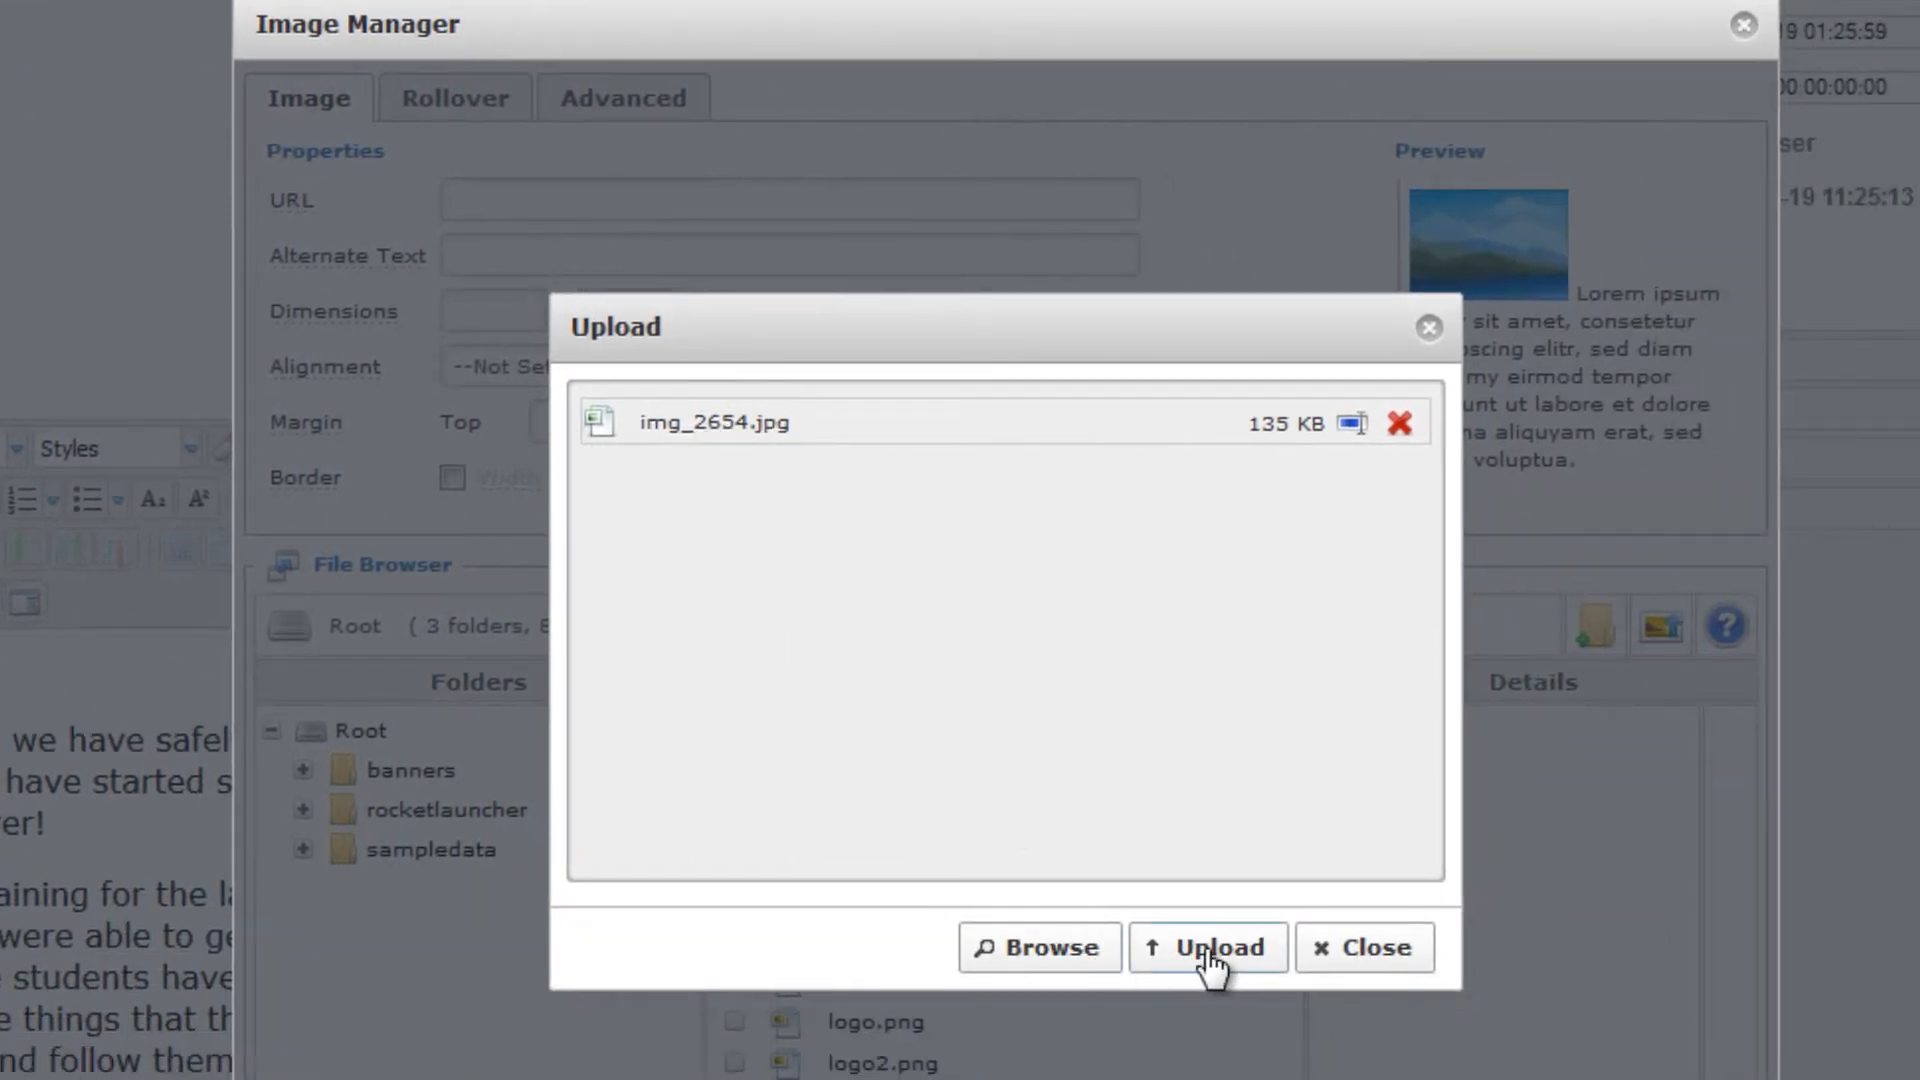
{"action": "left_click", "coordinate": [1212, 950]}
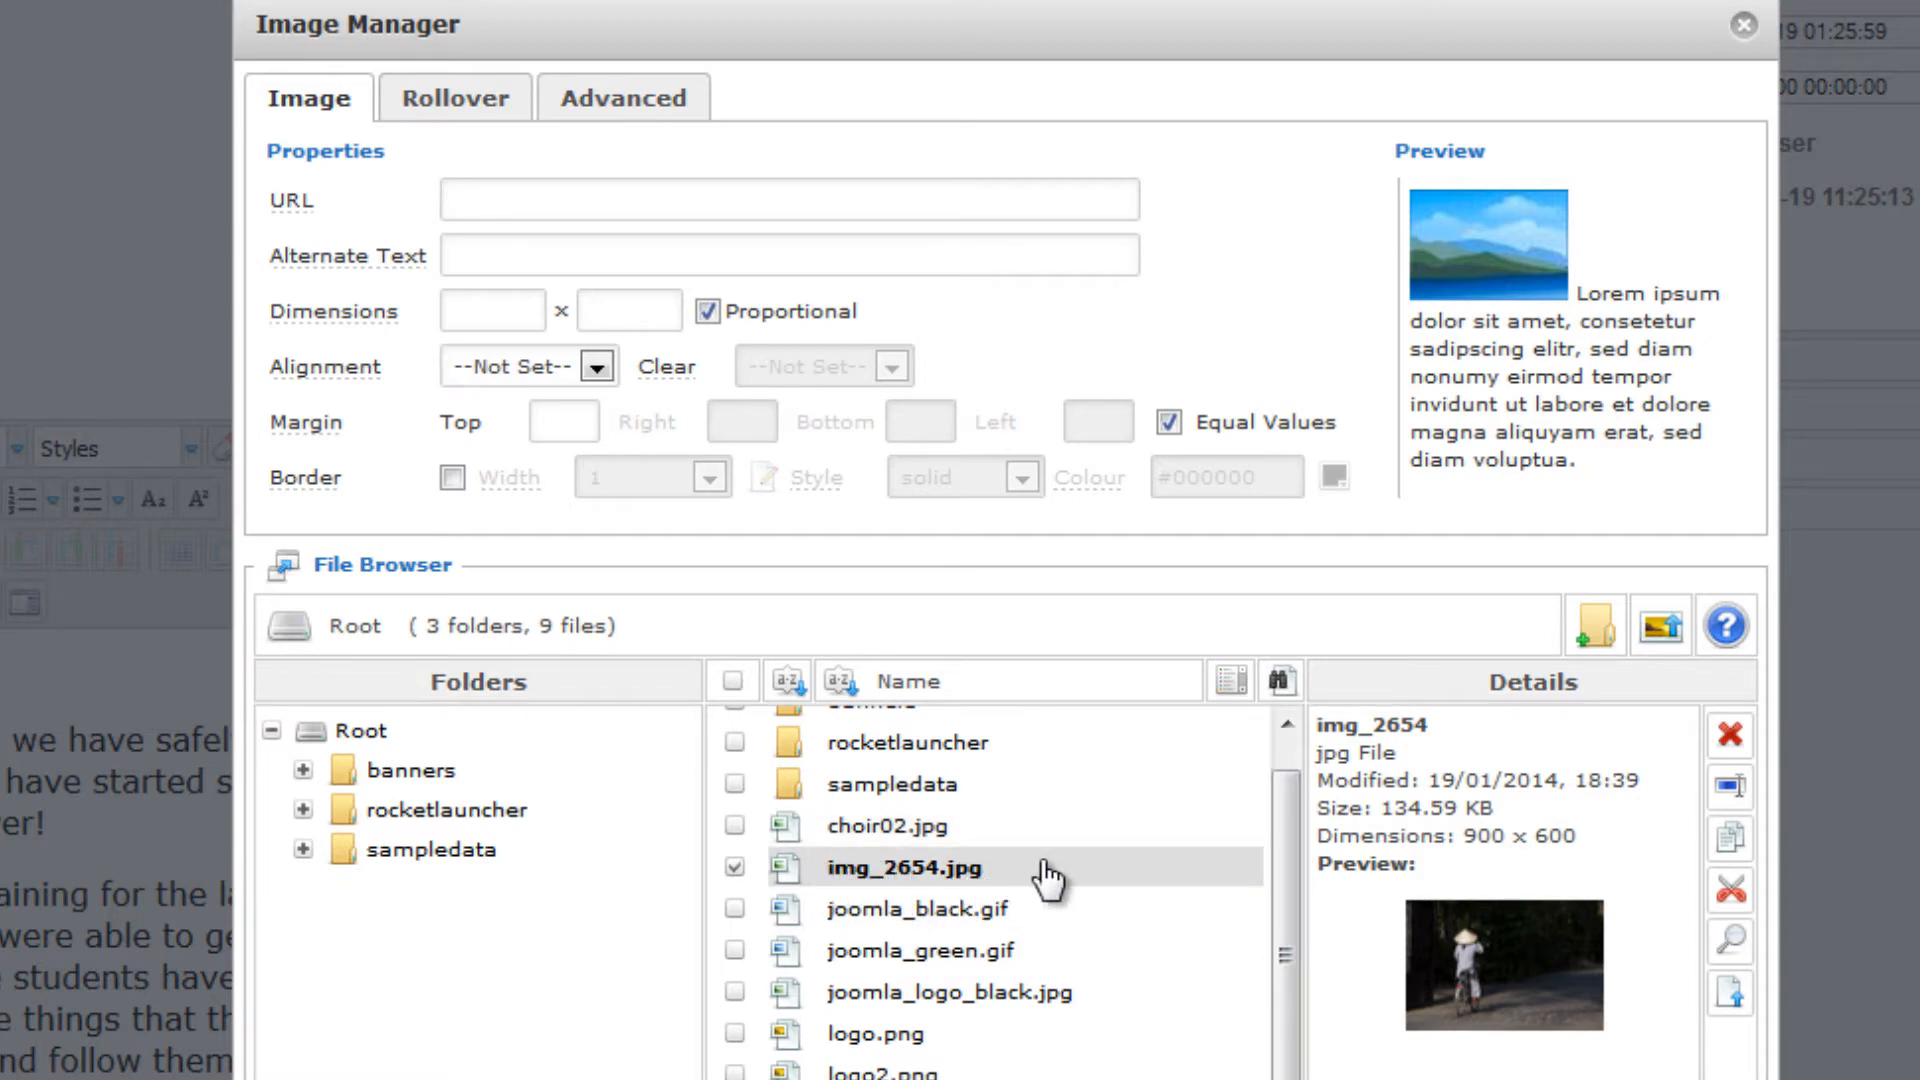
Choose the uploaded img_2654.jpg and replace its alternate text with "Vietnamese Woman Rides Bicycle on Road"
{"action": "left_click", "coordinate": [862, 880]}
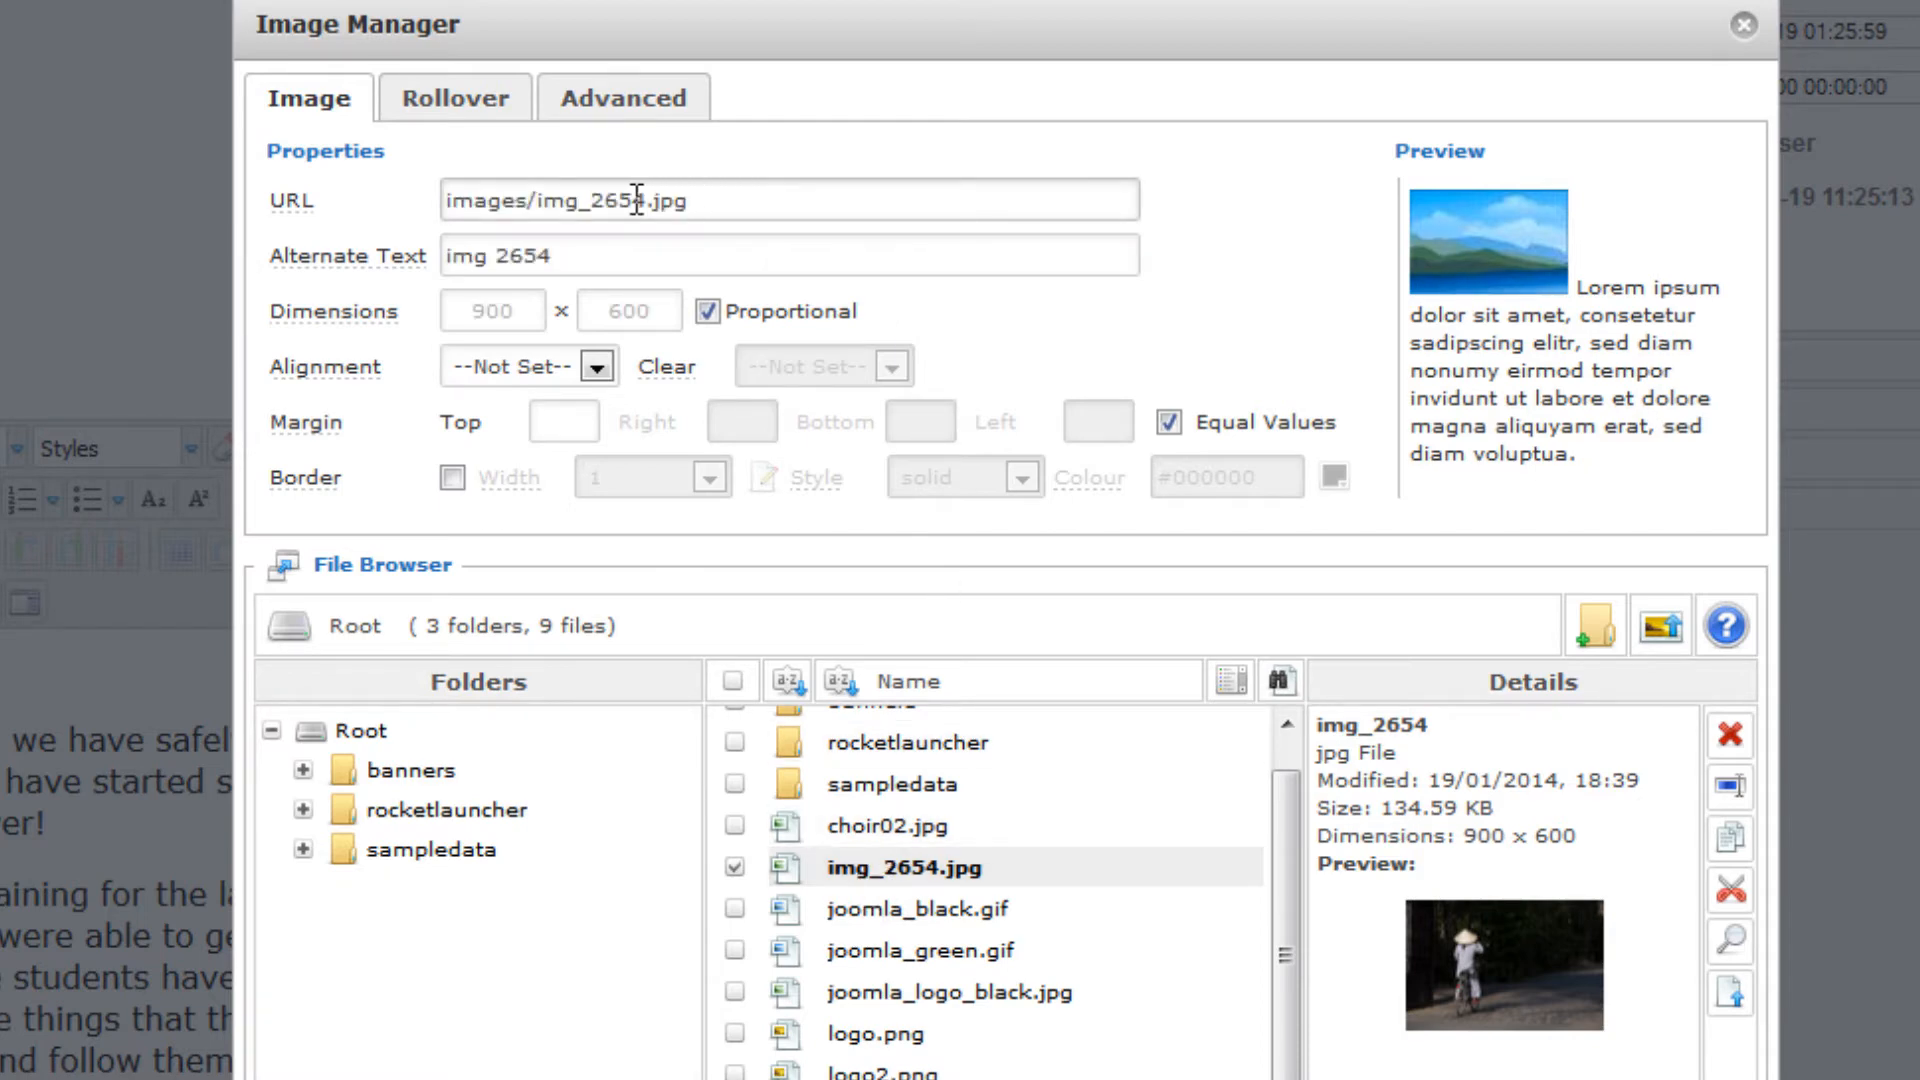
{"action": "mouse_move", "coordinate": [418, 204]}
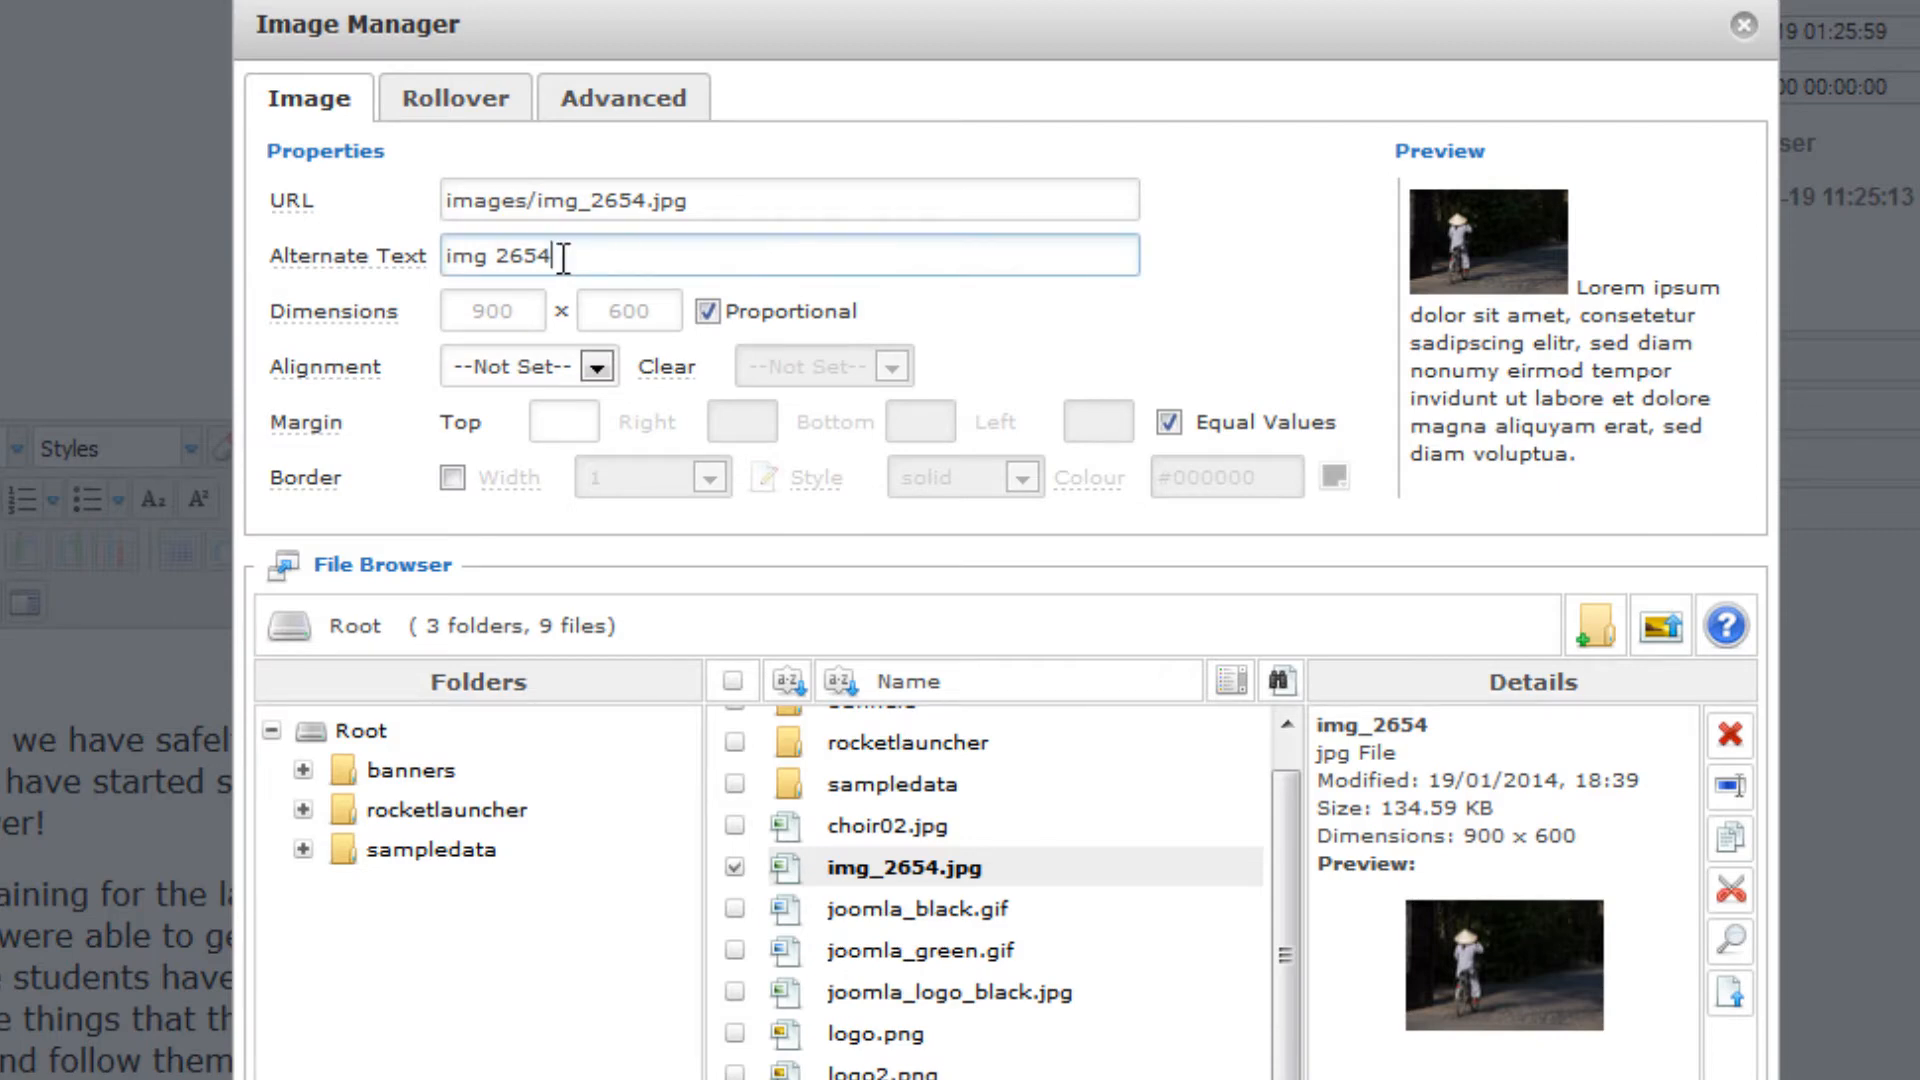
{"action": "left_click_drag", "start_coordinate": [561, 257], "coordinate": [413, 268]}
{"action": "mouse_move", "coordinate": [410, 262]}
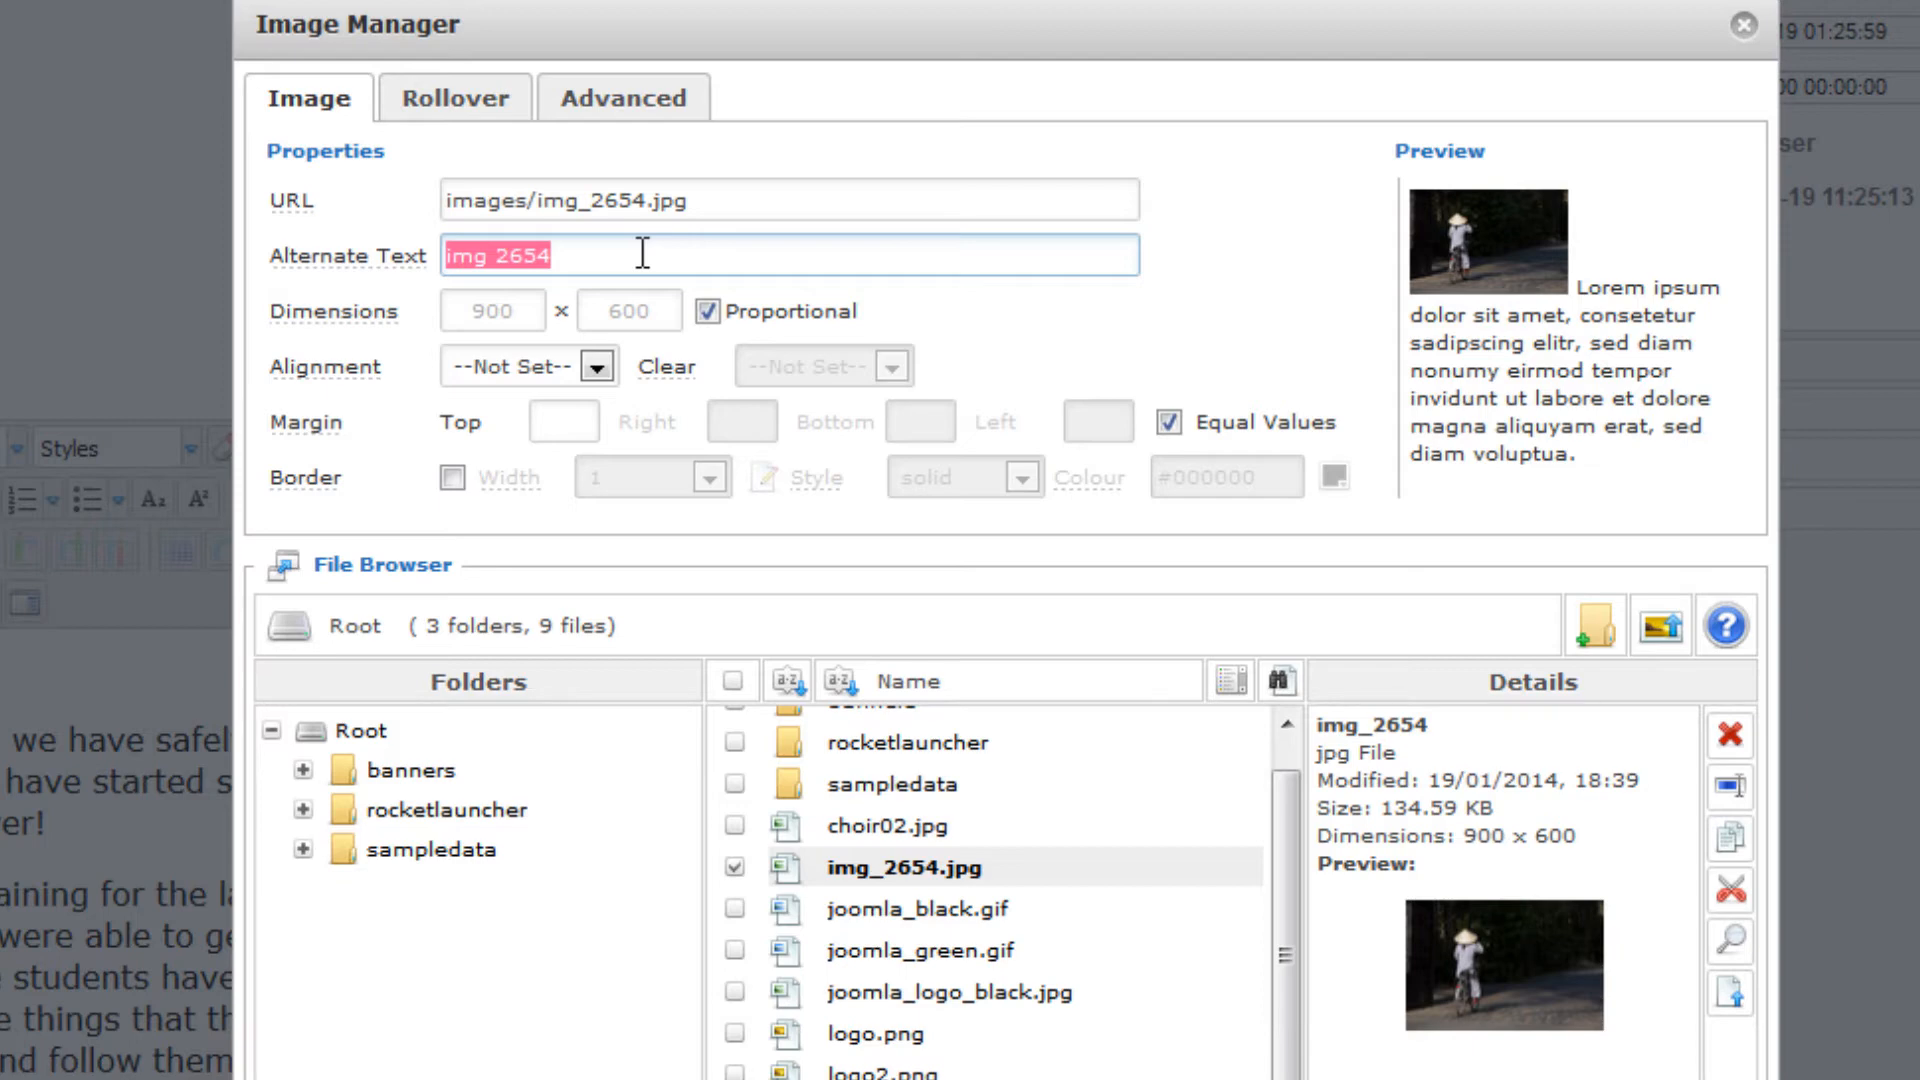
{"action": "type", "text": "Vietnamese Woman rides bicycle on Road"}
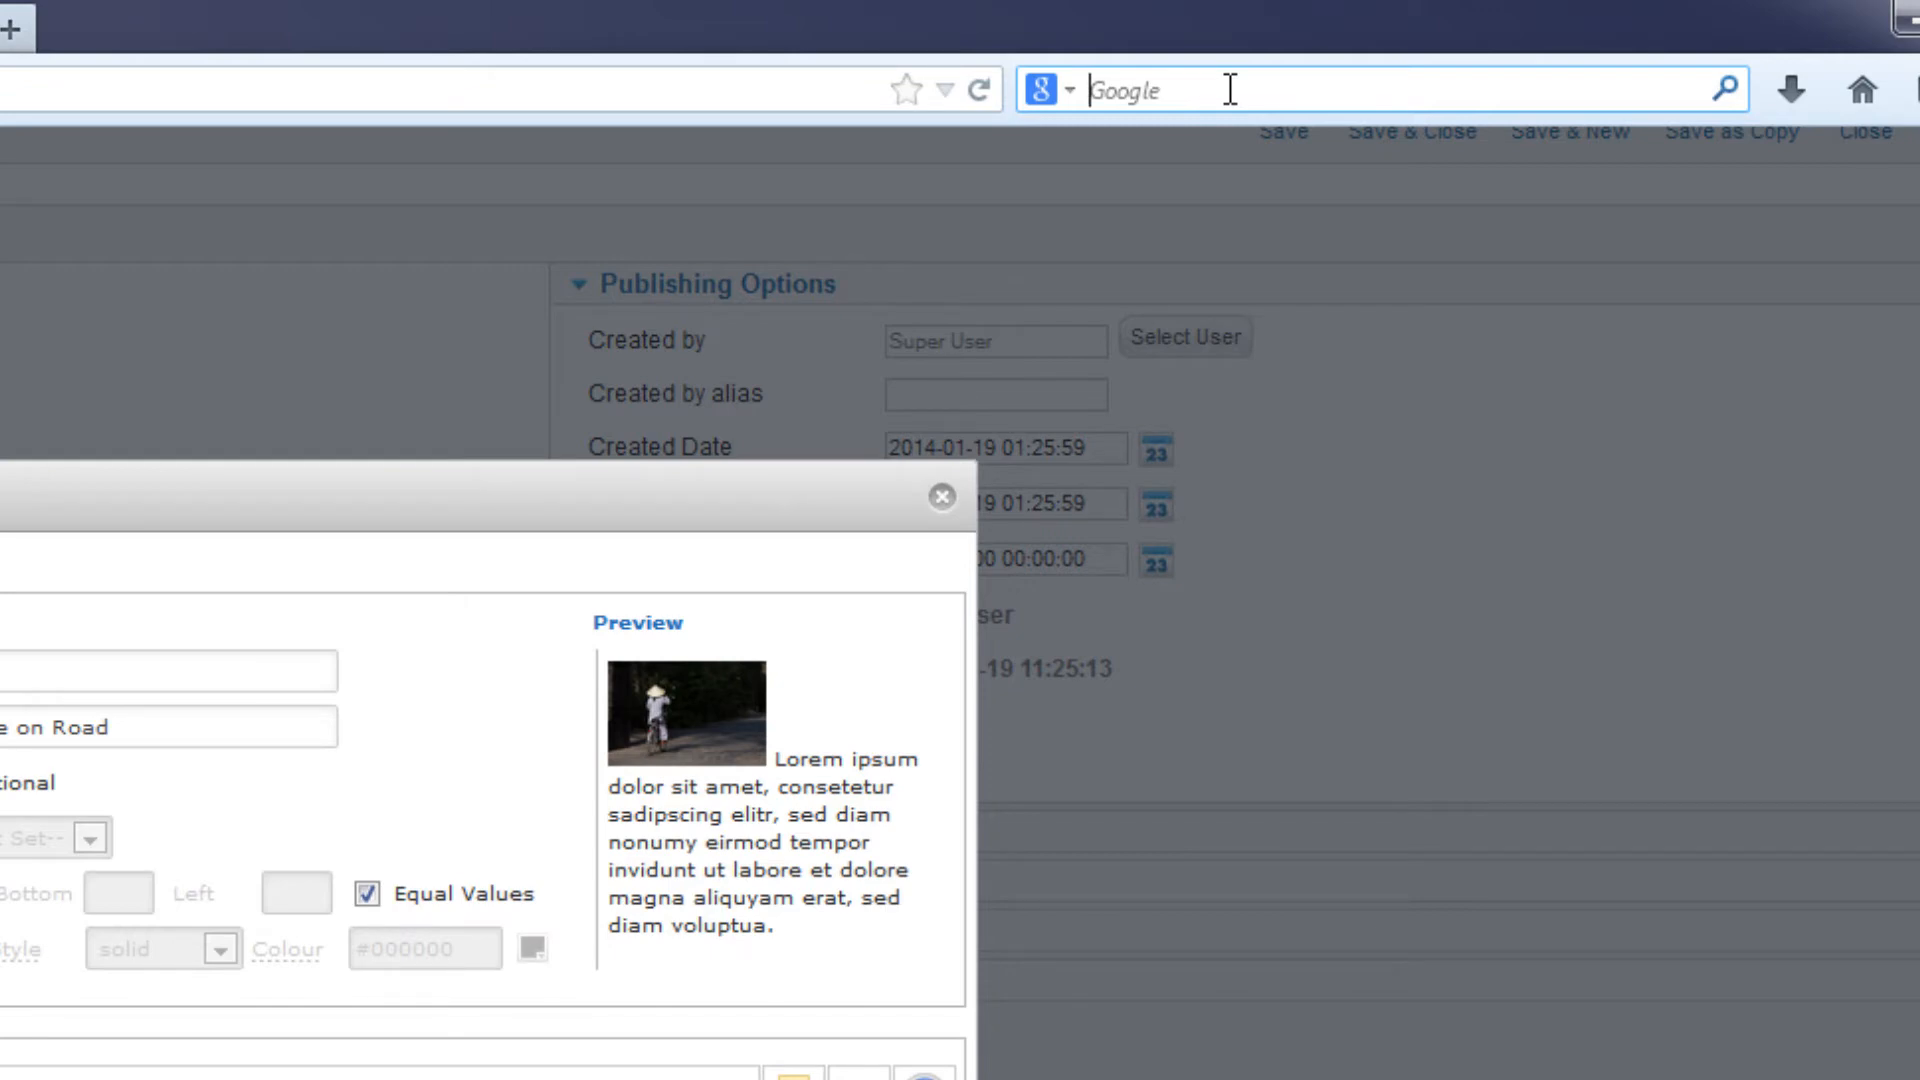
Search Google for Bavaro Beach and open its image results
{"action": "type", "text": "Bava"}
{"action": "key", "text": "Down"}
{"action": "key", "text": "Return"}
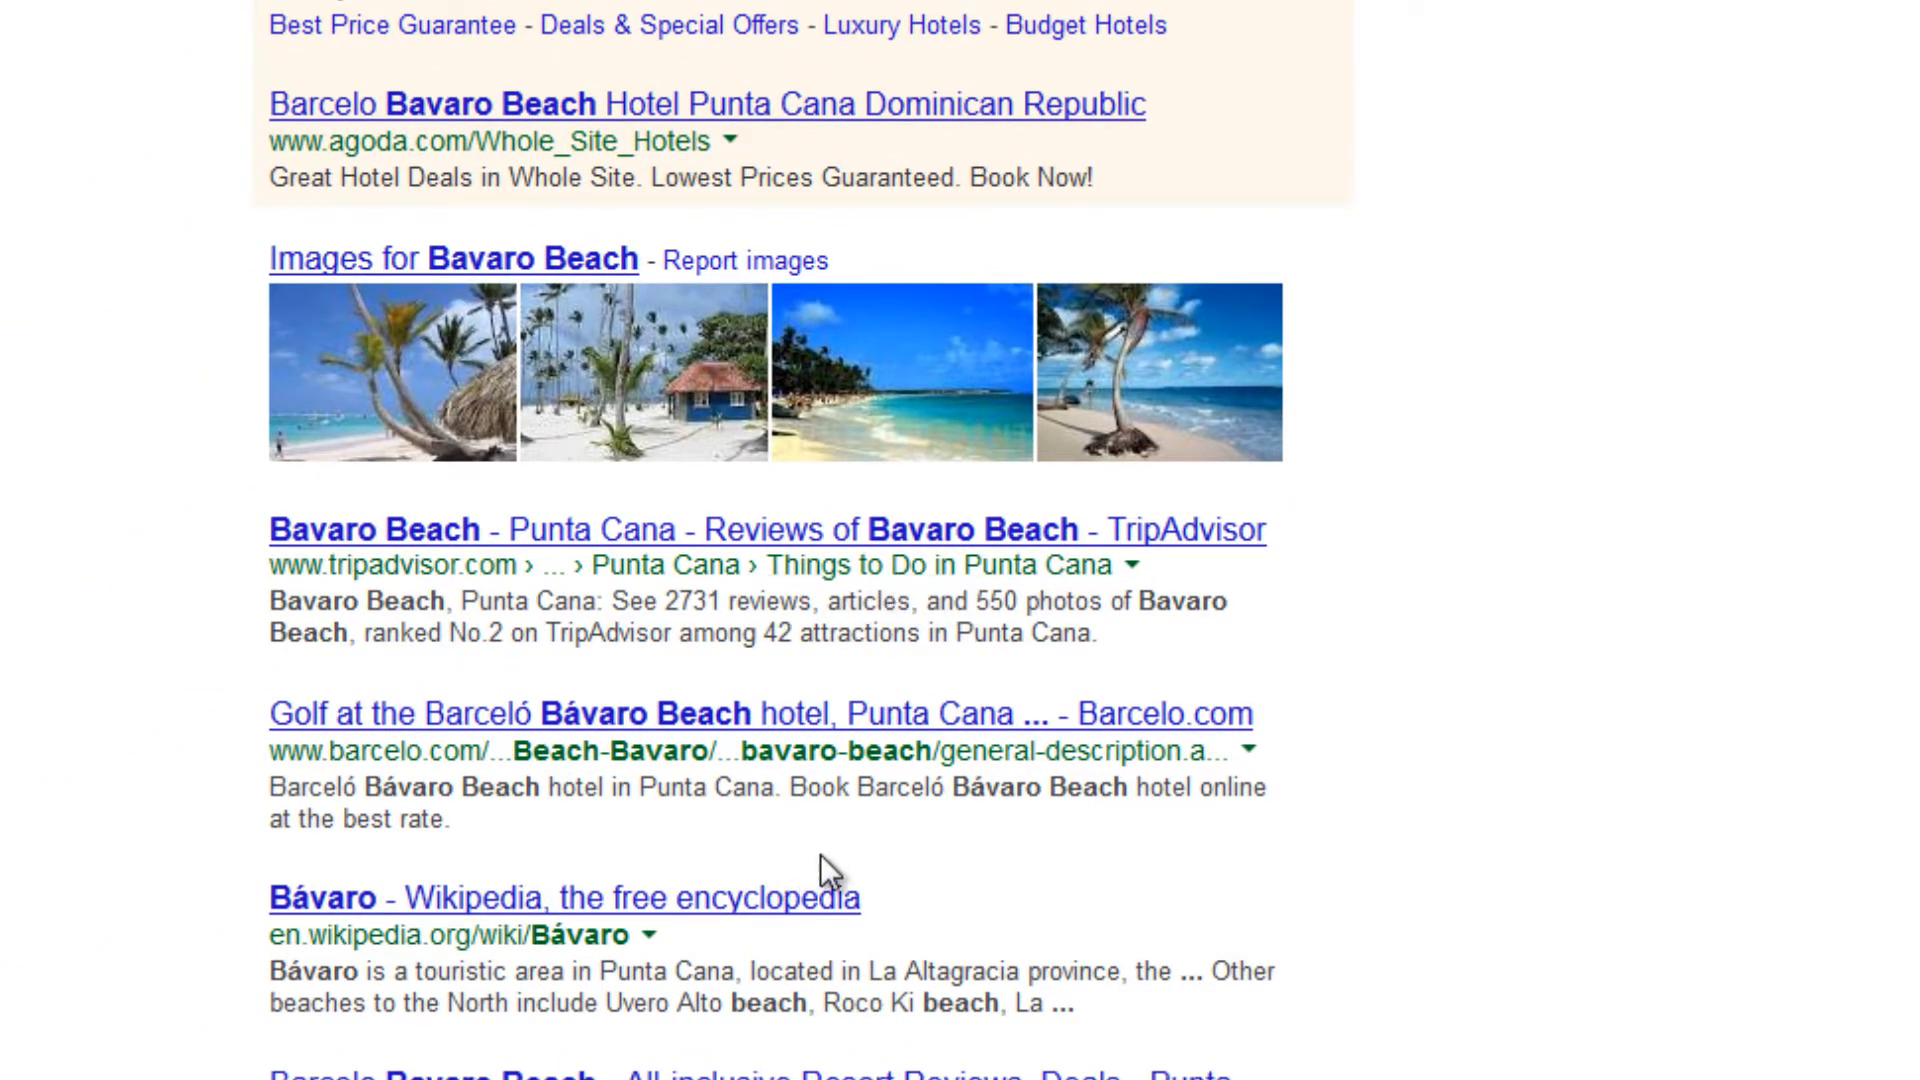
{"action": "left_click", "coordinate": [480, 268]}
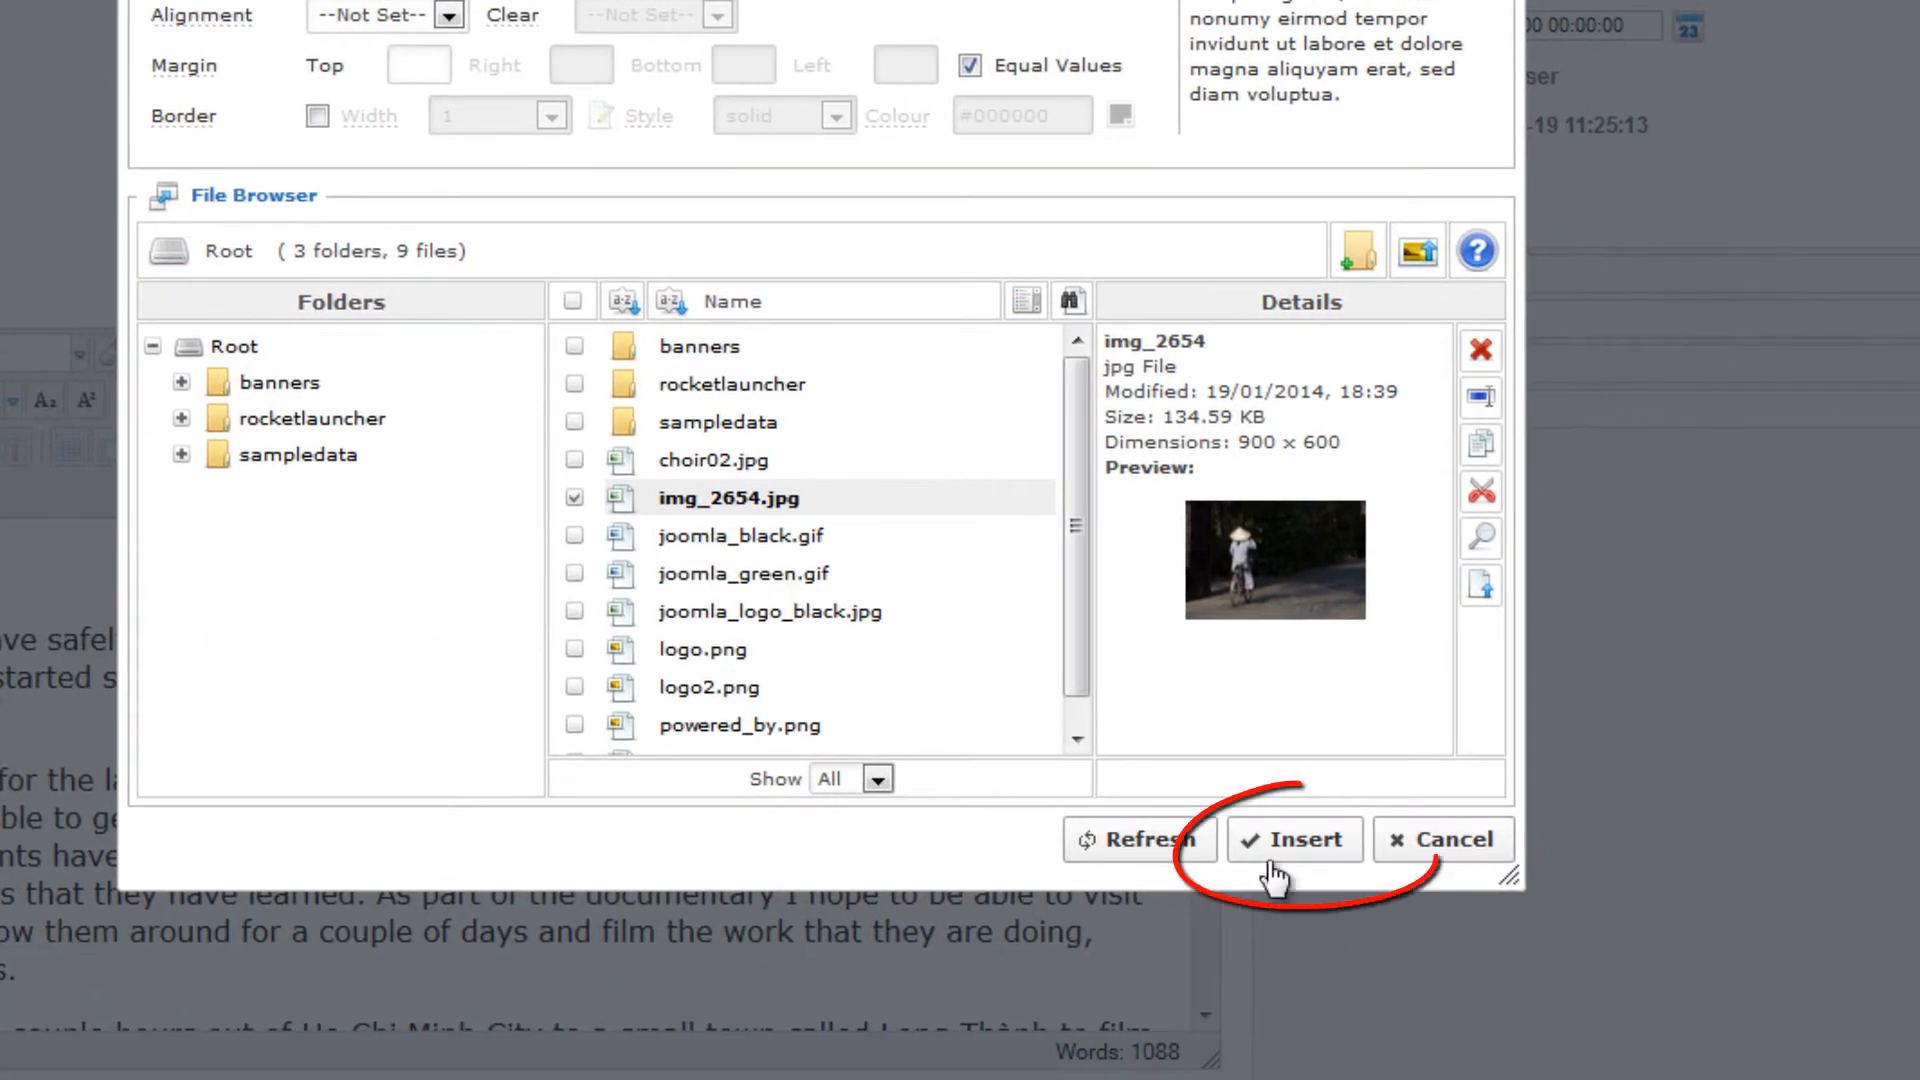
Insert img_2654.jpg at the start of the article and add an empty line between the image and the first paragraph
{"action": "left_click", "coordinate": [1268, 859]}
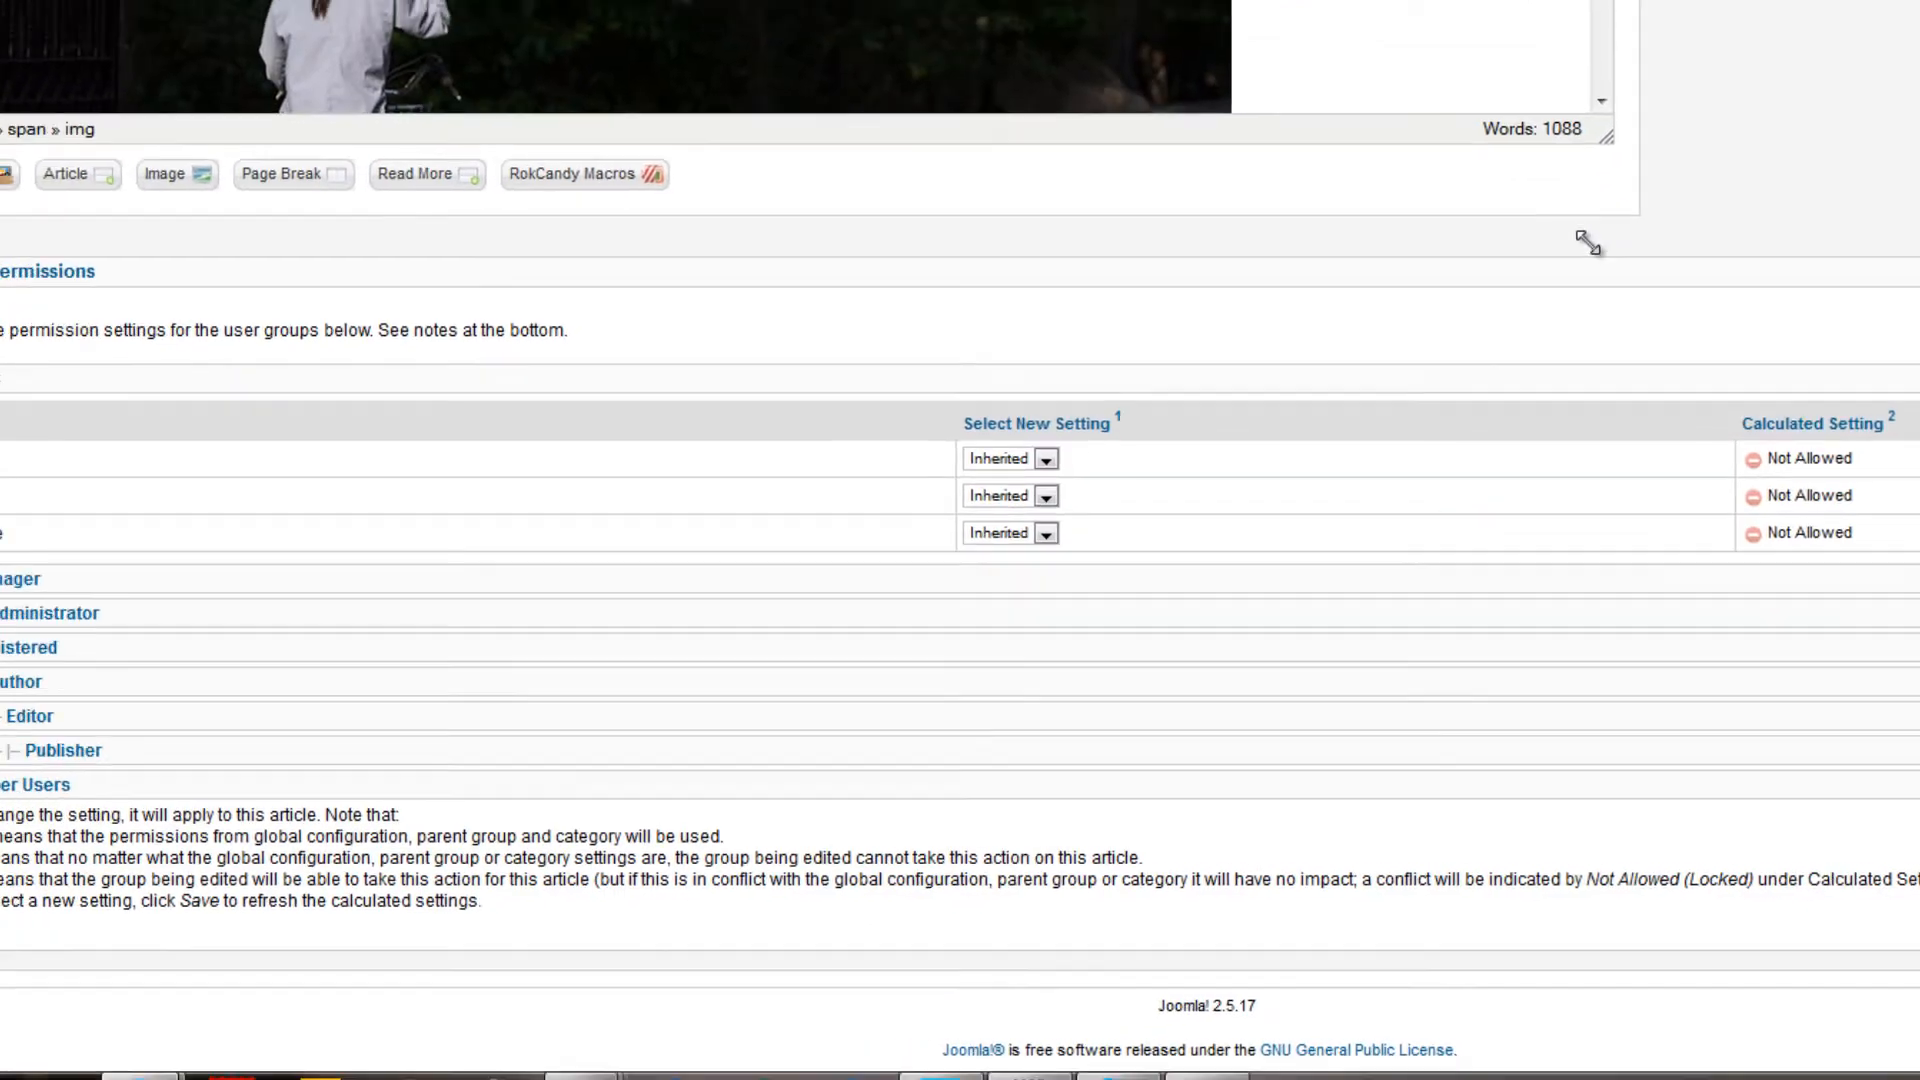
{"action": "left_click_drag", "start_coordinate": [1588, 242], "coordinate": [1618, 597]}
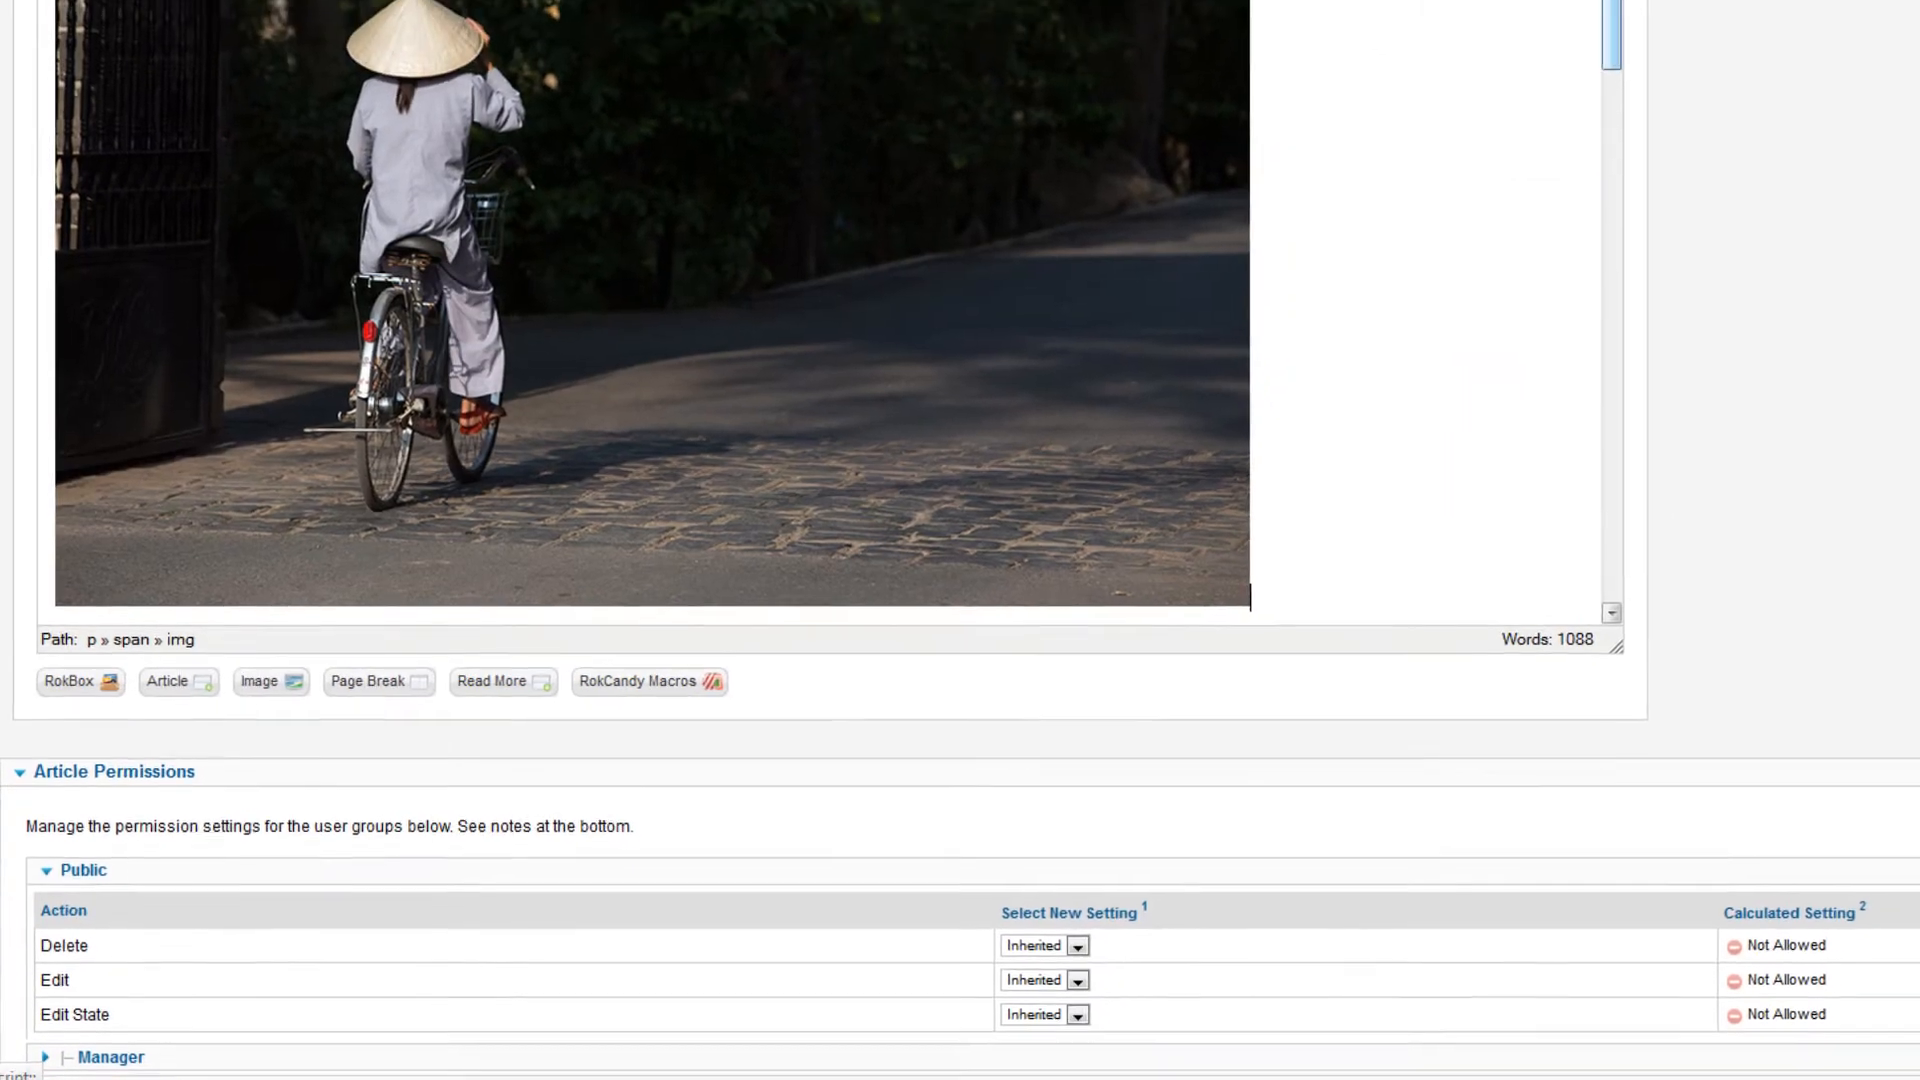
{"action": "left_click_drag", "start_coordinate": [1497, 82], "coordinate": [1436, 206]}
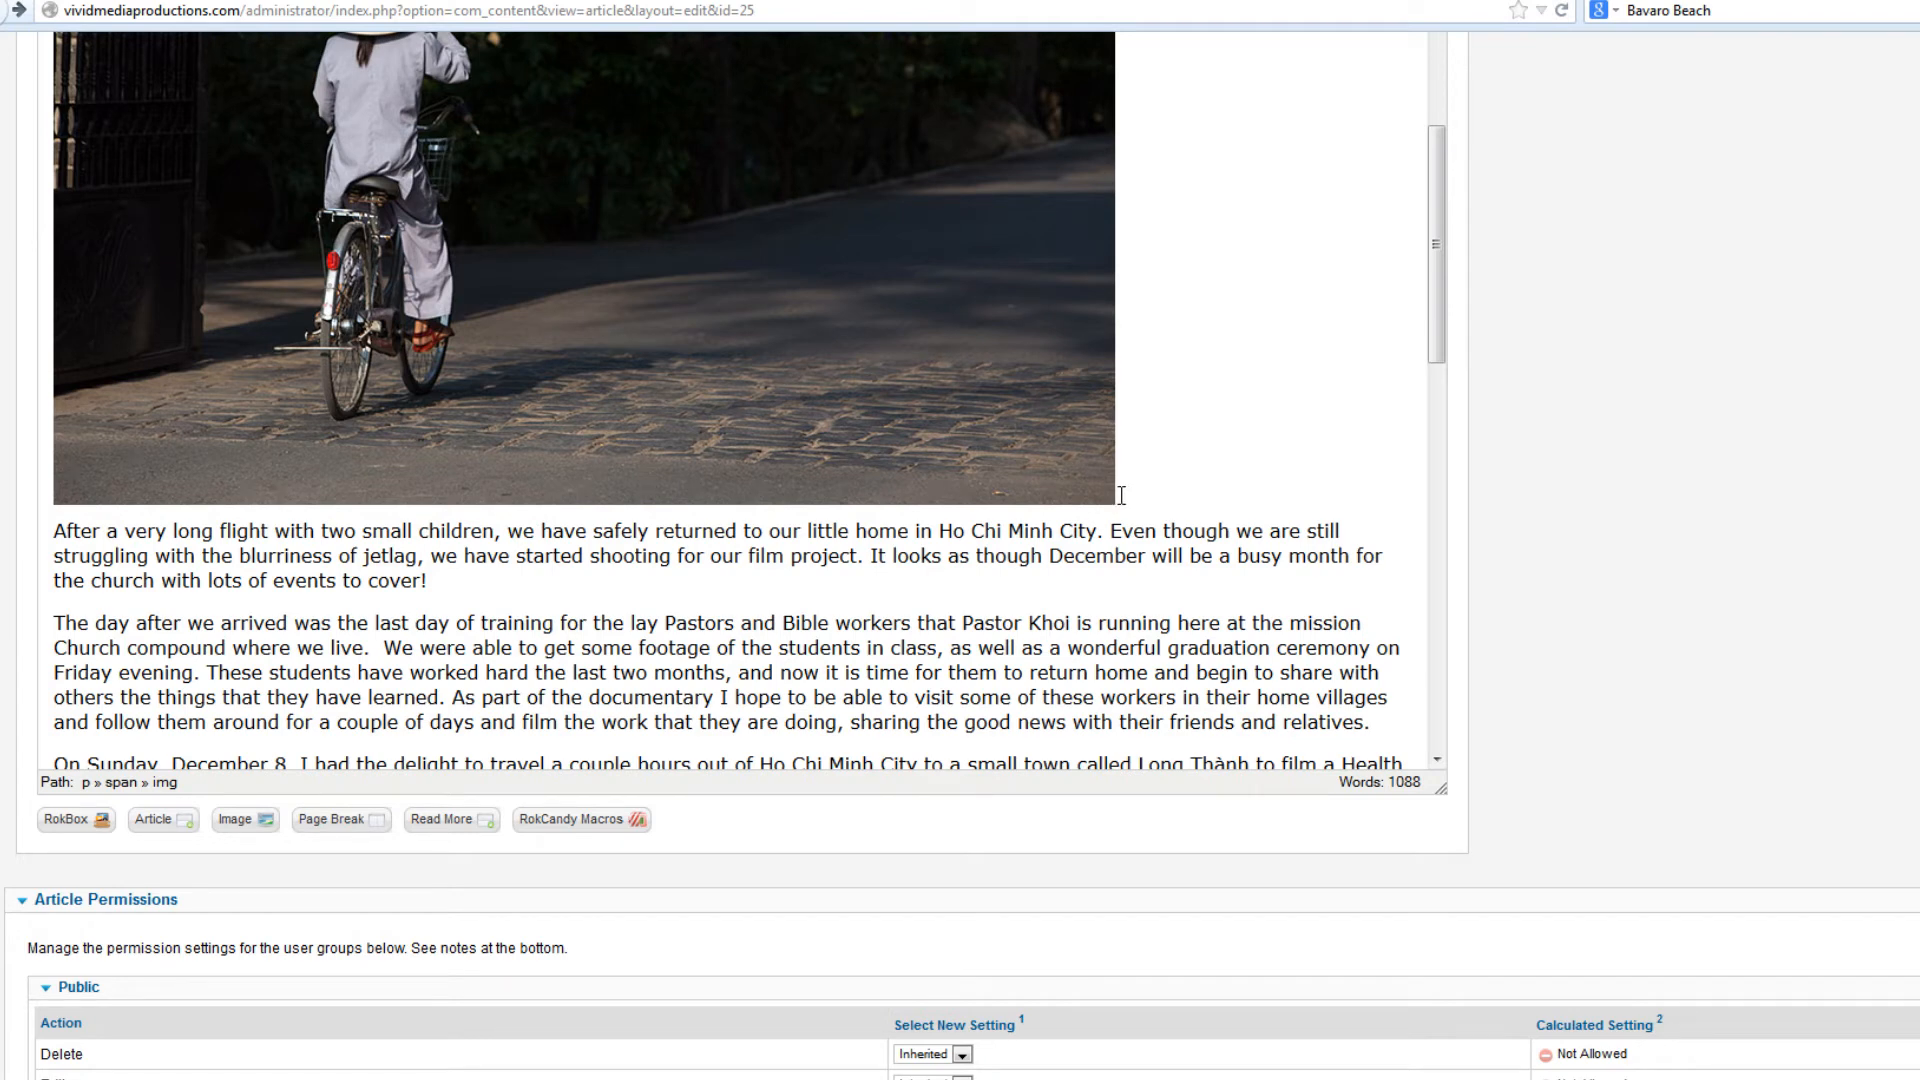
{"action": "key", "text": "Right"}
{"action": "key", "text": "Return"}
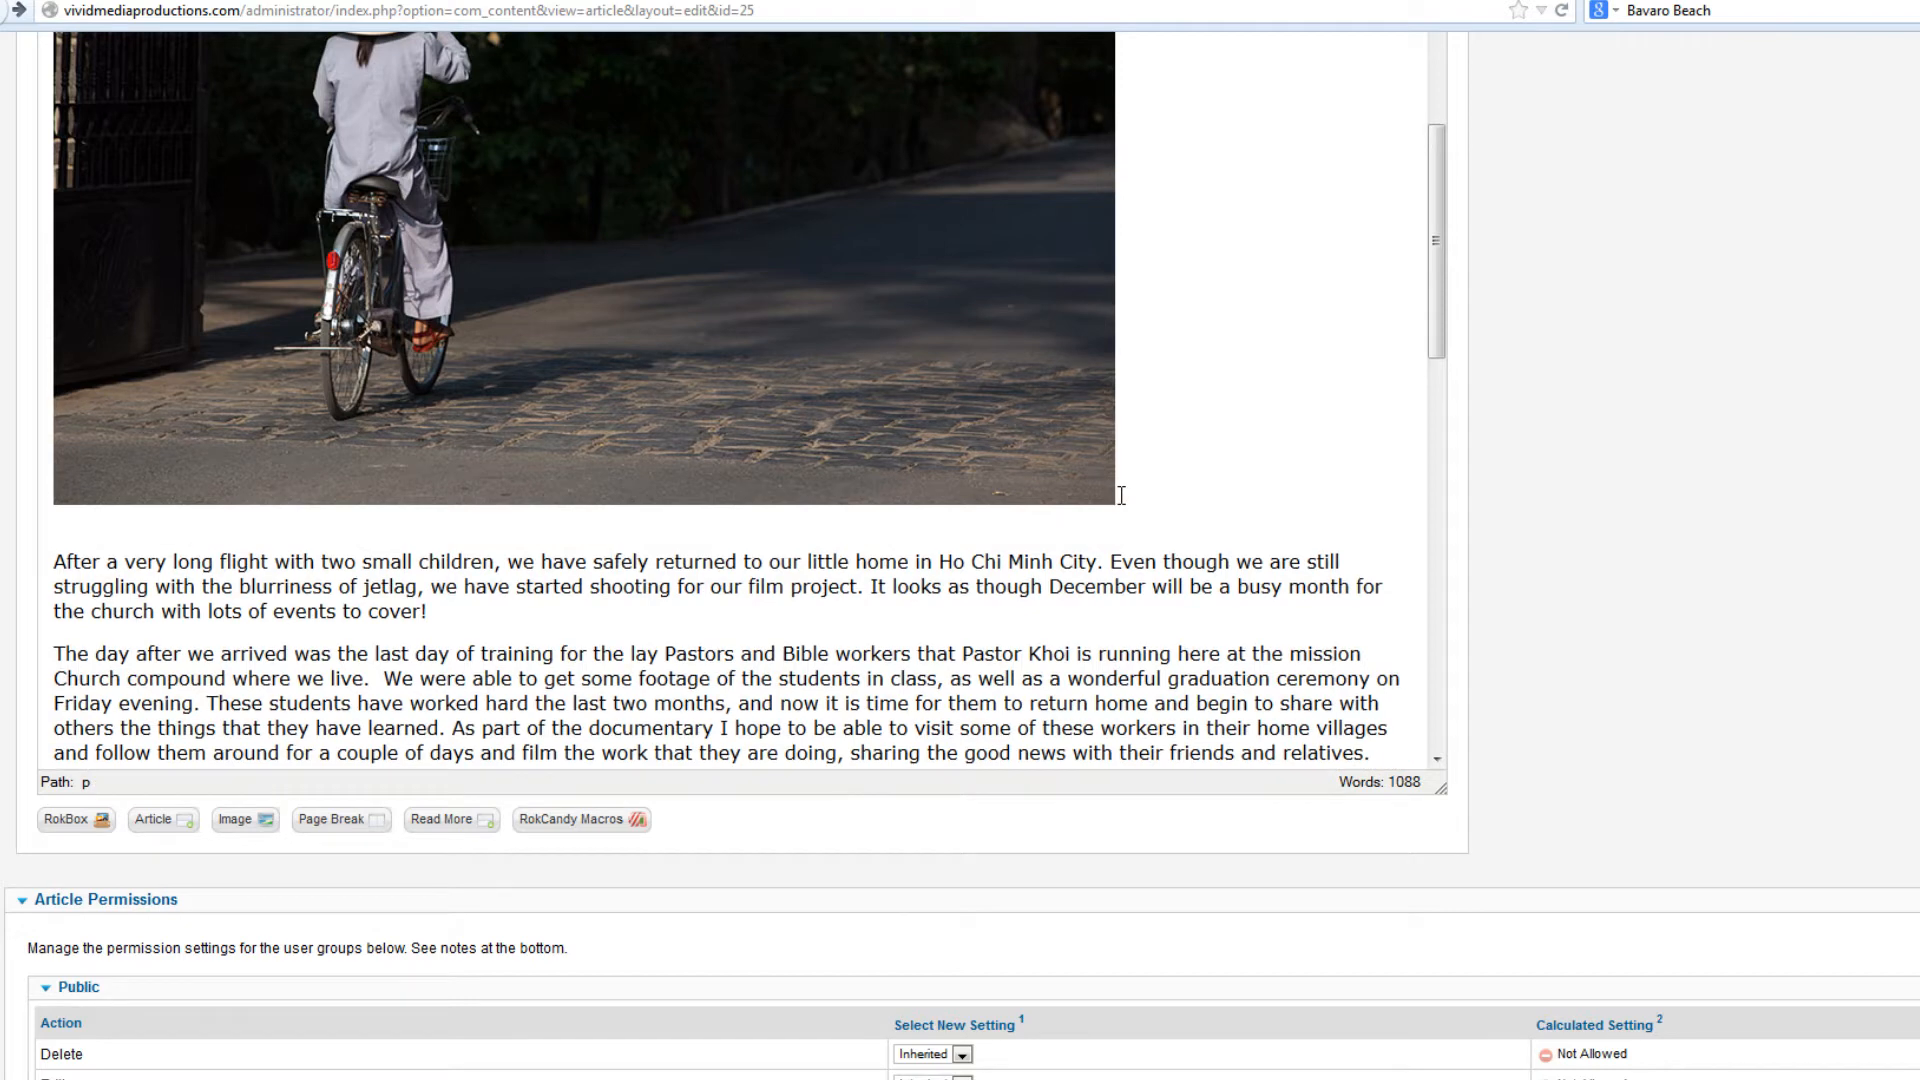
Center the inserted bicycle photo horizontally in the article
{"action": "left_click_drag", "start_coordinate": [1436, 290], "coordinate": [1437, 205]}
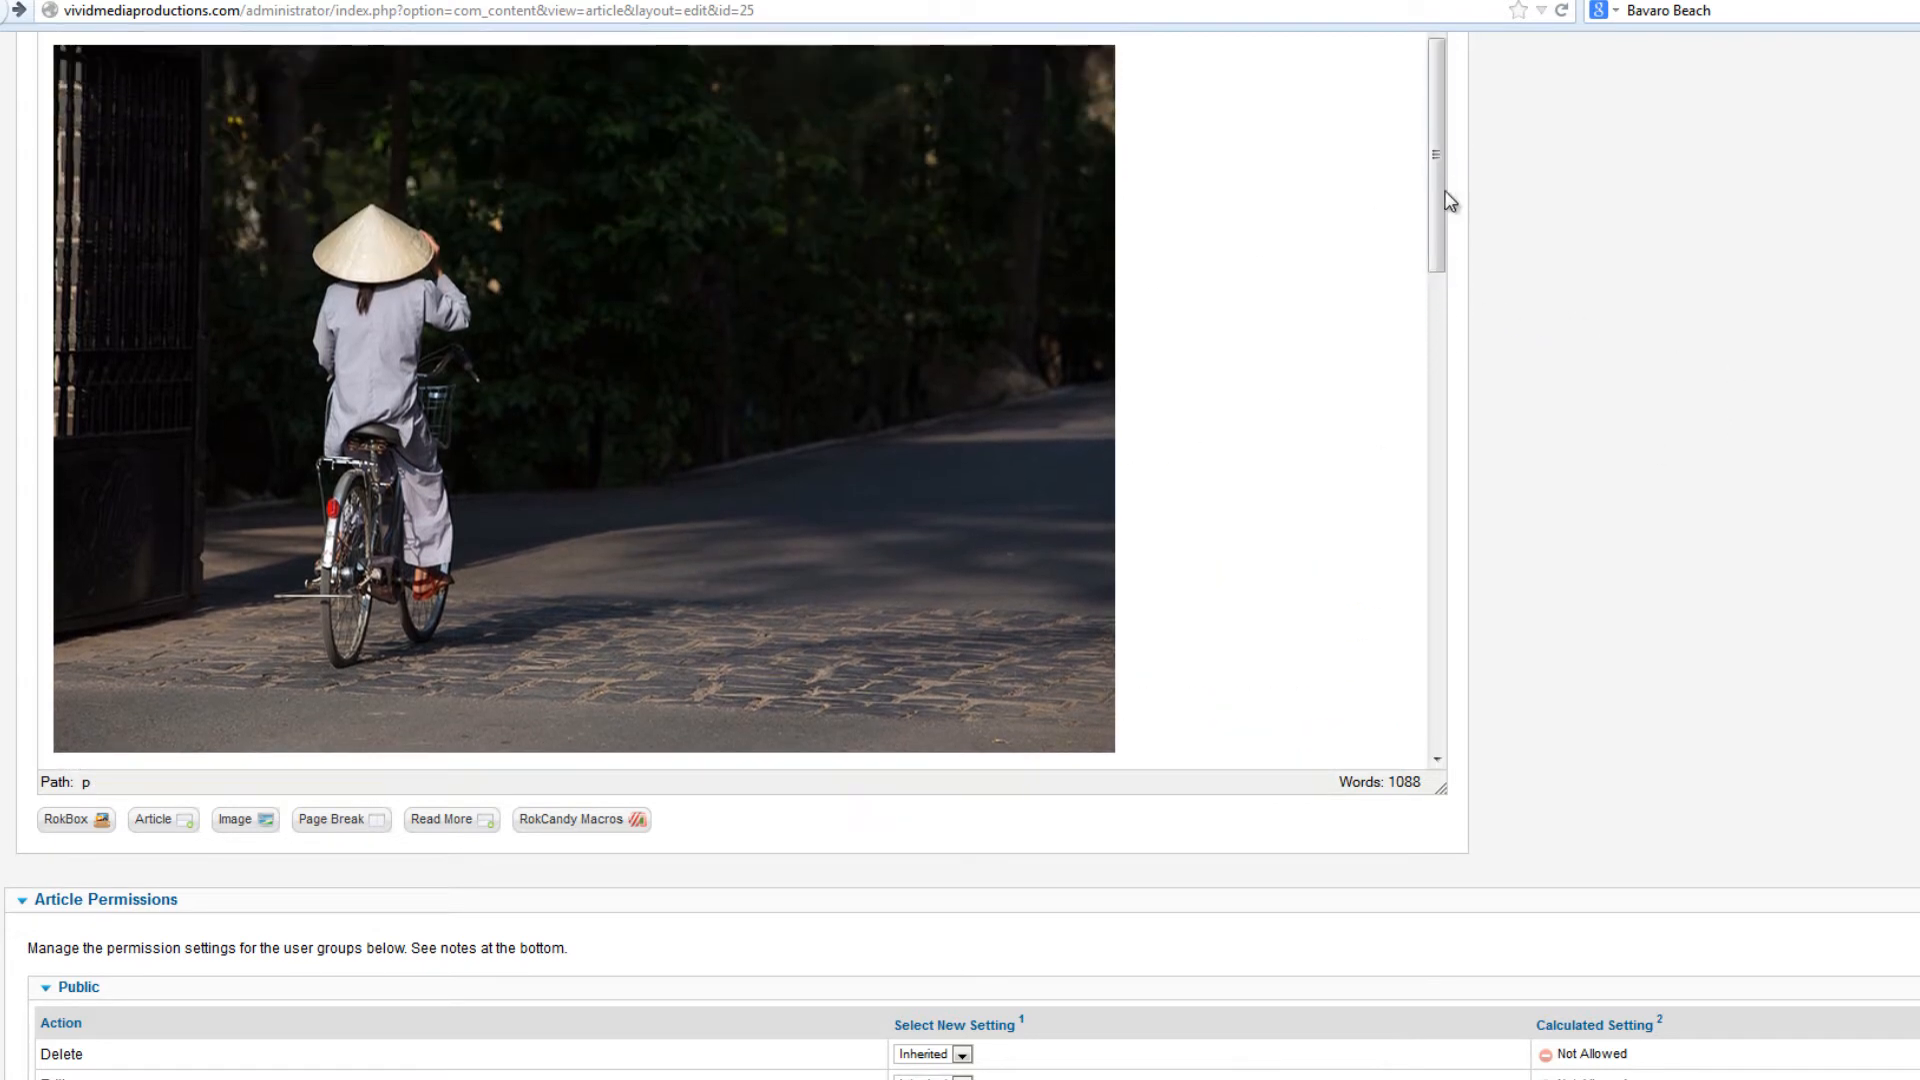
{"action": "left_click", "coordinate": [568, 427]}
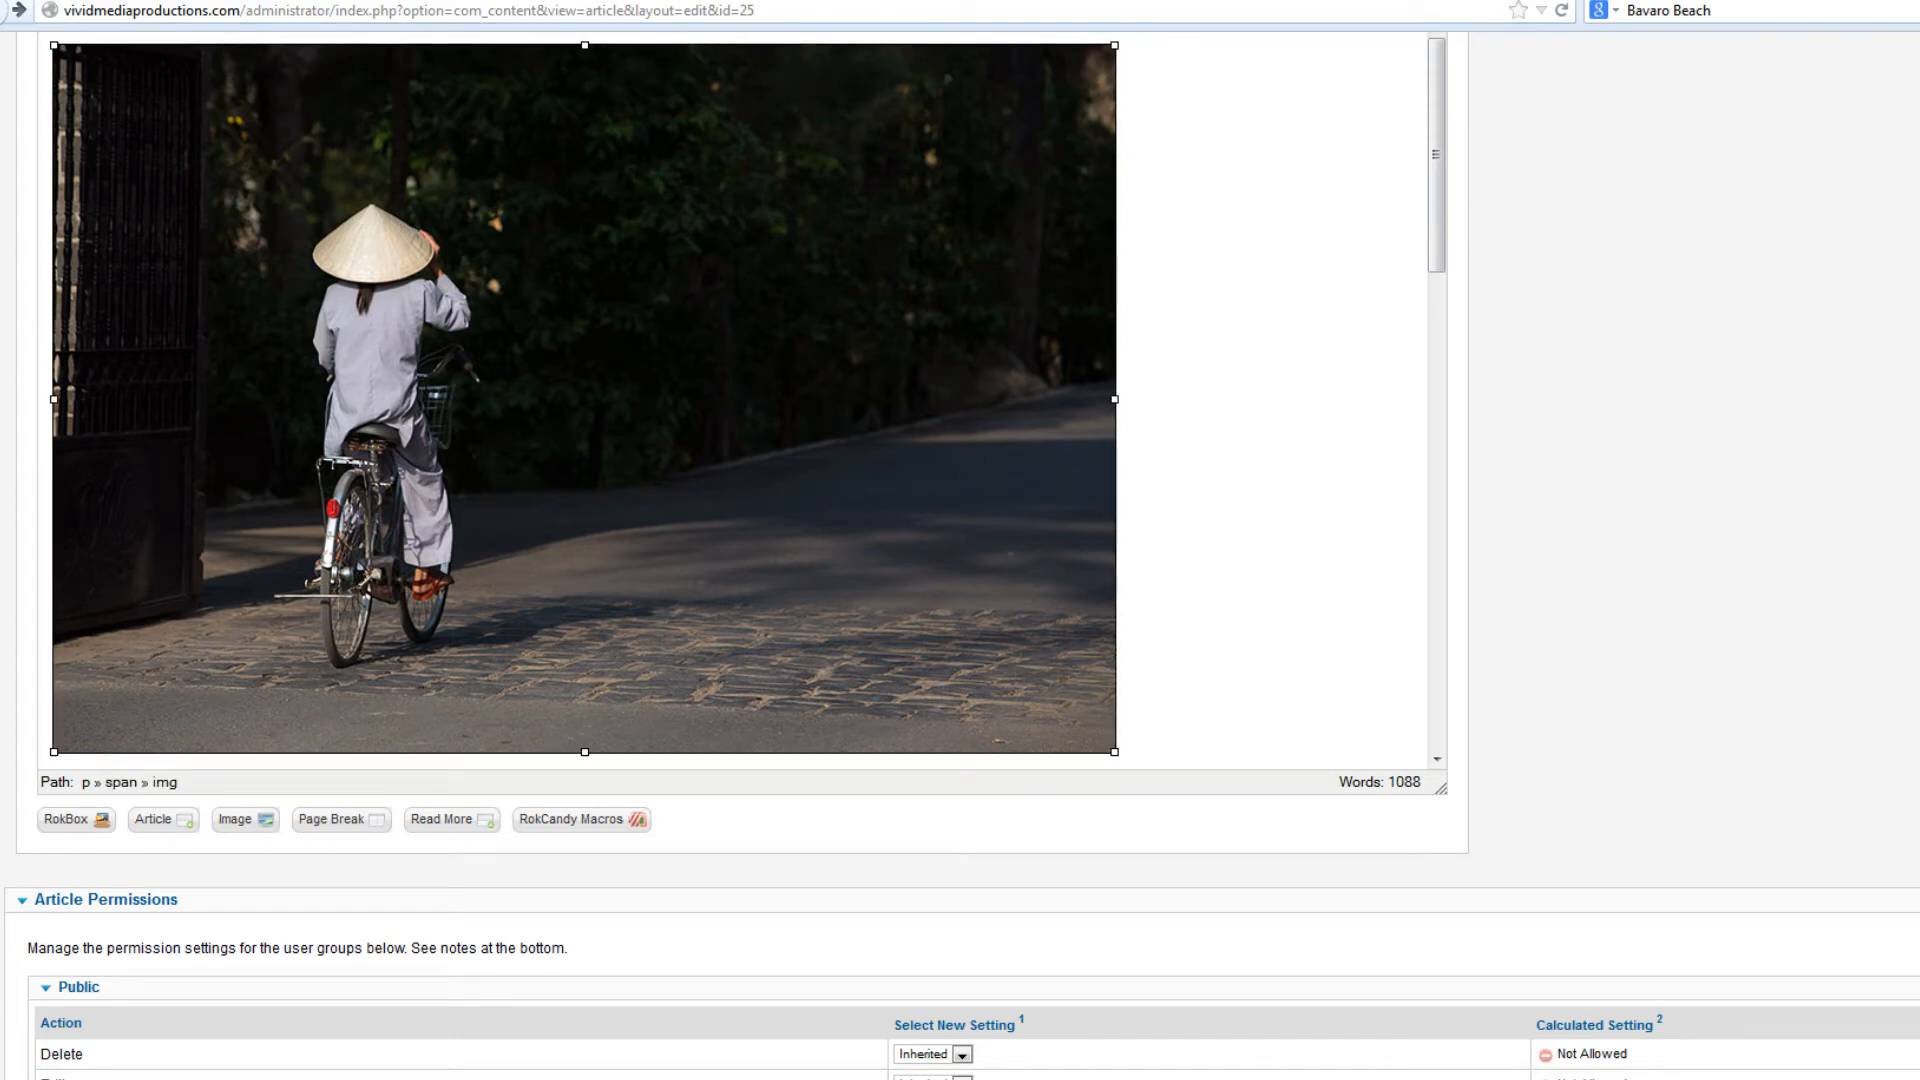
{"action": "scroll", "coordinate": [1491, 484], "scroll_direction": "up", "scroll_amount": 4}
{"action": "scroll", "coordinate": [1491, 484], "scroll_direction": "down", "scroll_amount": 1}
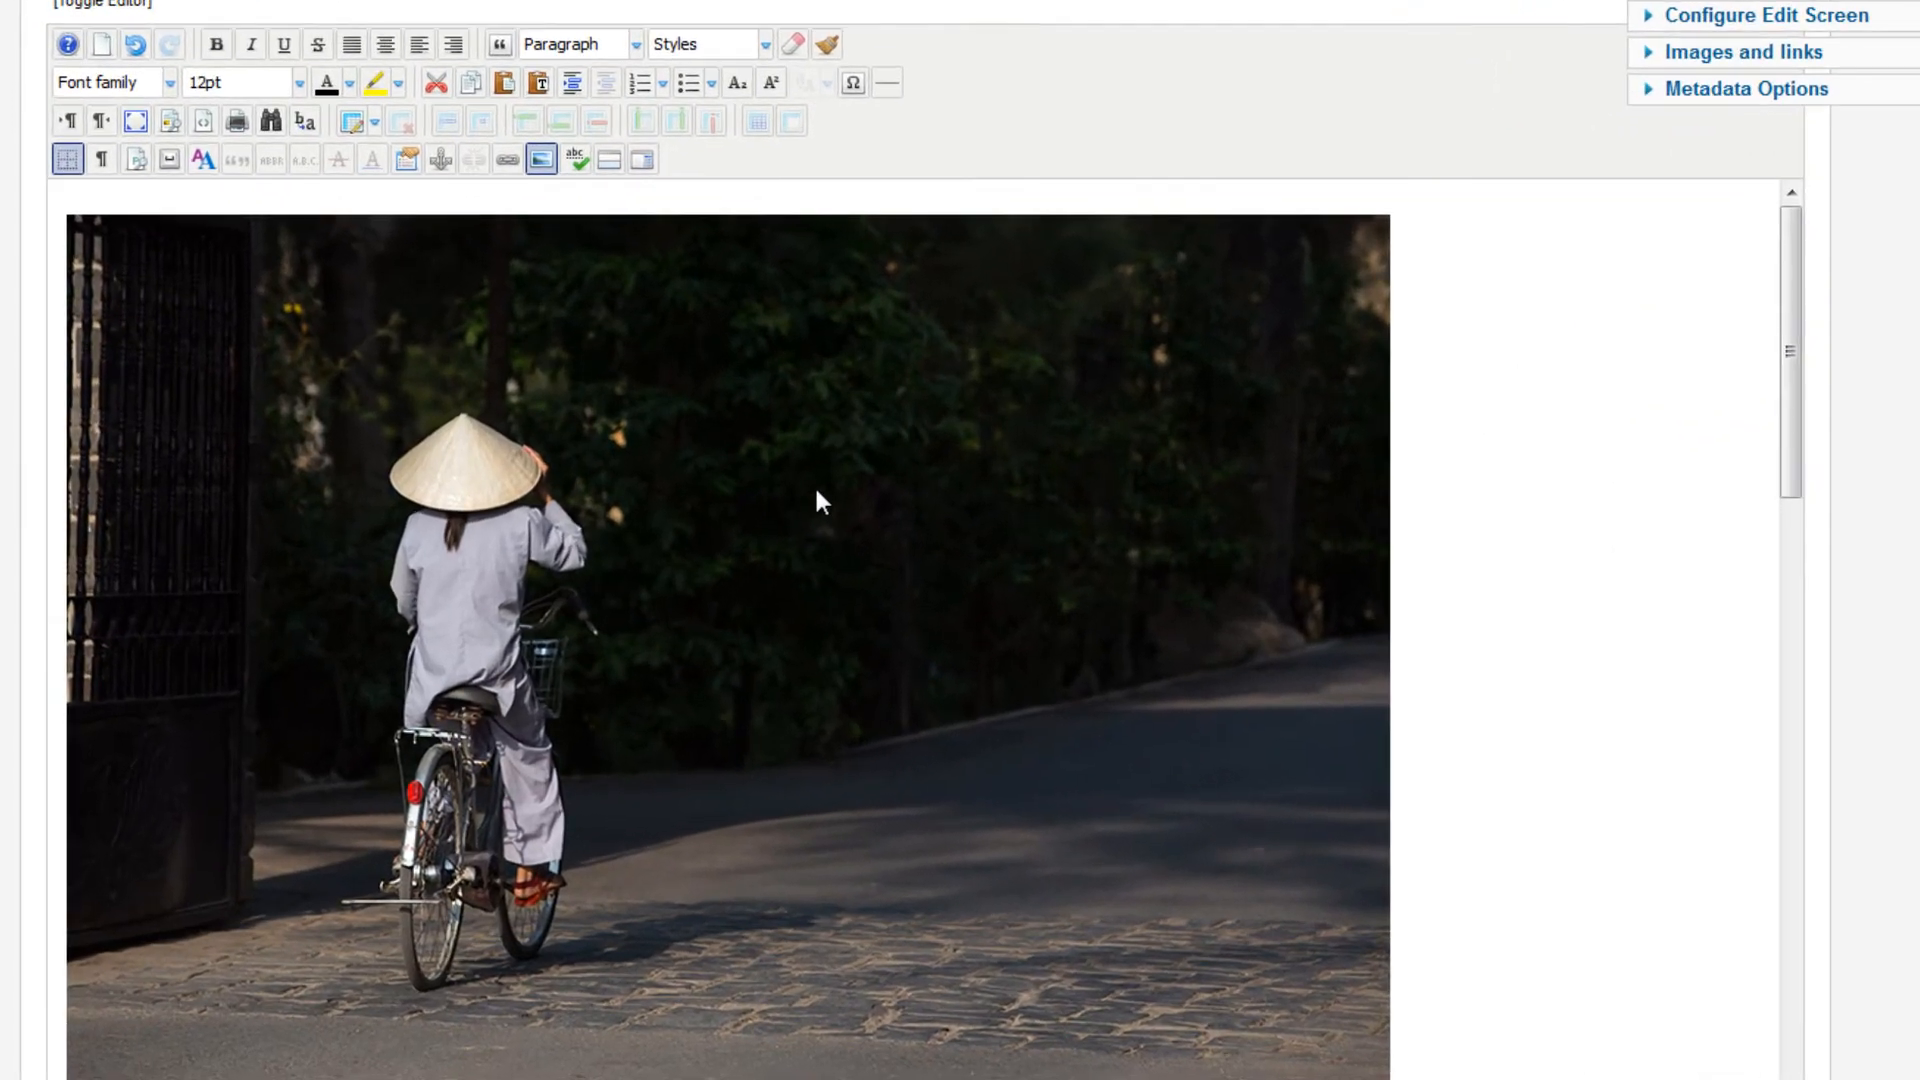
{"action": "left_click", "coordinate": [807, 494]}
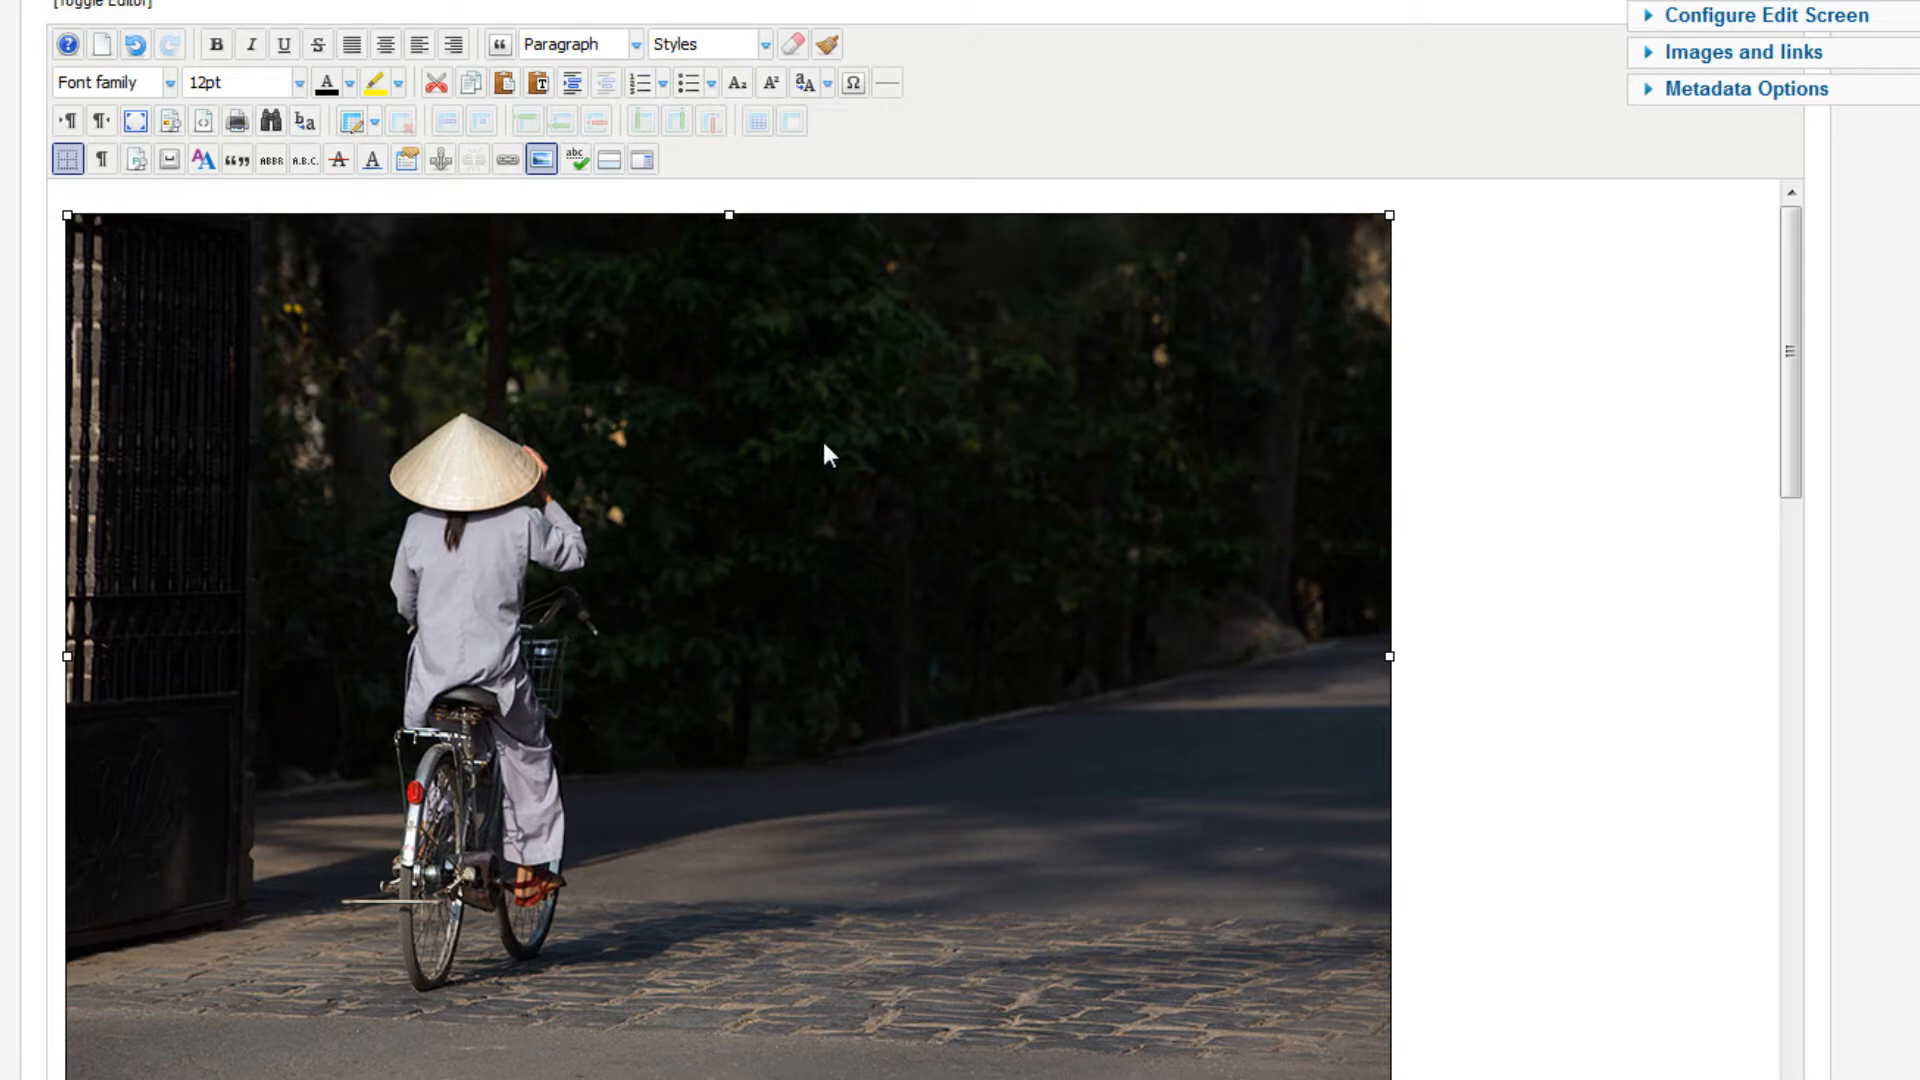
{"action": "left_click", "coordinate": [388, 46]}
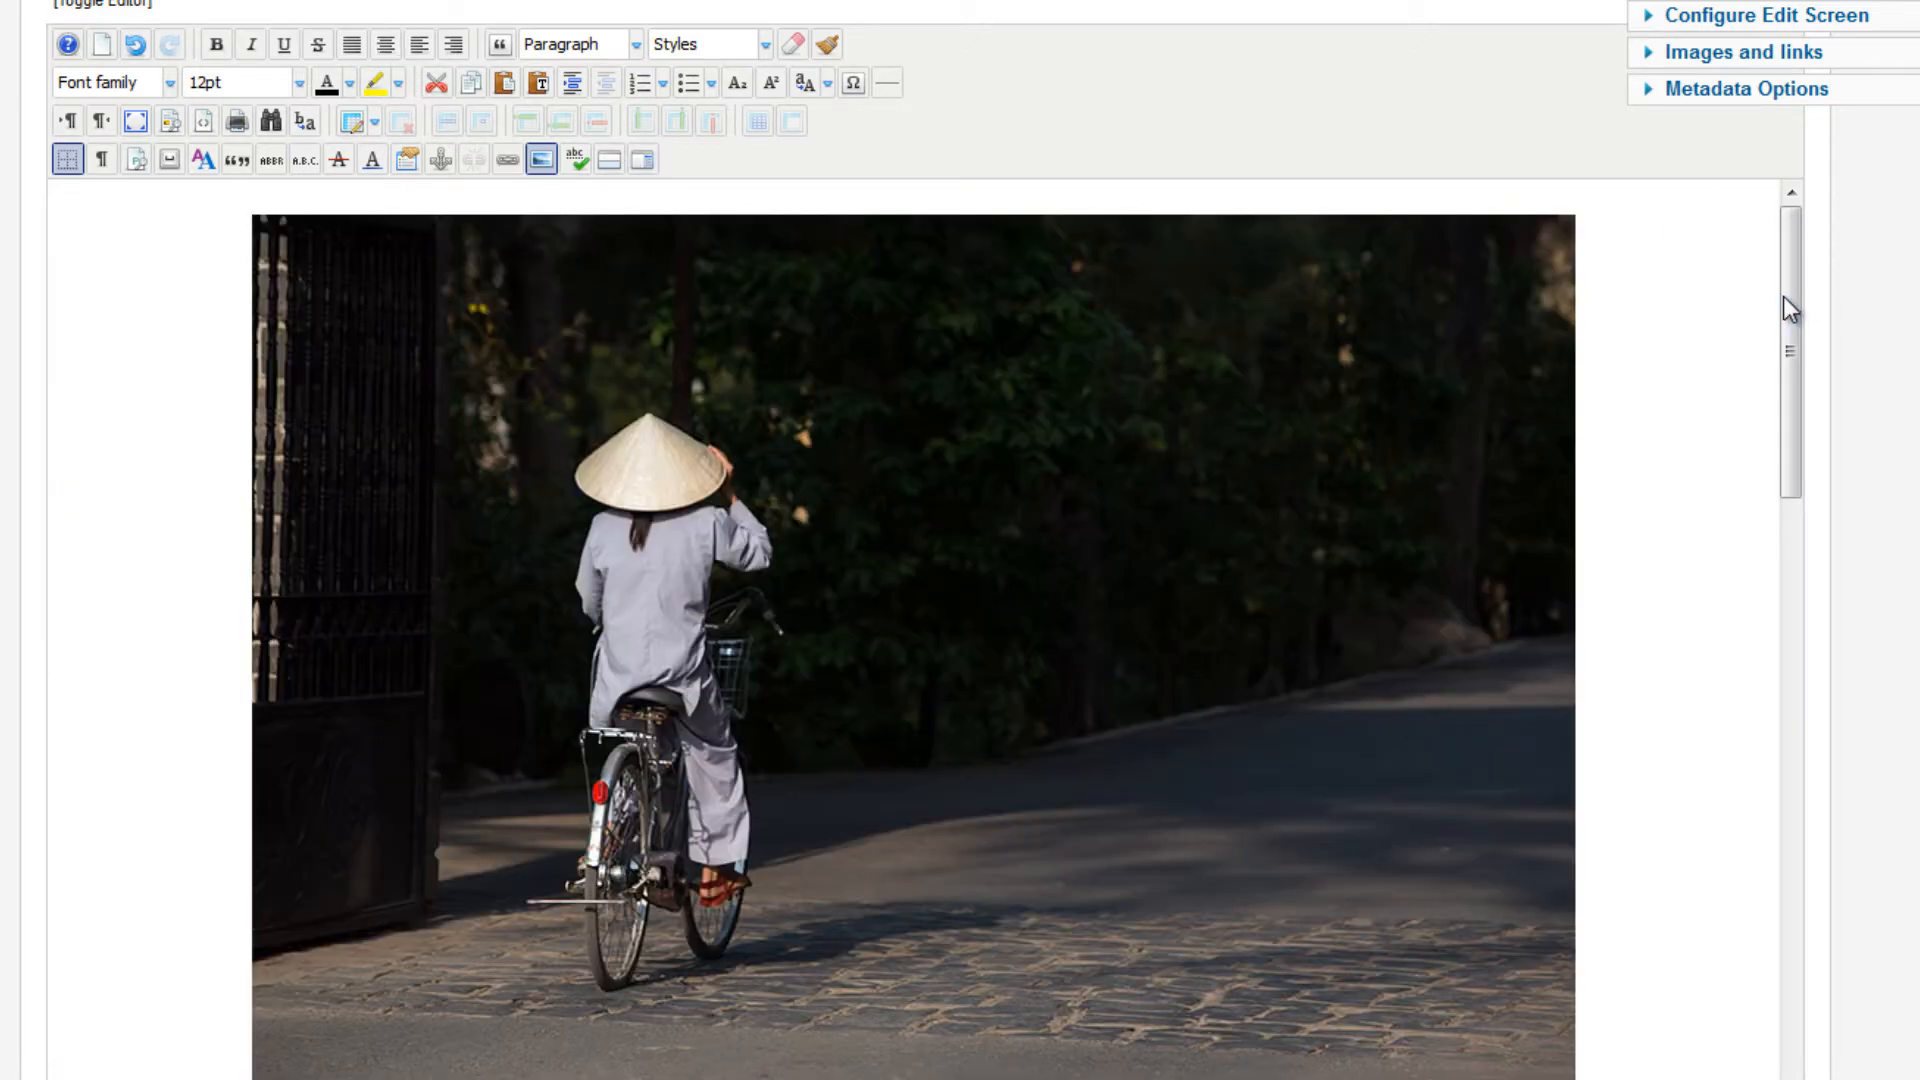
{"action": "mouse_move", "coordinate": [1783, 296]}
{"action": "left_mouse_down"}
{"action": "mouse_move", "coordinate": [1776, 548]}
{"action": "mouse_move", "coordinate": [1792, 290]}
{"action": "left_mouse_up"}
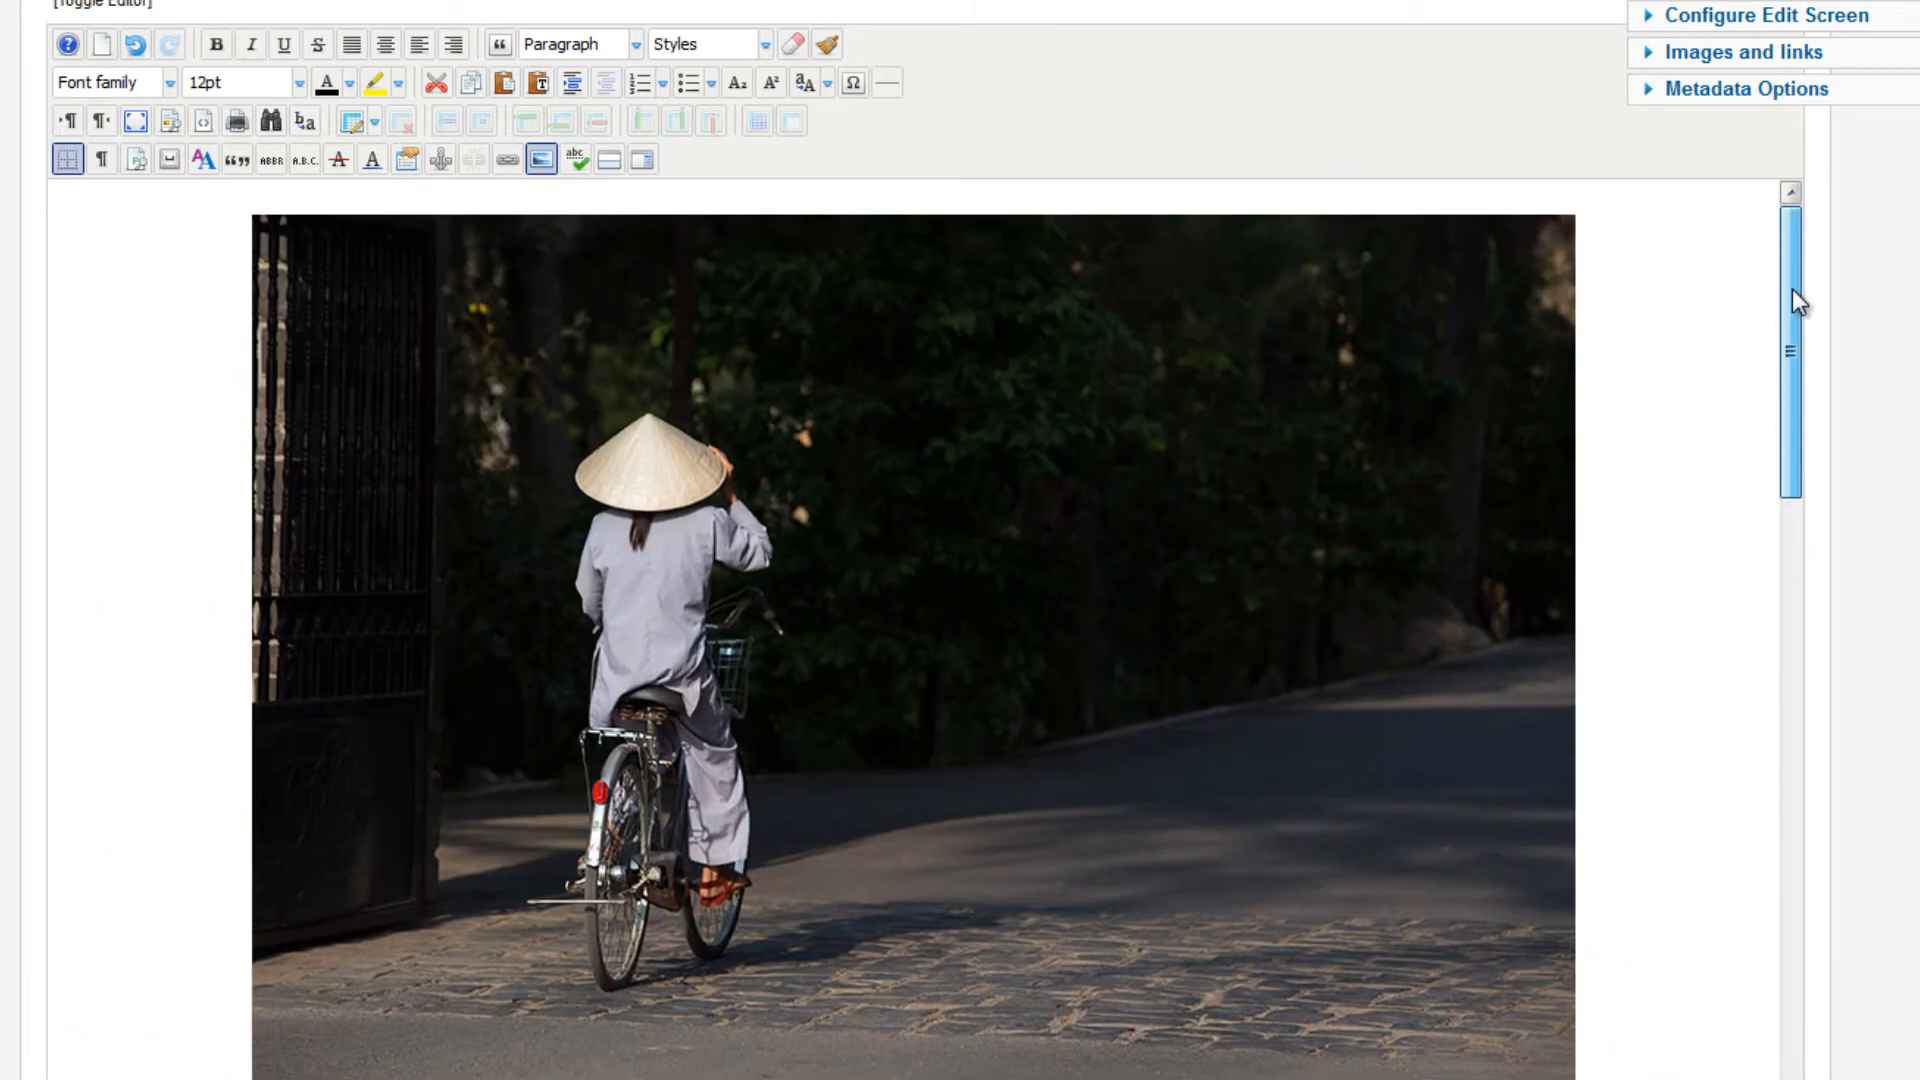
{"action": "left_click", "coordinate": [1131, 374]}
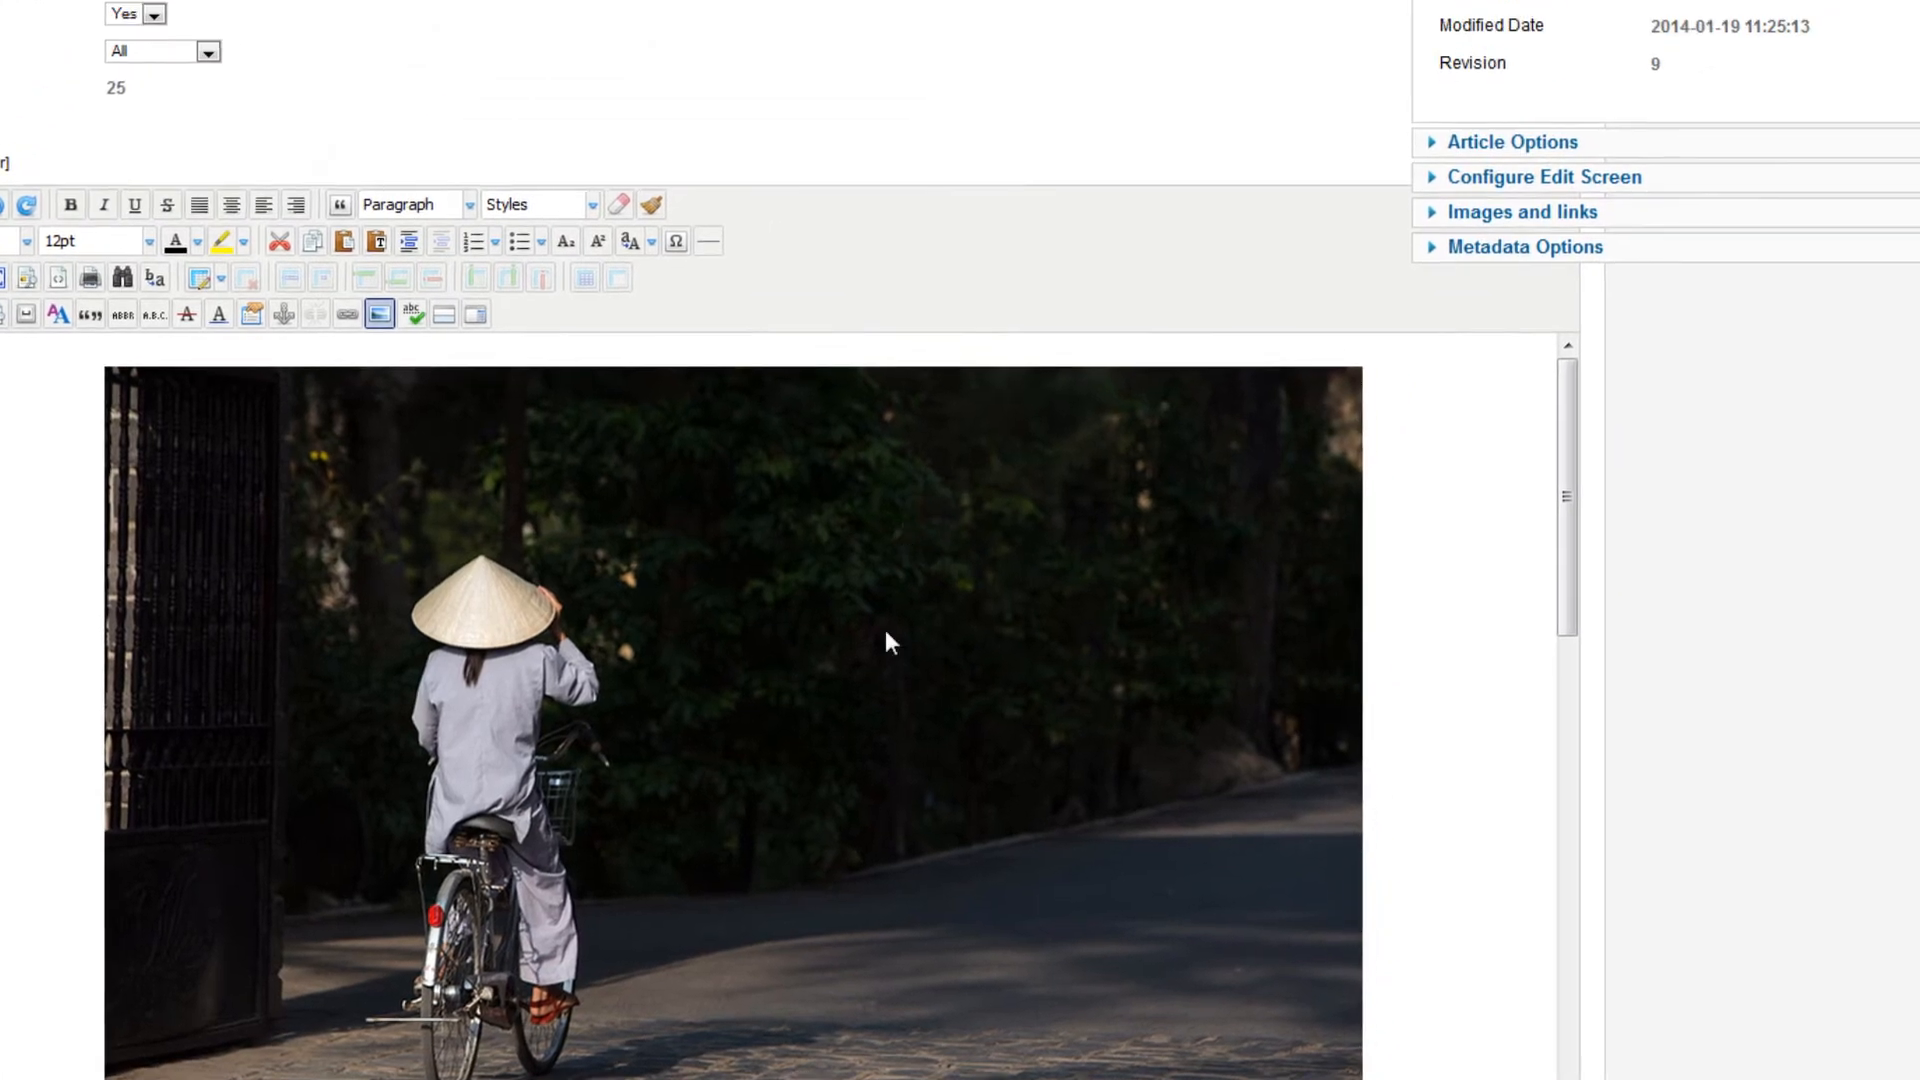
Switch to Photoshop and open the original img_2654.jpg
{"action": "key", "text": "alt+Tab"}
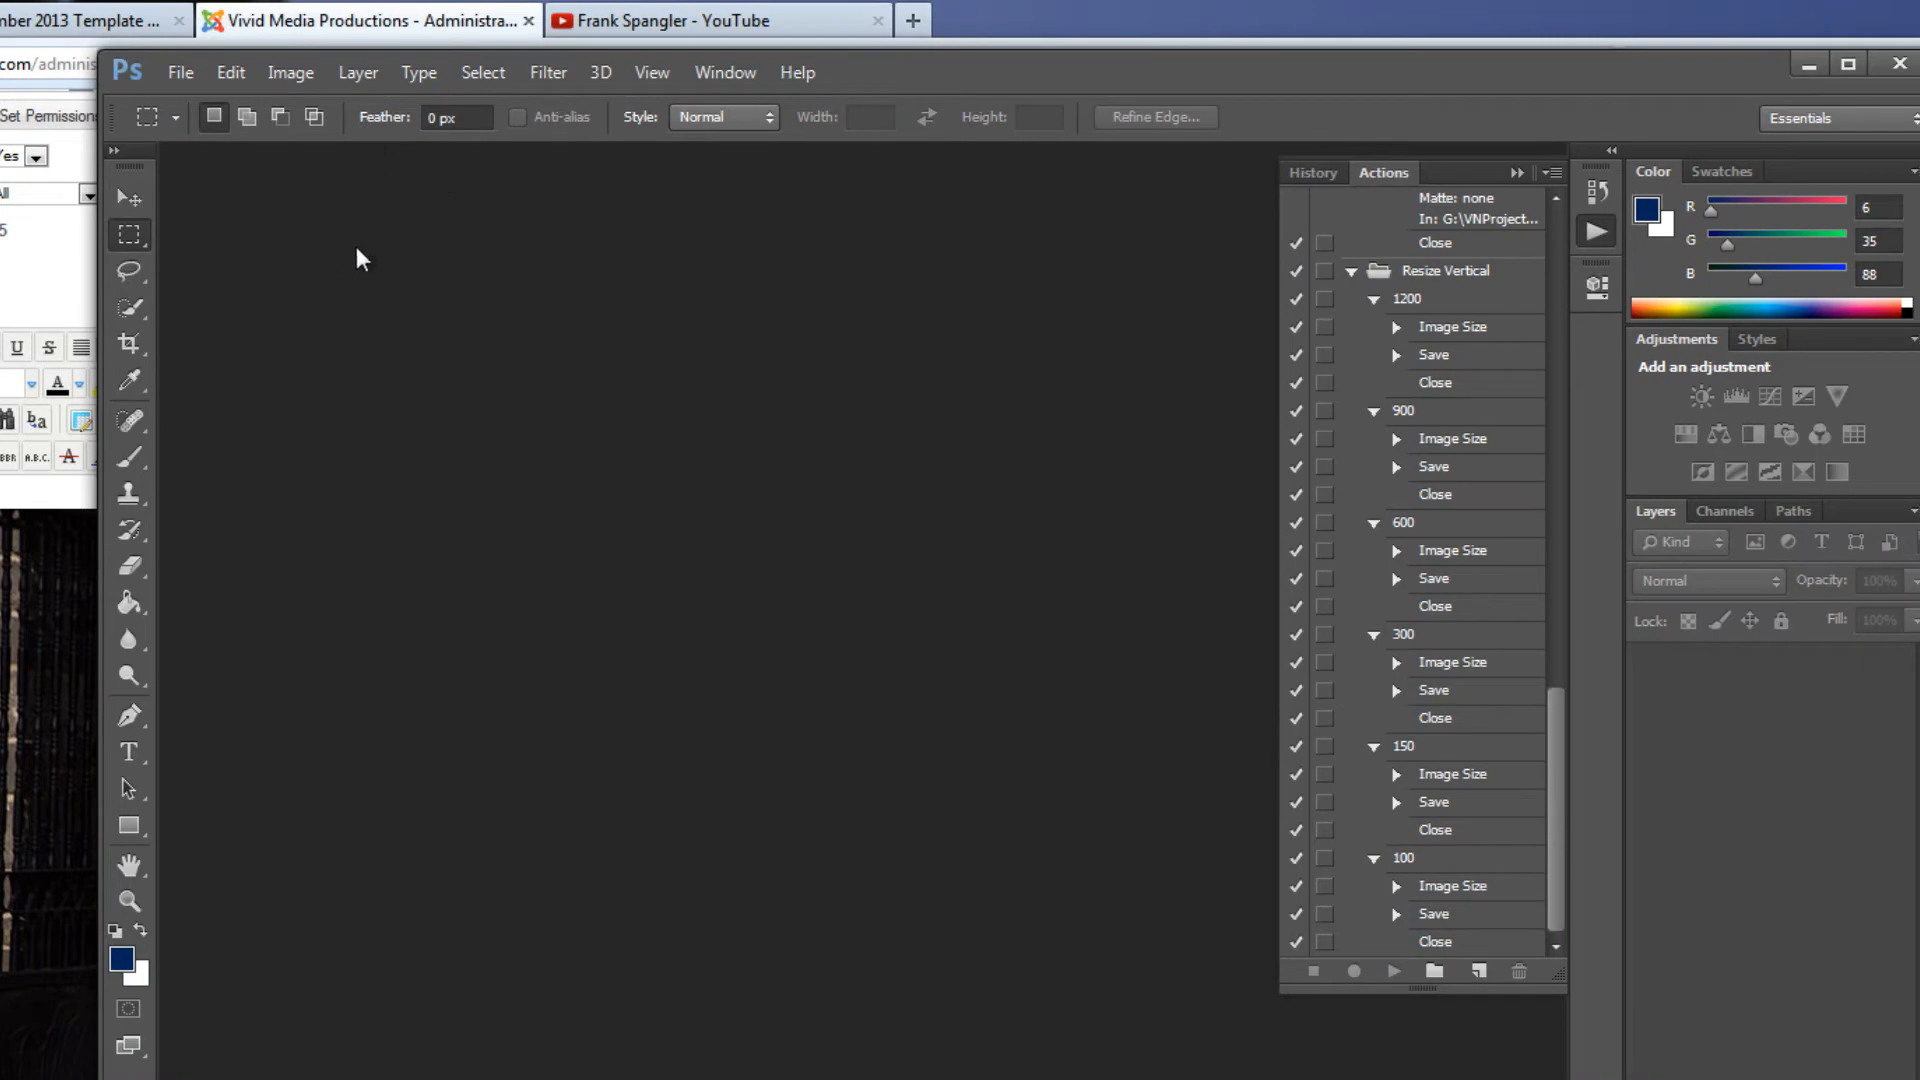
{"action": "left_click", "coordinate": [178, 69]}
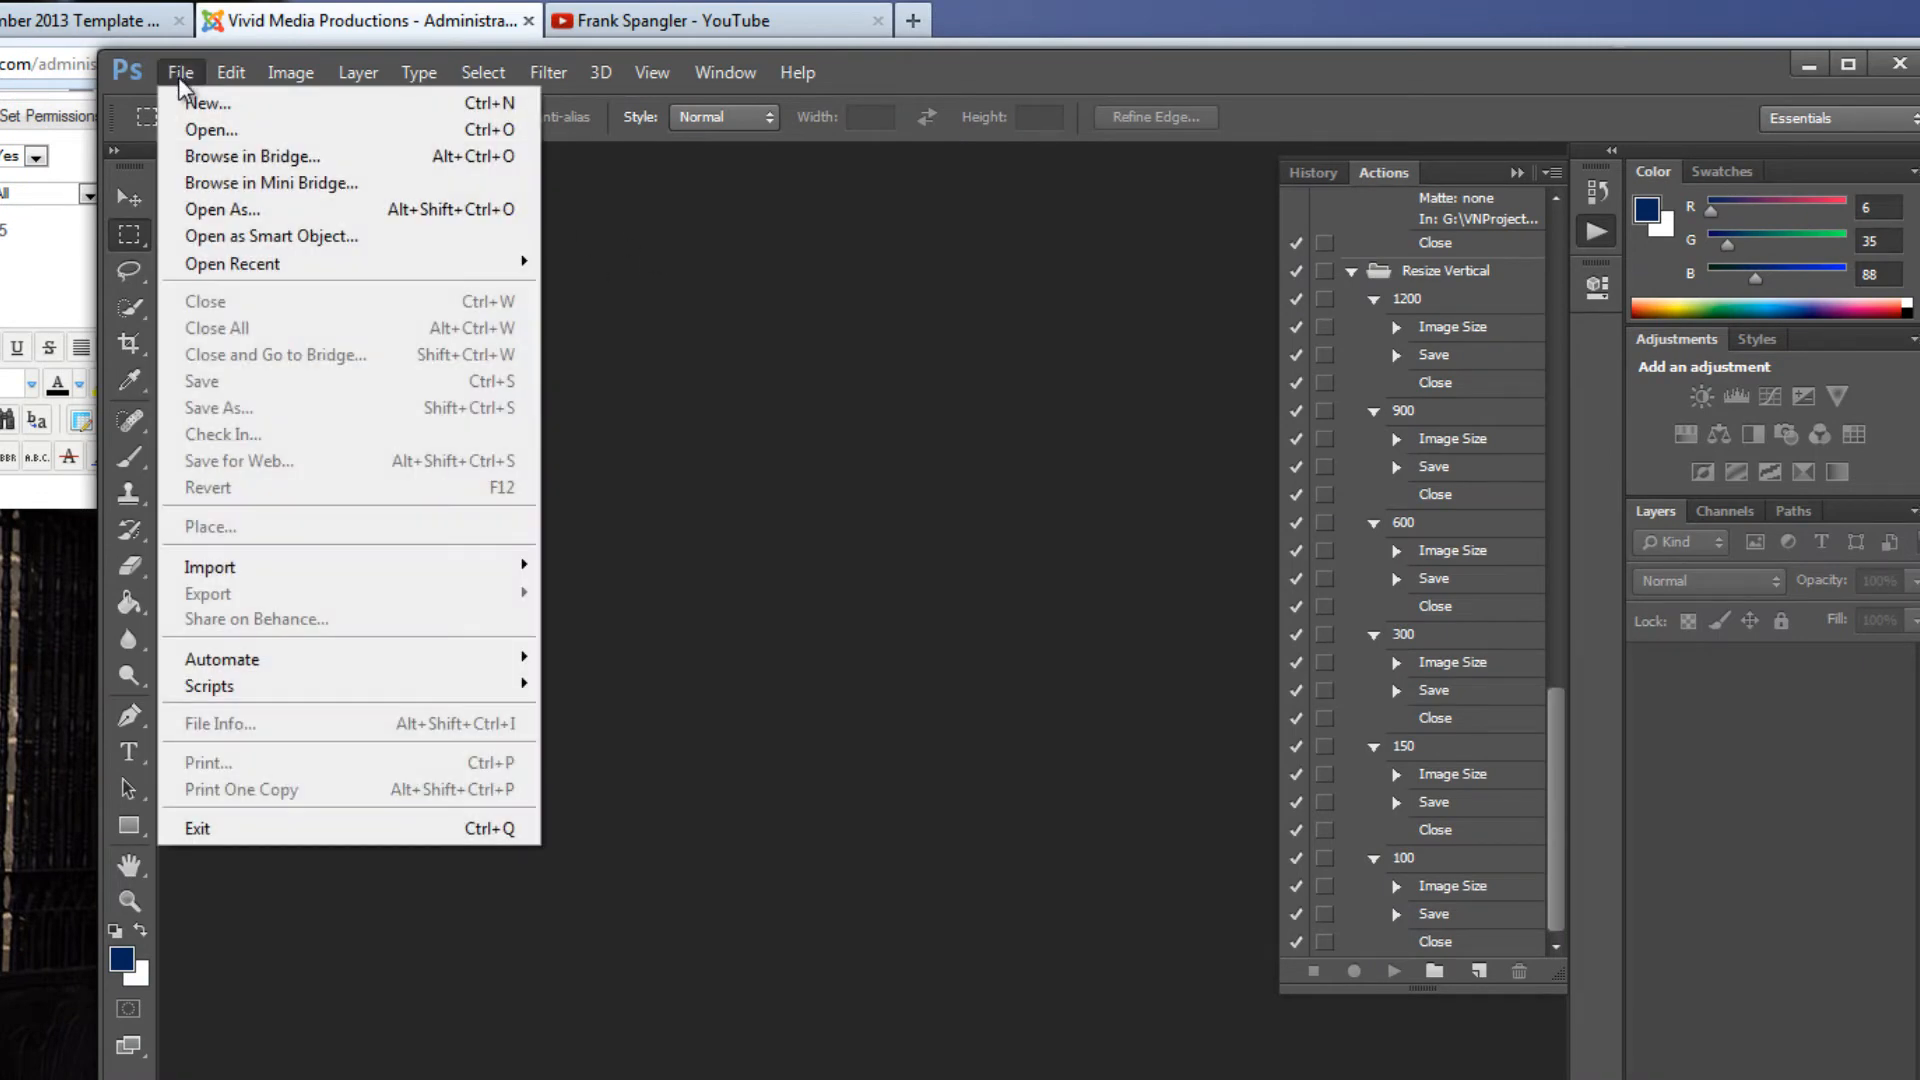
{"action": "left_click", "coordinate": [210, 128]}
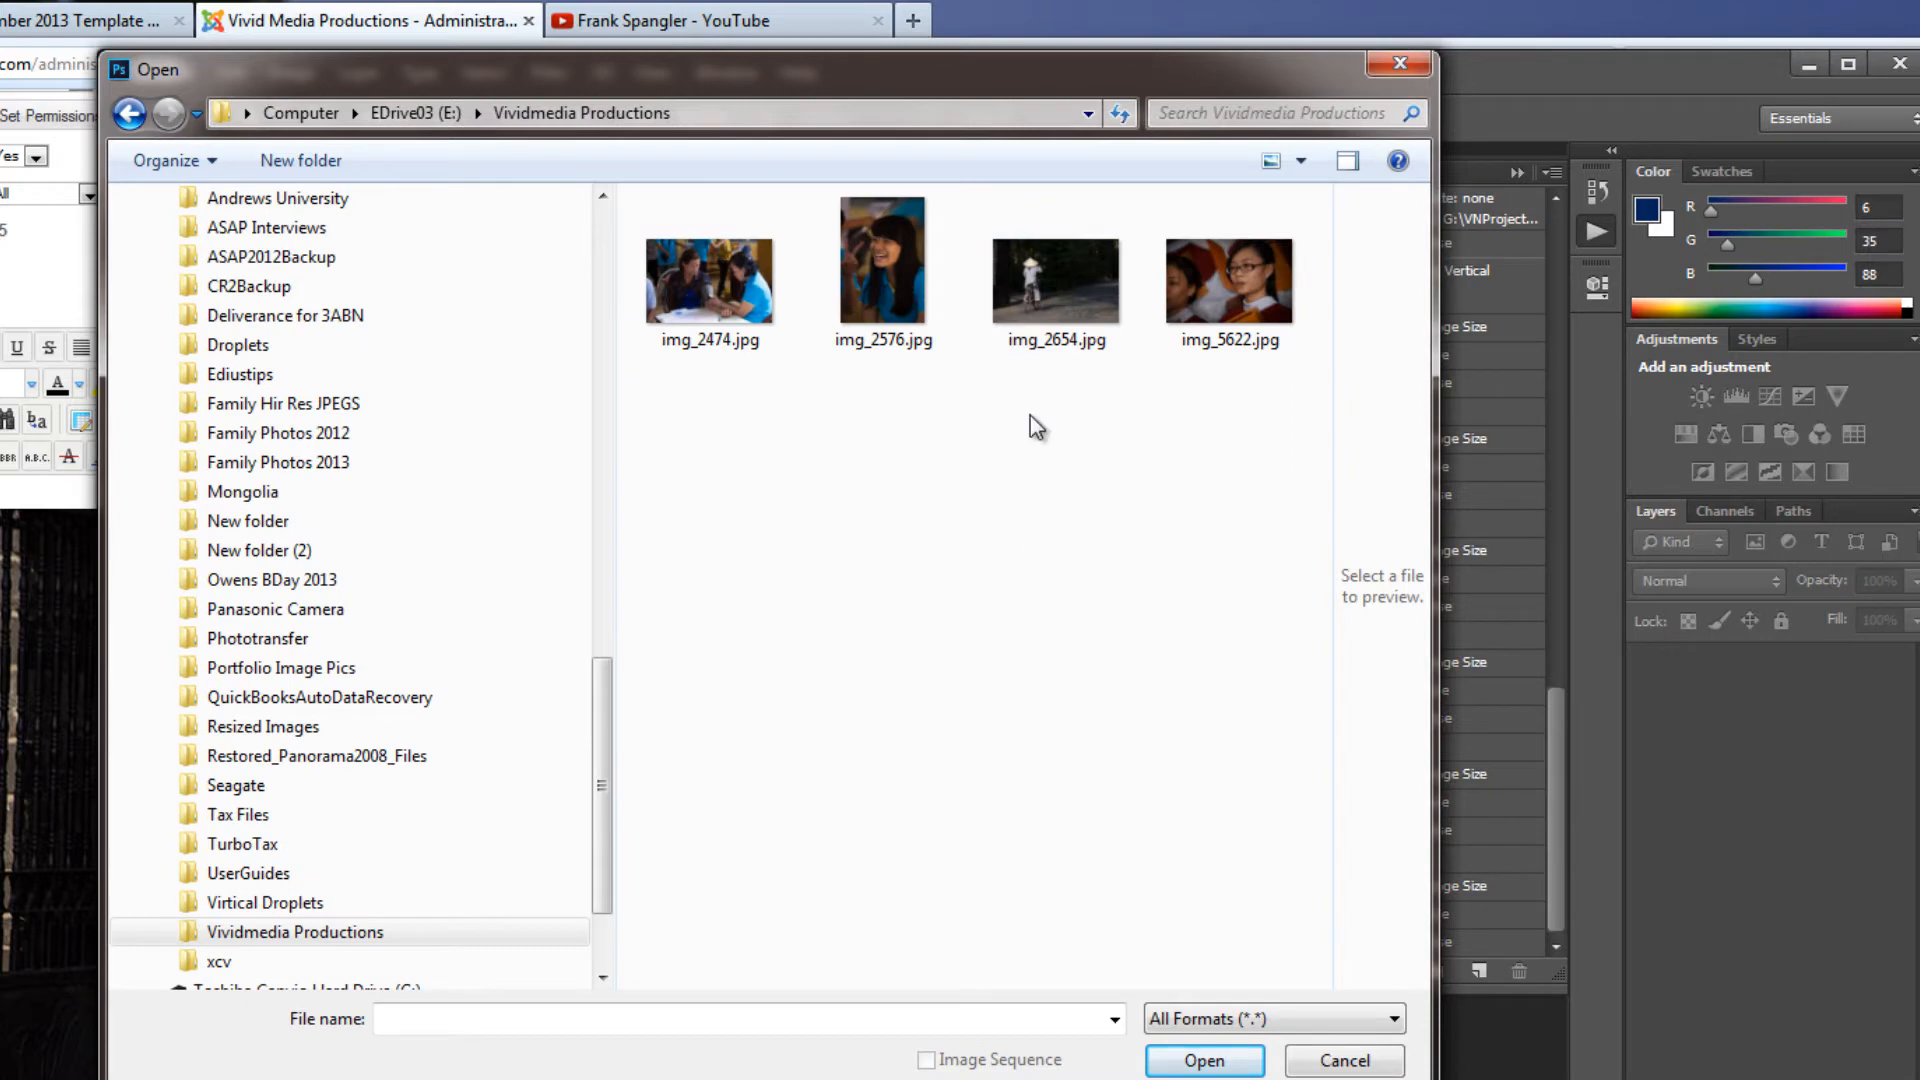
{"action": "double_click", "coordinate": [1040, 276]}
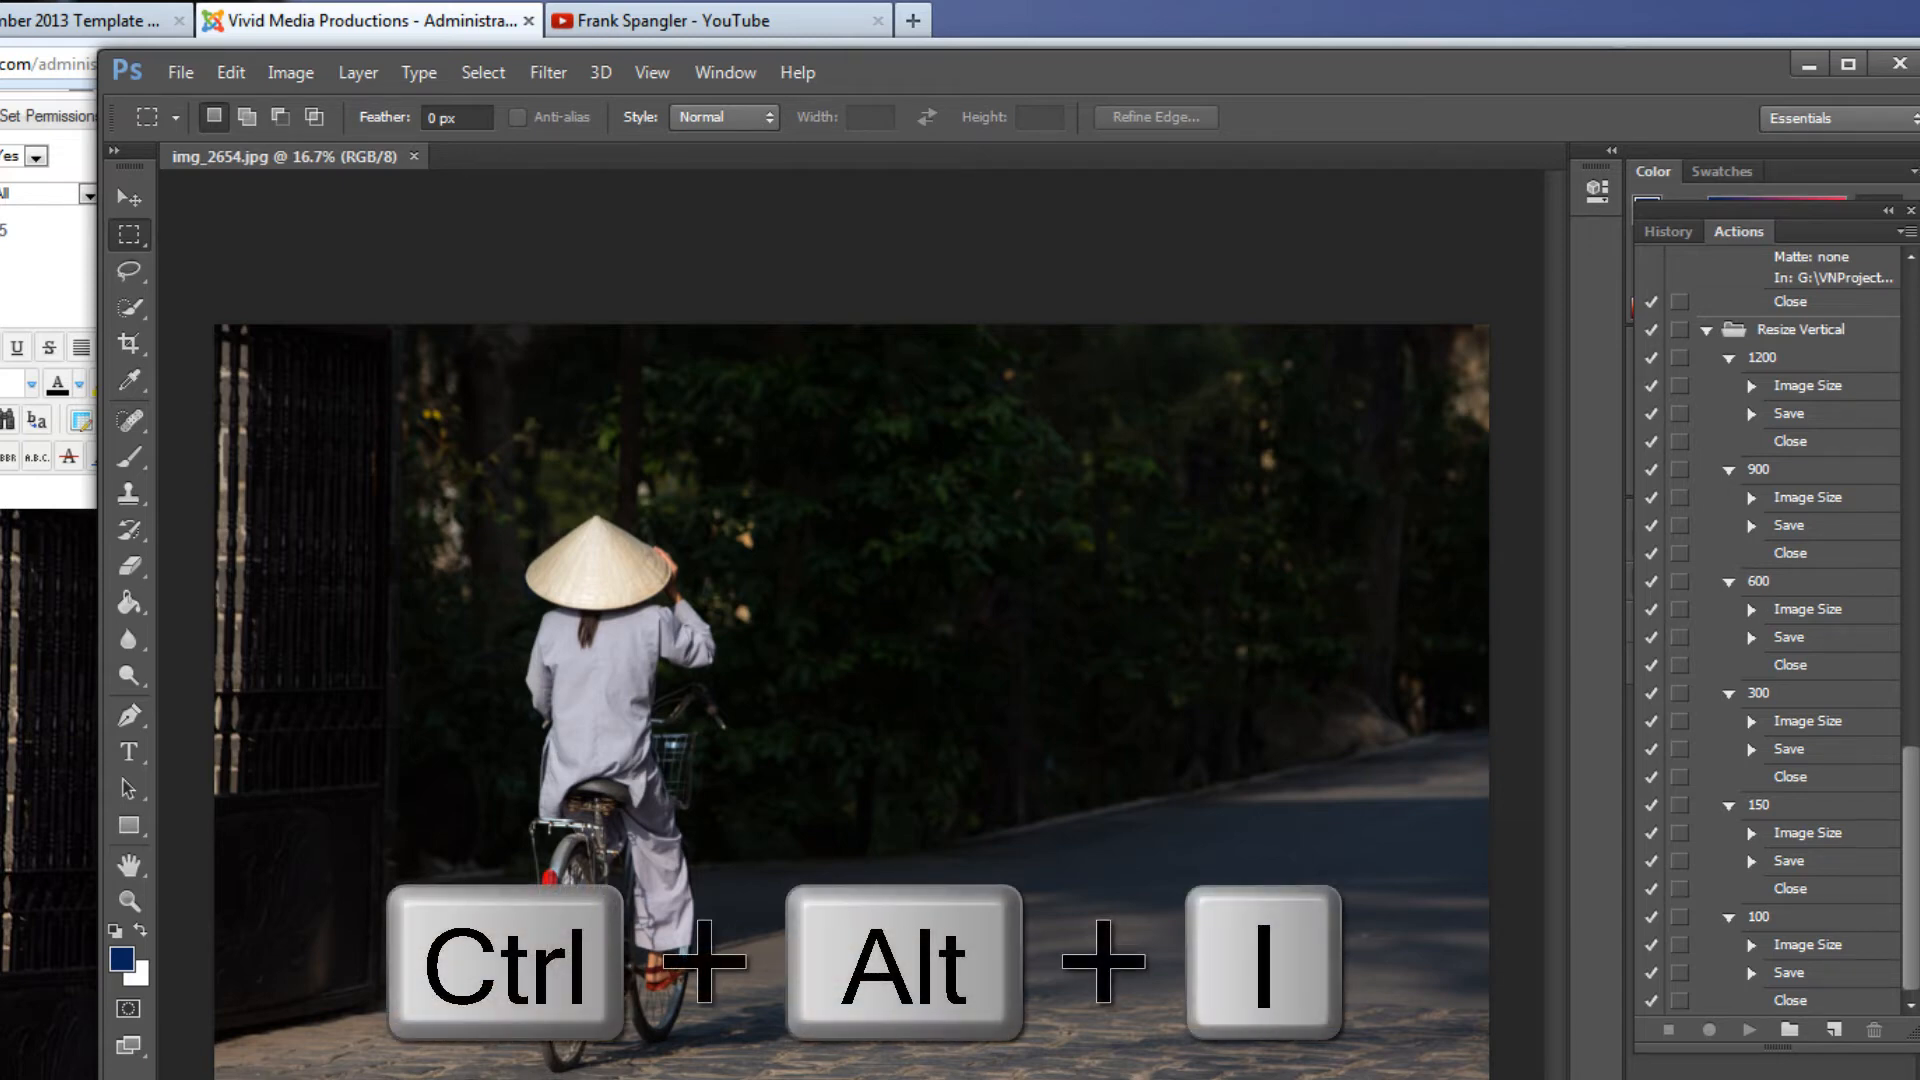
Resize img_2654.jpg to a width of 900 pixels with Image Size, keeping its proportions
{"action": "key", "text": "ctrl+alt+i"}
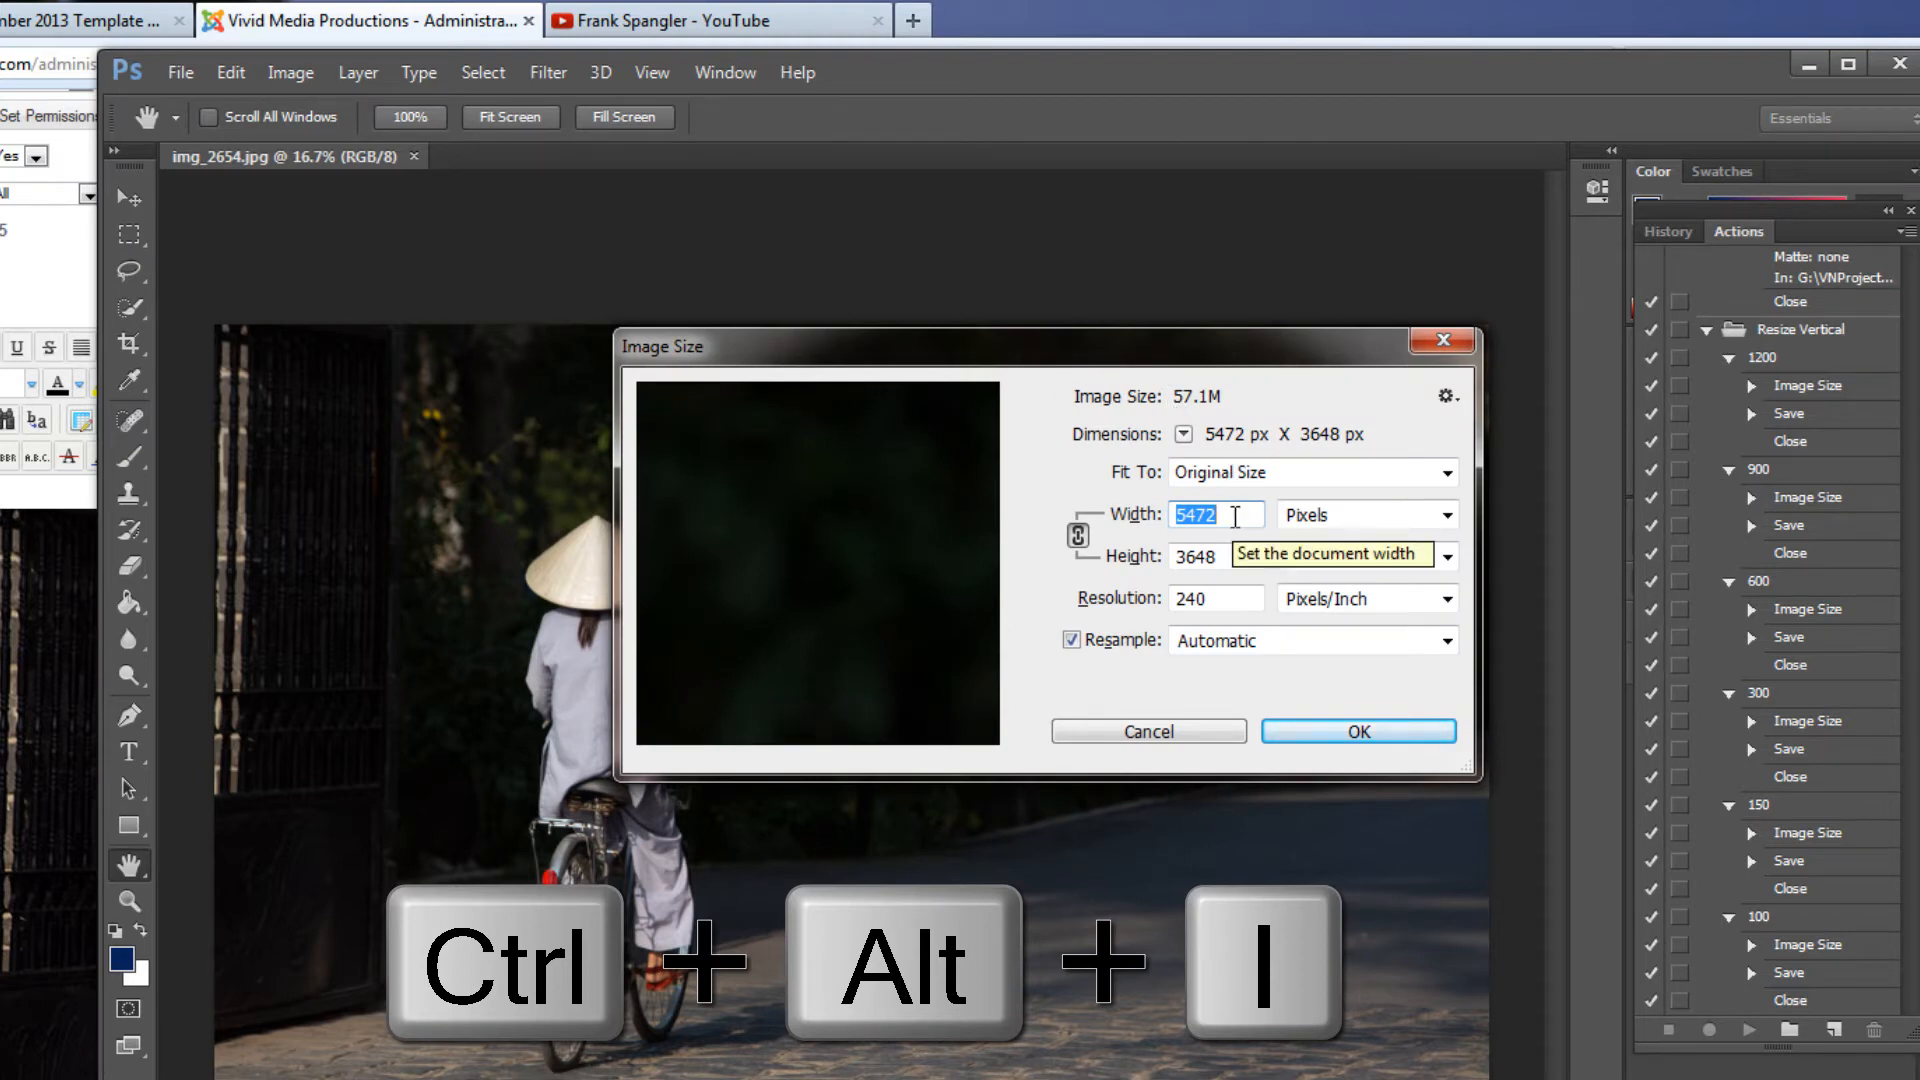
{"action": "left_click", "coordinate": [1235, 516]}
{"action": "left_click_drag", "start_coordinate": [1235, 515], "coordinate": [1161, 516]}
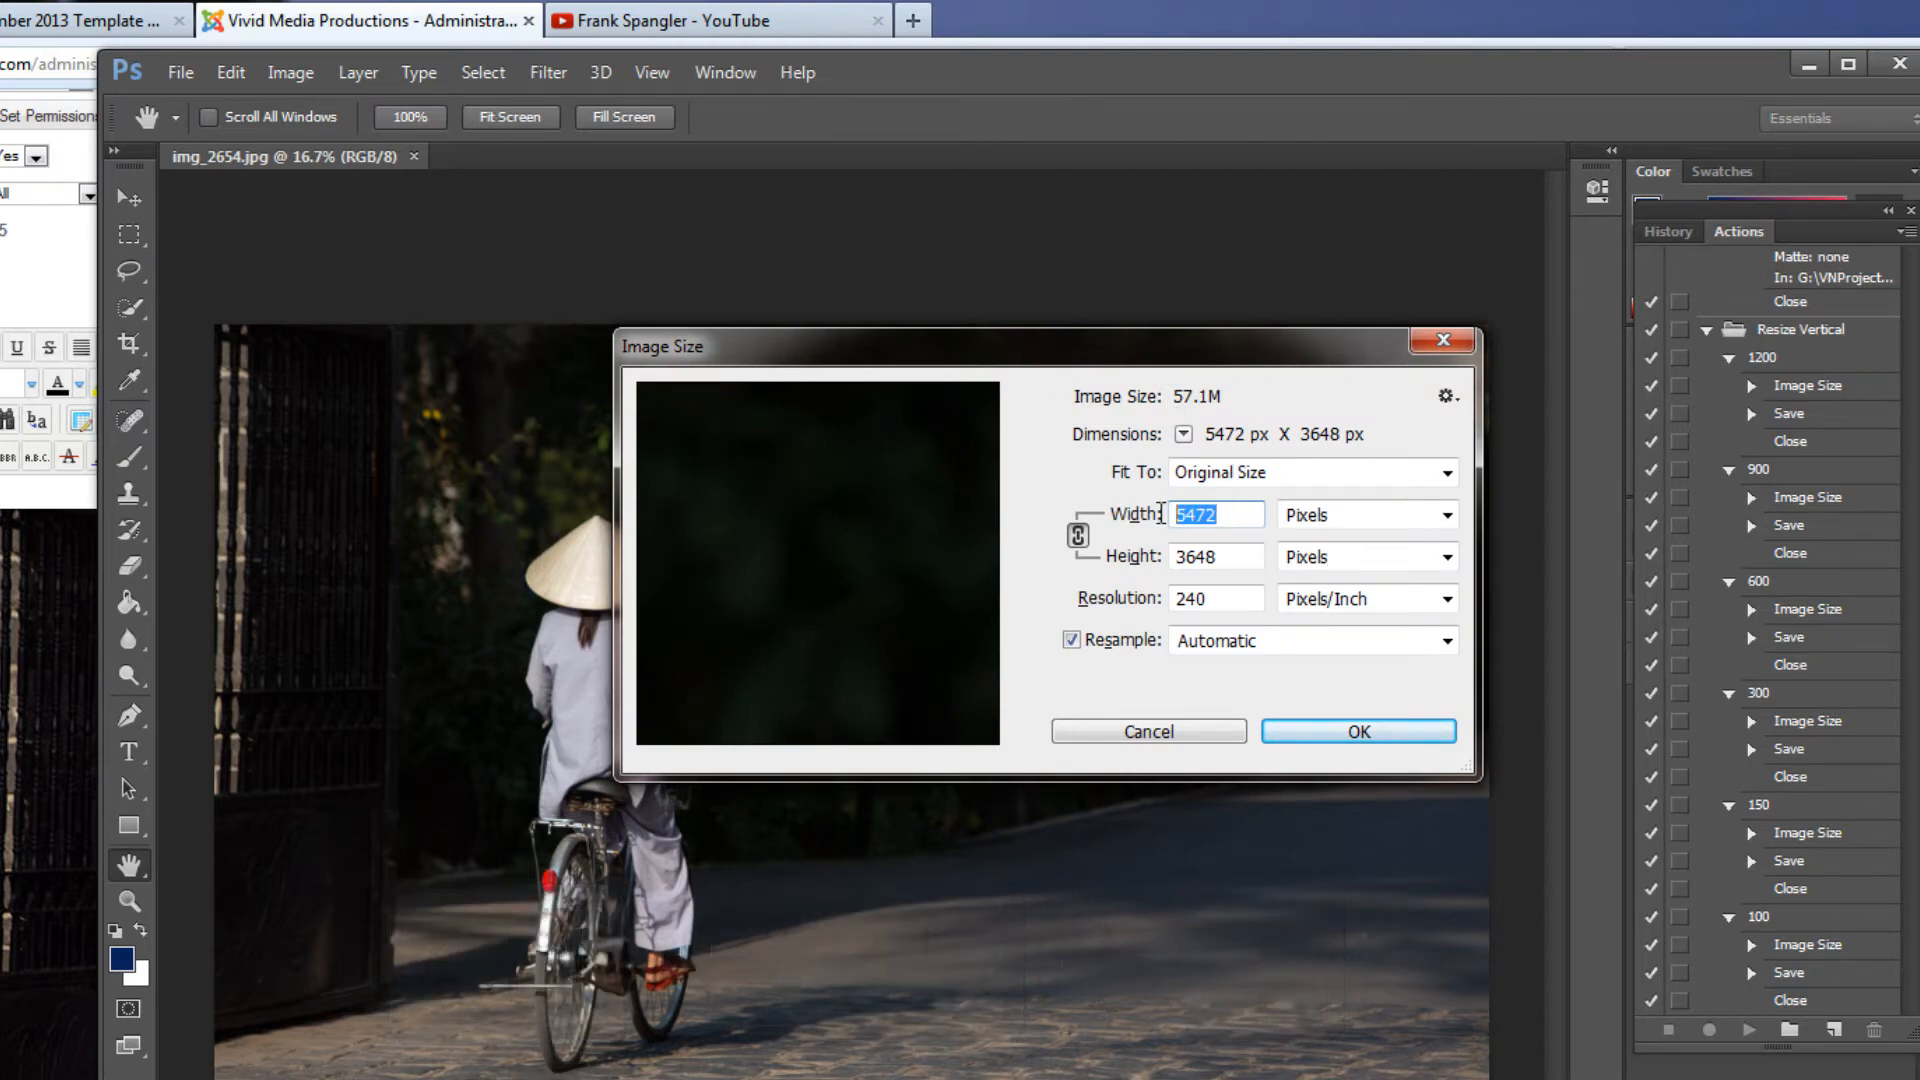
{"action": "type", "text": "900"}
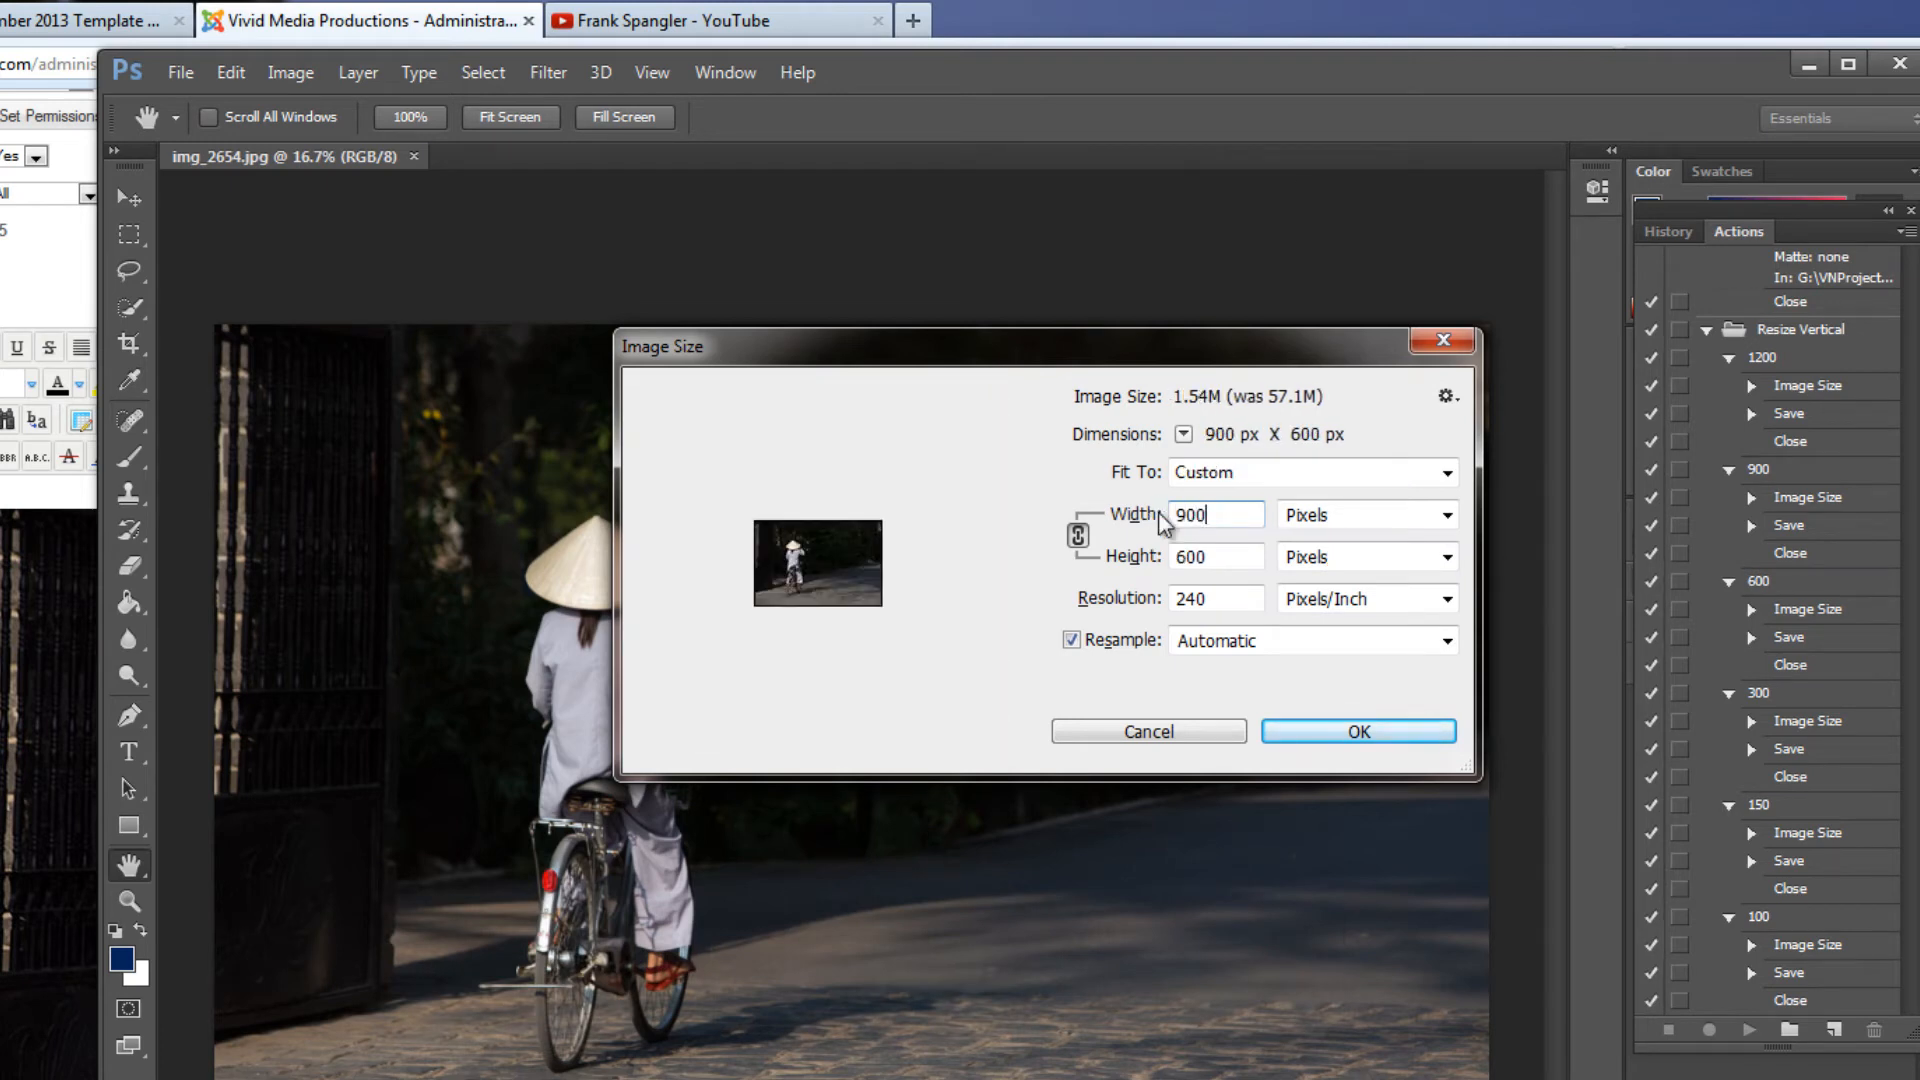
{"action": "left_click", "coordinate": [1357, 735]}
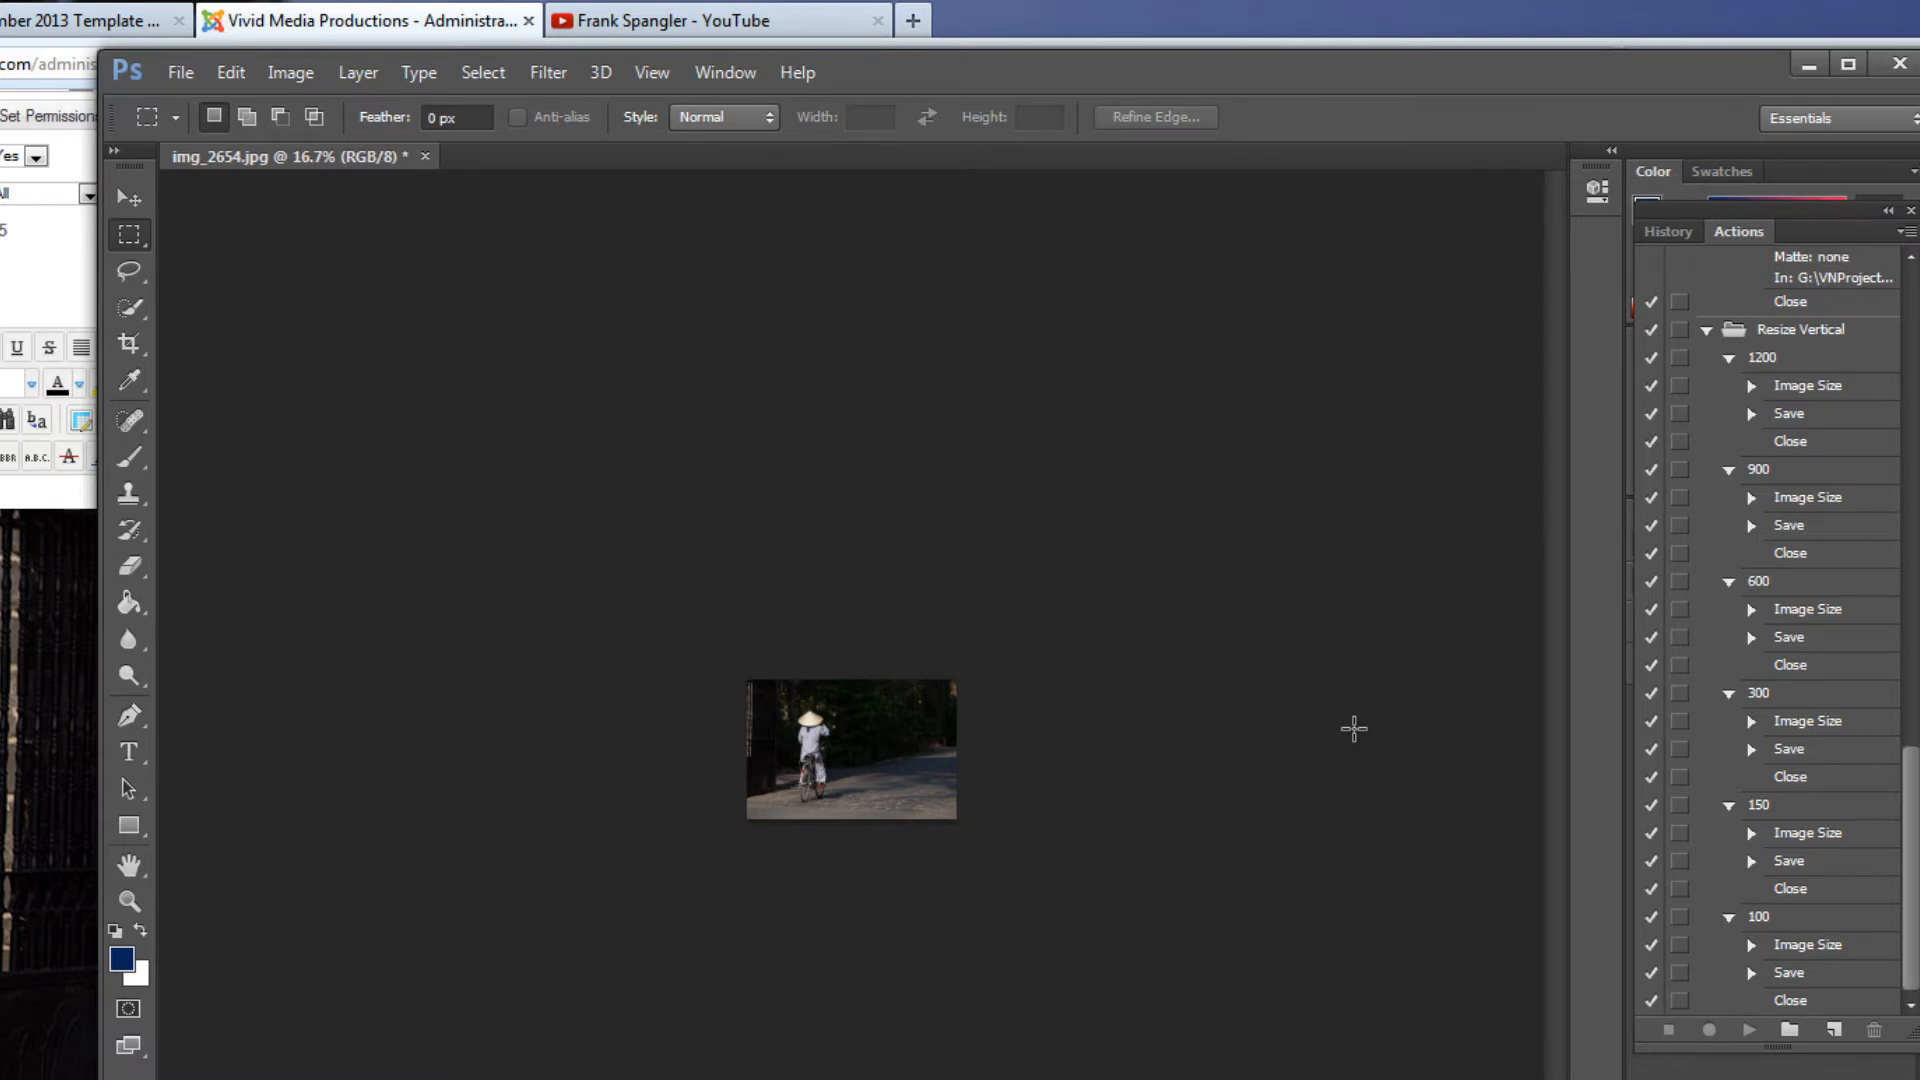
Crop the upper and lower edges of the bicycle photo to about 900 by 430 pixels, keeping its full width
{"action": "key", "text": "ctrl+equal"}
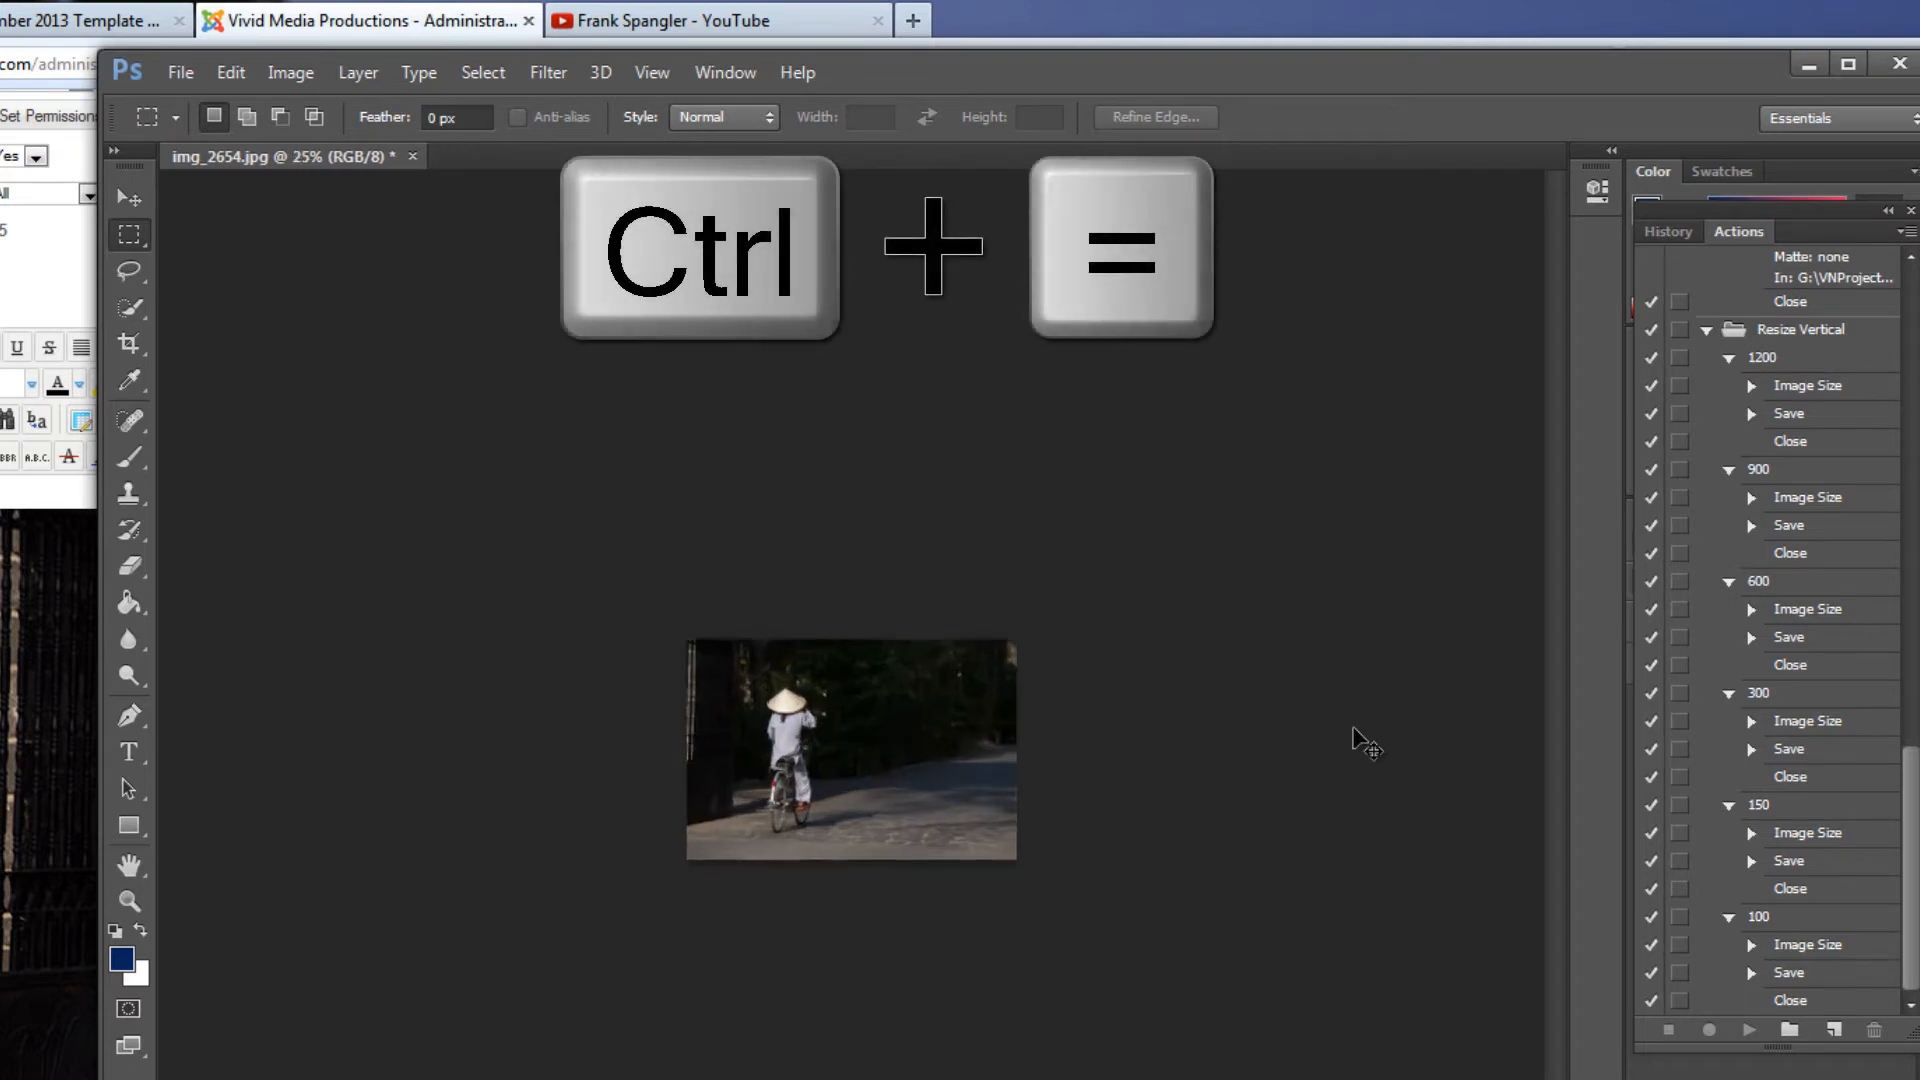
{"action": "key", "text": "ctrl+equal"}
{"action": "key", "text": "ctrl+equal"}
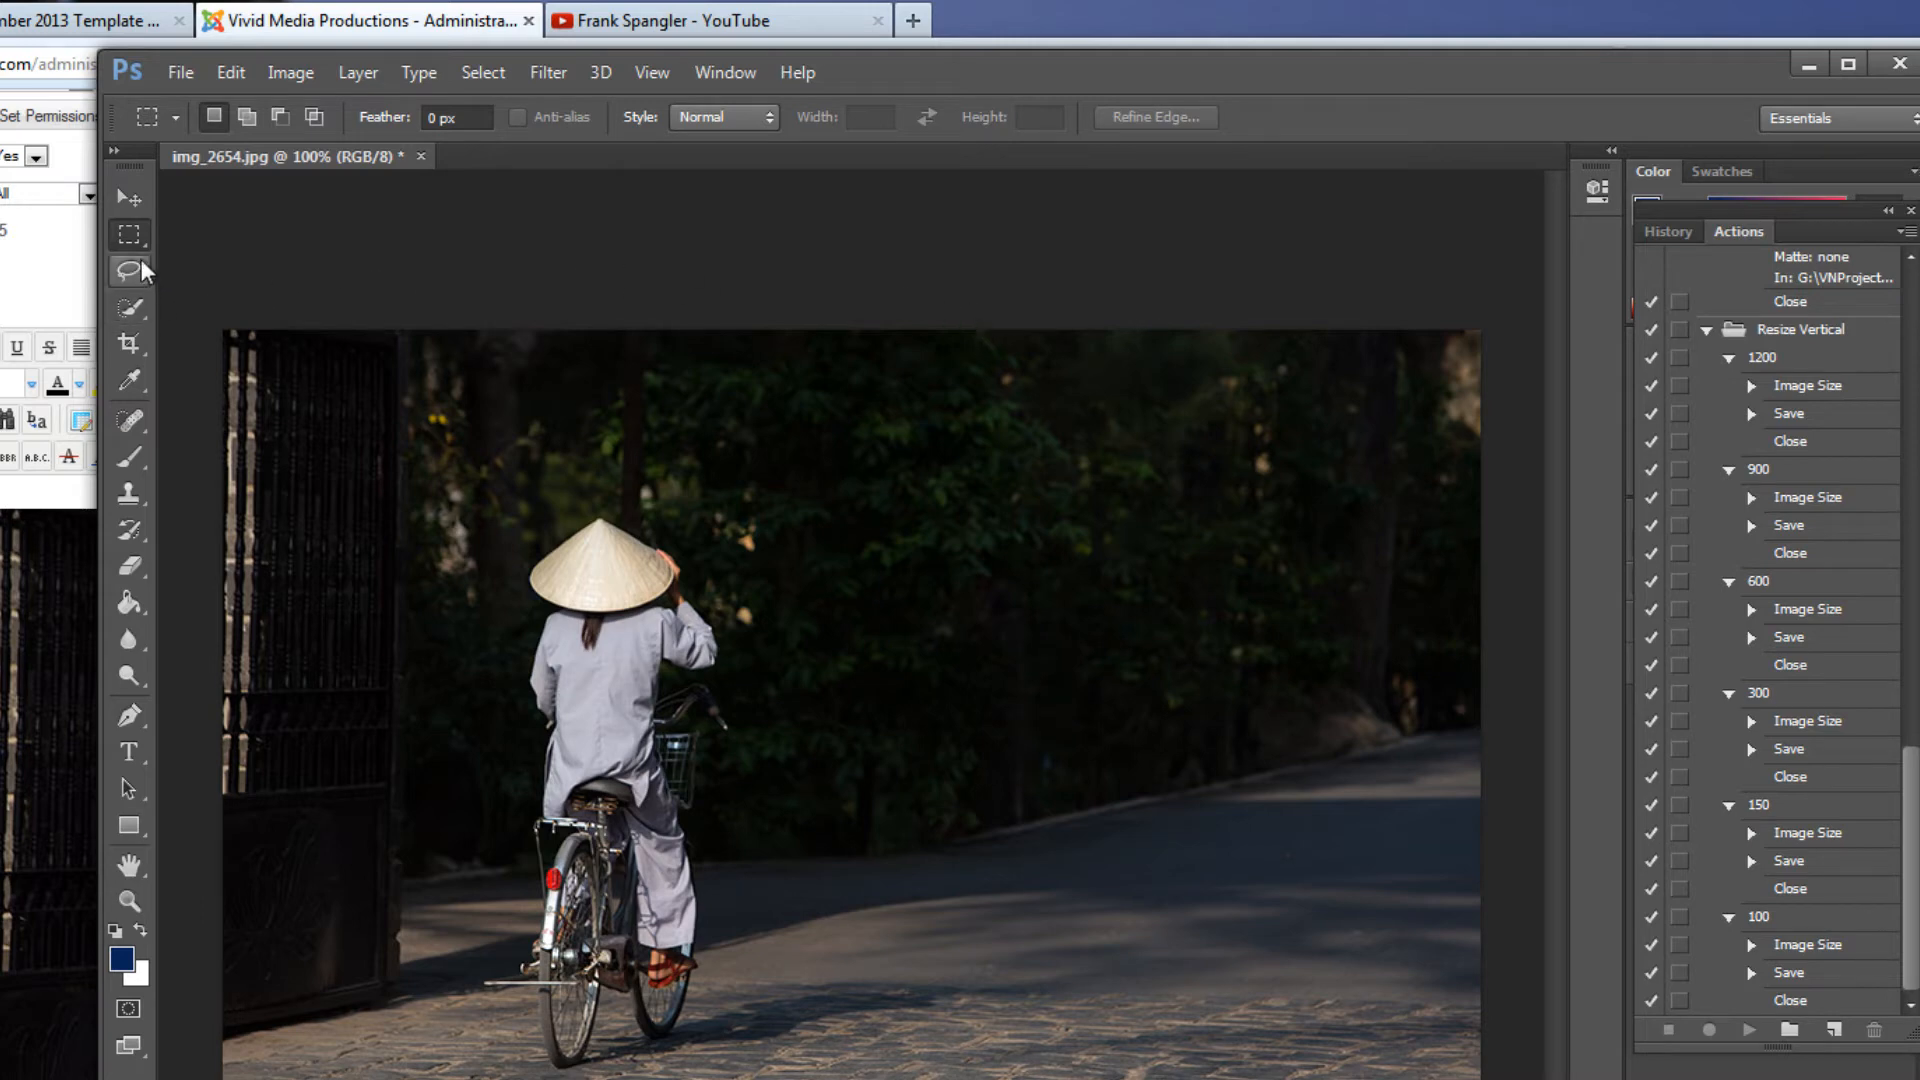
{"action": "left_click", "coordinate": [129, 343]}
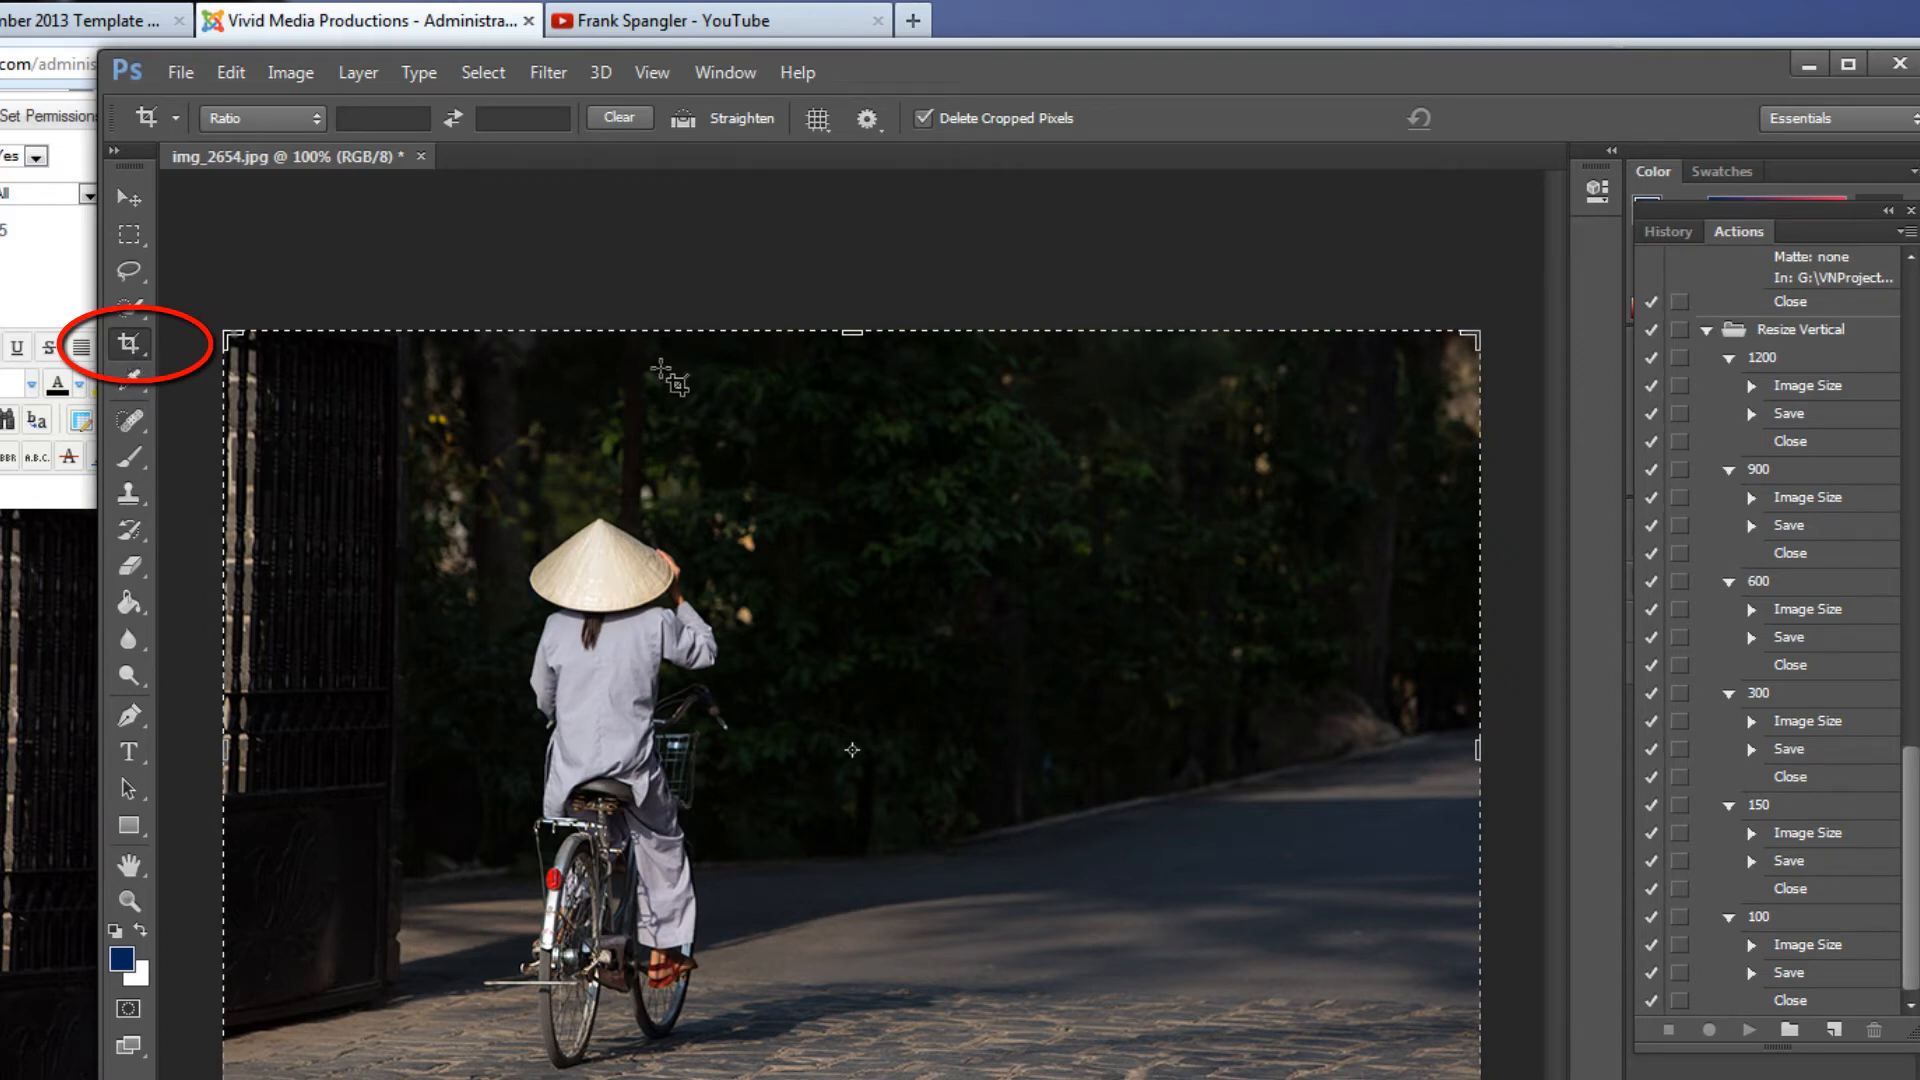
{"action": "left_click_drag", "start_coordinate": [852, 333], "coordinate": [812, 338]}
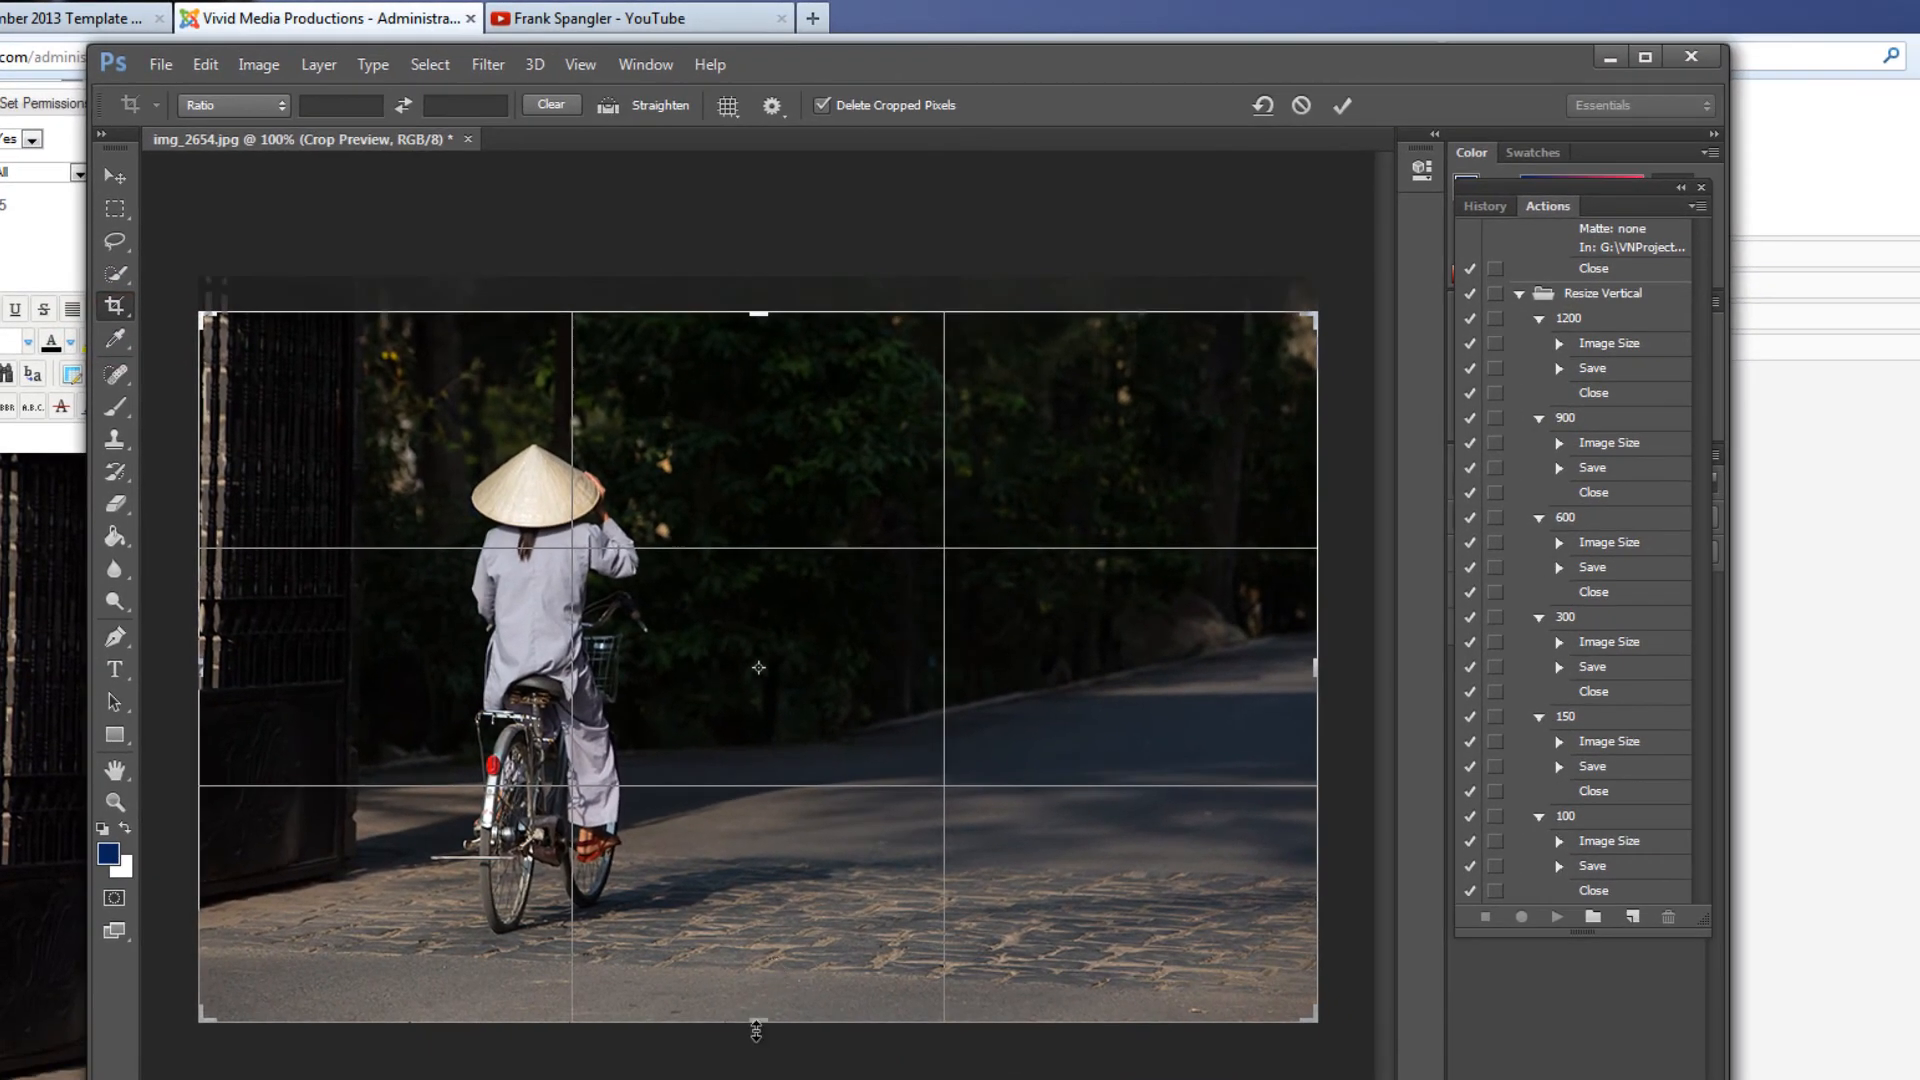
{"action": "left_click_drag", "start_coordinate": [759, 1029], "coordinate": [760, 988]}
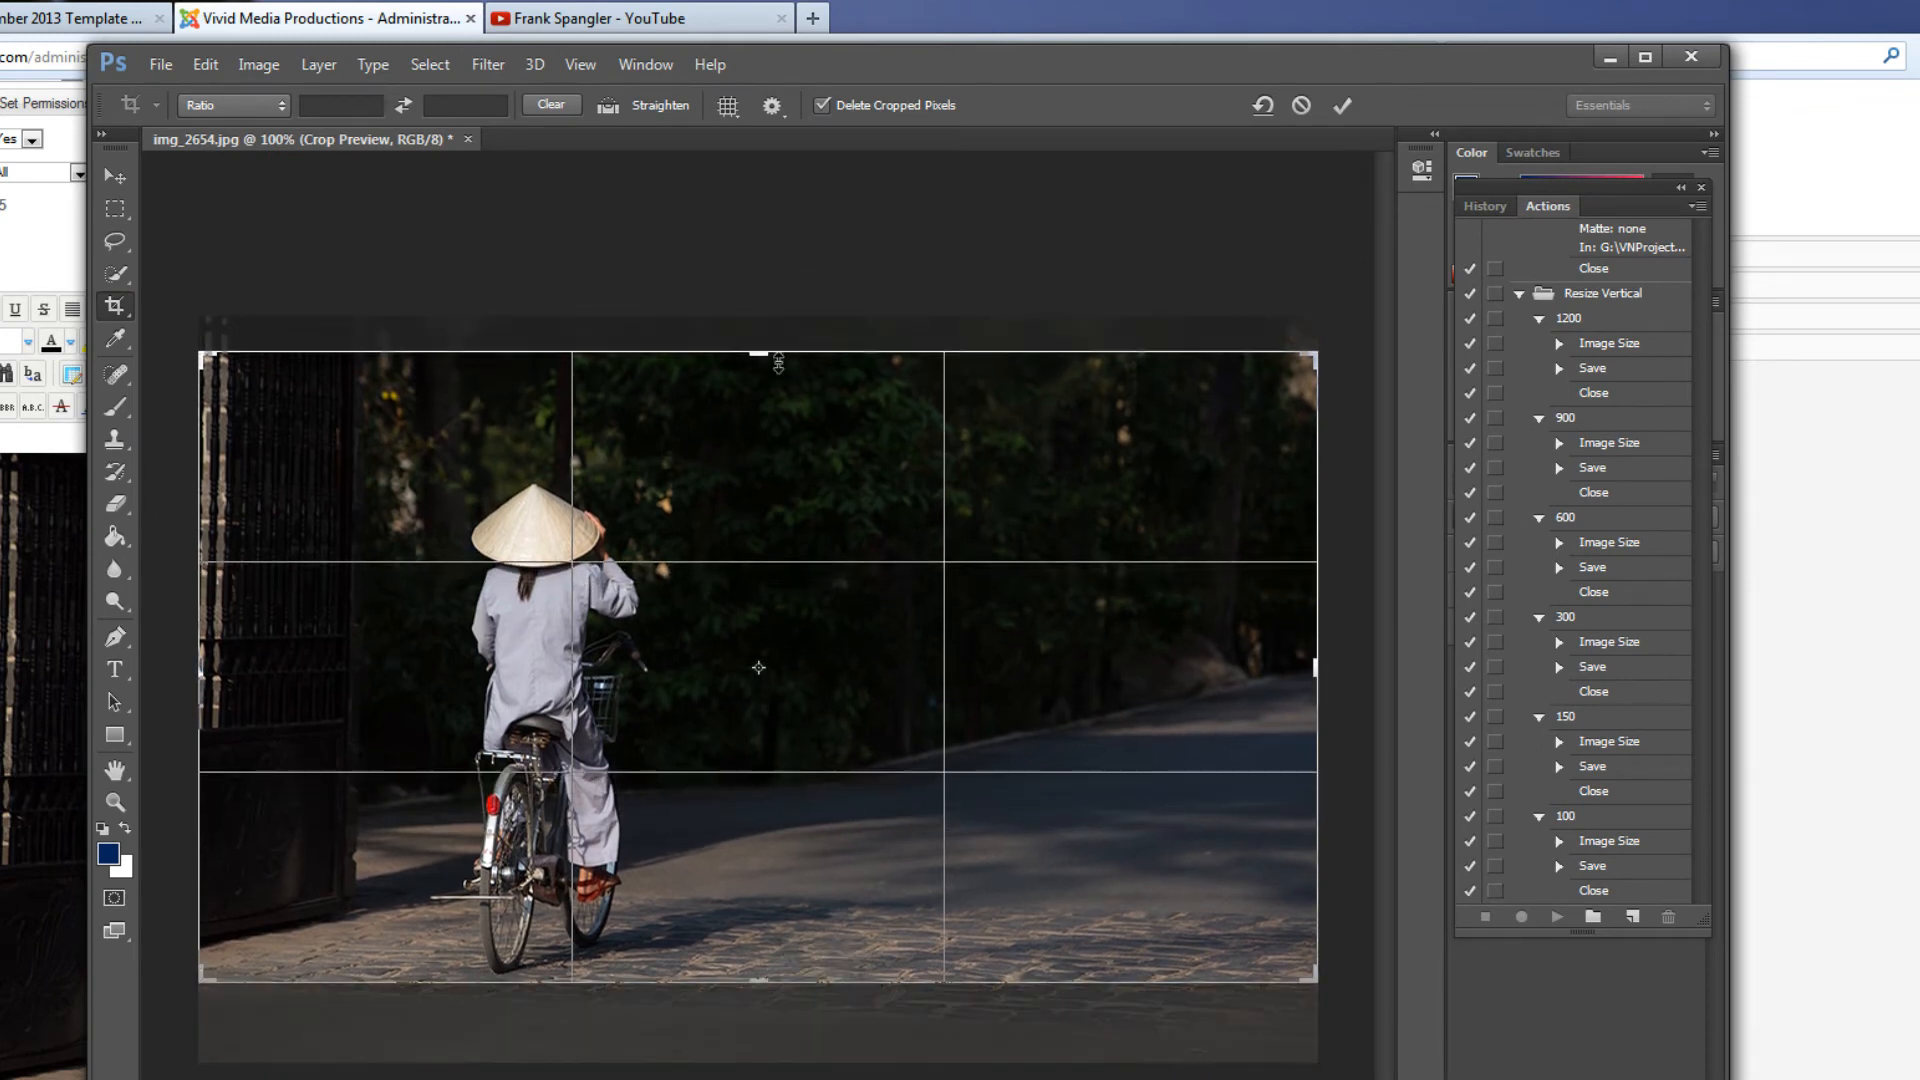
{"action": "left_click_drag", "start_coordinate": [760, 347], "coordinate": [771, 420]}
{"action": "left_click_drag", "start_coordinate": [759, 932], "coordinate": [761, 937]}
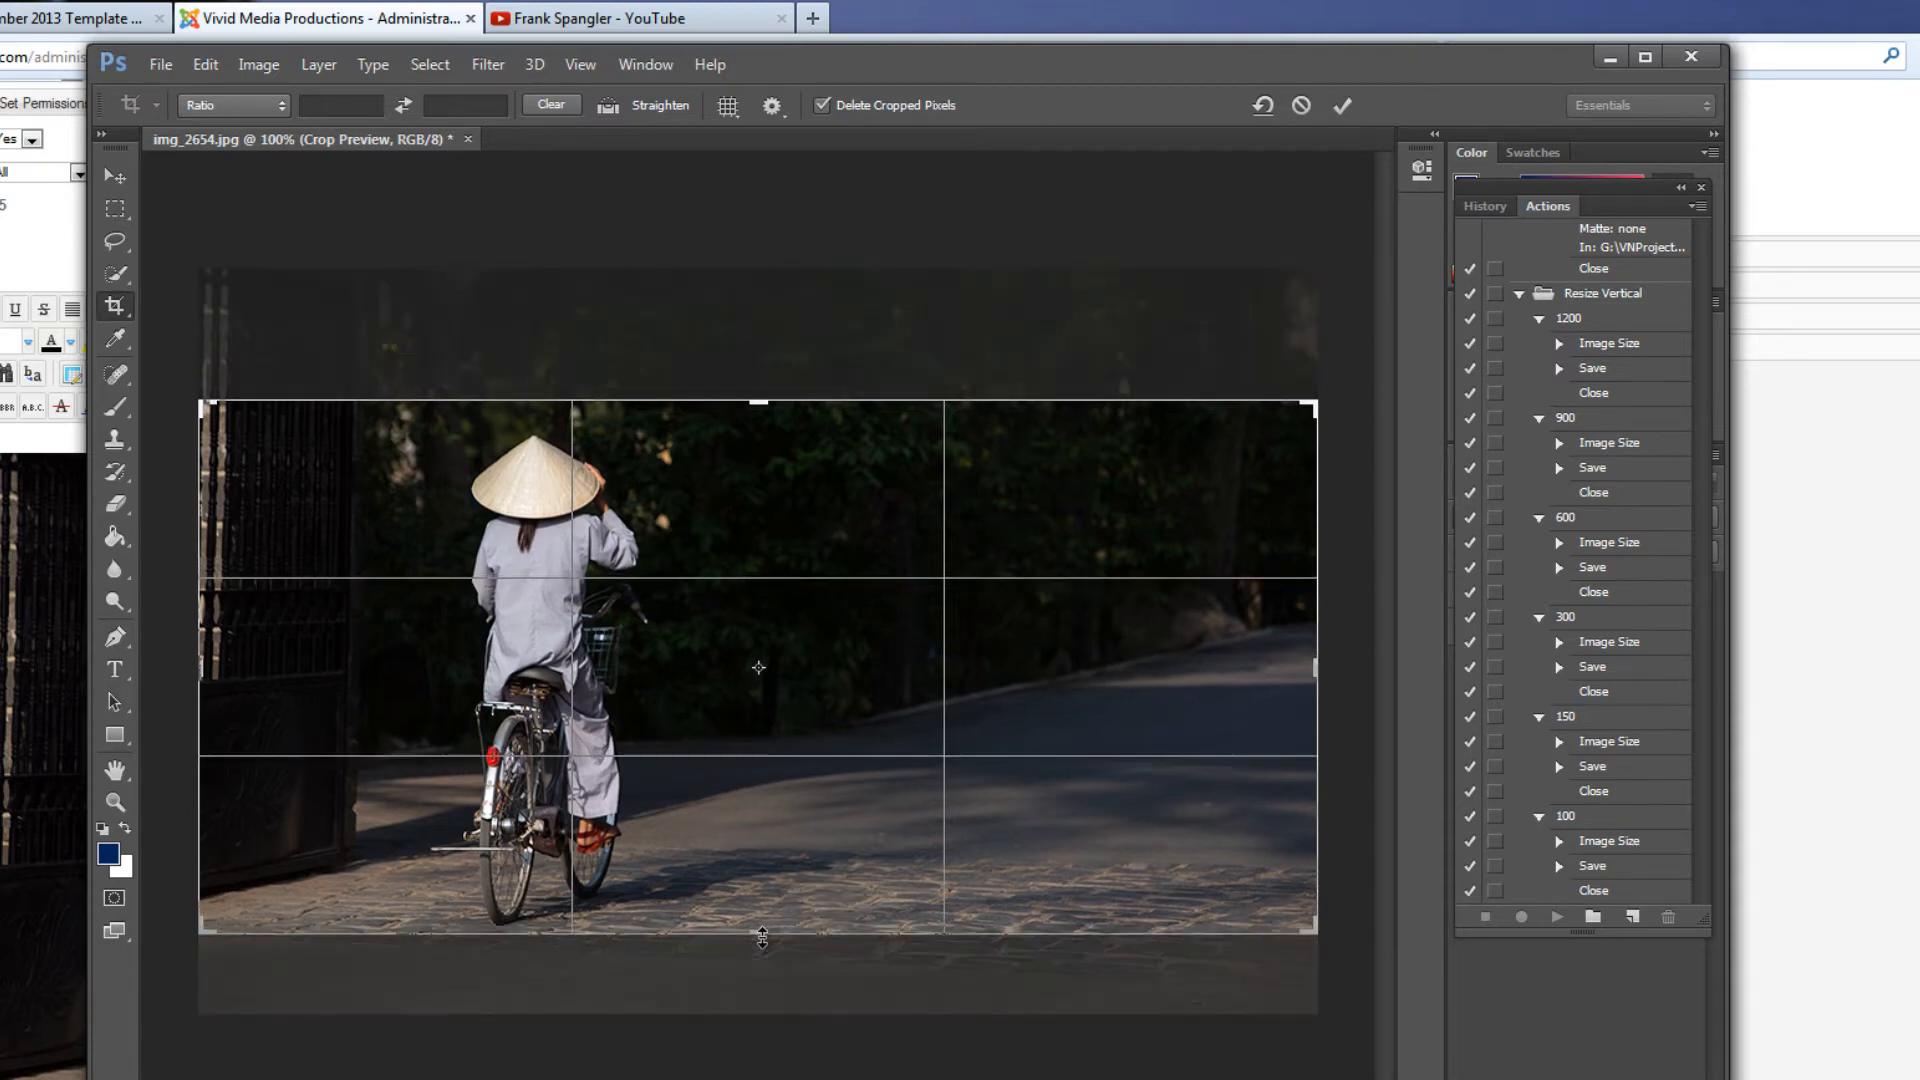
{"action": "key", "text": "Return"}
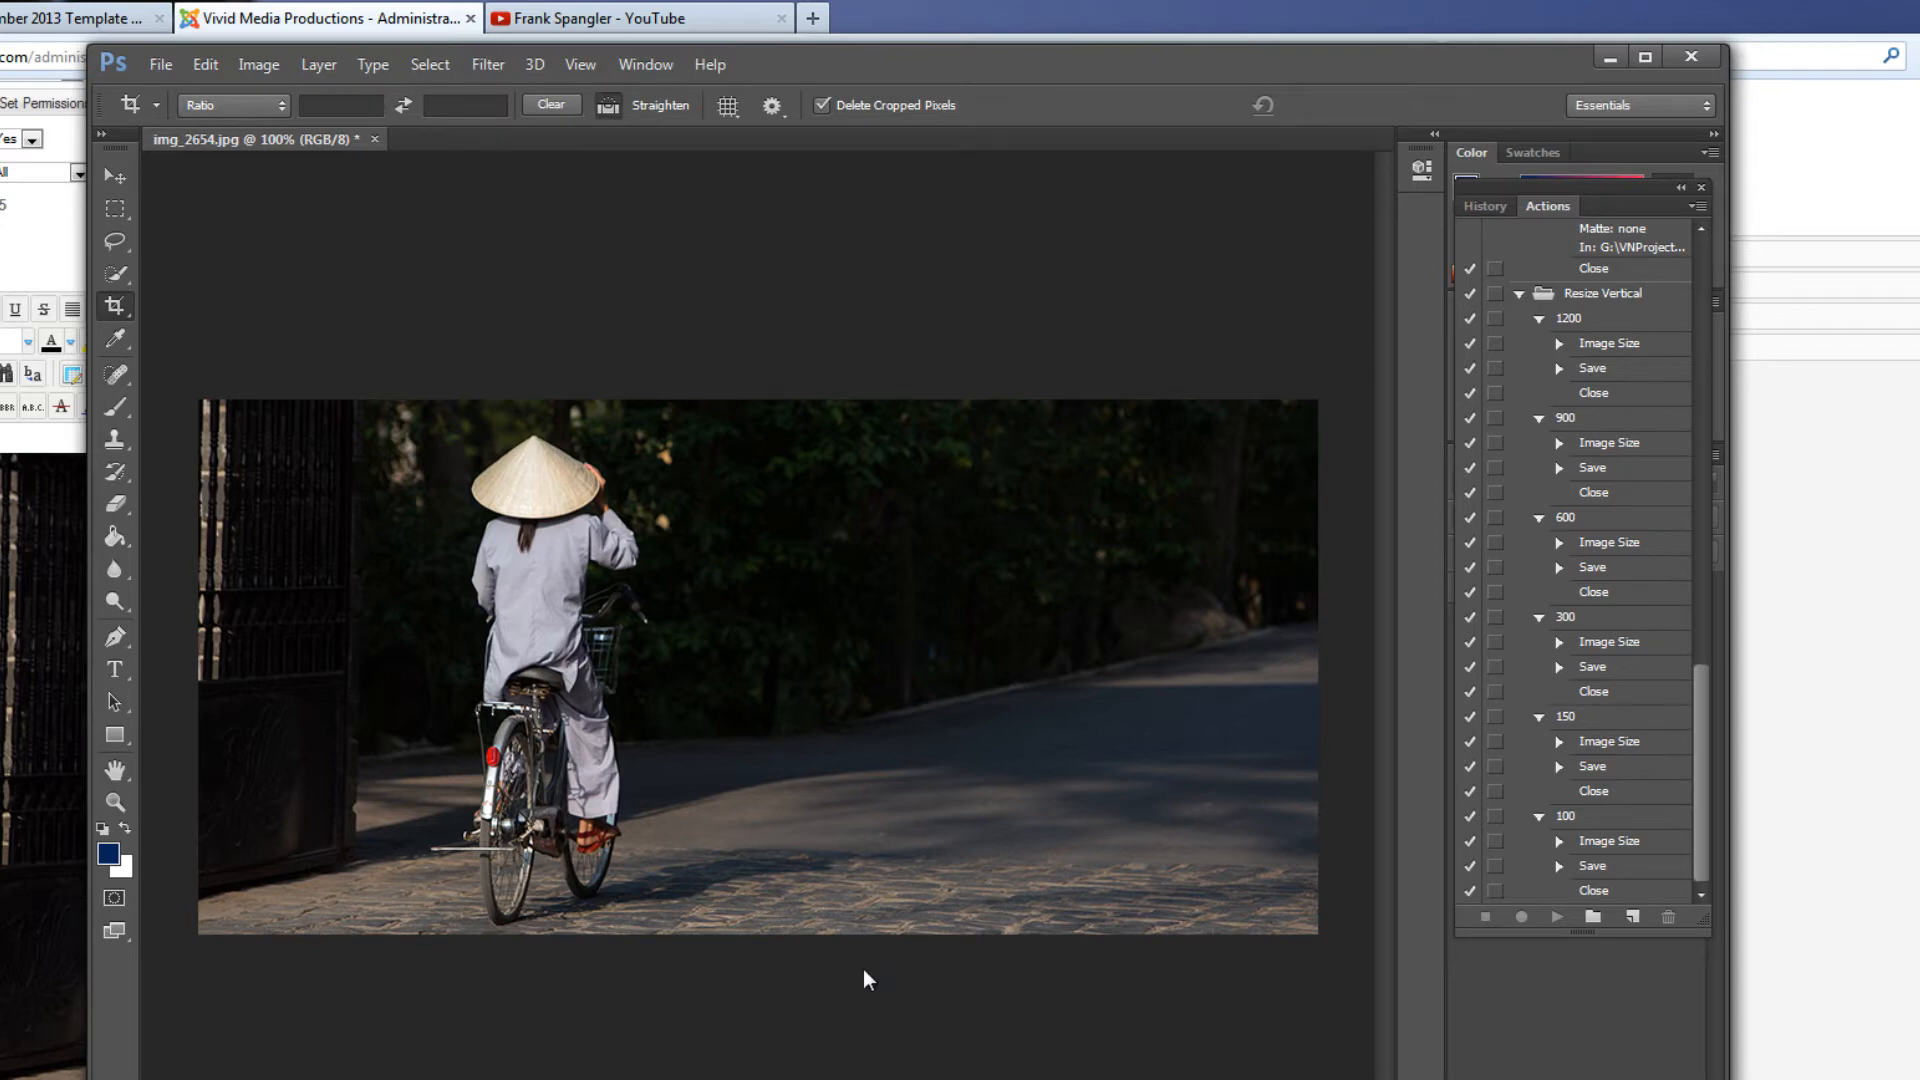
Save the cropped photo as a new JPEG named img_2654_900.jpg at quality 9
{"action": "key", "text": "ctrl+shift+s"}
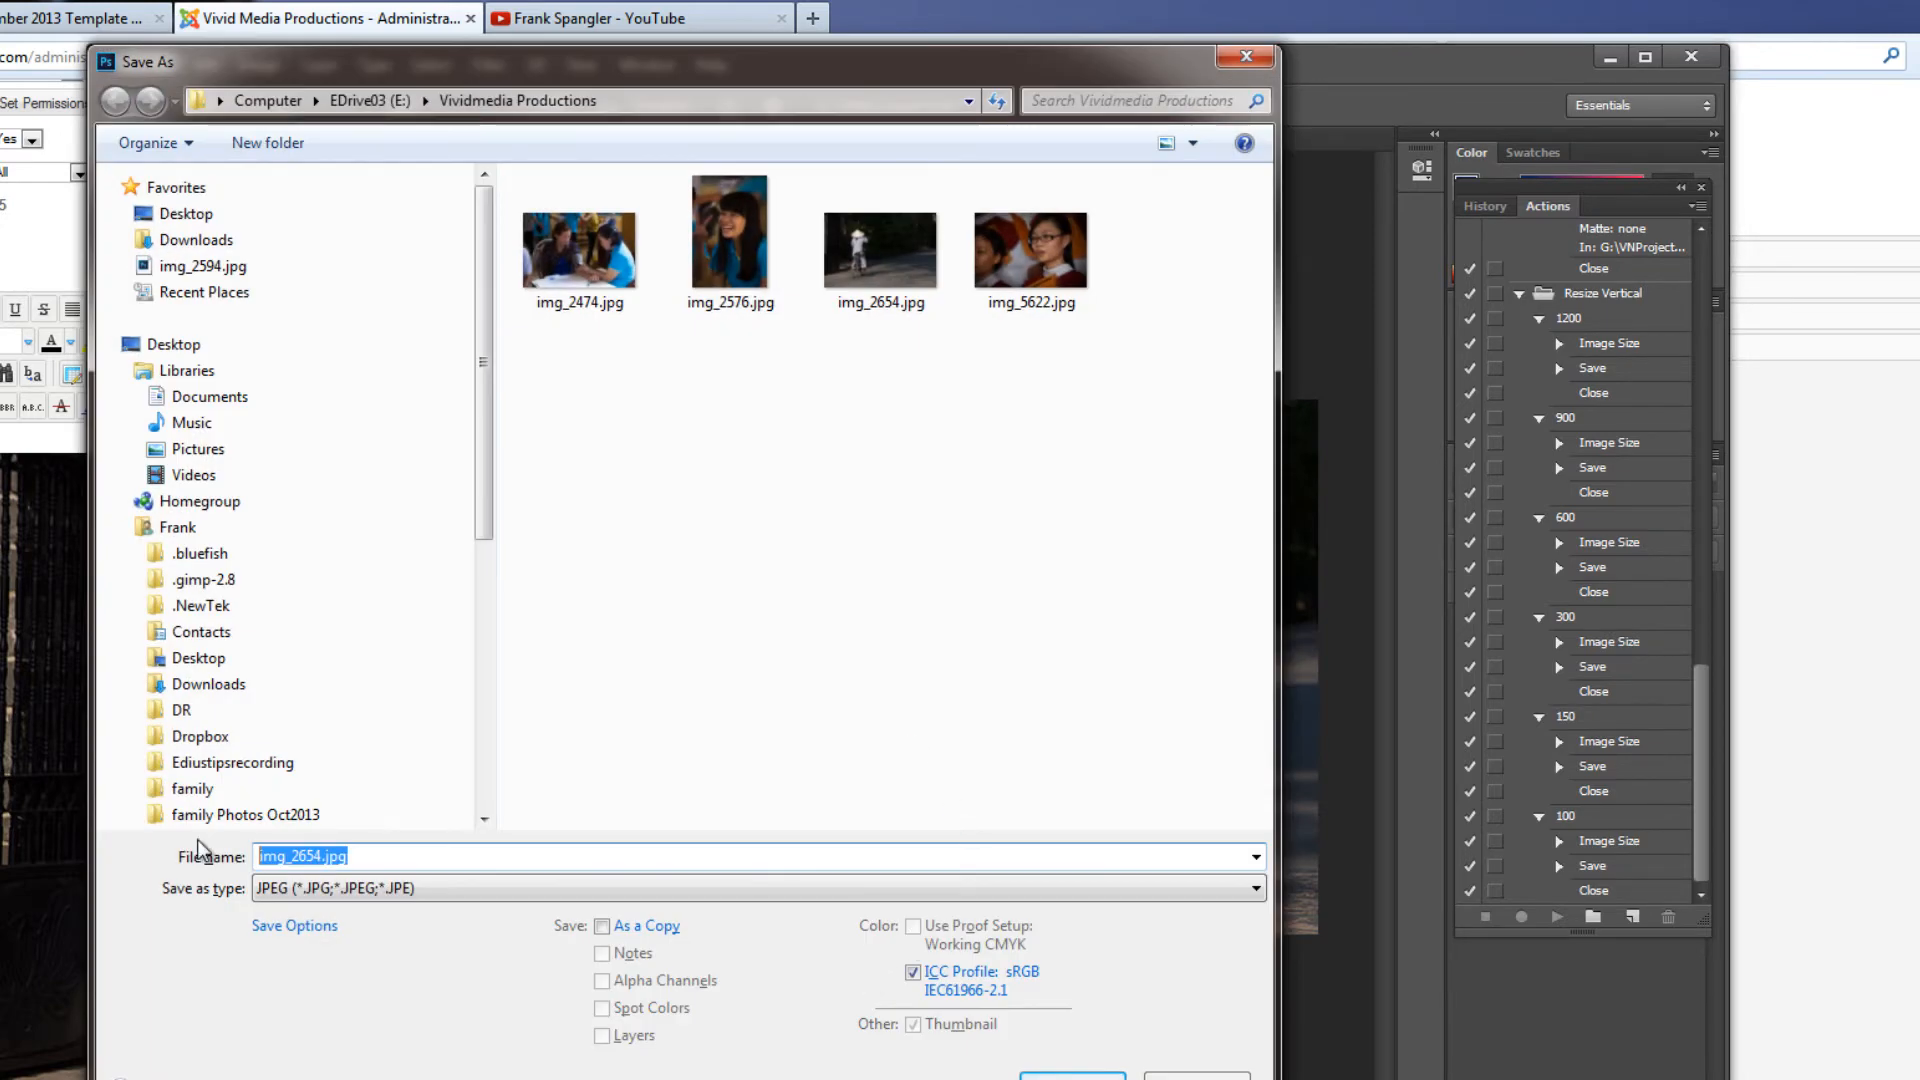
{"action": "left_click", "coordinate": [323, 855]}
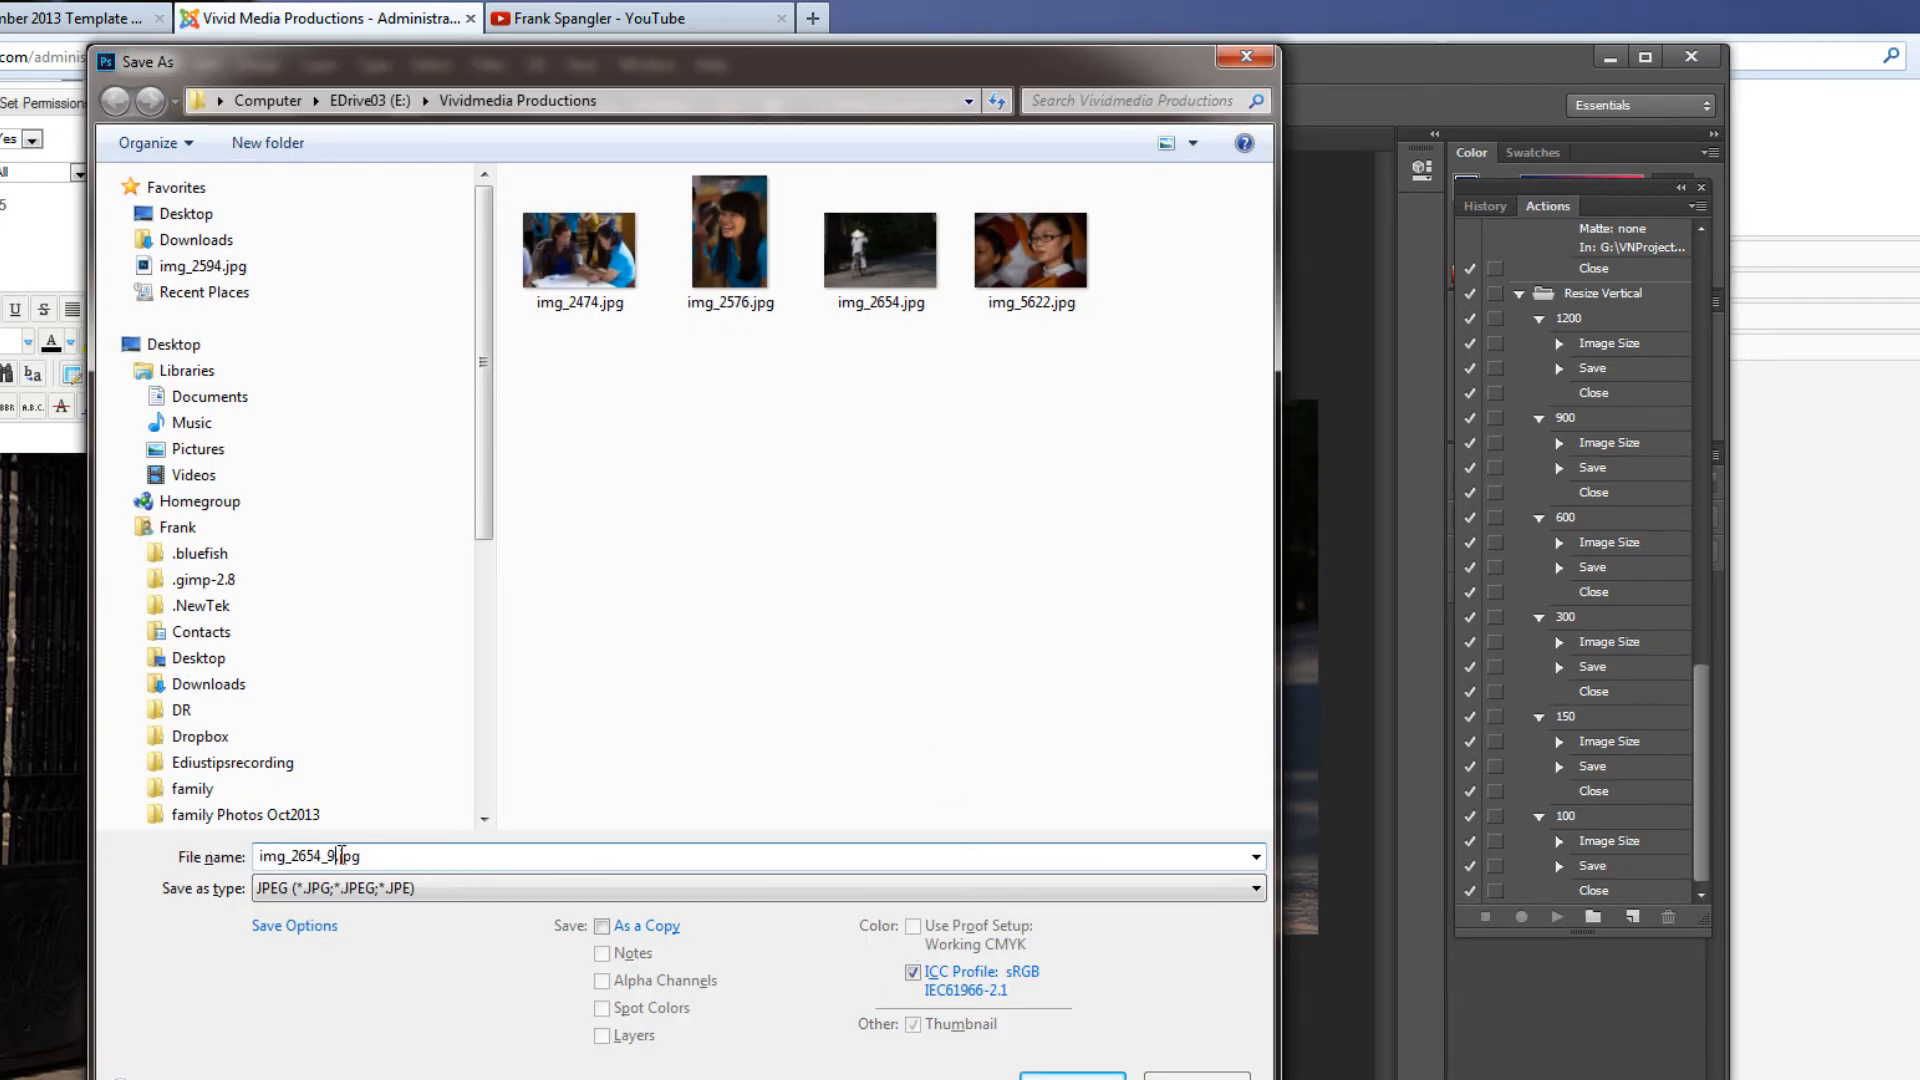
{"action": "type", "text": "_900"}
{"action": "left_click", "coordinate": [1072, 1075]}
{"action": "left_click", "coordinate": [1075, 358]}
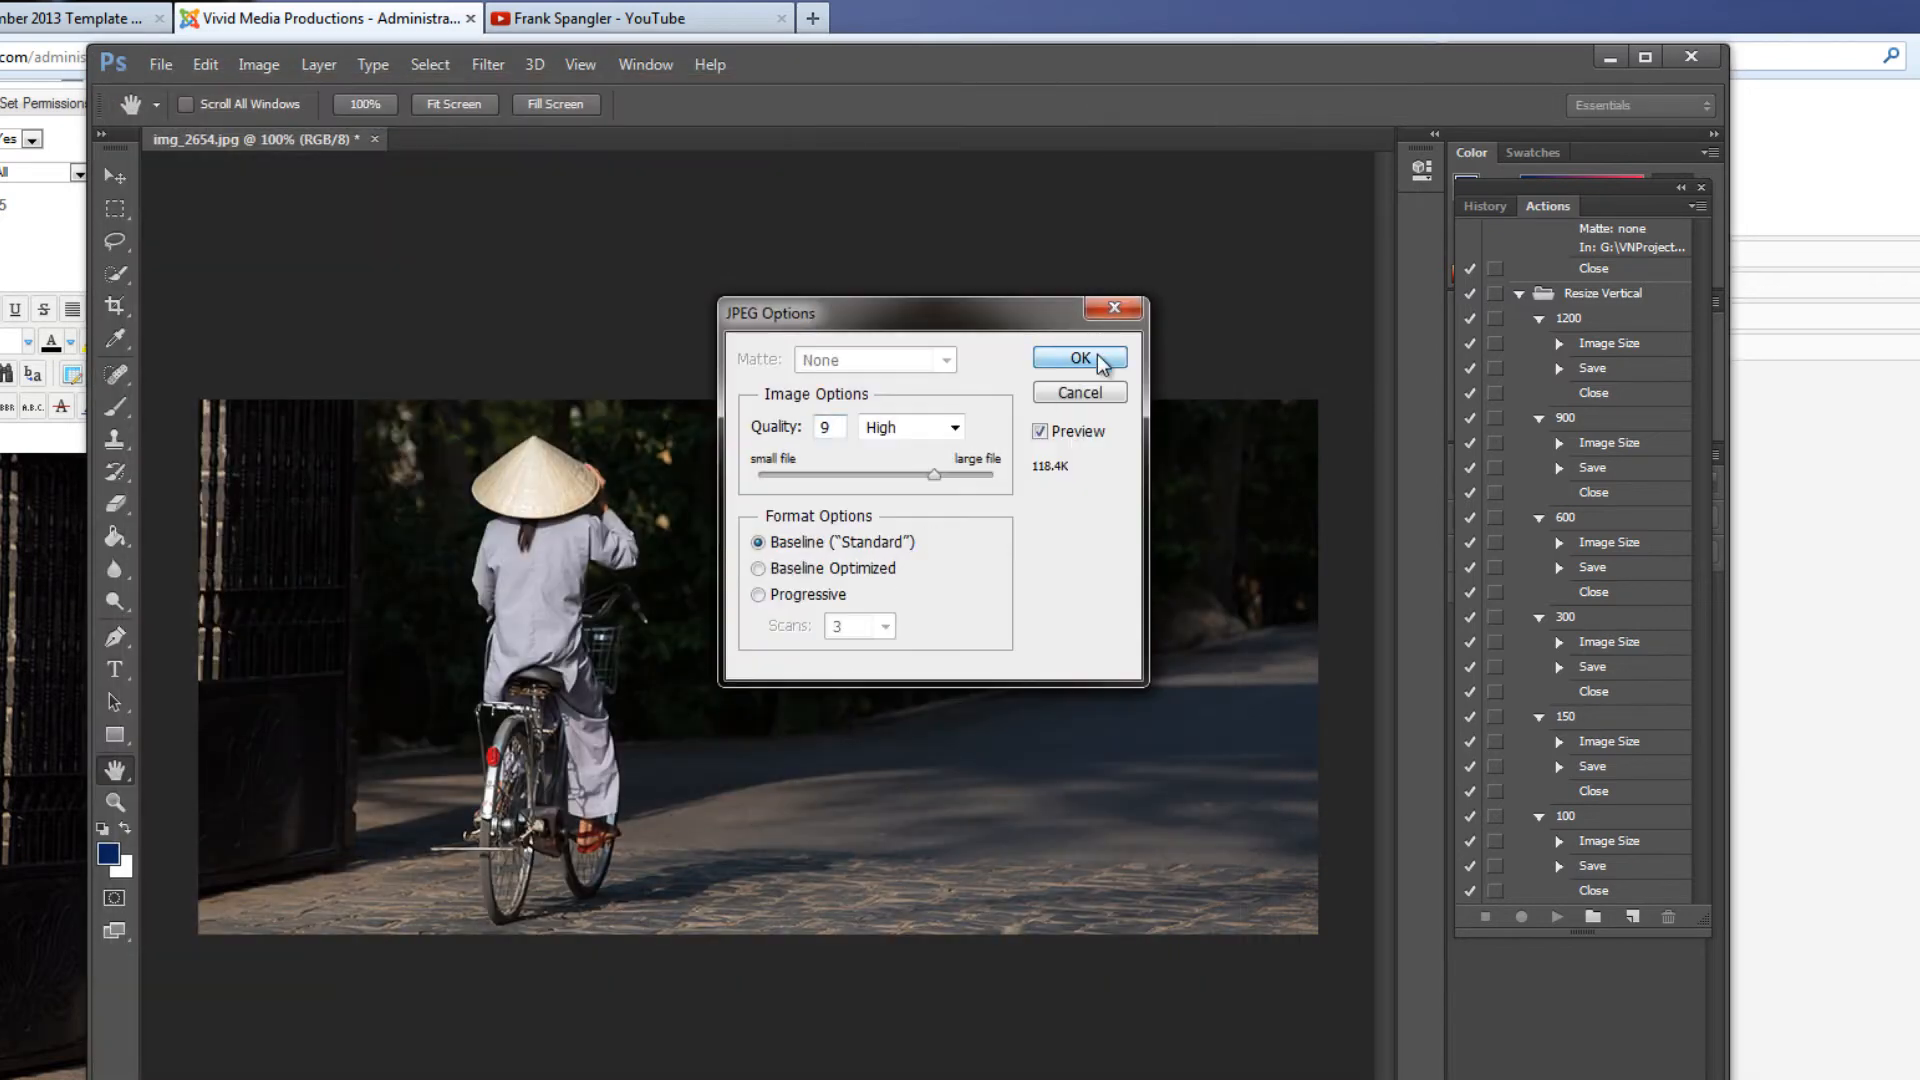
{"action": "key", "text": "c"}
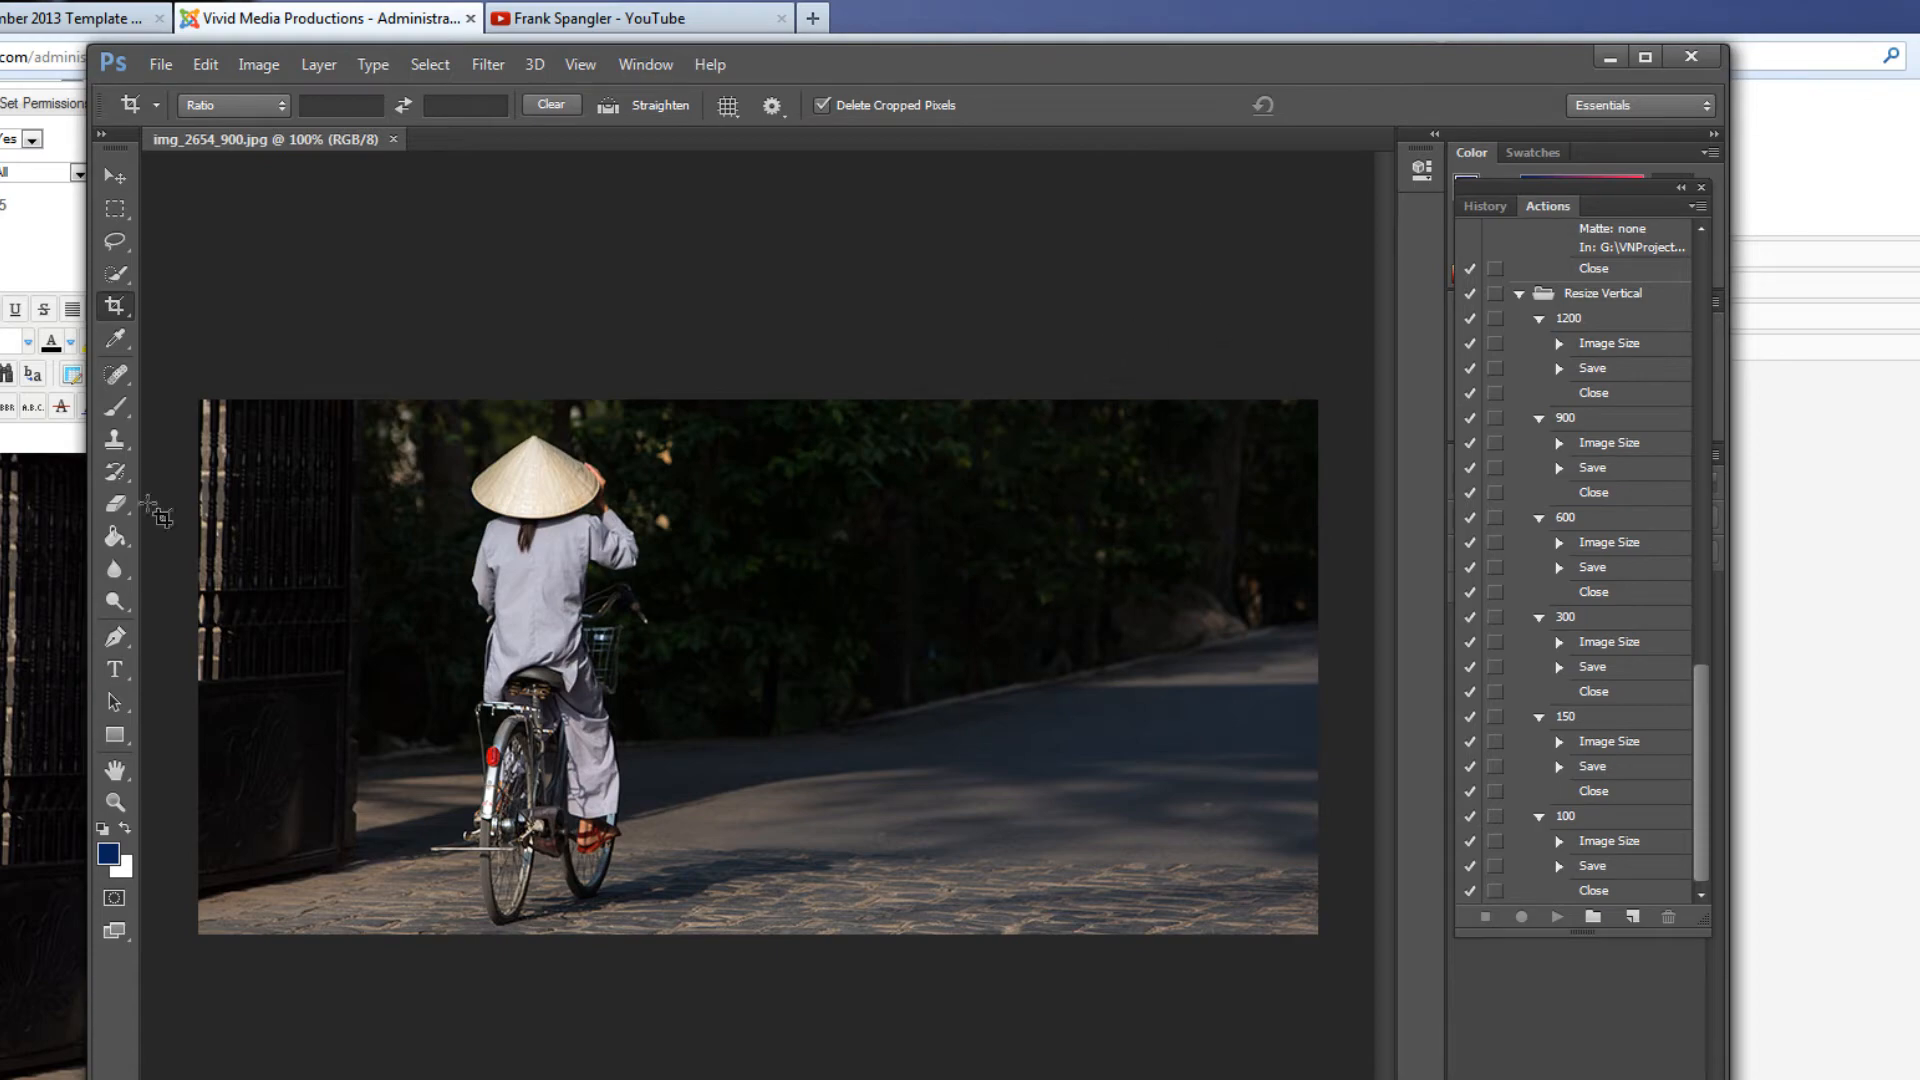
Switch to the Joomla article in Firefox and delete the bicycle photo above the first paragraph
{"action": "left_click", "coordinate": [62, 728]}
{"action": "left_click", "coordinate": [579, 756]}
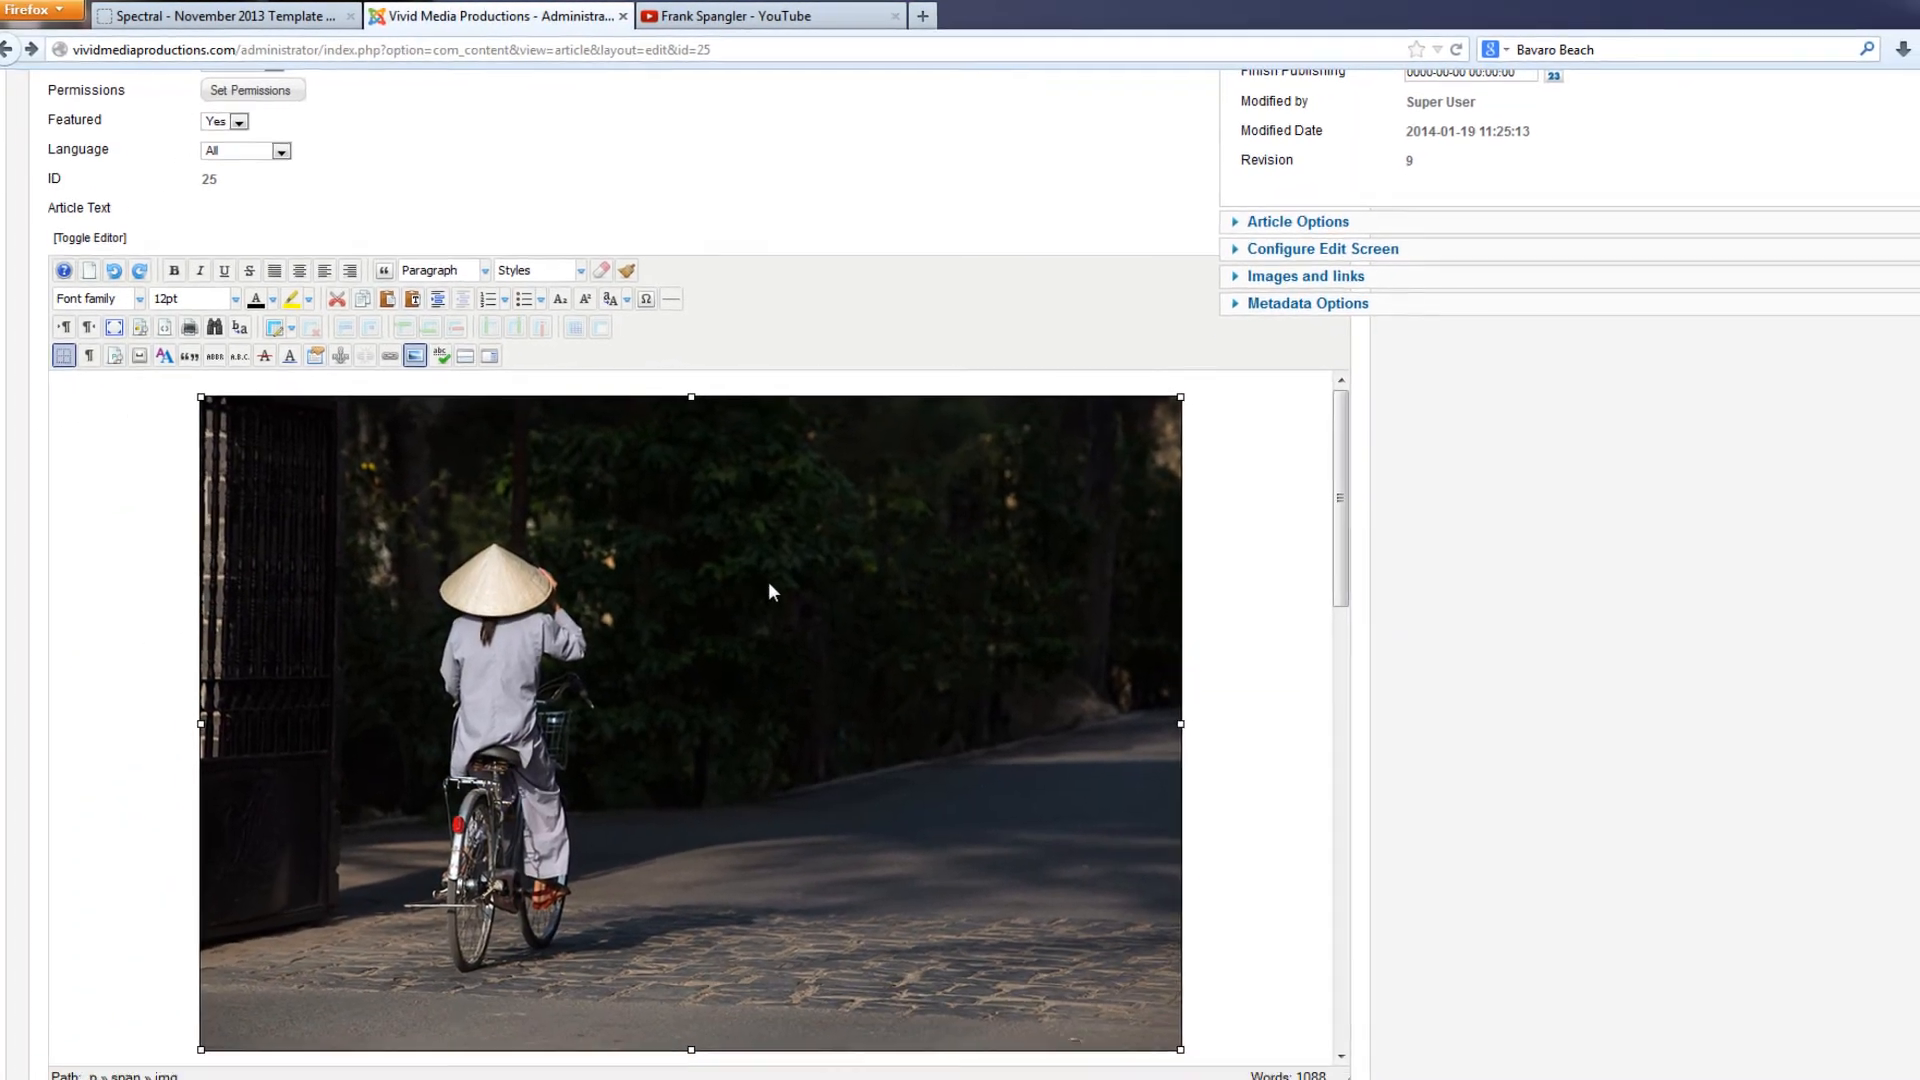
{"action": "key", "text": "Delete"}
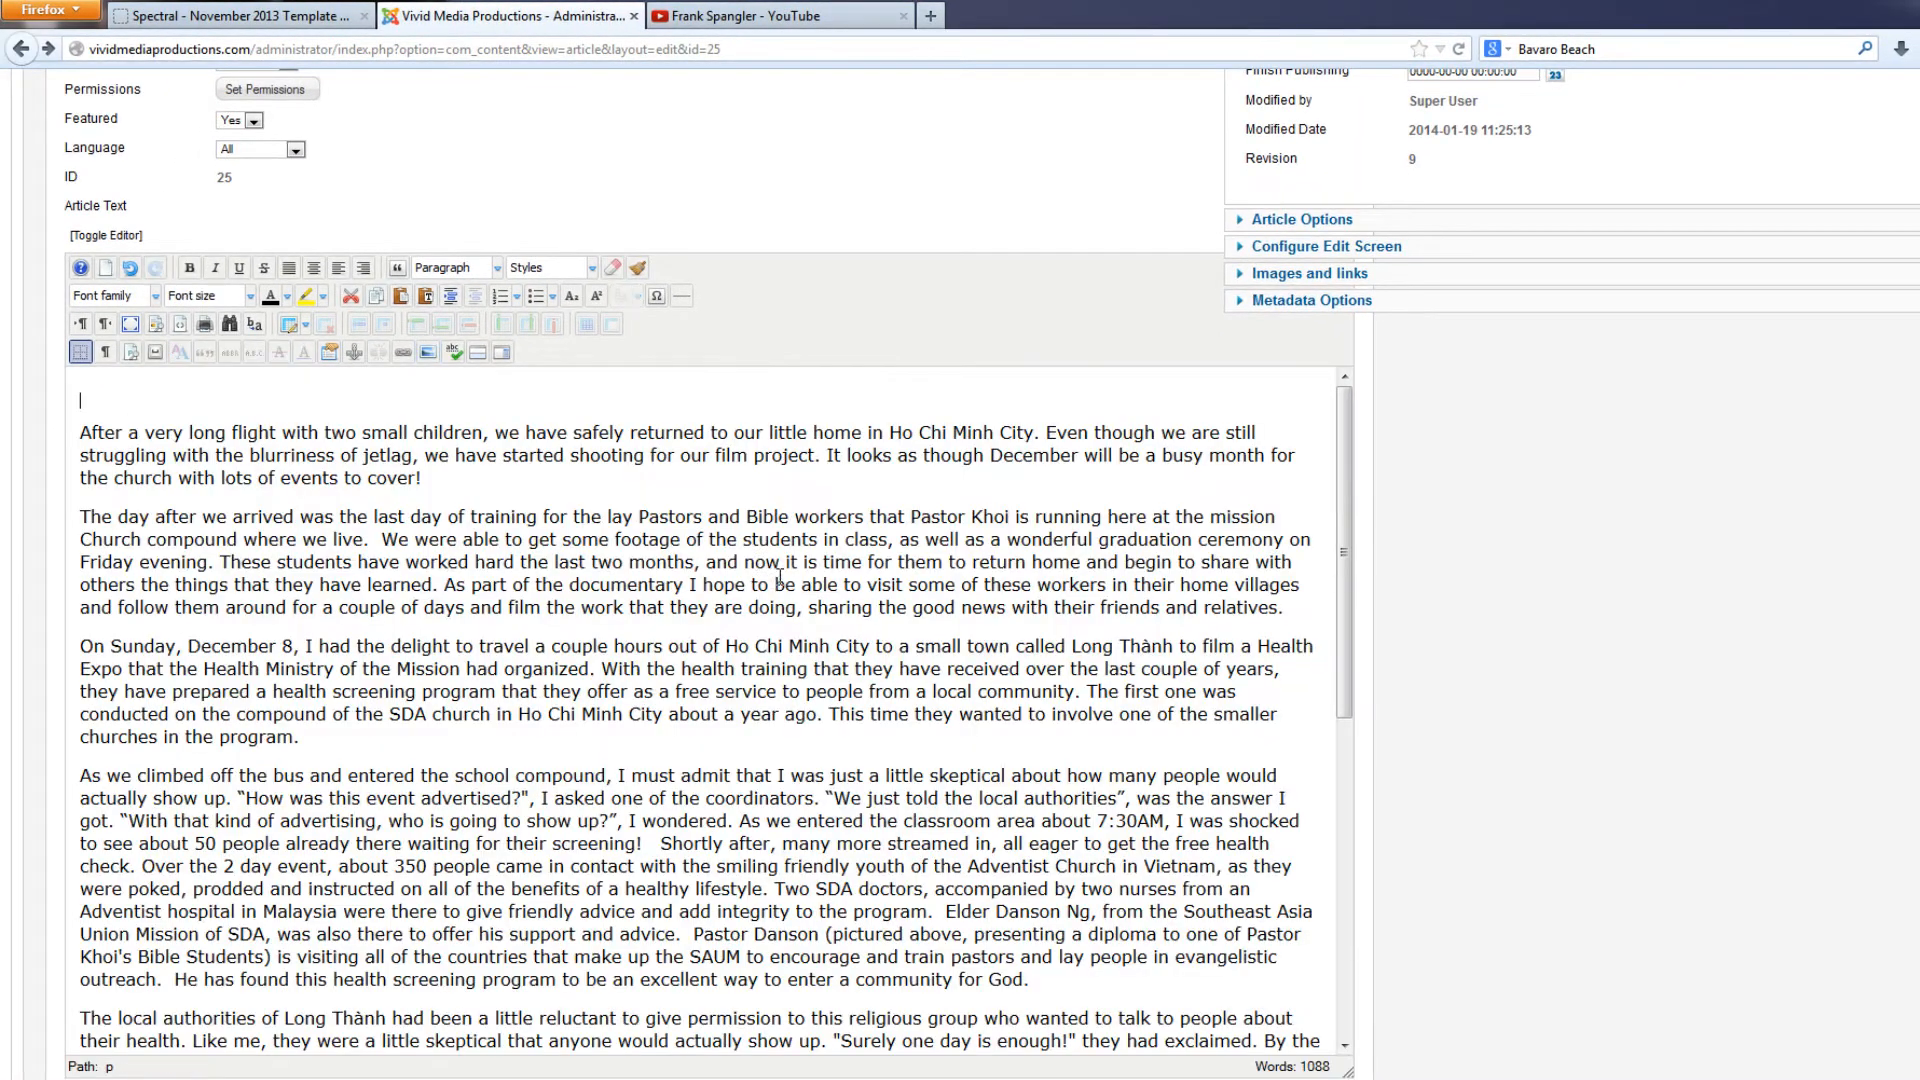
Upload img_2654_900.jpg to the root image folder through the editor's Image Manager
{"action": "left_click", "coordinate": [430, 352]}
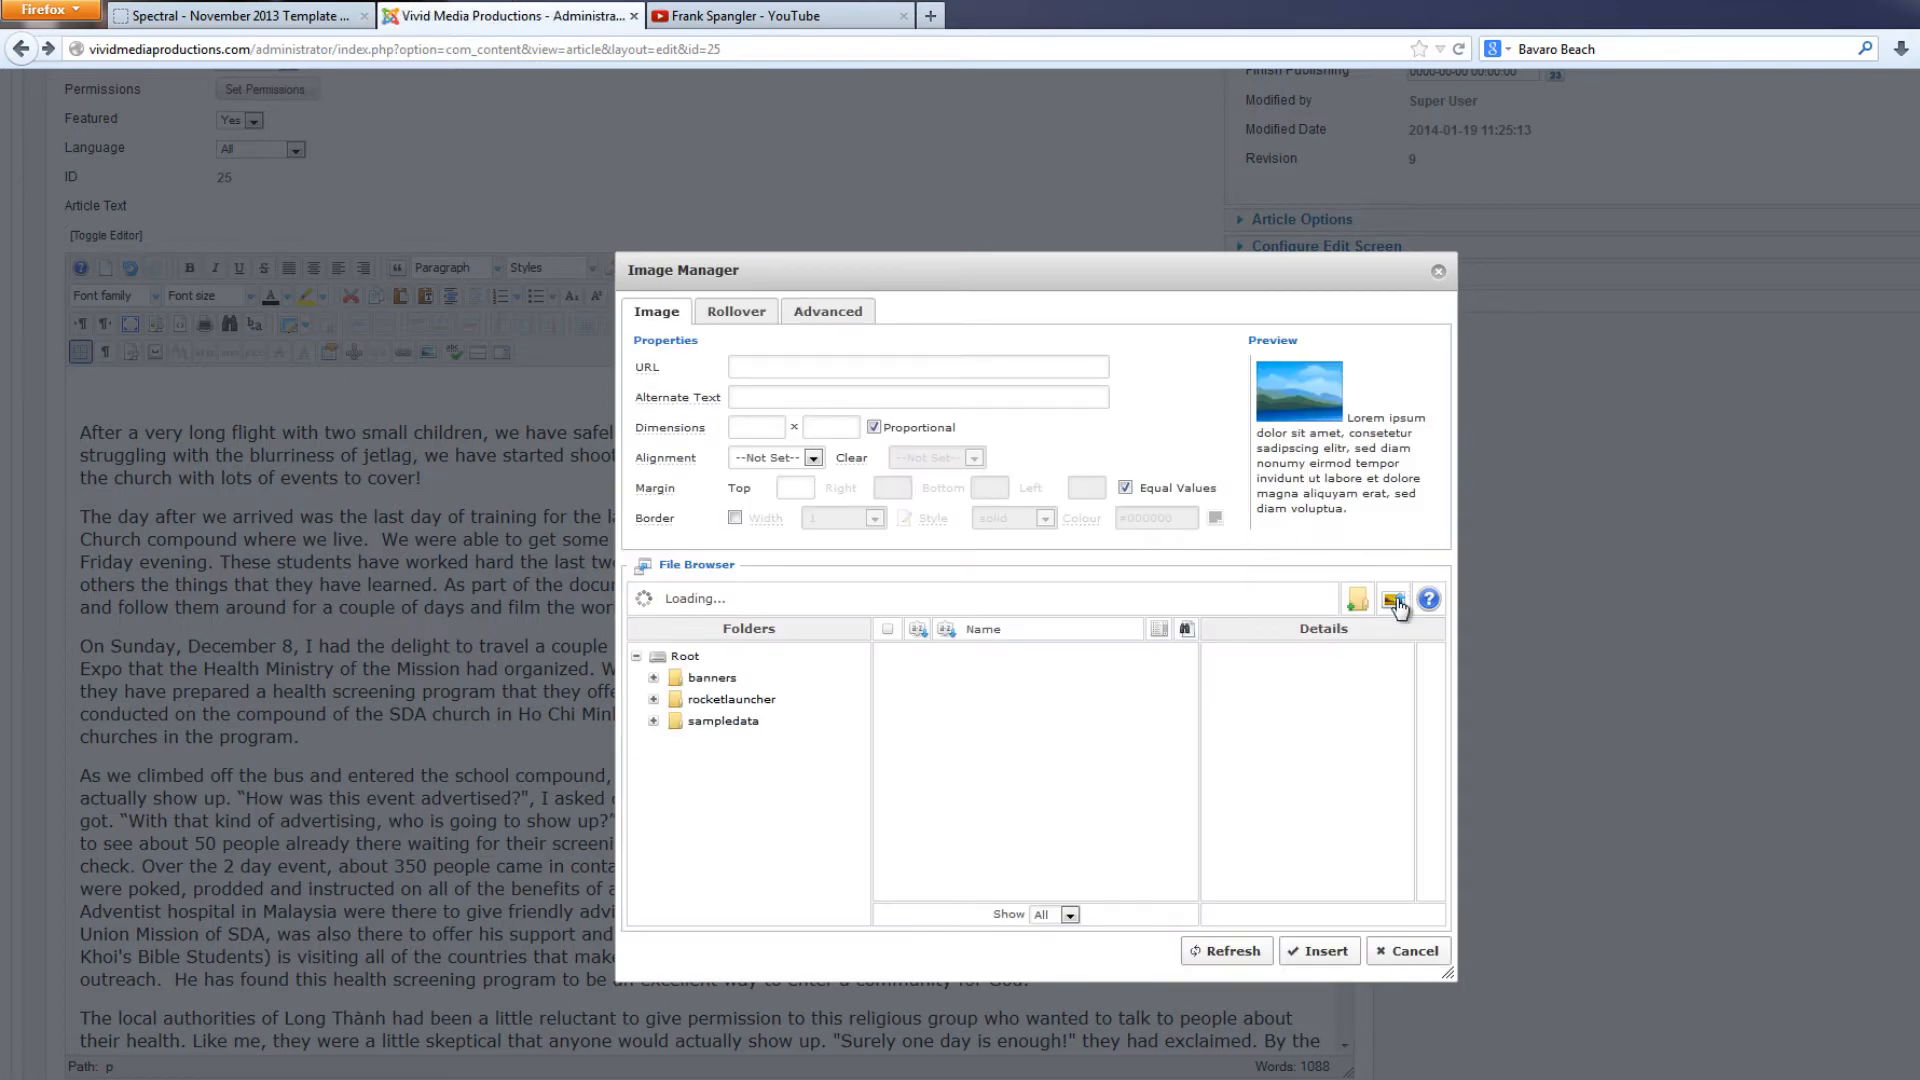
{"action": "left_click", "coordinate": [1393, 600]}
{"action": "left_click", "coordinate": [1059, 778]}
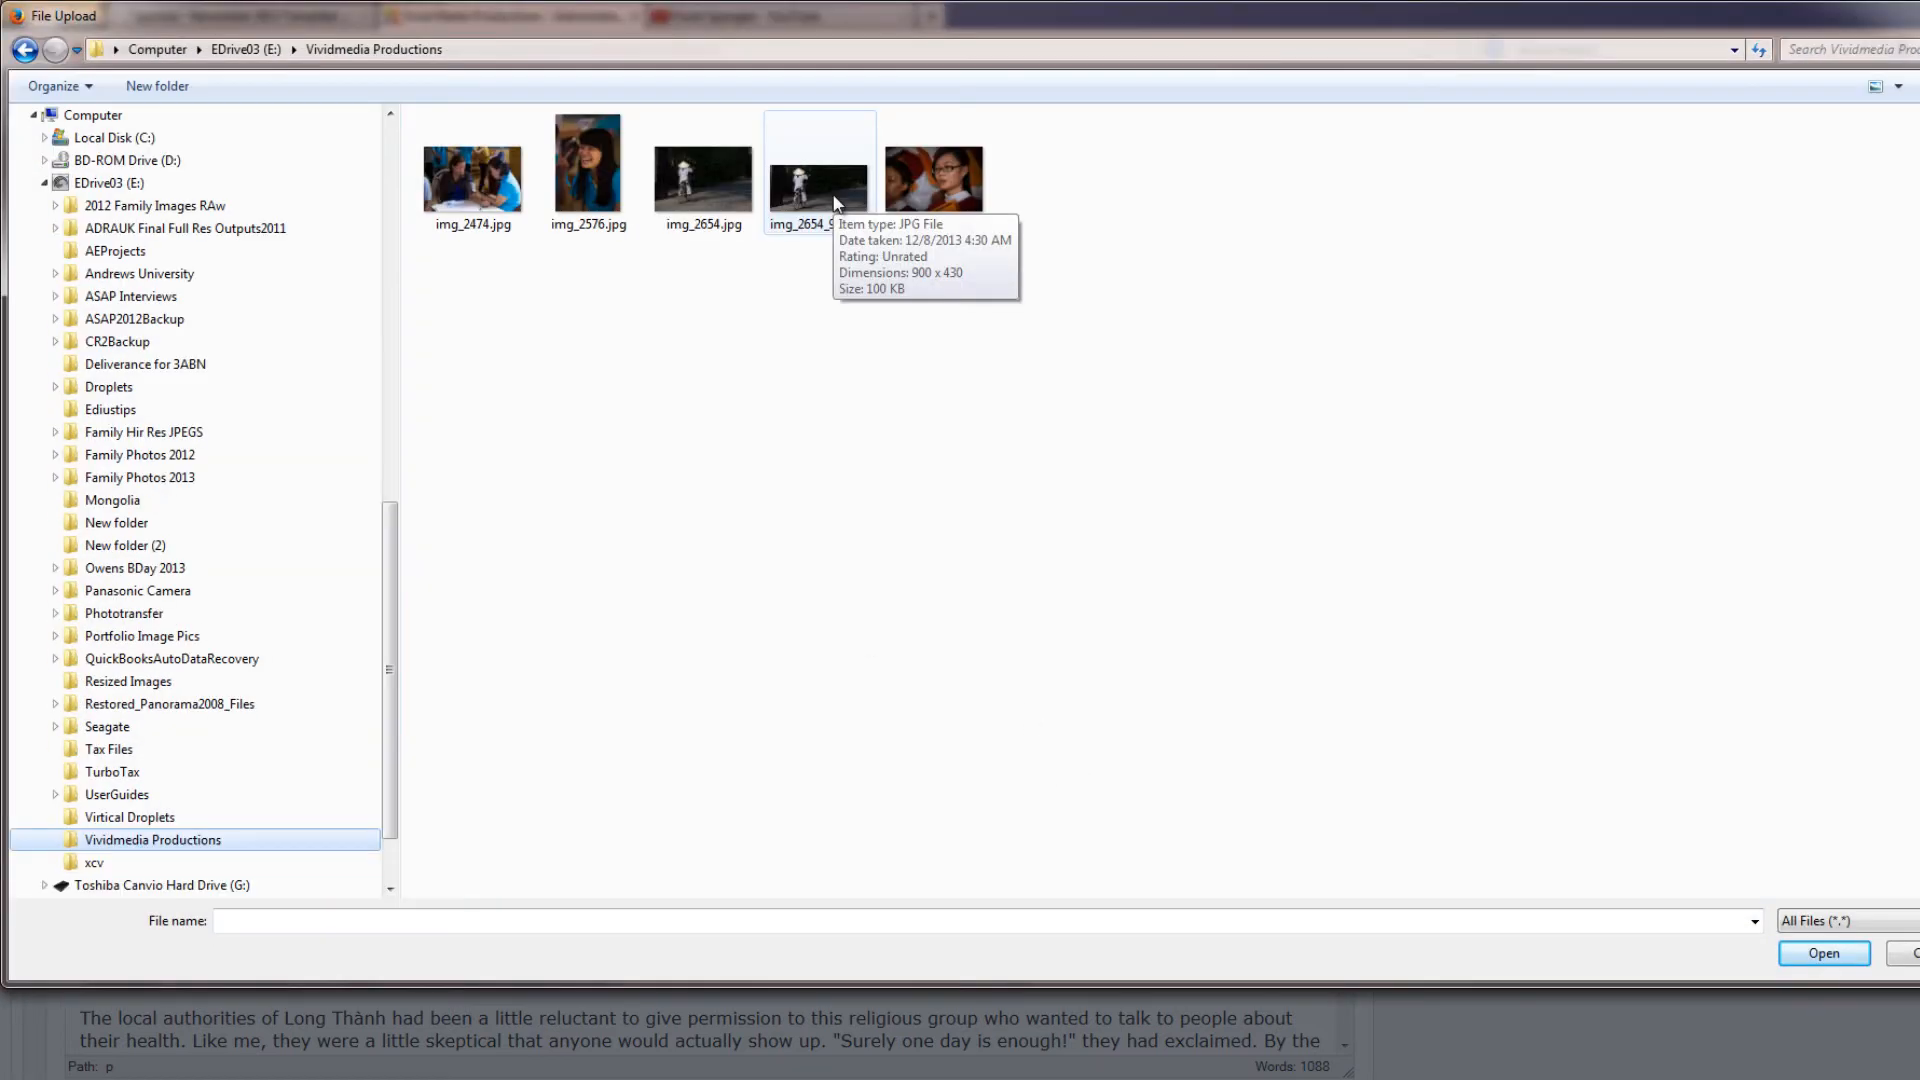
{"action": "left_click", "coordinate": [836, 200]}
{"action": "double_click", "coordinate": [837, 199]}
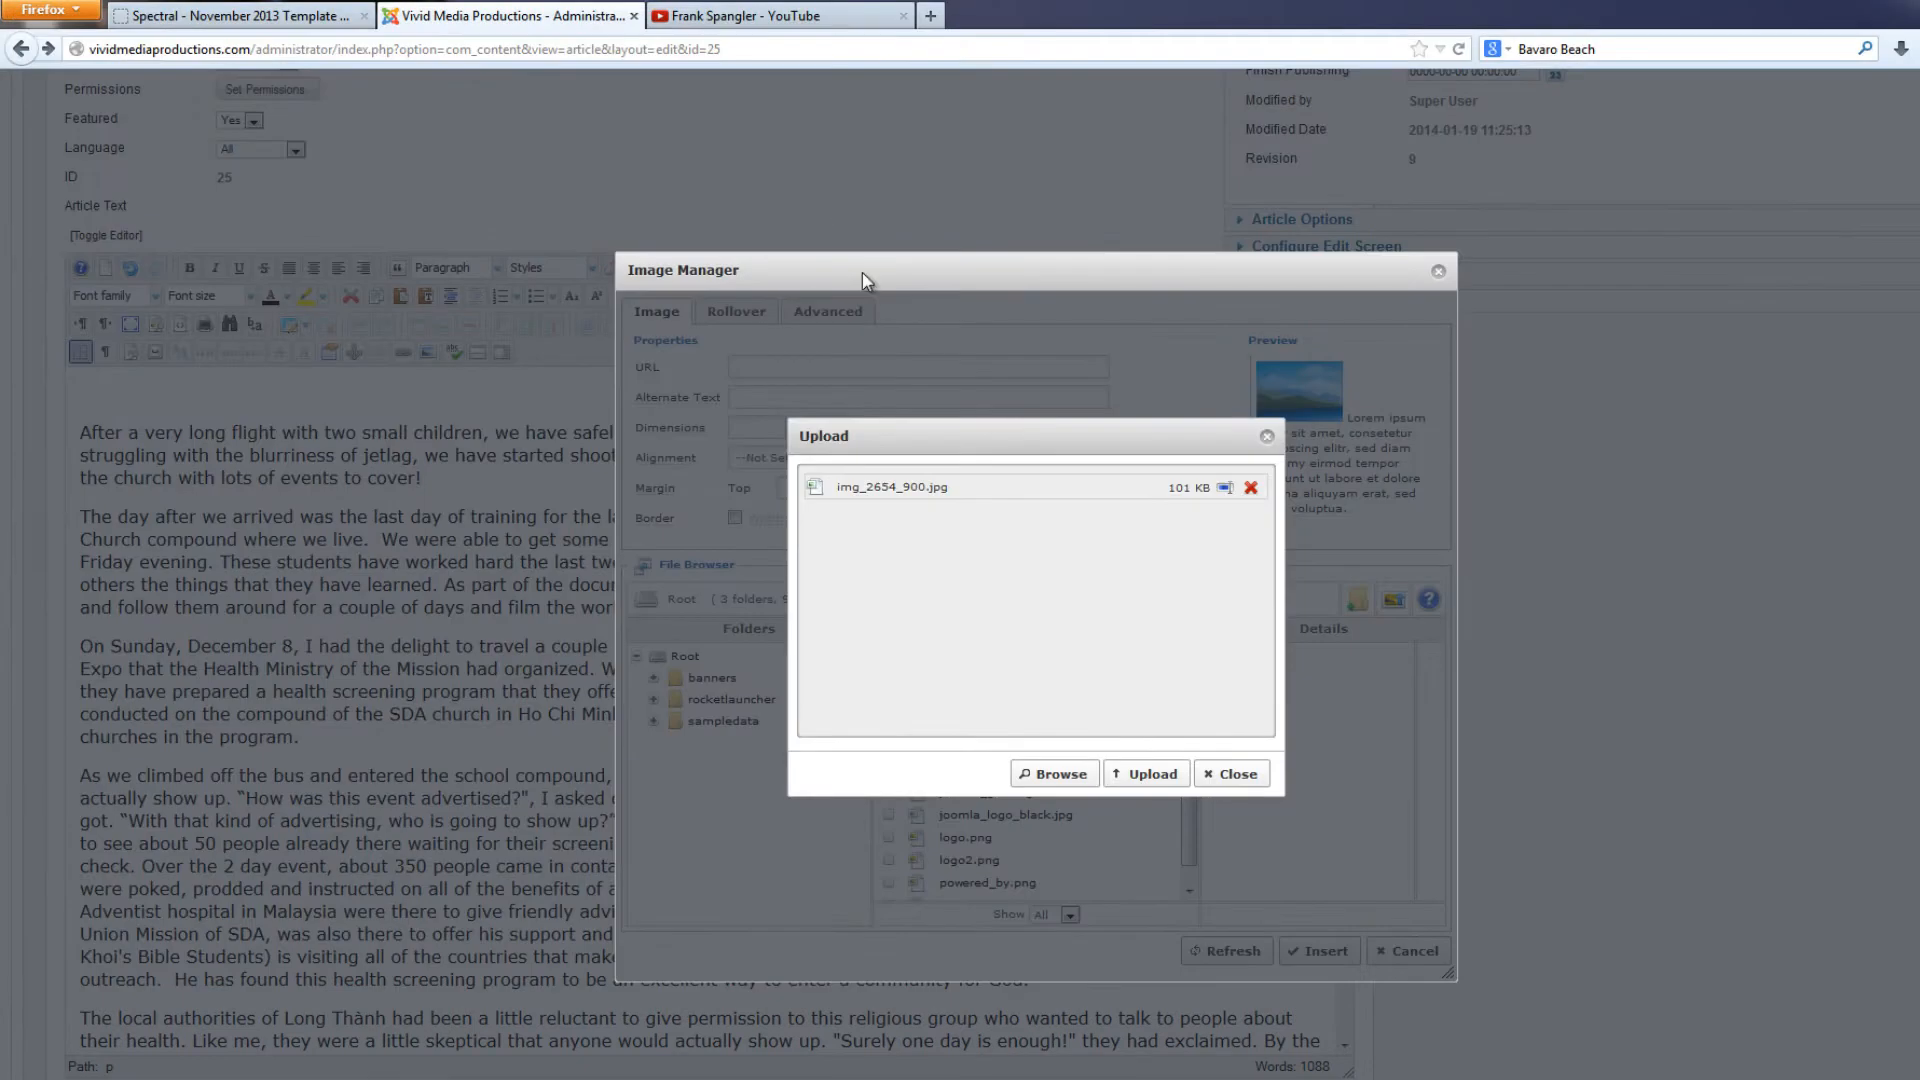
{"action": "left_click", "coordinate": [1143, 778]}
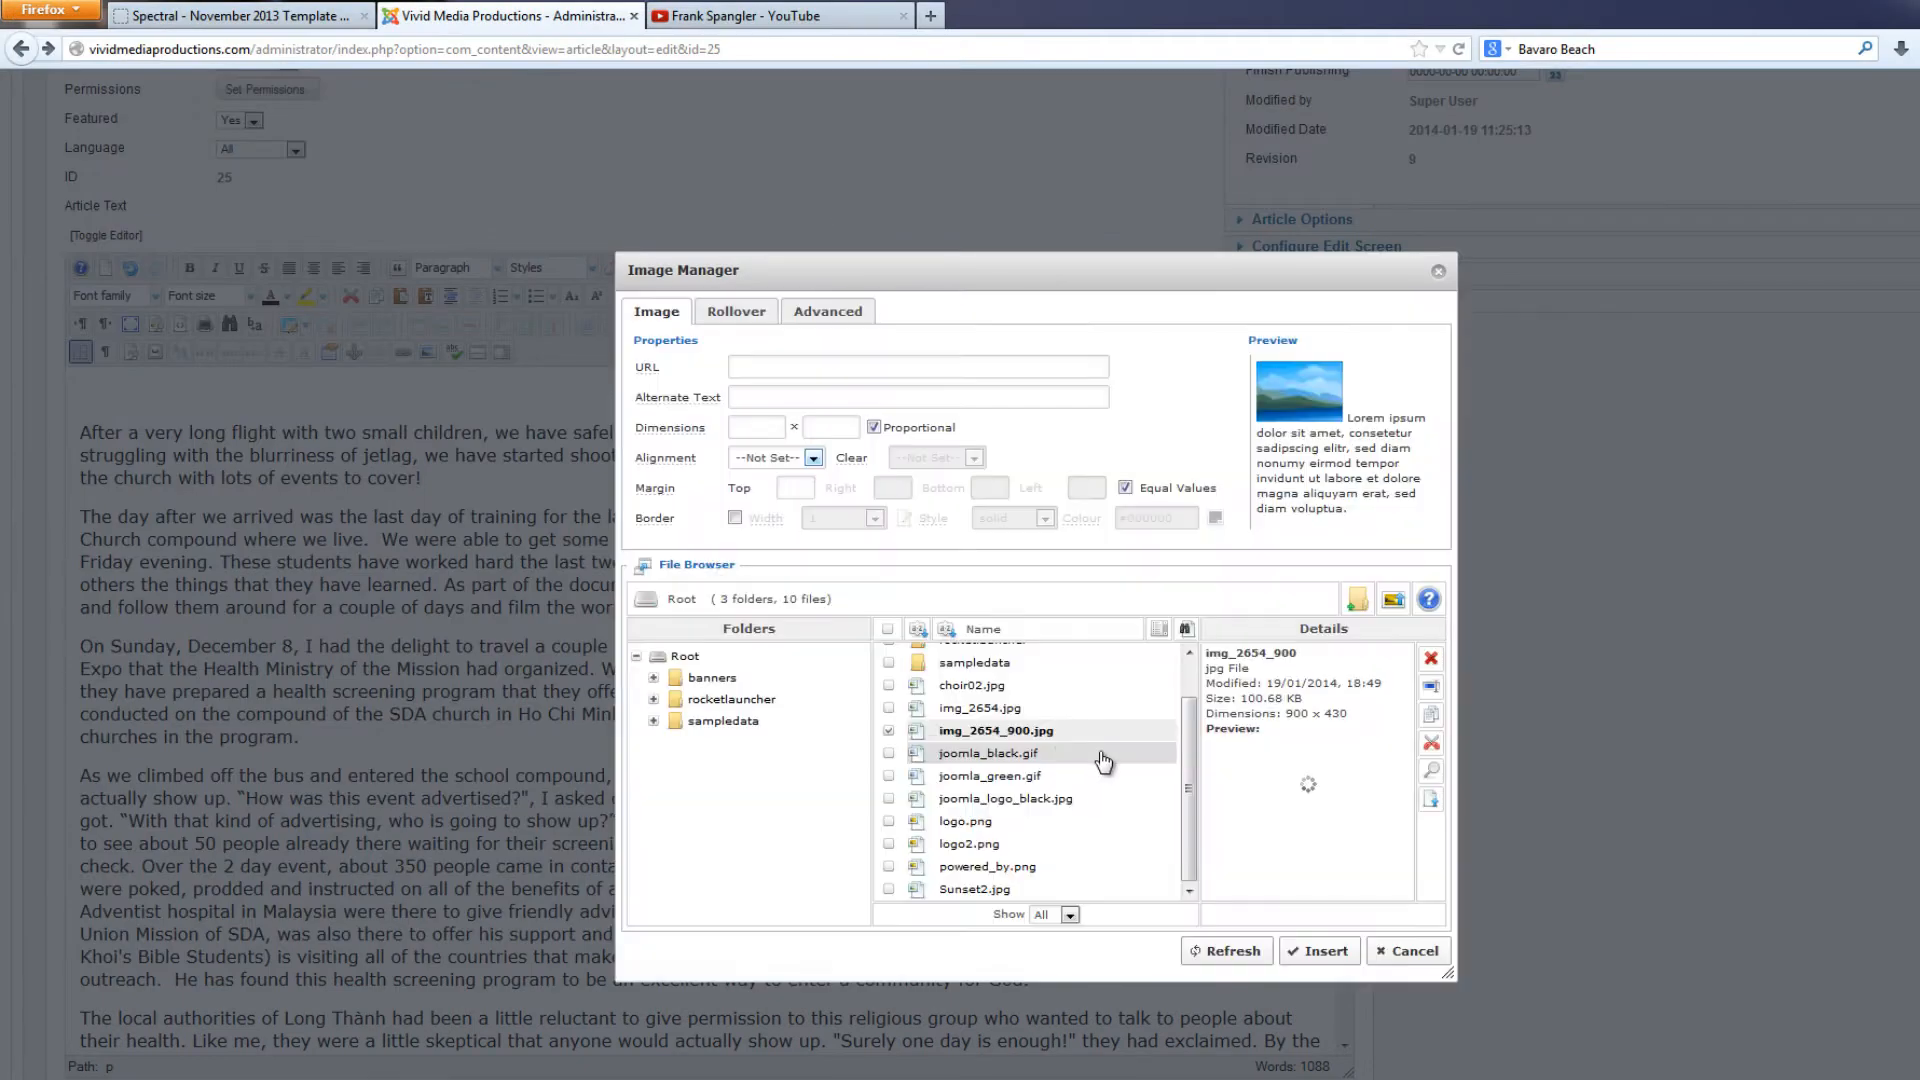
Insert img_2654_900.jpg into the article with the alternate text "Vietnamese Woman Rides Bicycle on Road"
{"action": "left_click", "coordinate": [1026, 731]}
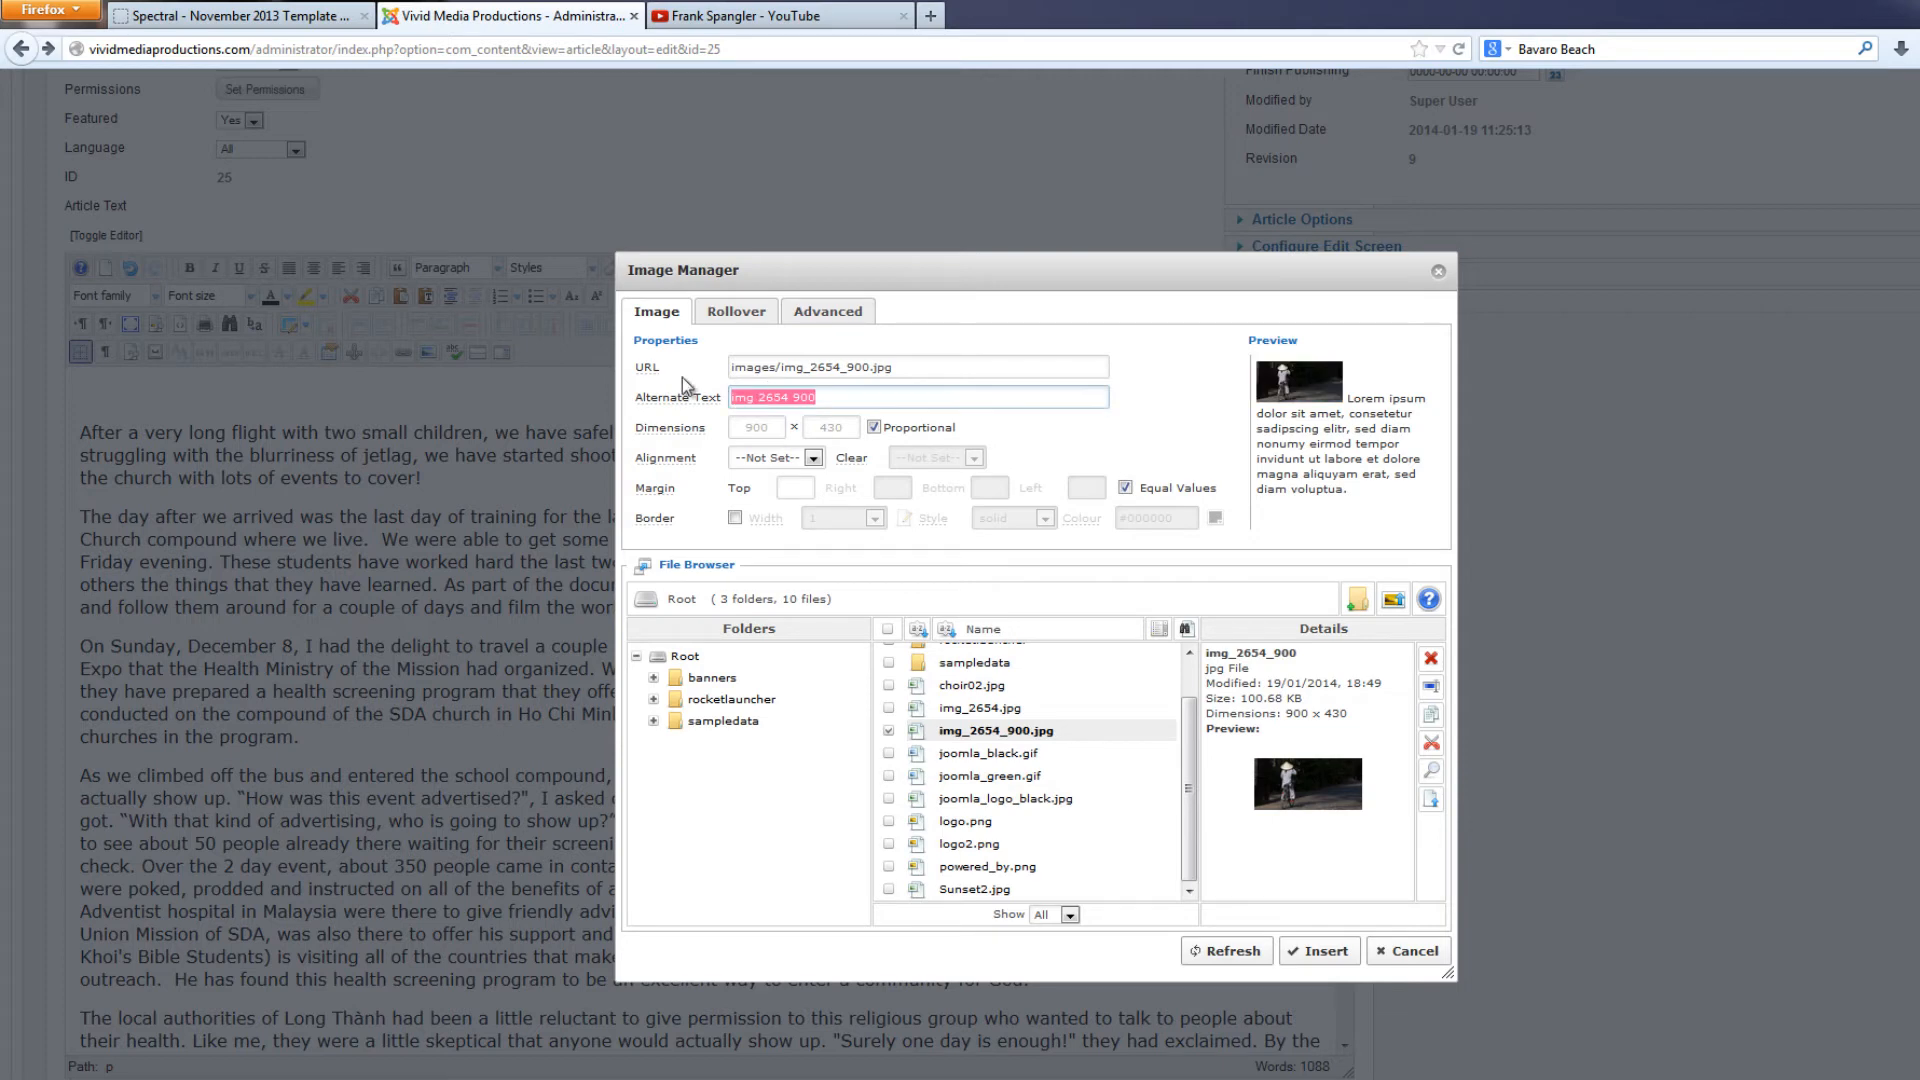
{"action": "type", "text": "Woman Rides Bicycle on Road"}
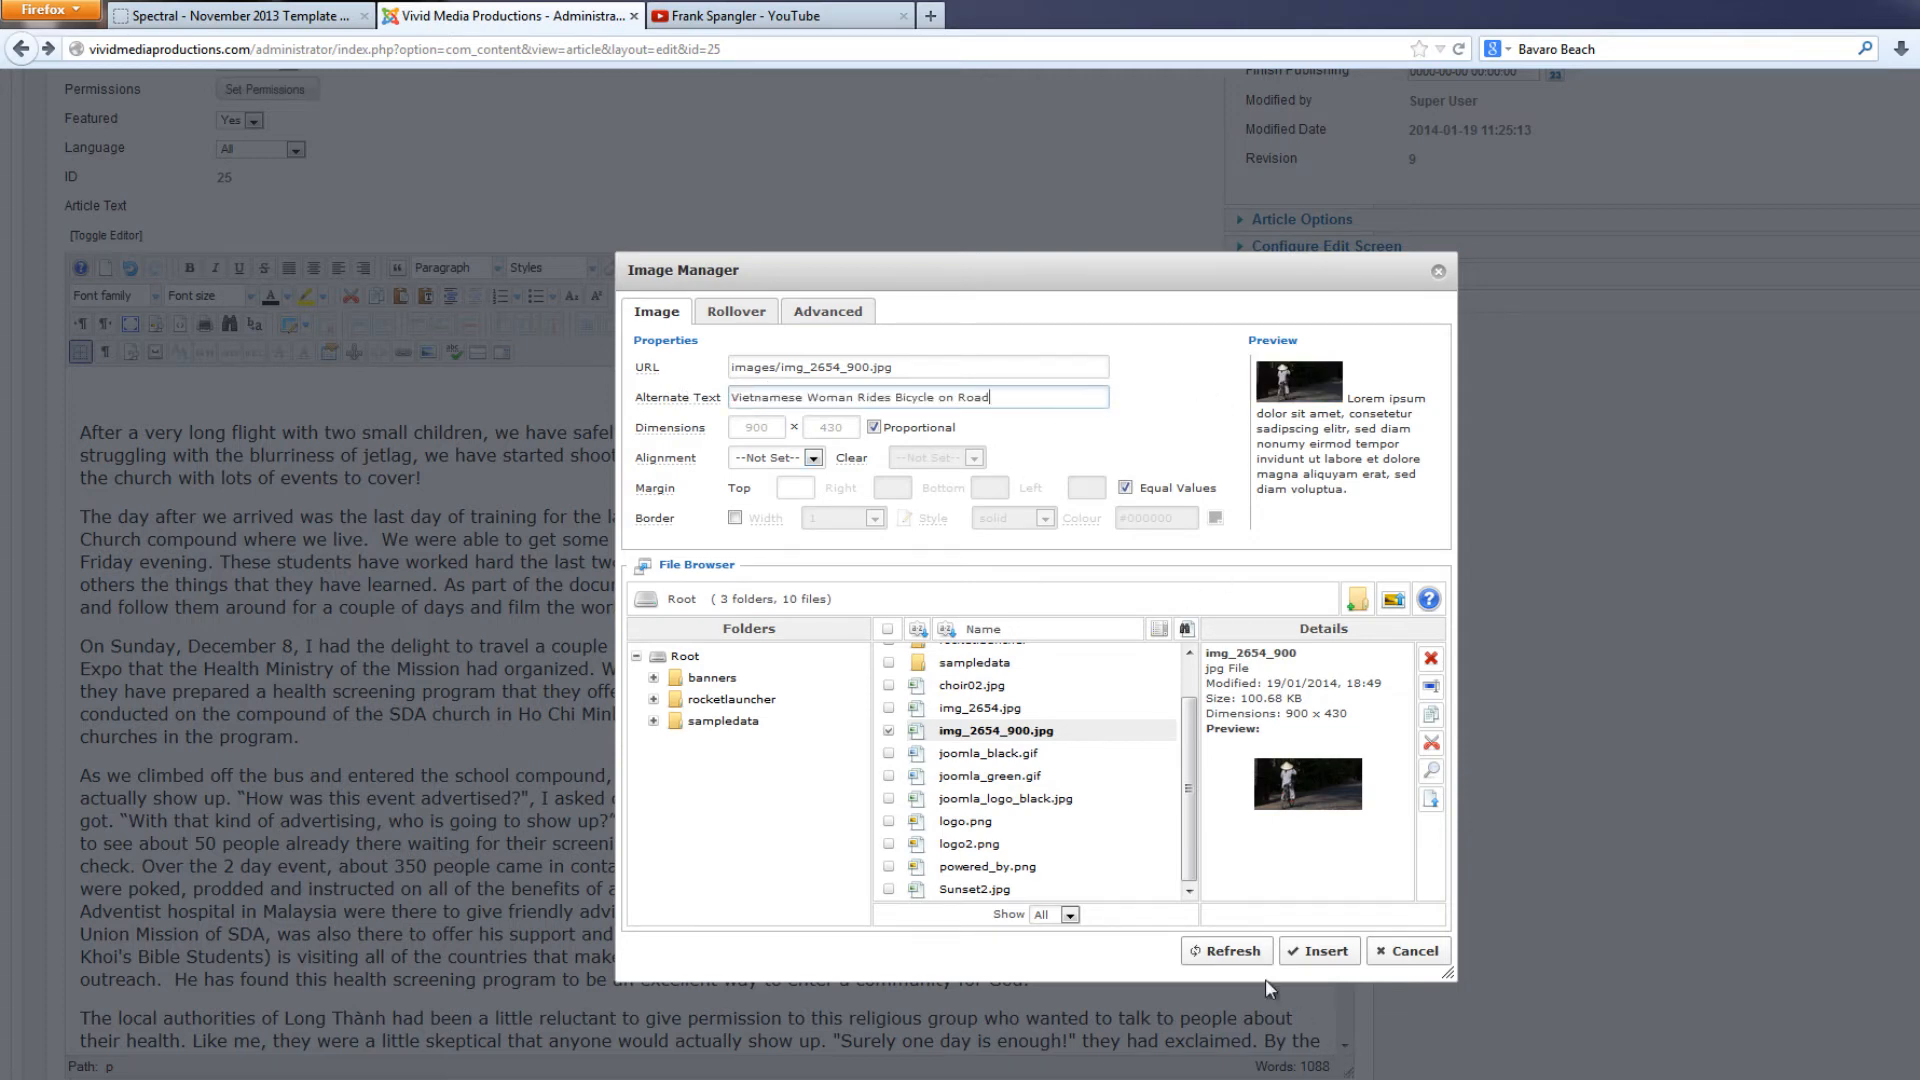
{"action": "left_click", "coordinate": [1323, 953]}
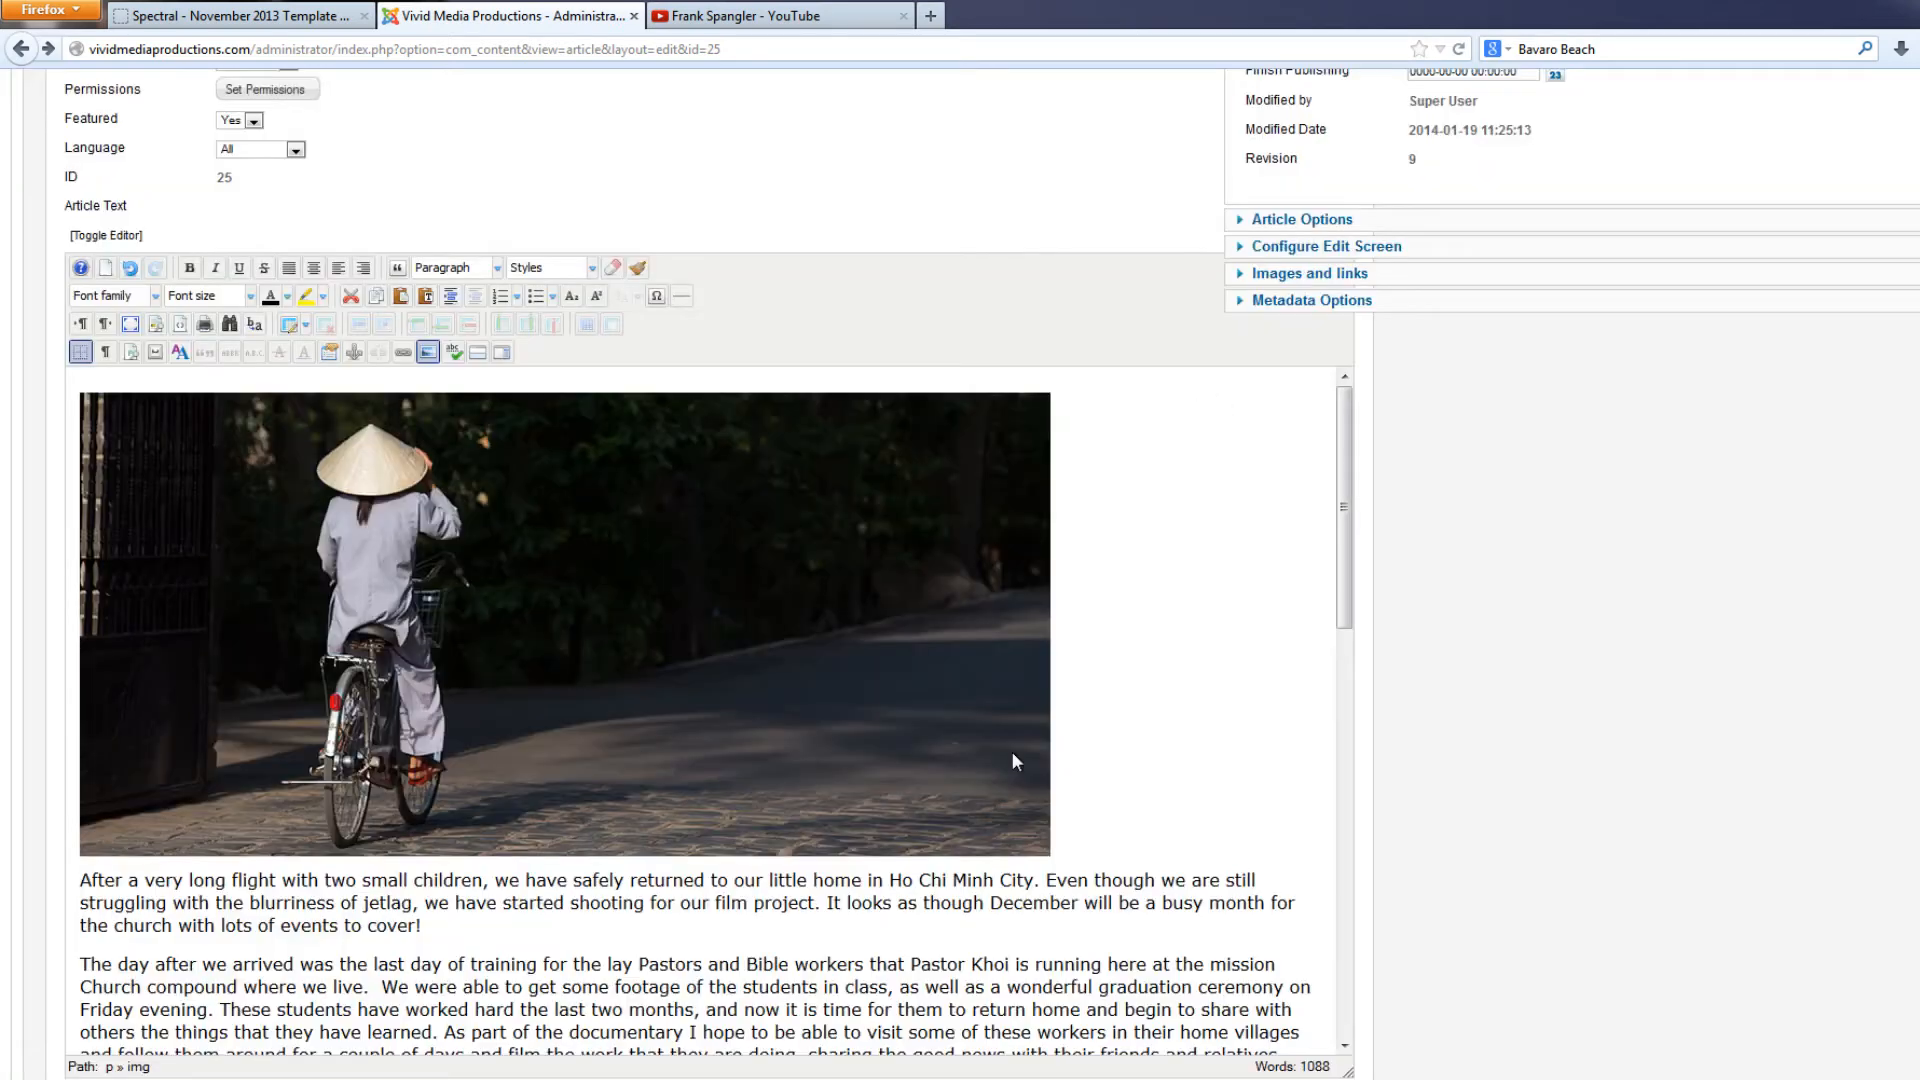
Center the newly inserted bicycle photo horizontally above the first paragraph
{"action": "left_click", "coordinate": [640, 625]}
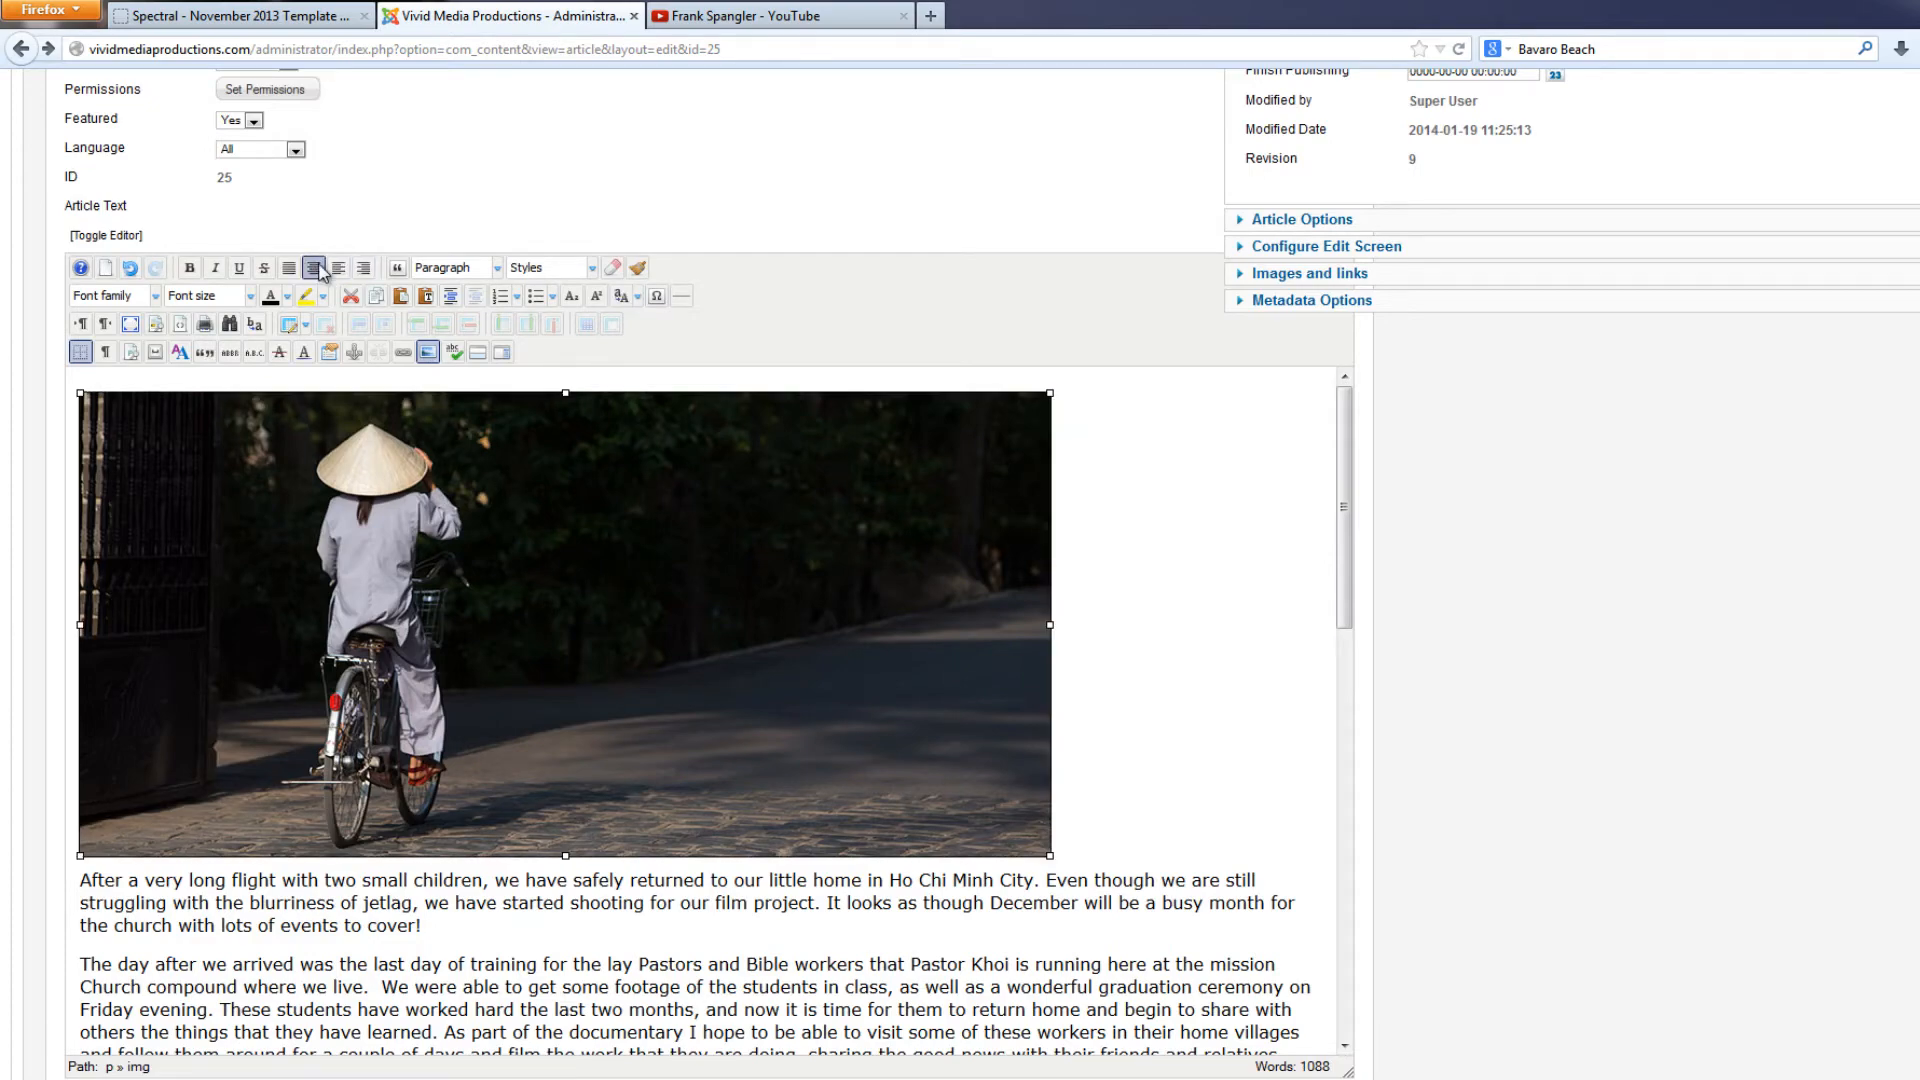
{"action": "left_click", "coordinate": [319, 269]}
{"action": "scroll", "coordinate": [1346, 590], "scroll_direction": "down", "scroll_amount": 3}
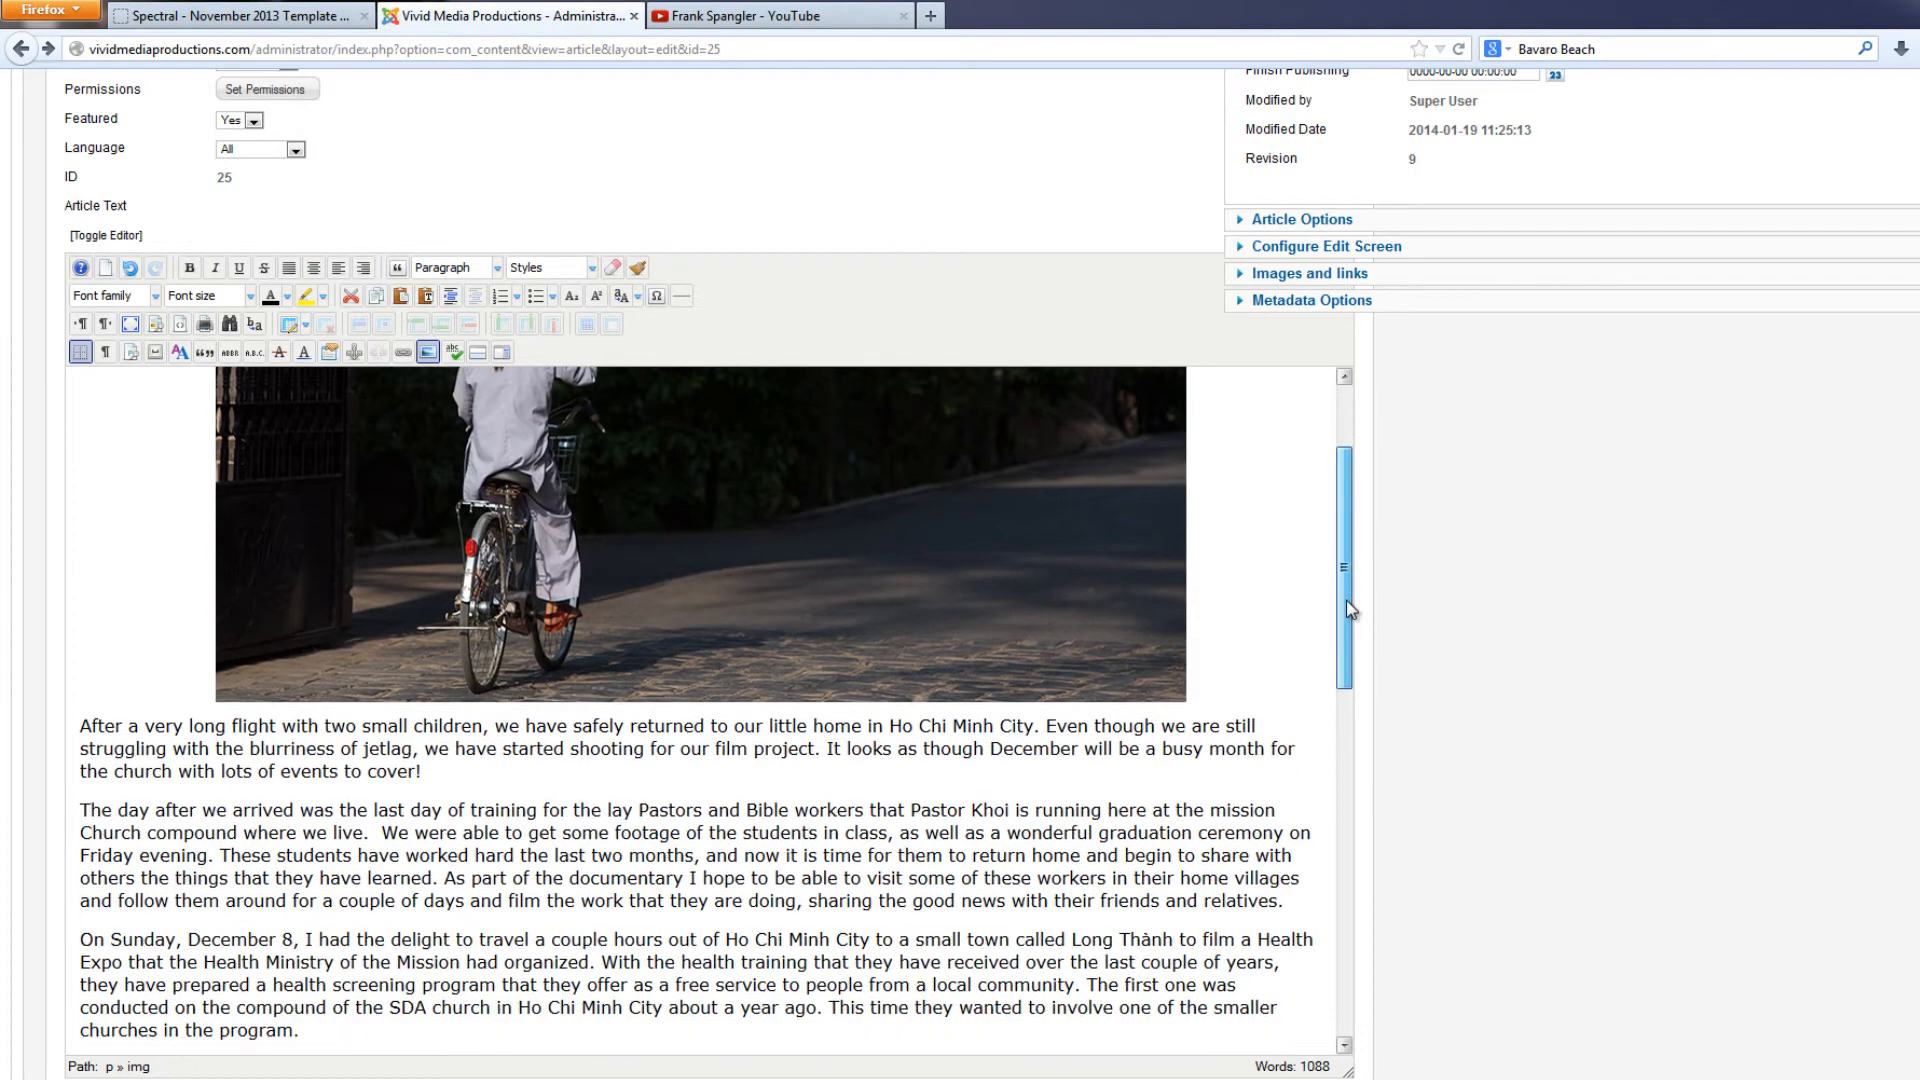
{"action": "scroll", "coordinate": [1346, 600], "scroll_direction": "up", "scroll_amount": 3}
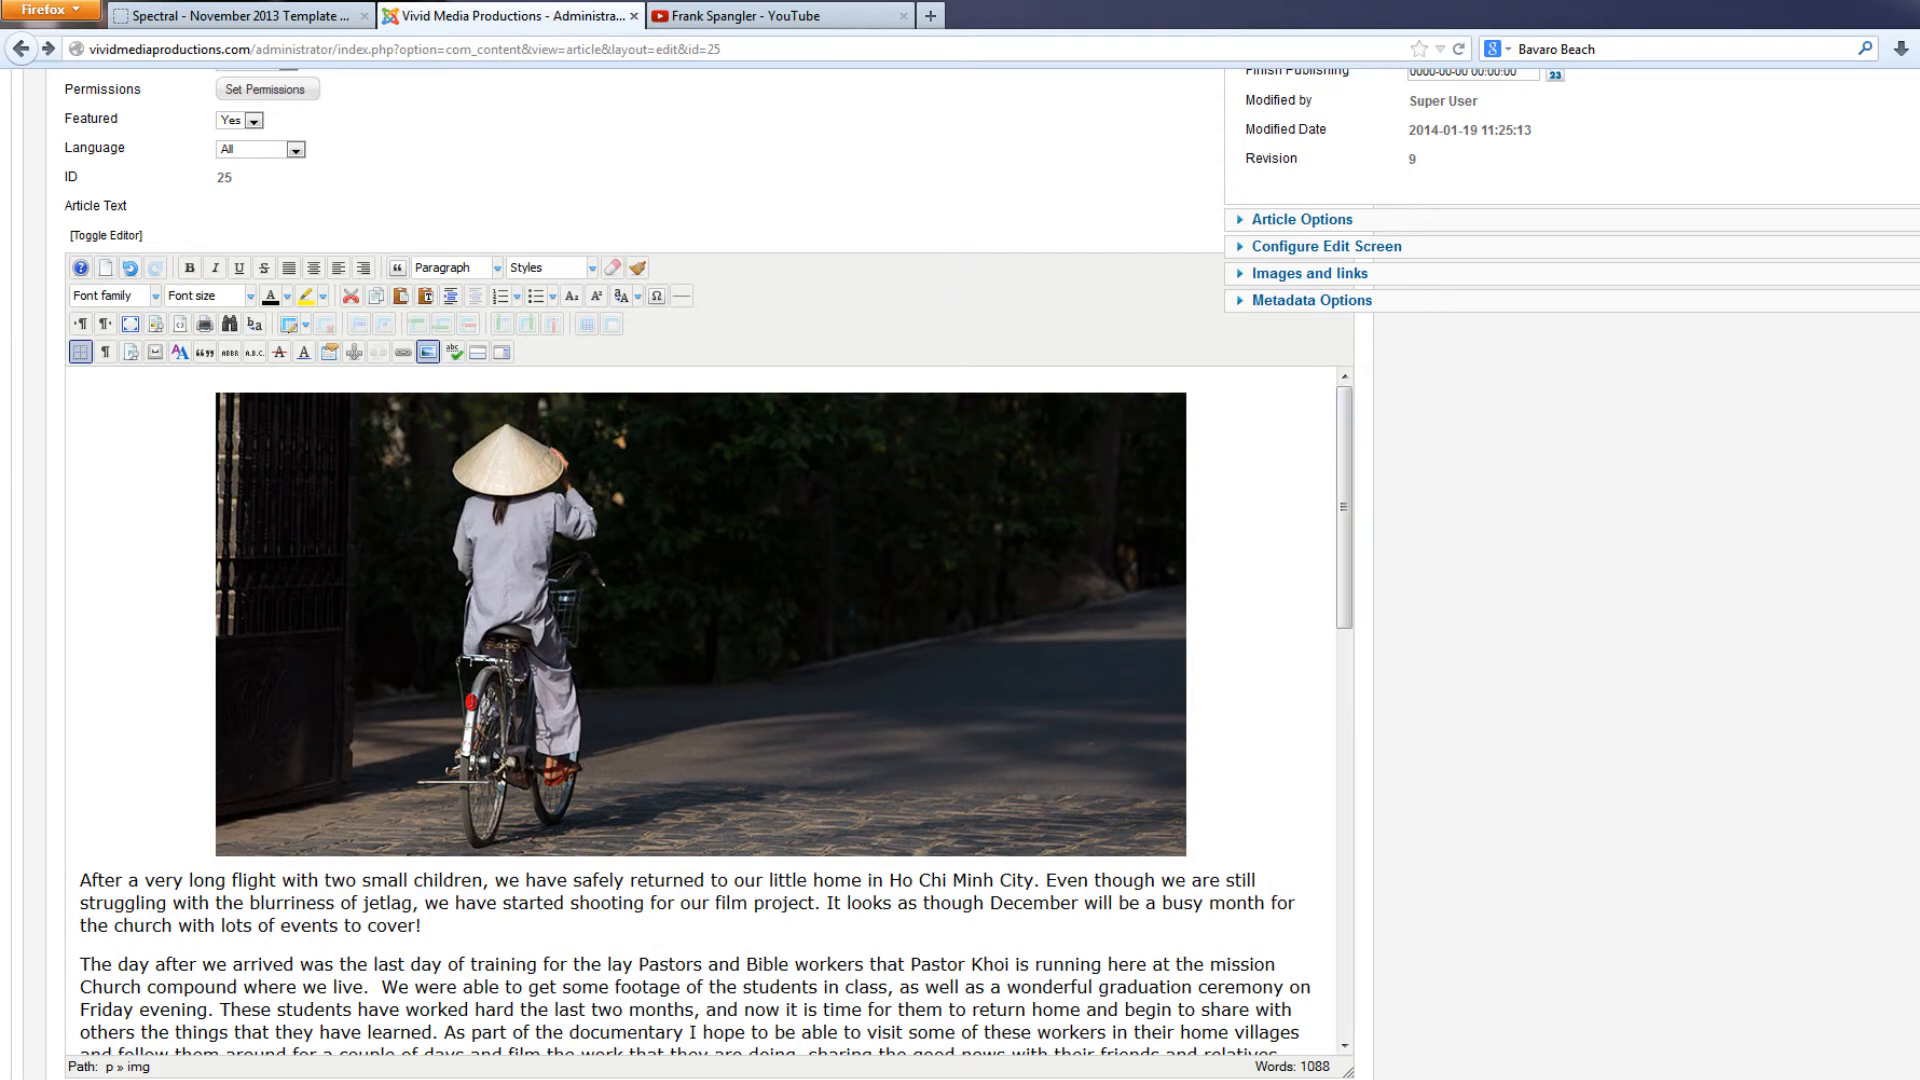
Examine how the cropped bicycle photo looks in the published article on the website's front page
{"action": "scroll", "coordinate": [1672, 393], "scroll_direction": "up", "scroll_amount": 5}
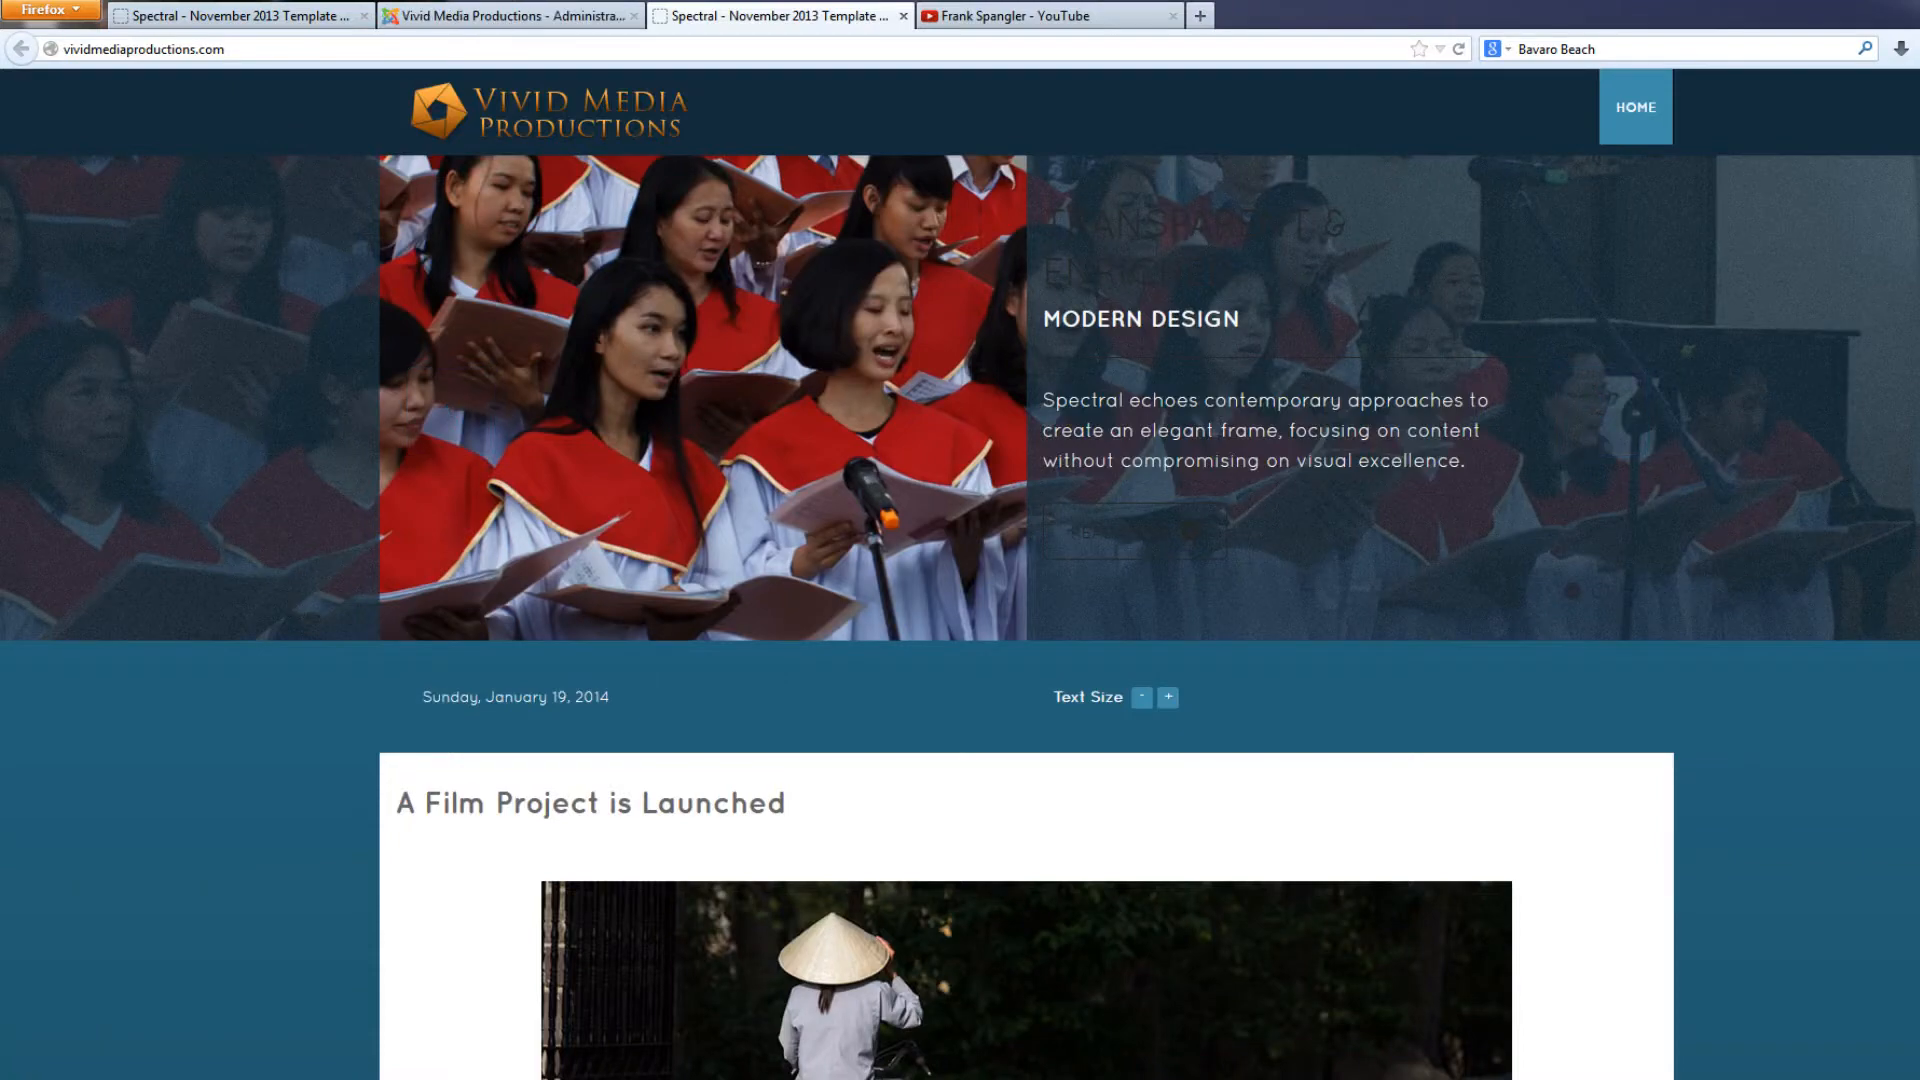
{"action": "scroll", "coordinate": [960, 574], "scroll_direction": "down", "scroll_amount": 10}
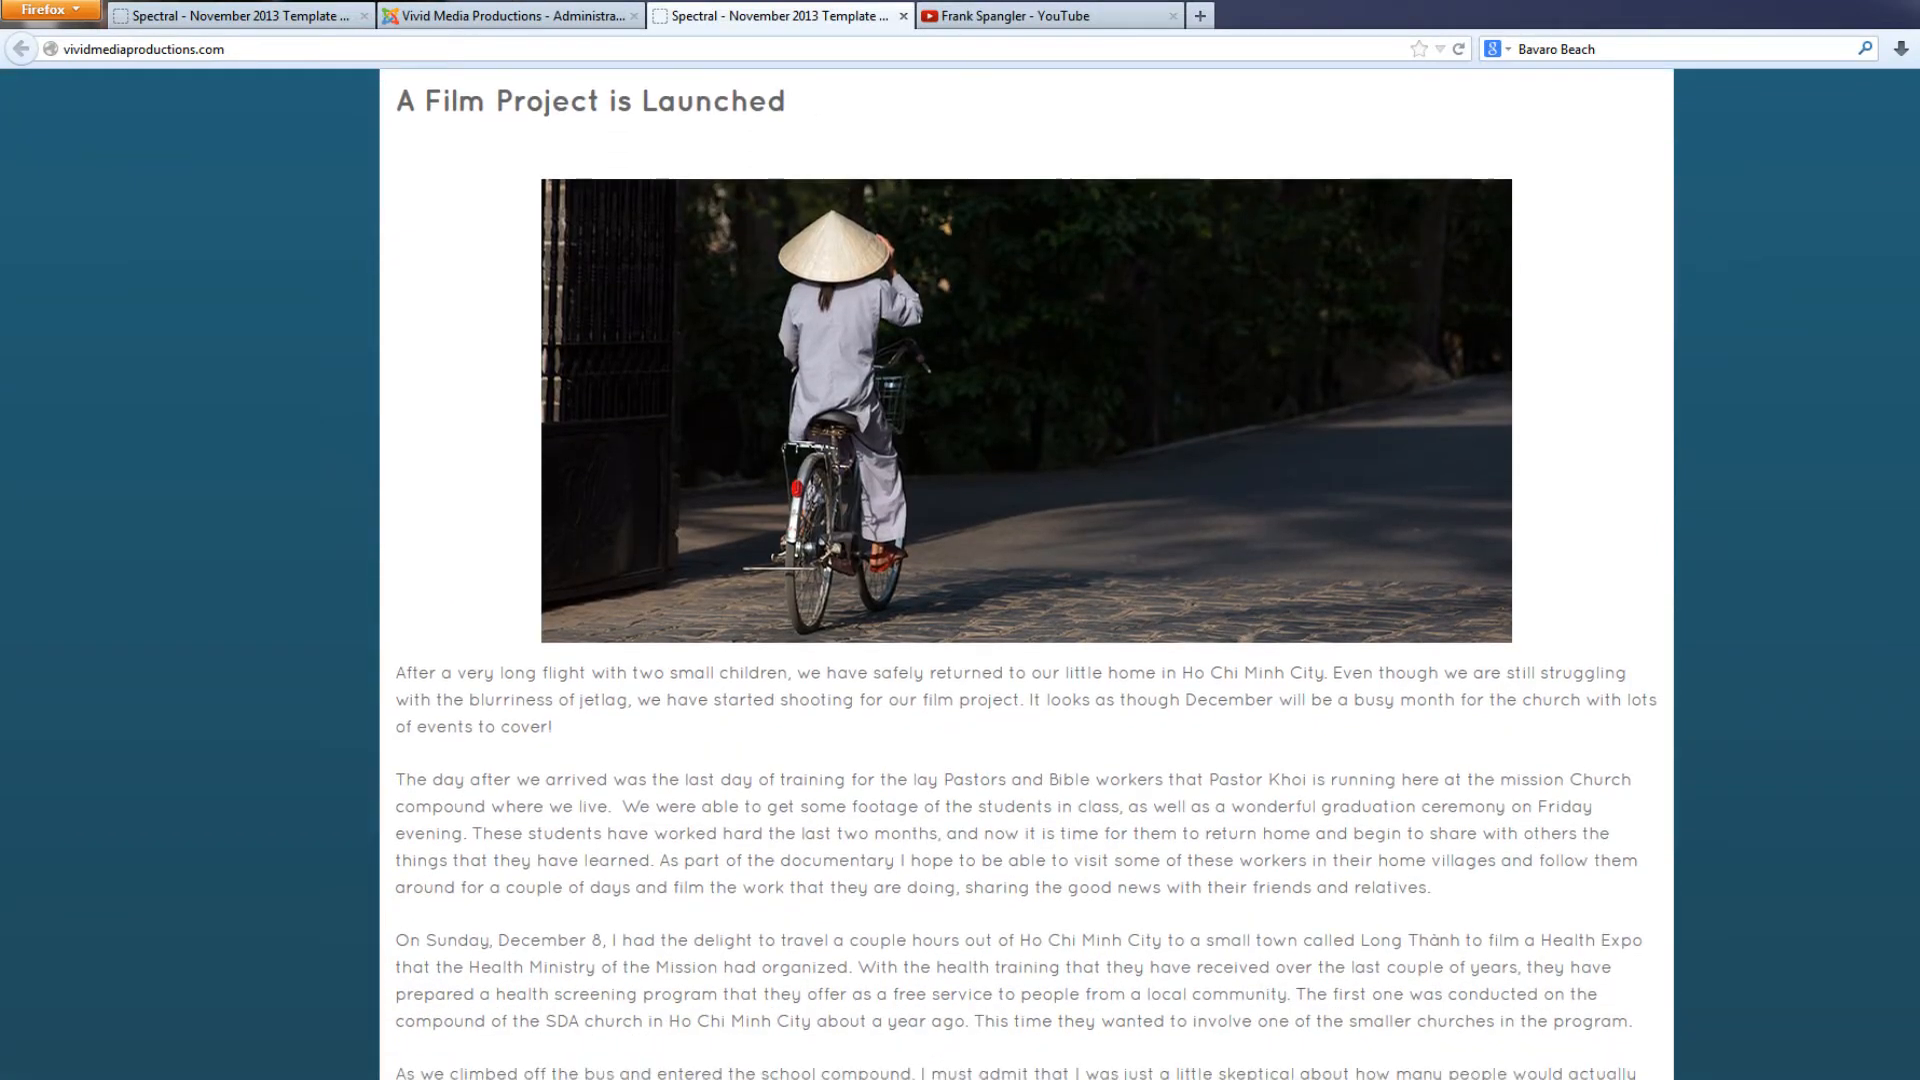
{"action": "scroll", "coordinate": [959, 574], "scroll_direction": "up", "scroll_amount": 10}
{"action": "scroll", "coordinate": [959, 574], "scroll_direction": "down", "scroll_amount": 10}
{"action": "scroll", "coordinate": [959, 574], "scroll_direction": "up", "scroll_amount": 6}
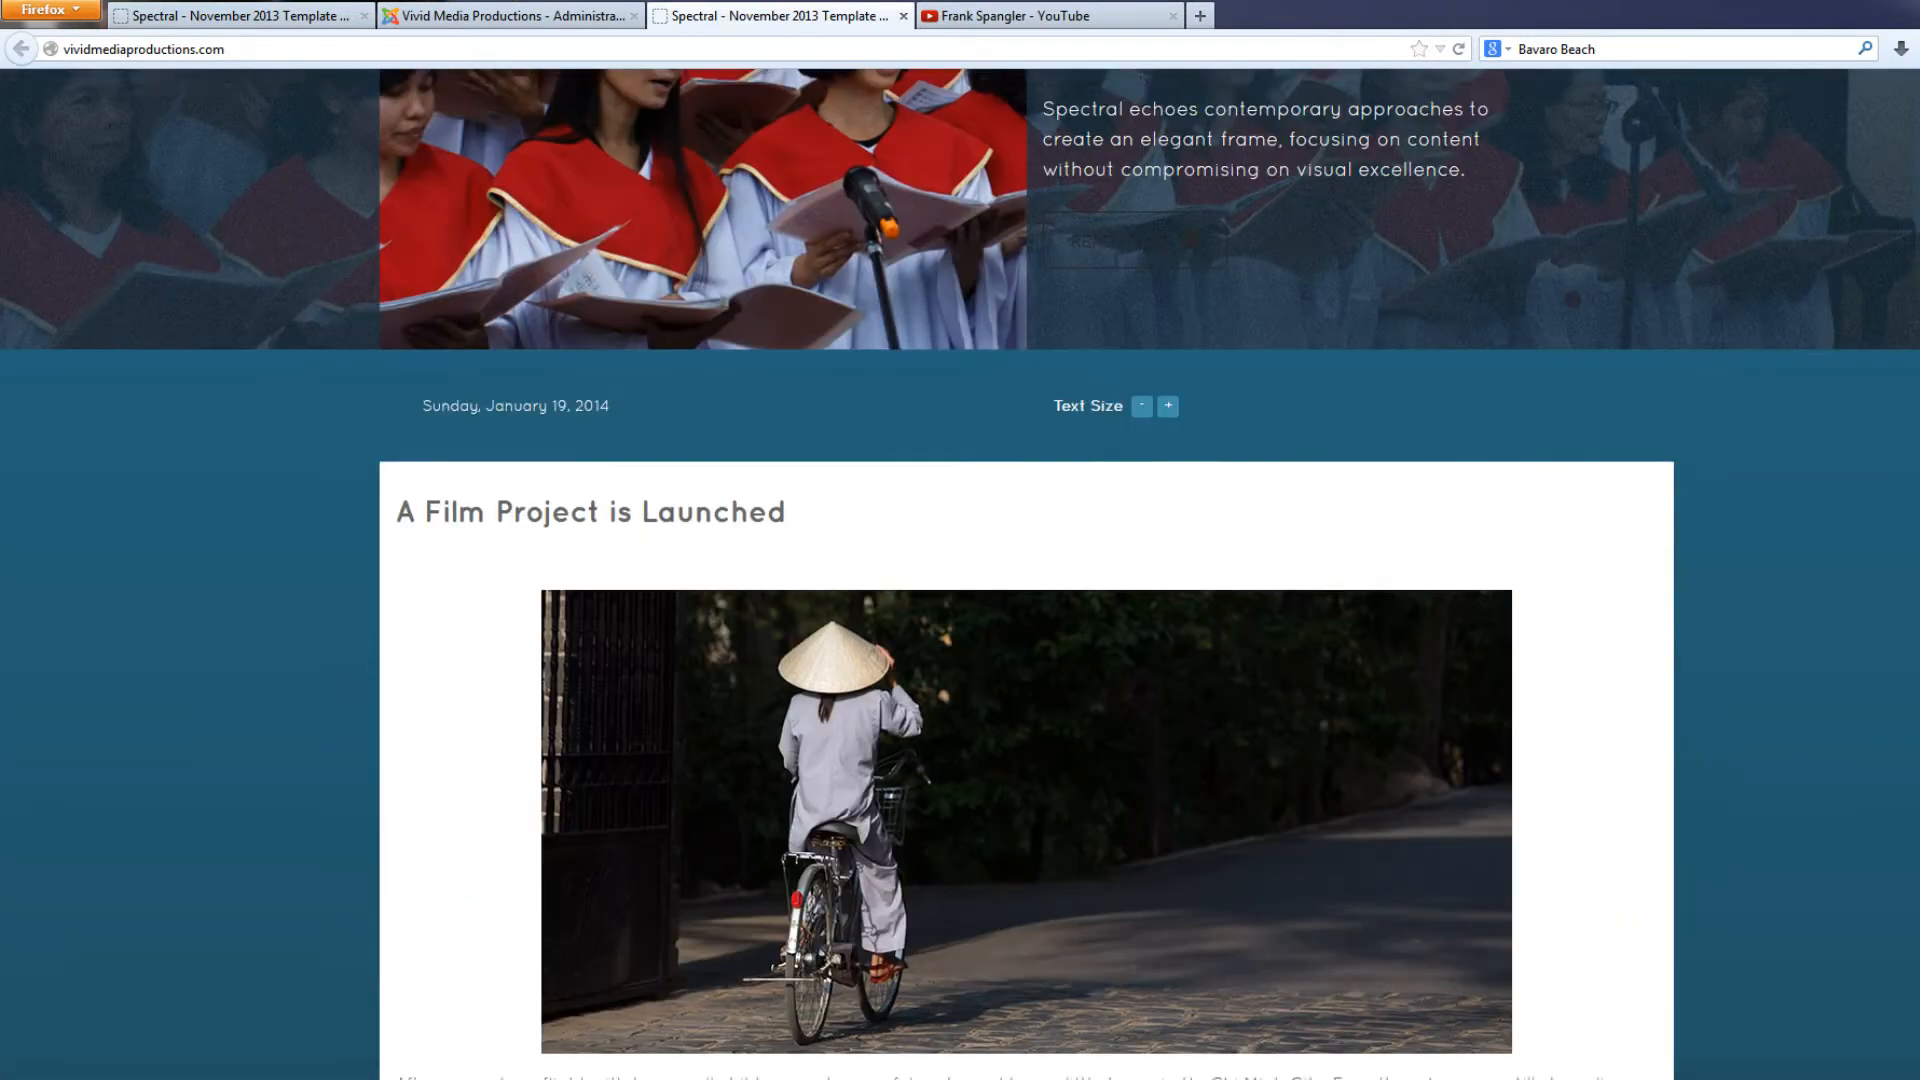
{"action": "scroll", "coordinate": [960, 573], "scroll_direction": "up", "scroll_amount": 2}
{"action": "scroll", "coordinate": [960, 574], "scroll_direction": "down", "scroll_amount": 5}
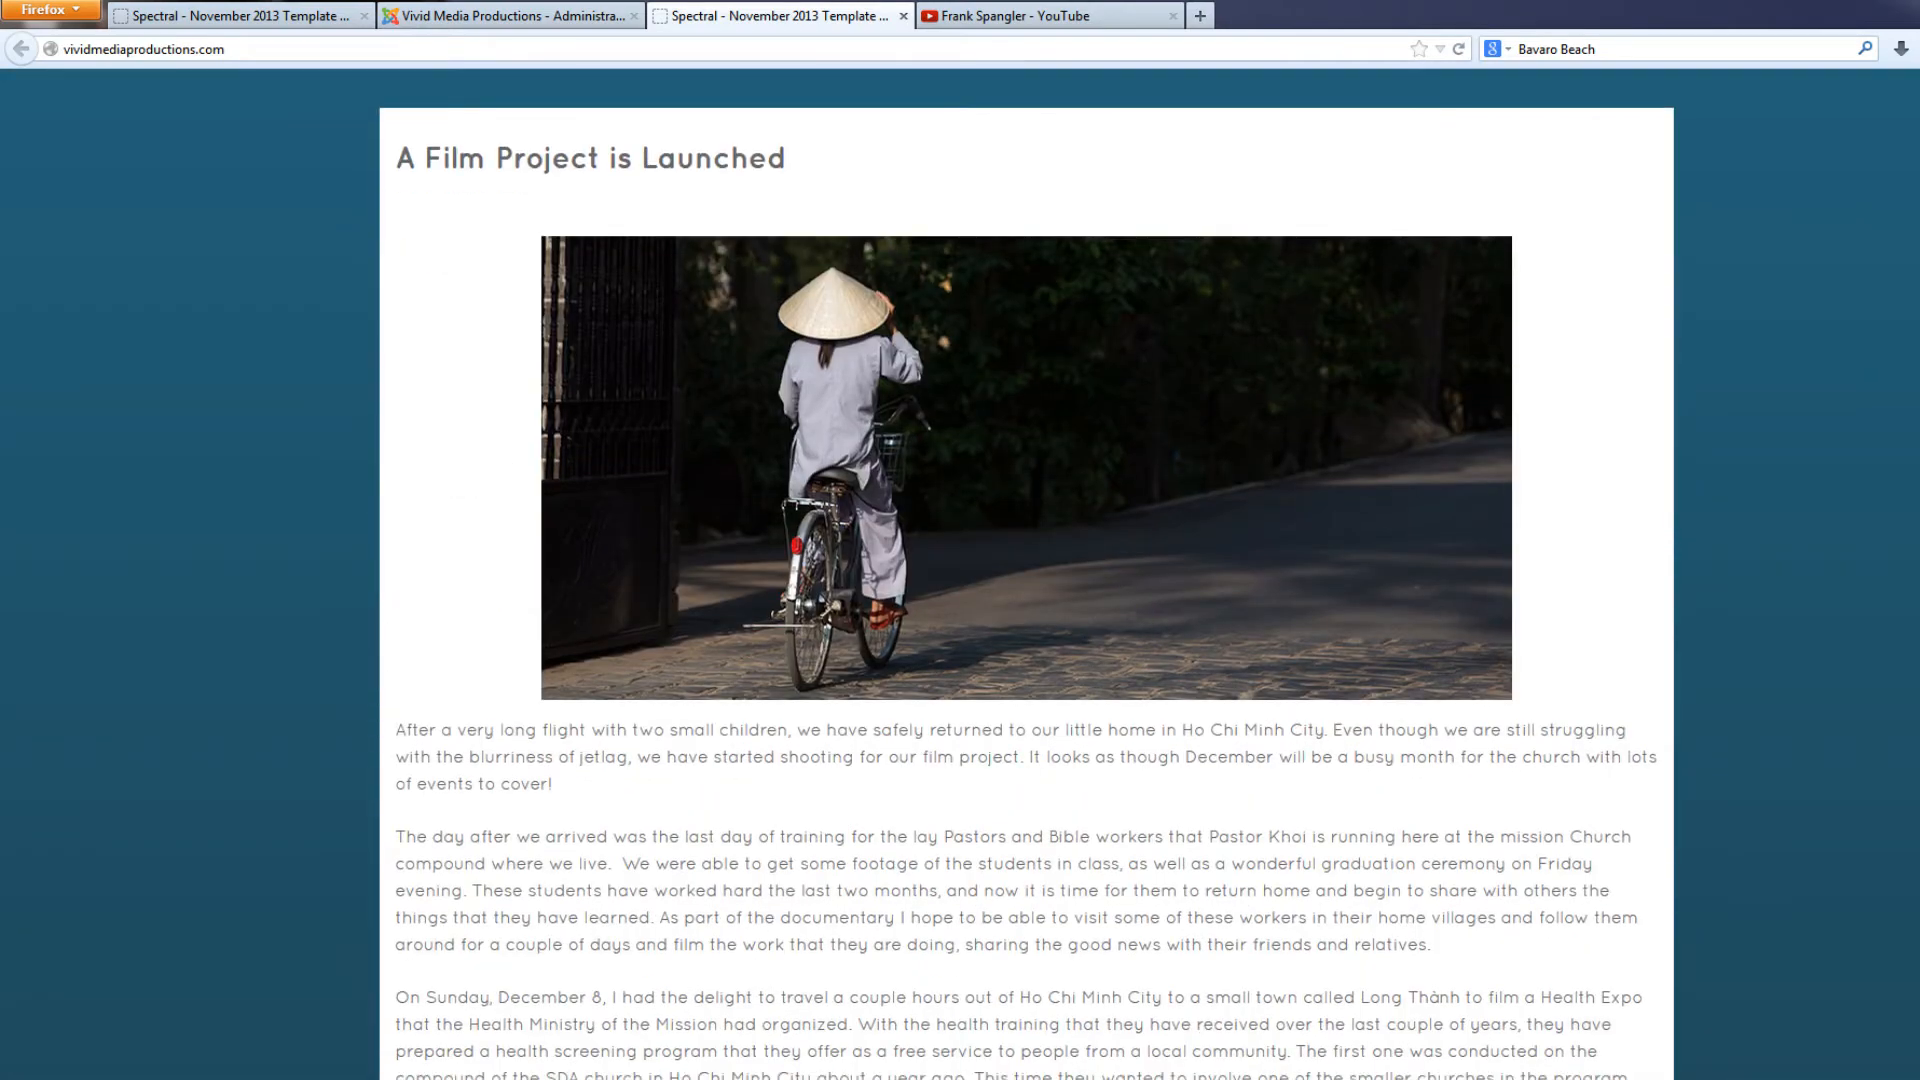
{"action": "scroll", "coordinate": [959, 574], "scroll_direction": "up", "scroll_amount": 10}
{"action": "scroll", "coordinate": [960, 574], "scroll_direction": "down", "scroll_amount": 4}
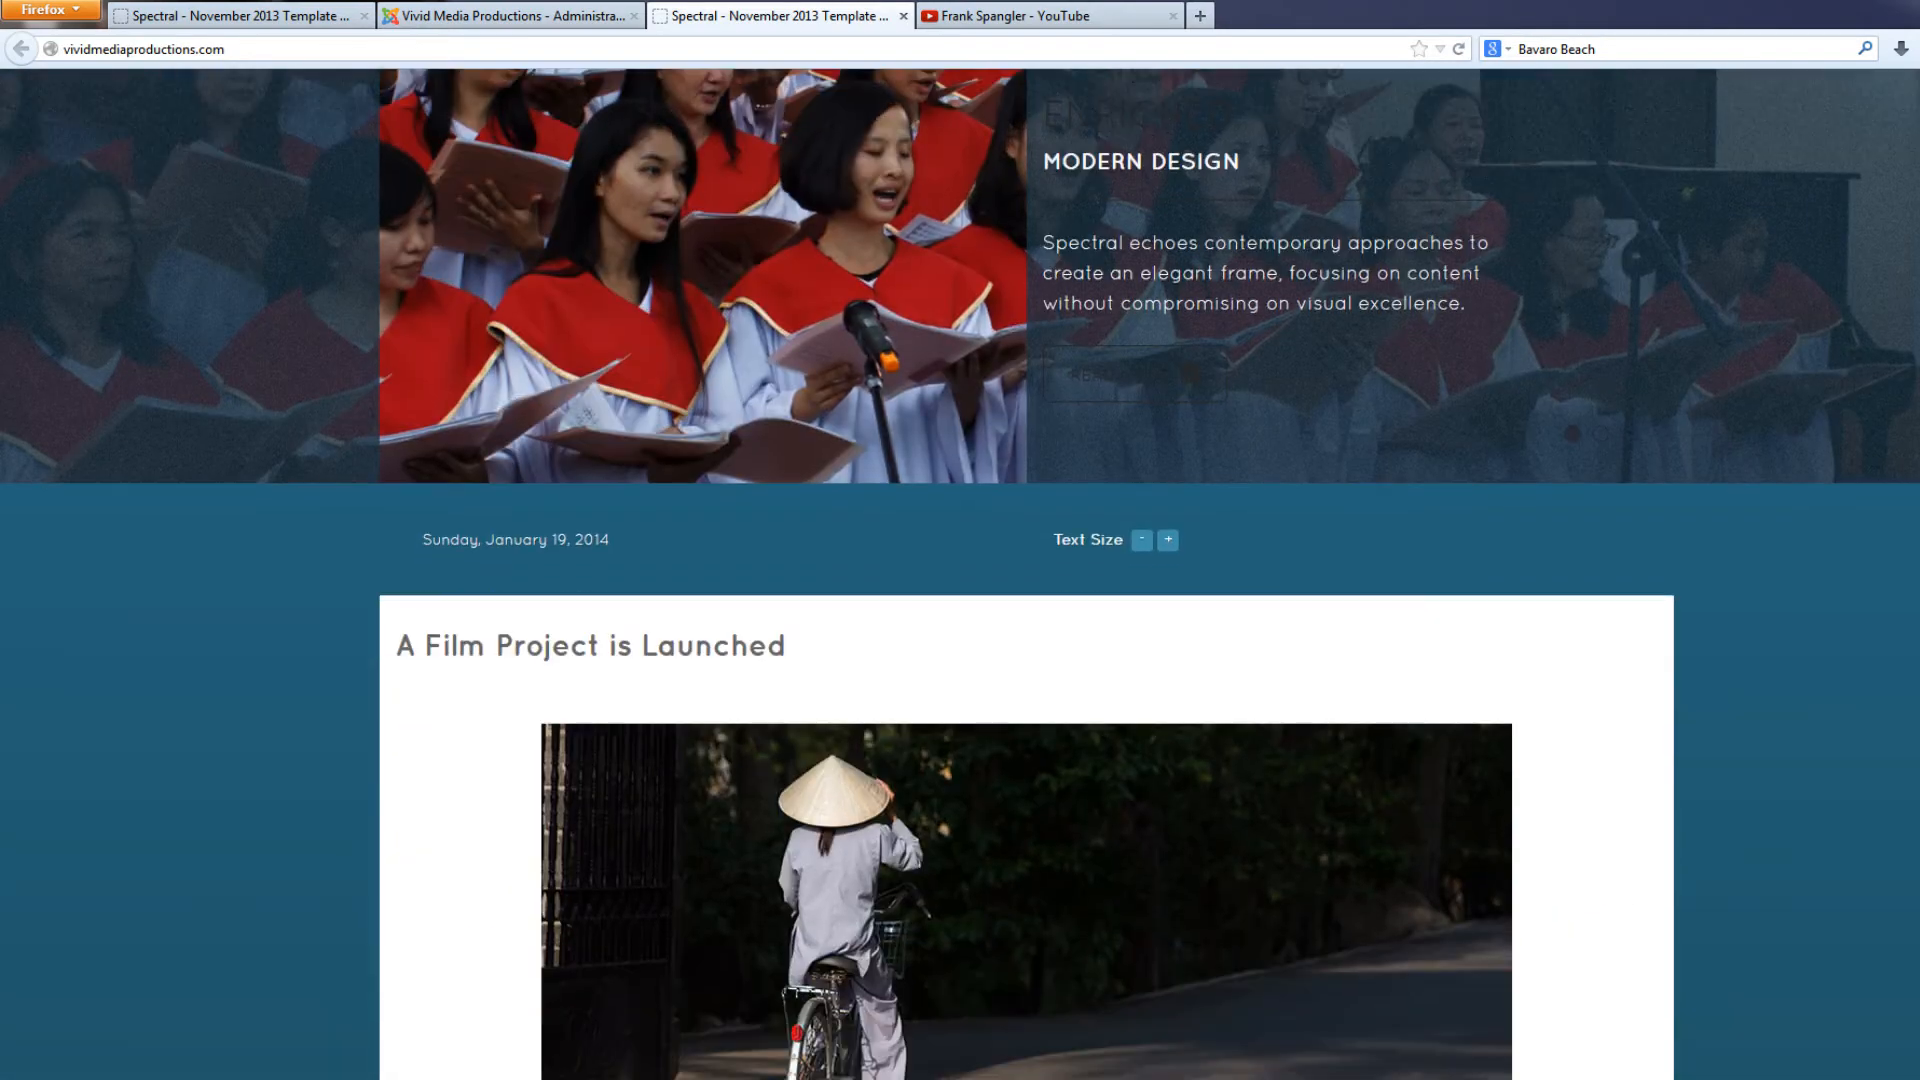
{"action": "scroll", "coordinate": [960, 573], "scroll_direction": "down", "scroll_amount": 4}
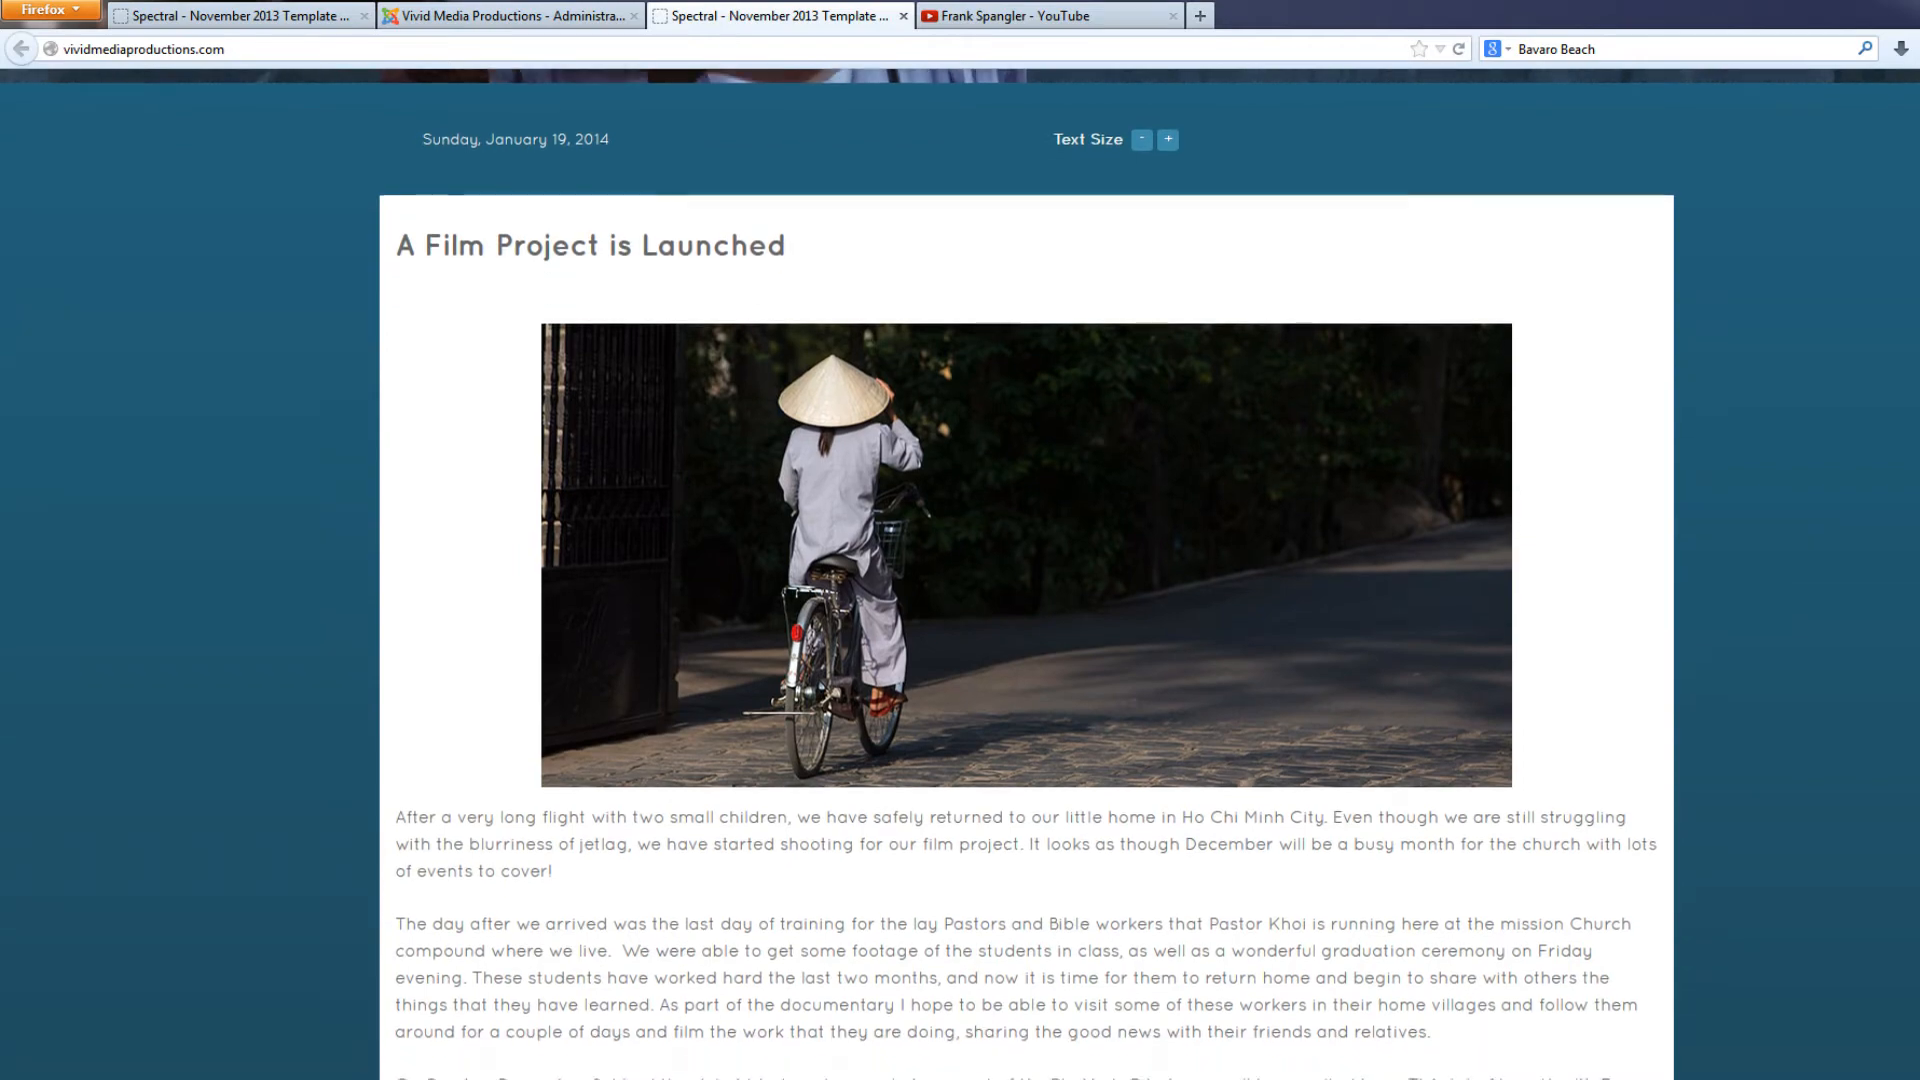
{"action": "scroll", "coordinate": [960, 574], "scroll_direction": "up", "scroll_amount": 5}
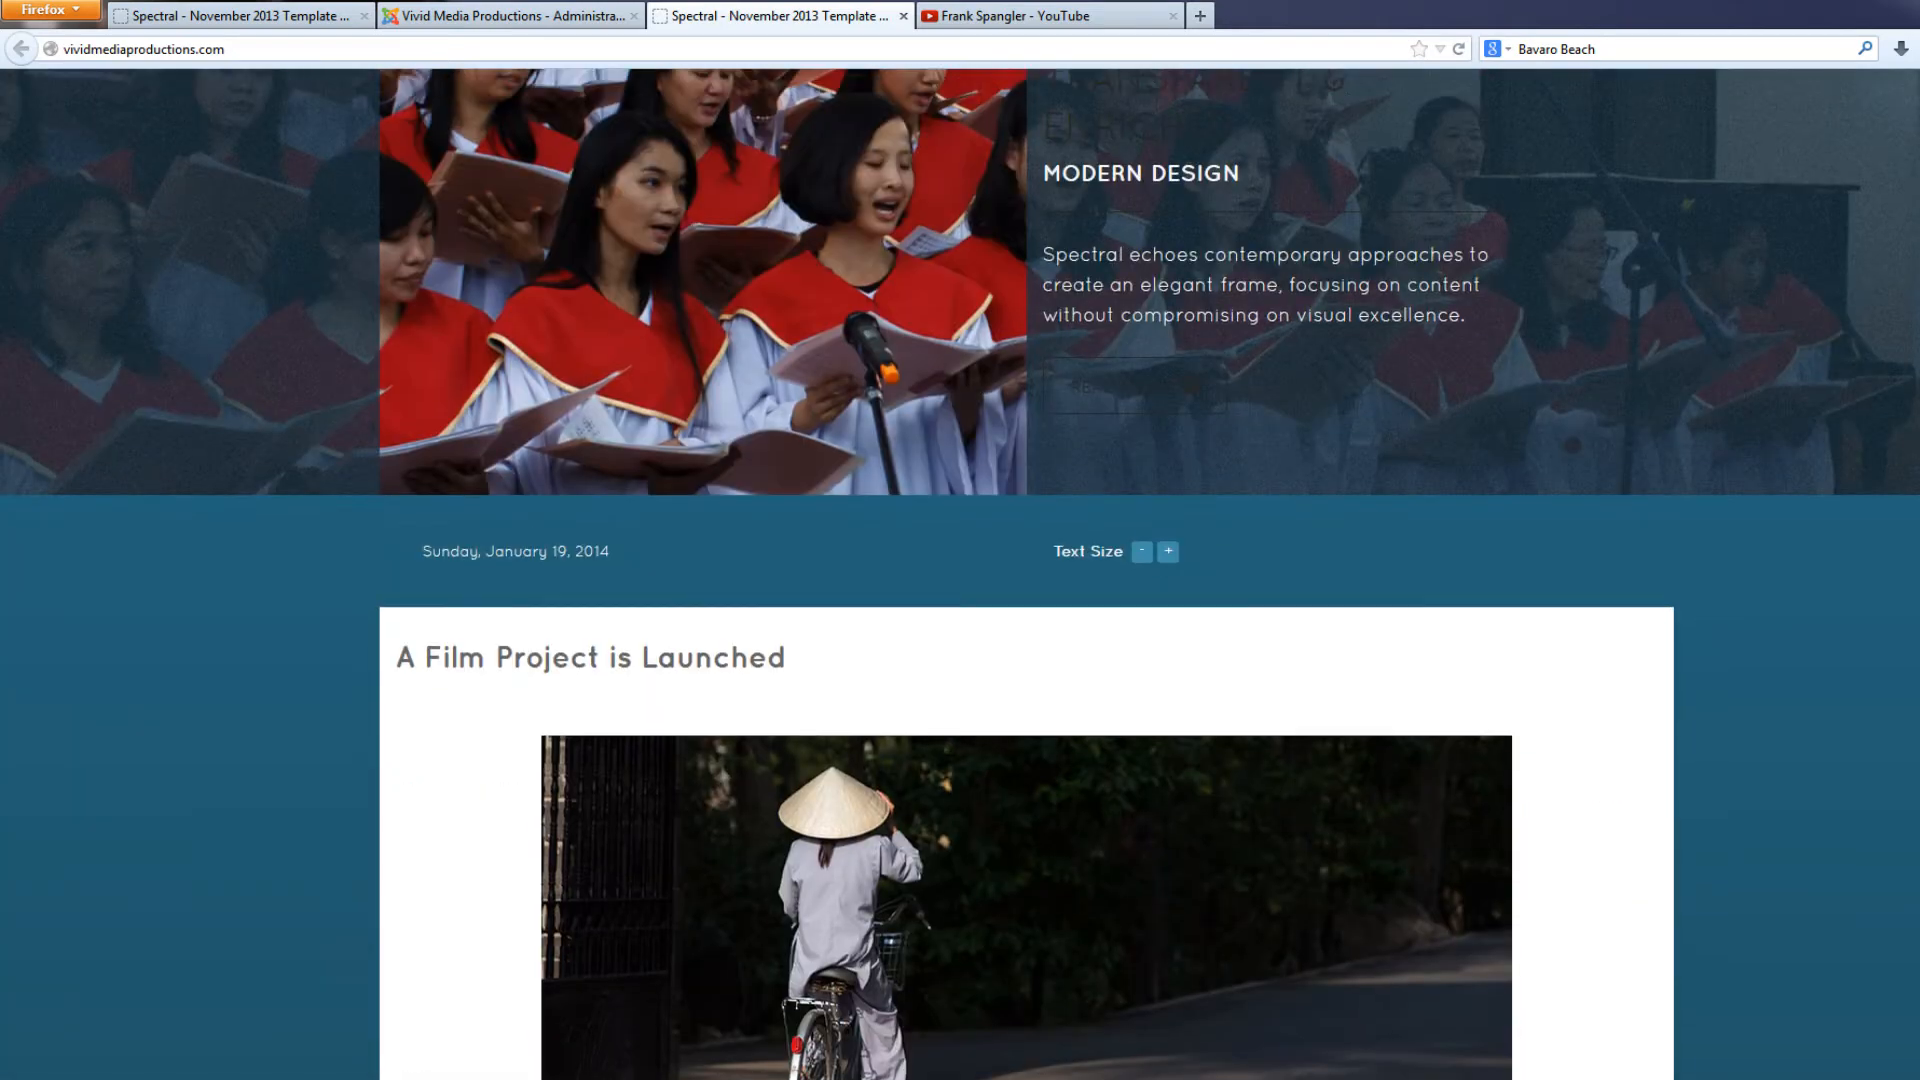
In the article editor, place the cursor before "On Sunday, December 8" and upload img_2474.jpg from the jpegs300 folder to the root image folder
{"action": "left_click", "coordinate": [492, 20]}
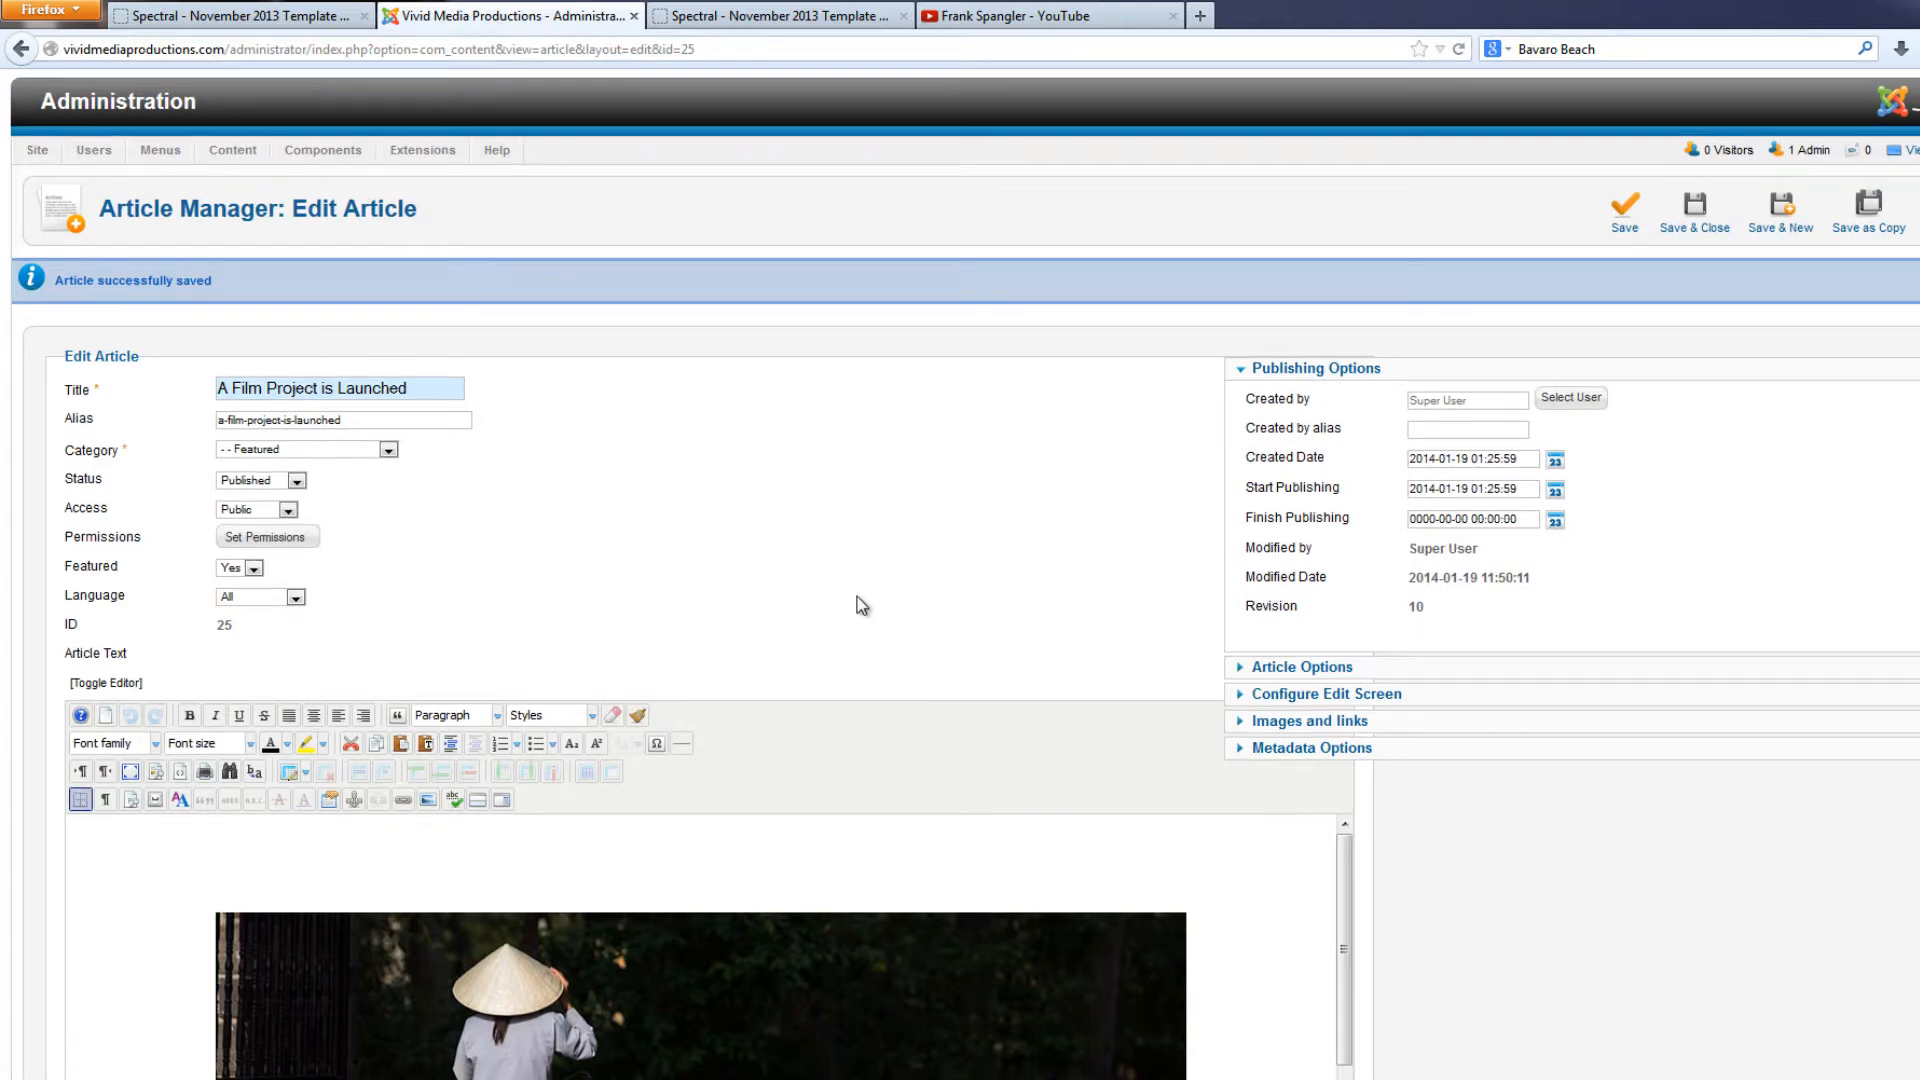
{"action": "scroll", "coordinate": [857, 604], "scroll_direction": "down", "scroll_amount": 6}
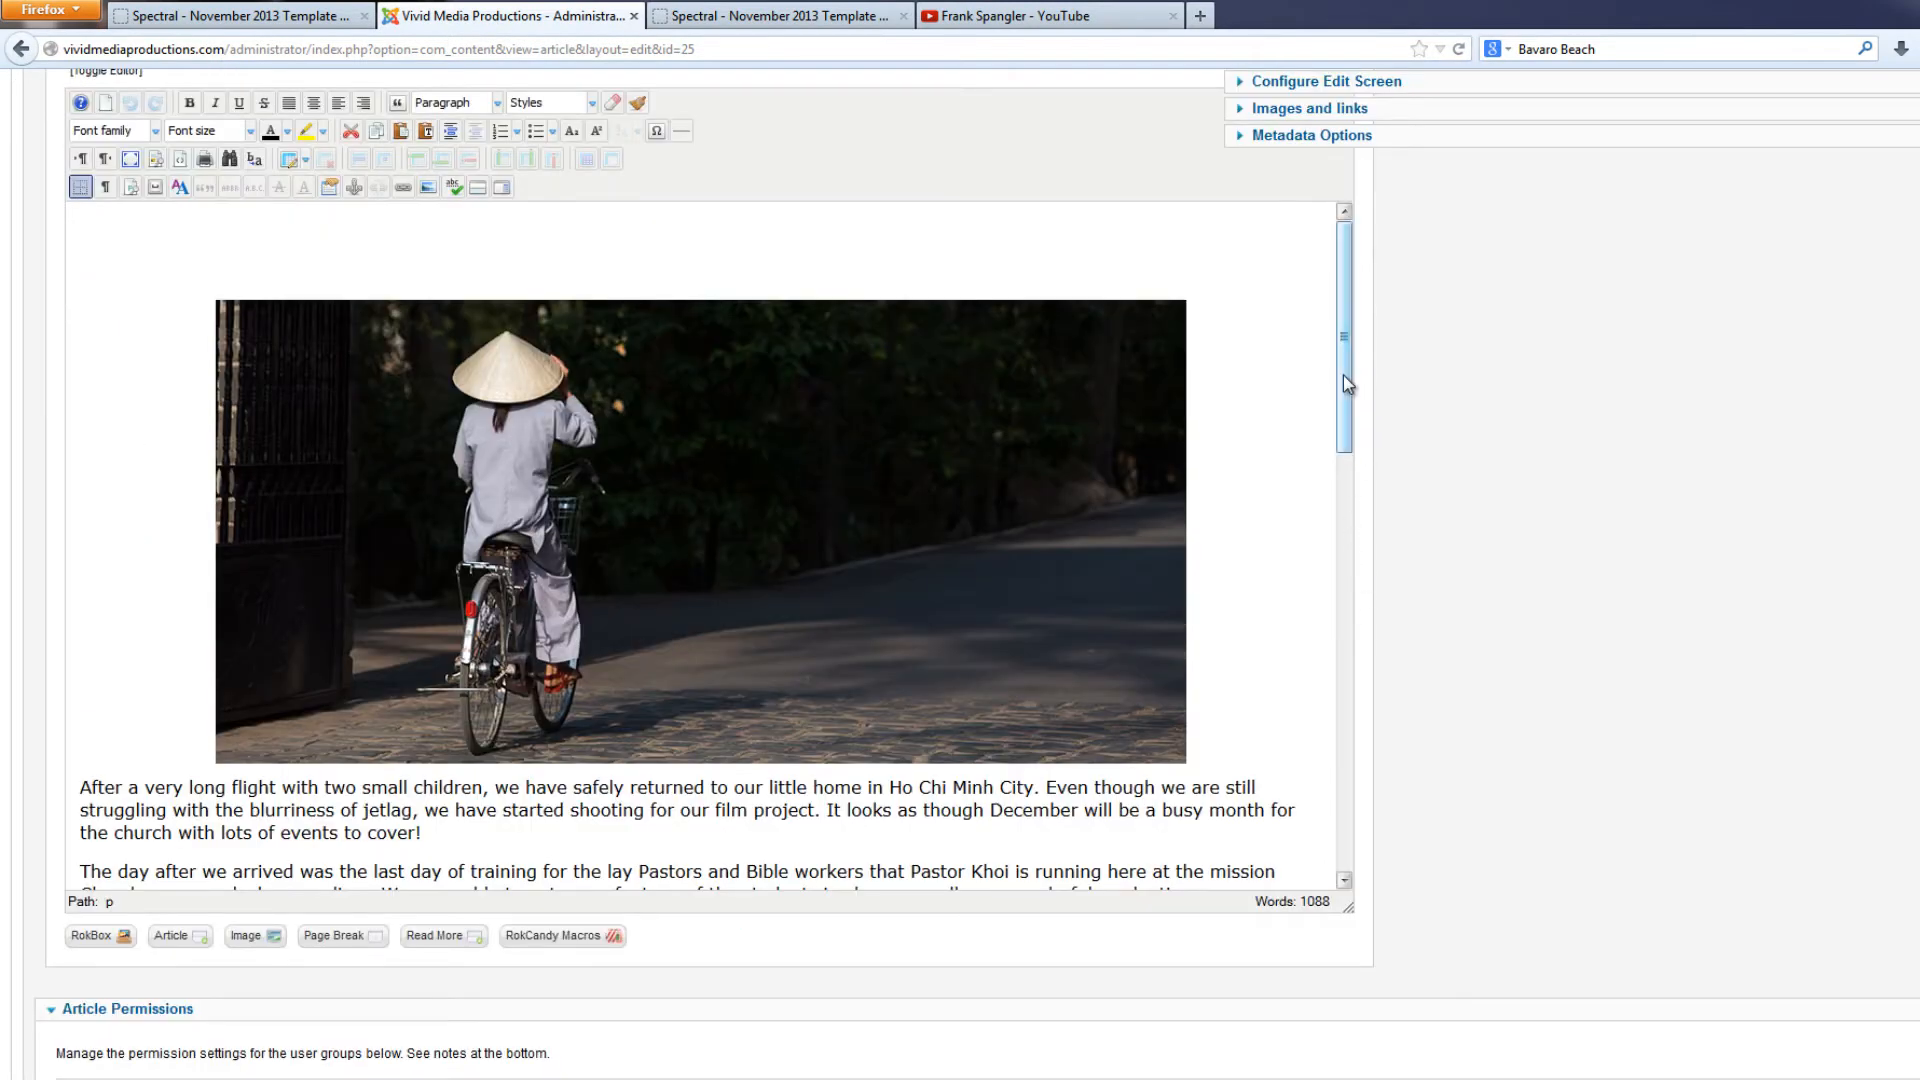
{"action": "scroll", "coordinate": [1341, 375], "scroll_direction": "down", "scroll_amount": 2}
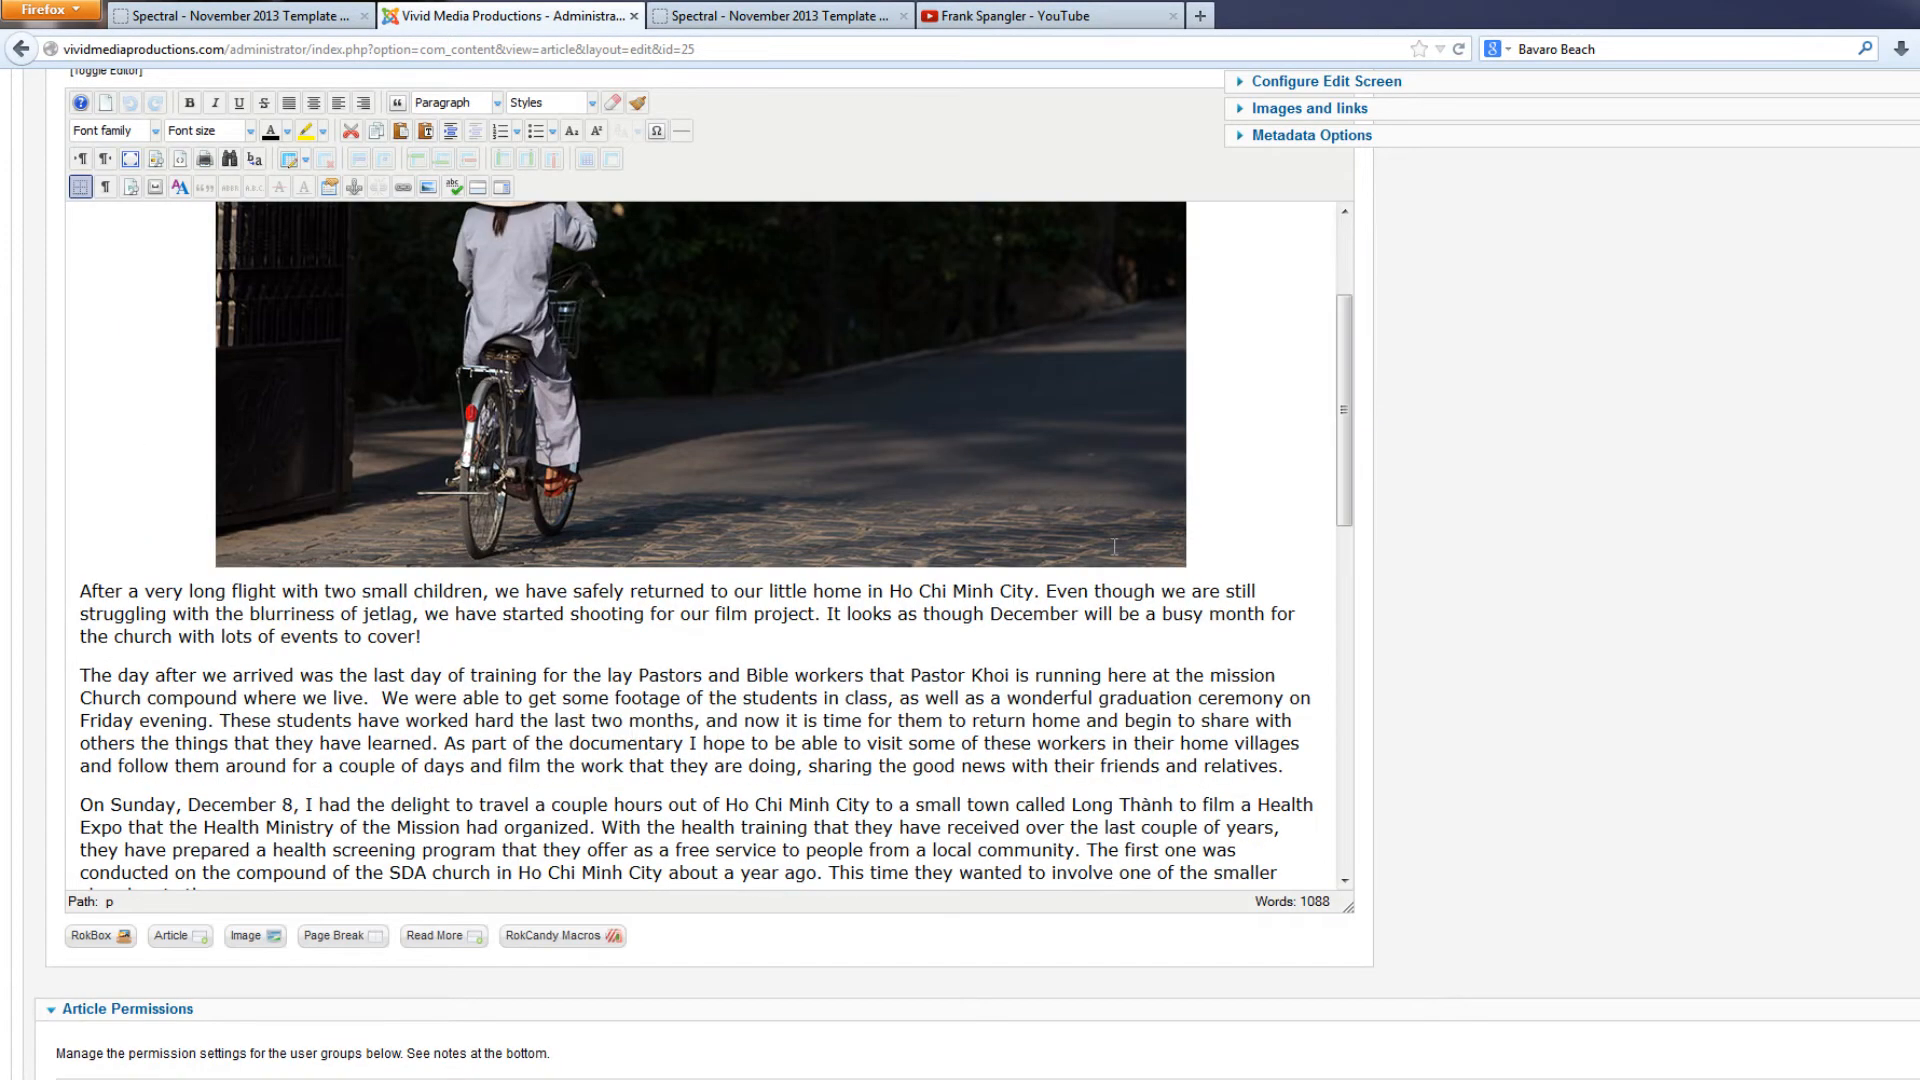
{"action": "left_click", "coordinate": [82, 675]}
{"action": "scroll", "coordinate": [222, 708], "scroll_direction": "down", "scroll_amount": 1}
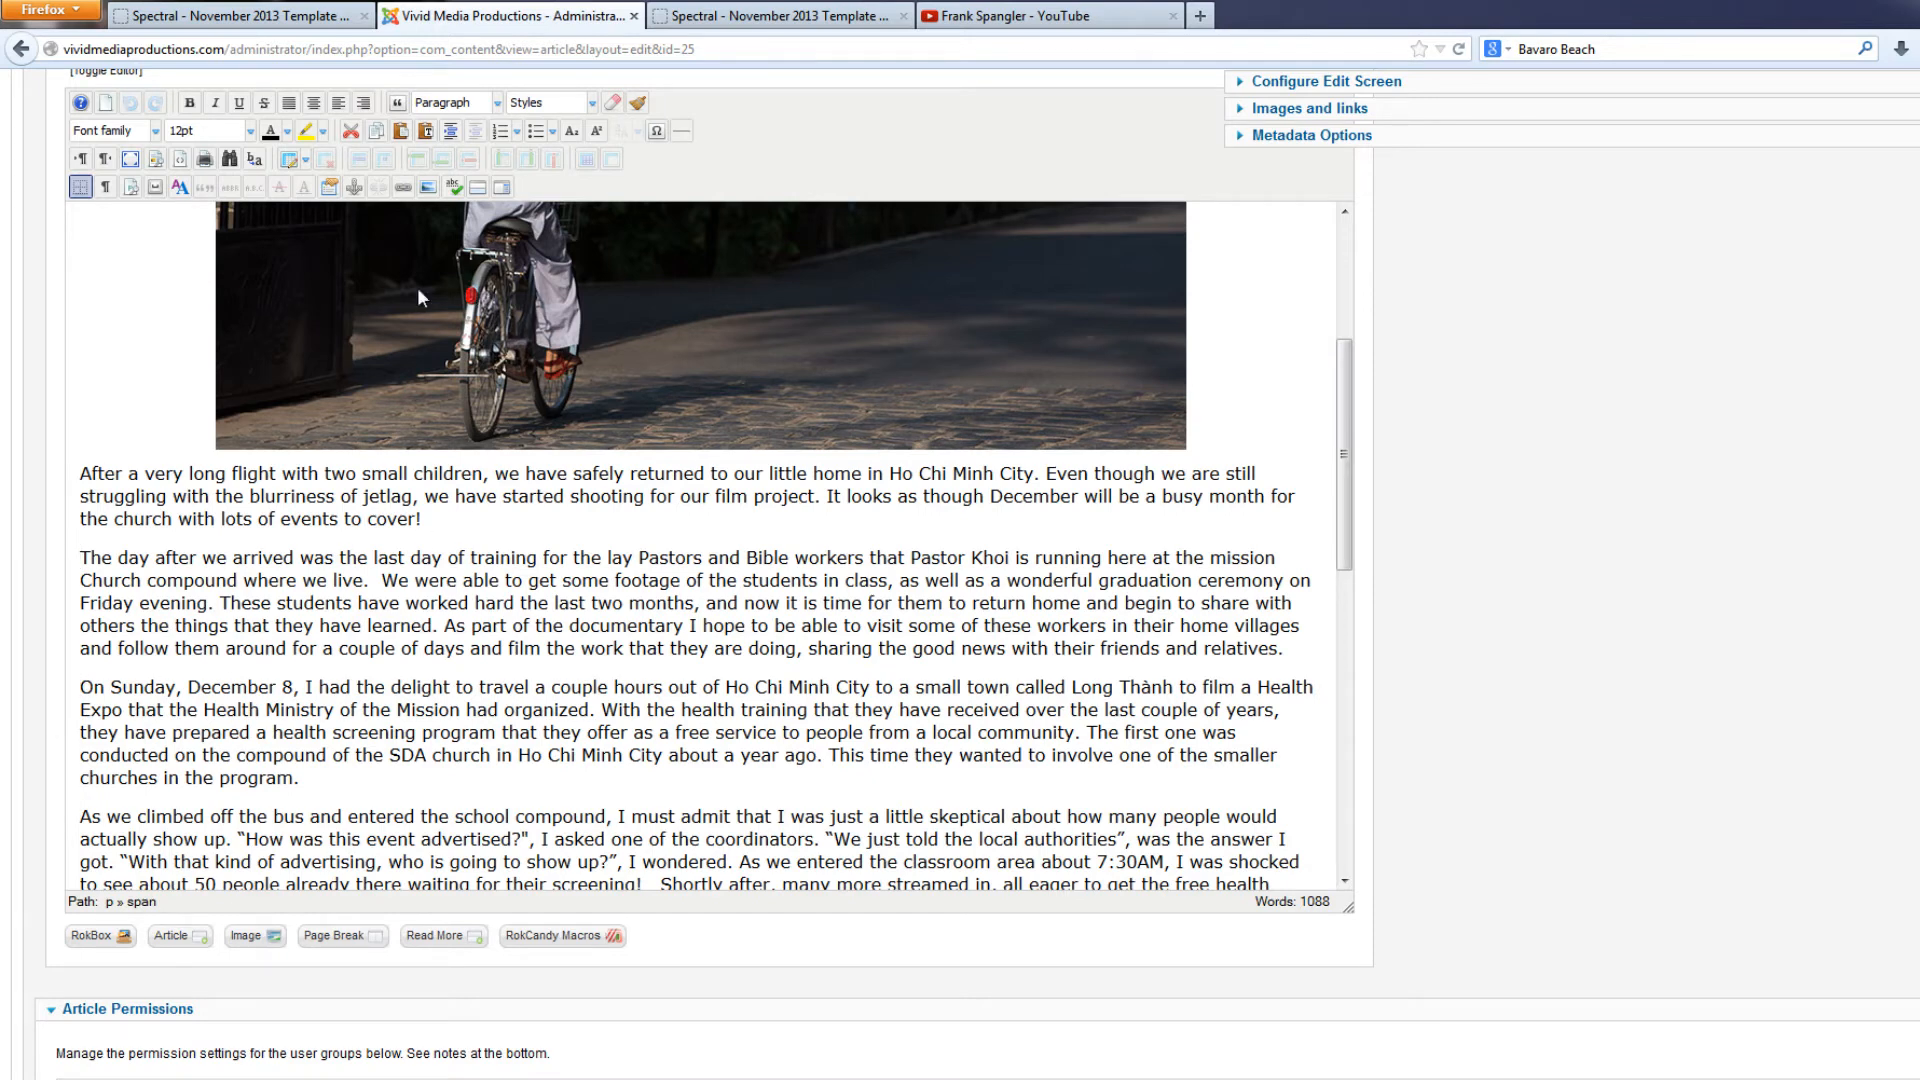
{"action": "left_click", "coordinate": [427, 188]}
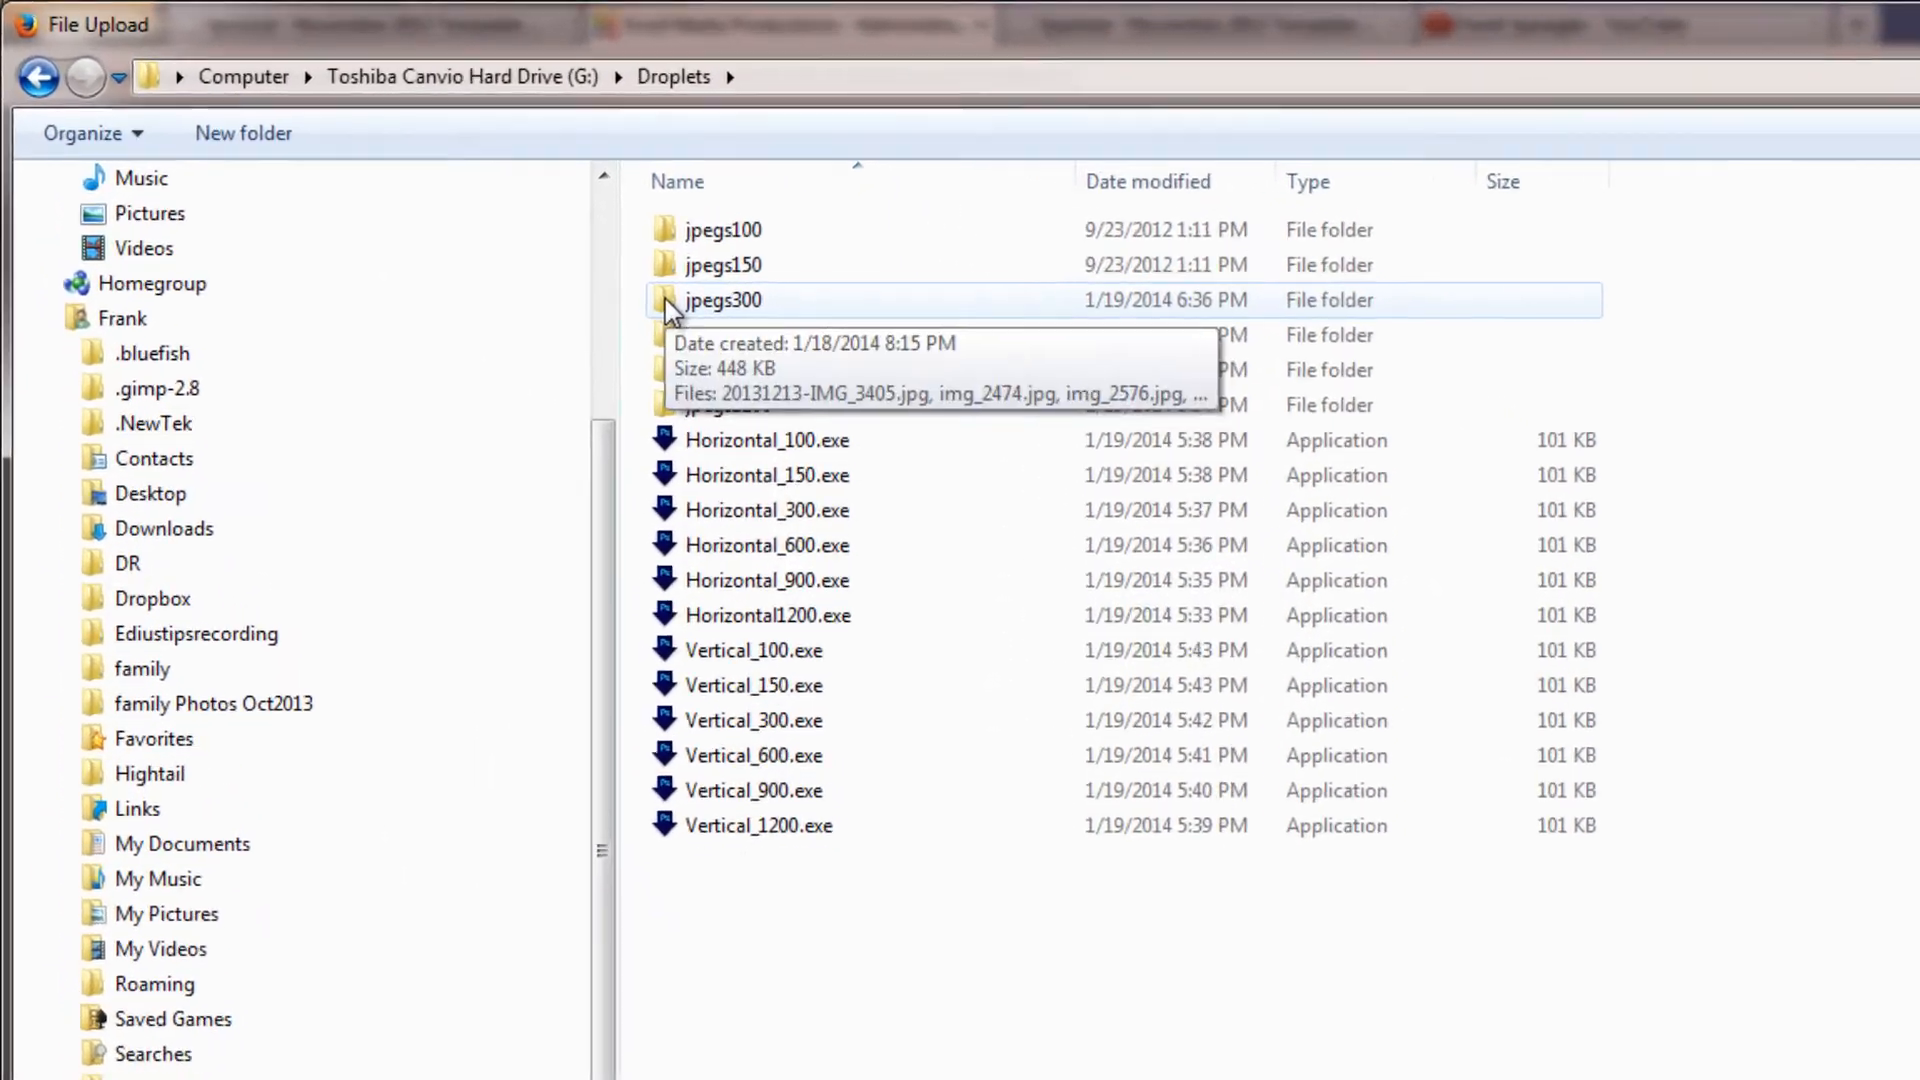
{"action": "left_click", "coordinate": [528, 237]}
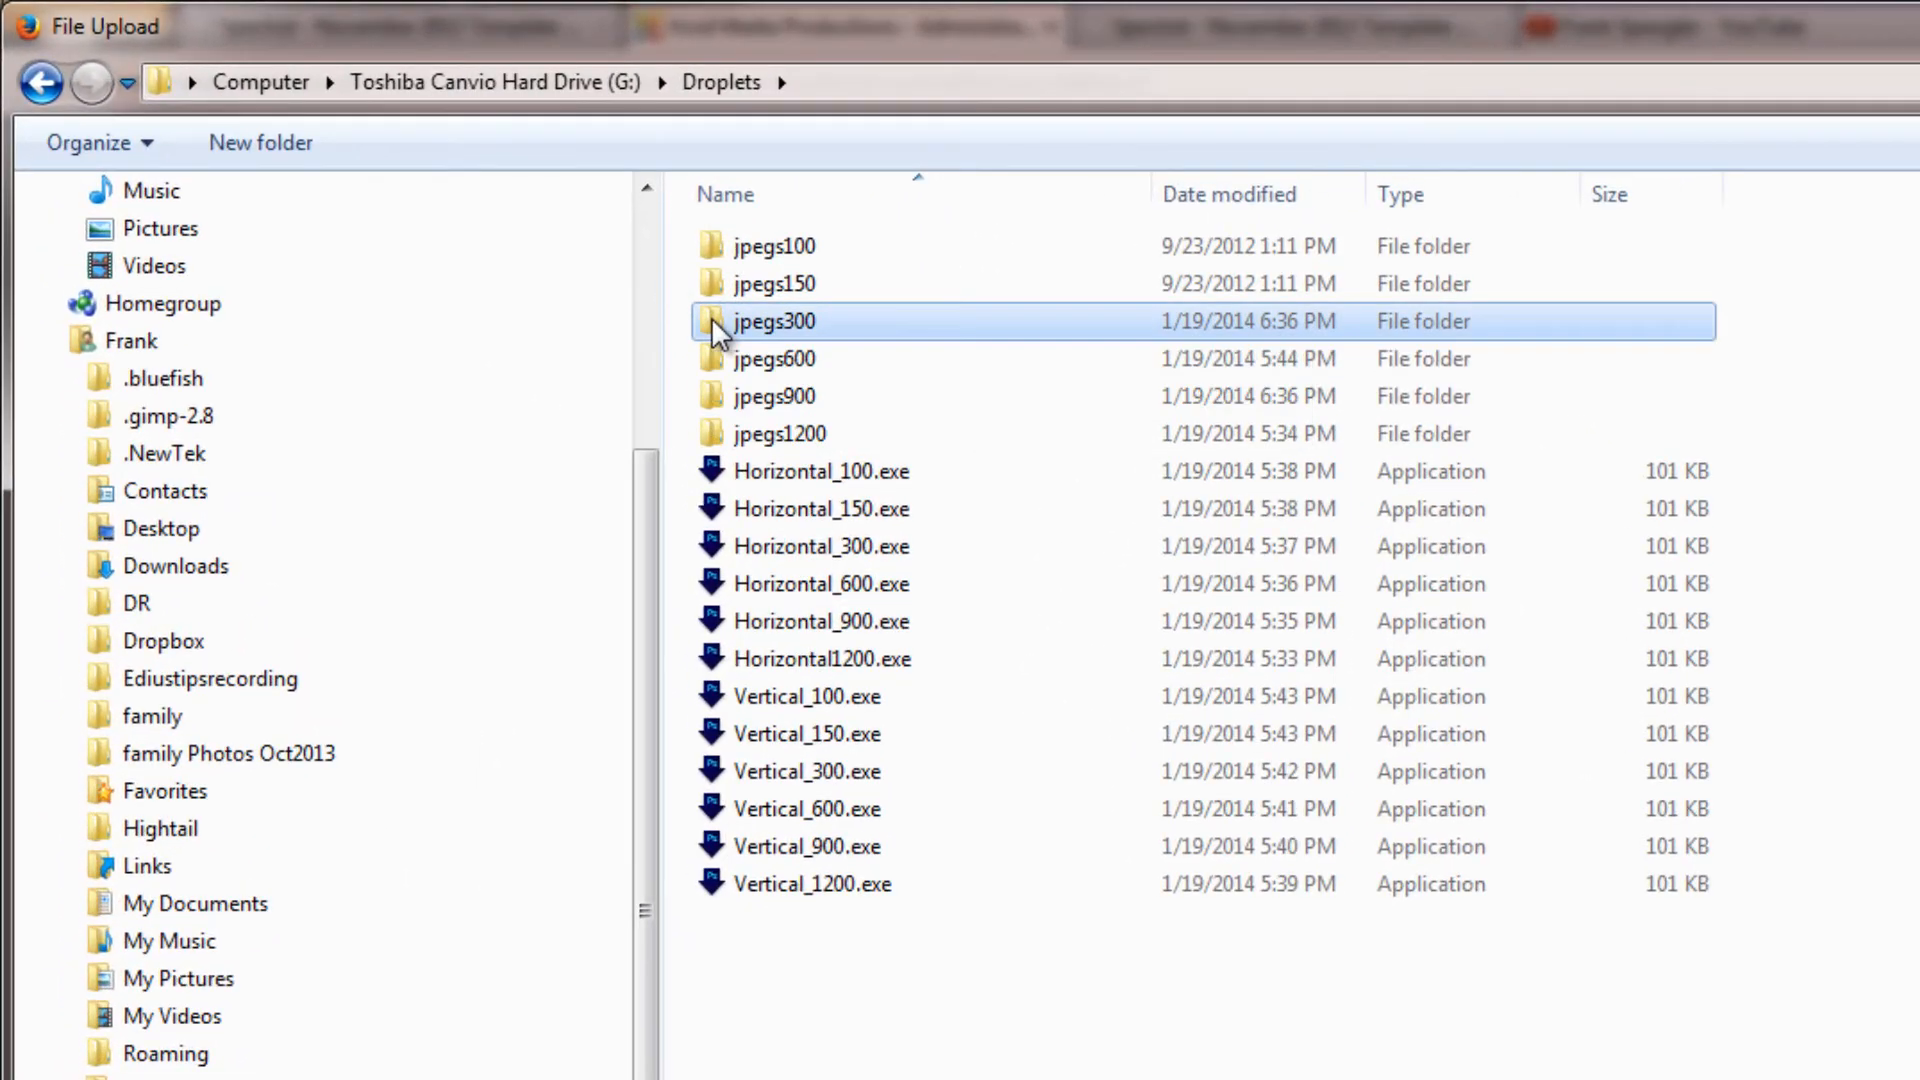
{"action": "double_click", "coordinate": [711, 318]}
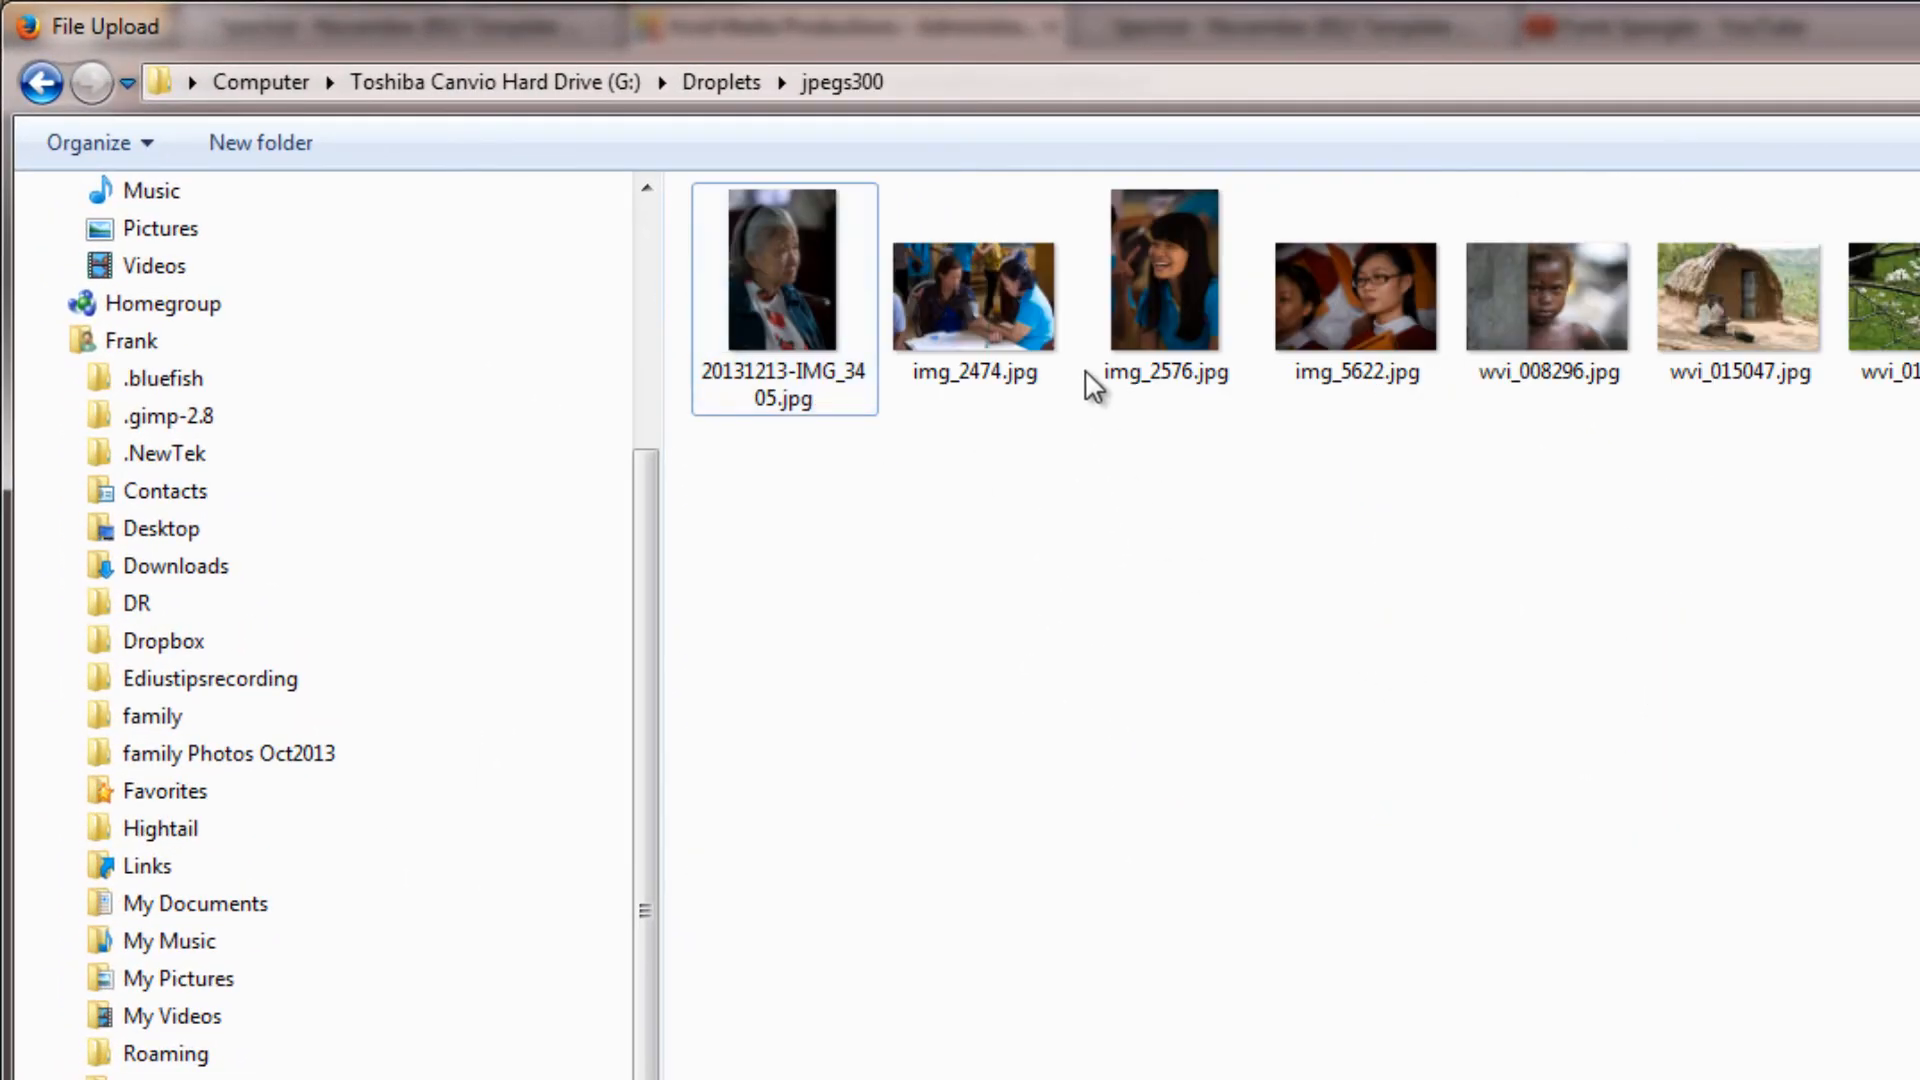
{"action": "double_click", "coordinate": [990, 298]}
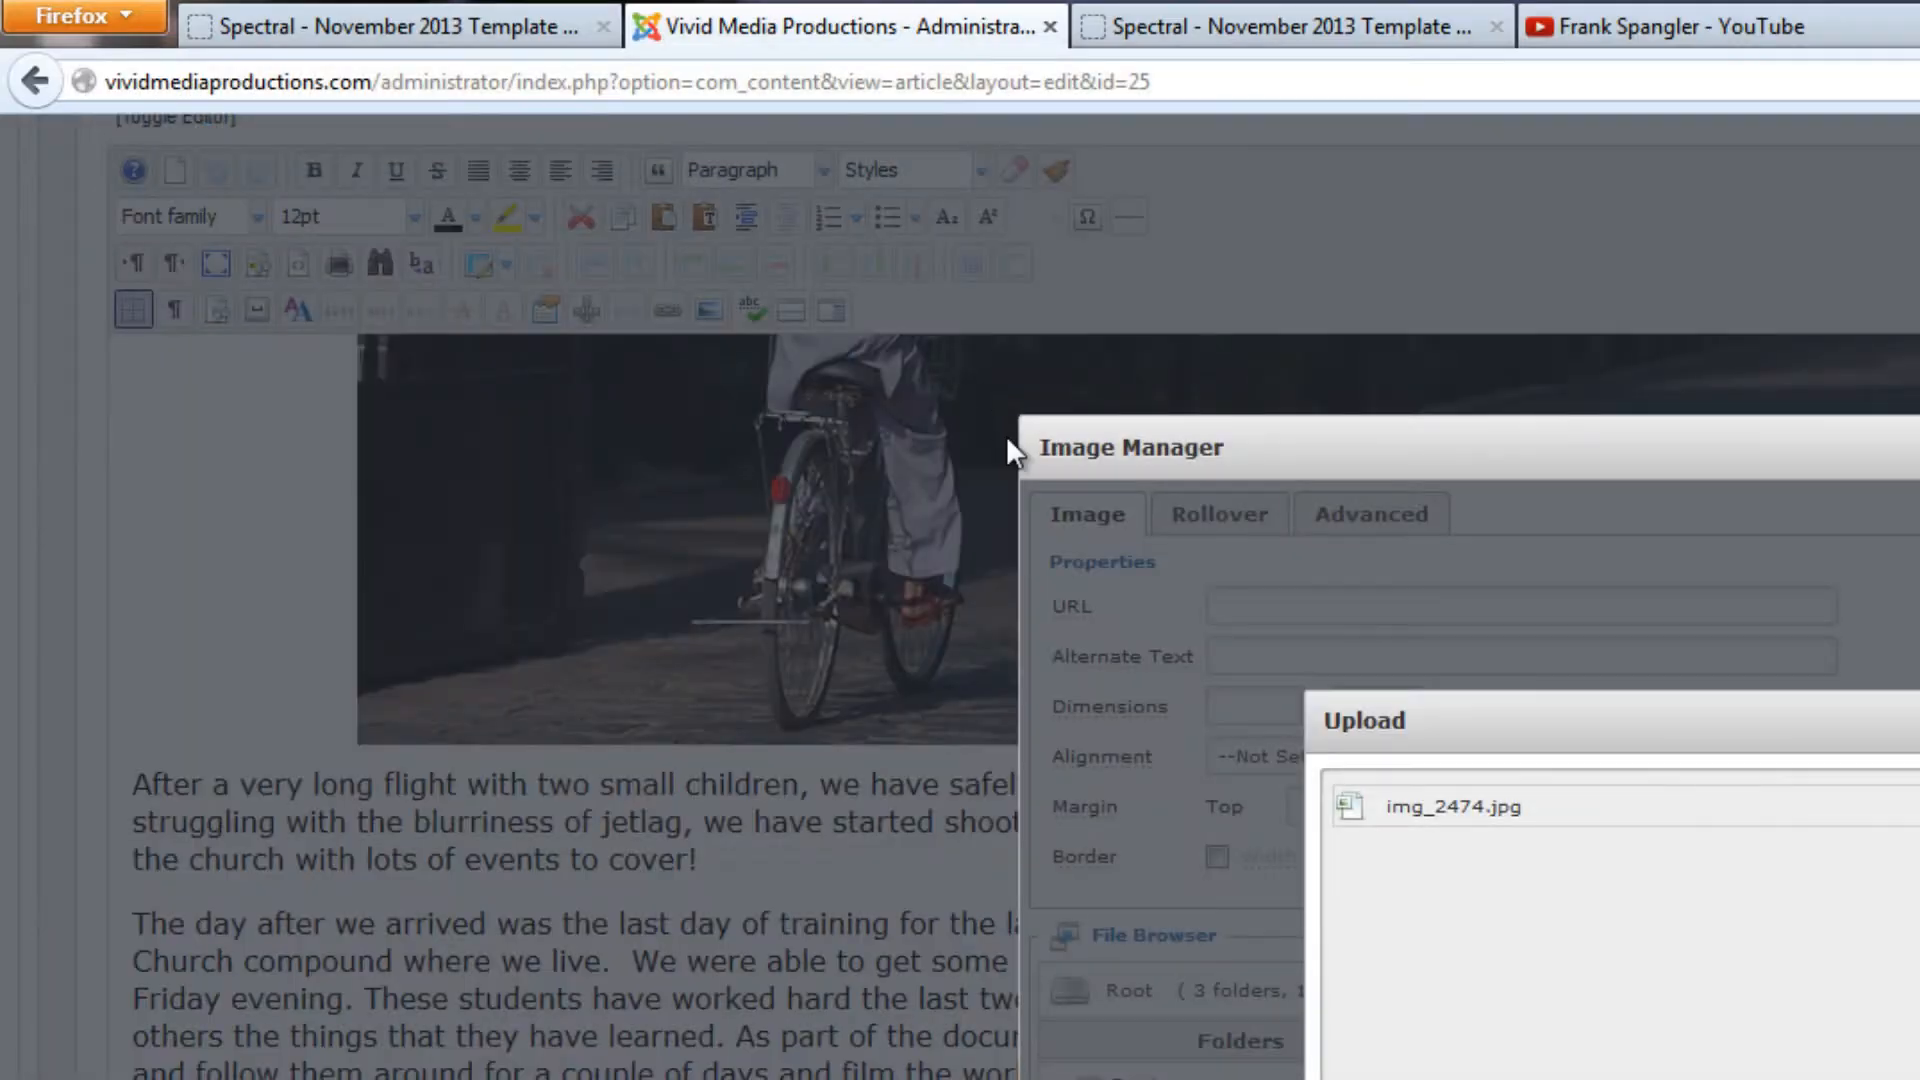
{"action": "left_click", "coordinate": [1354, 994]}
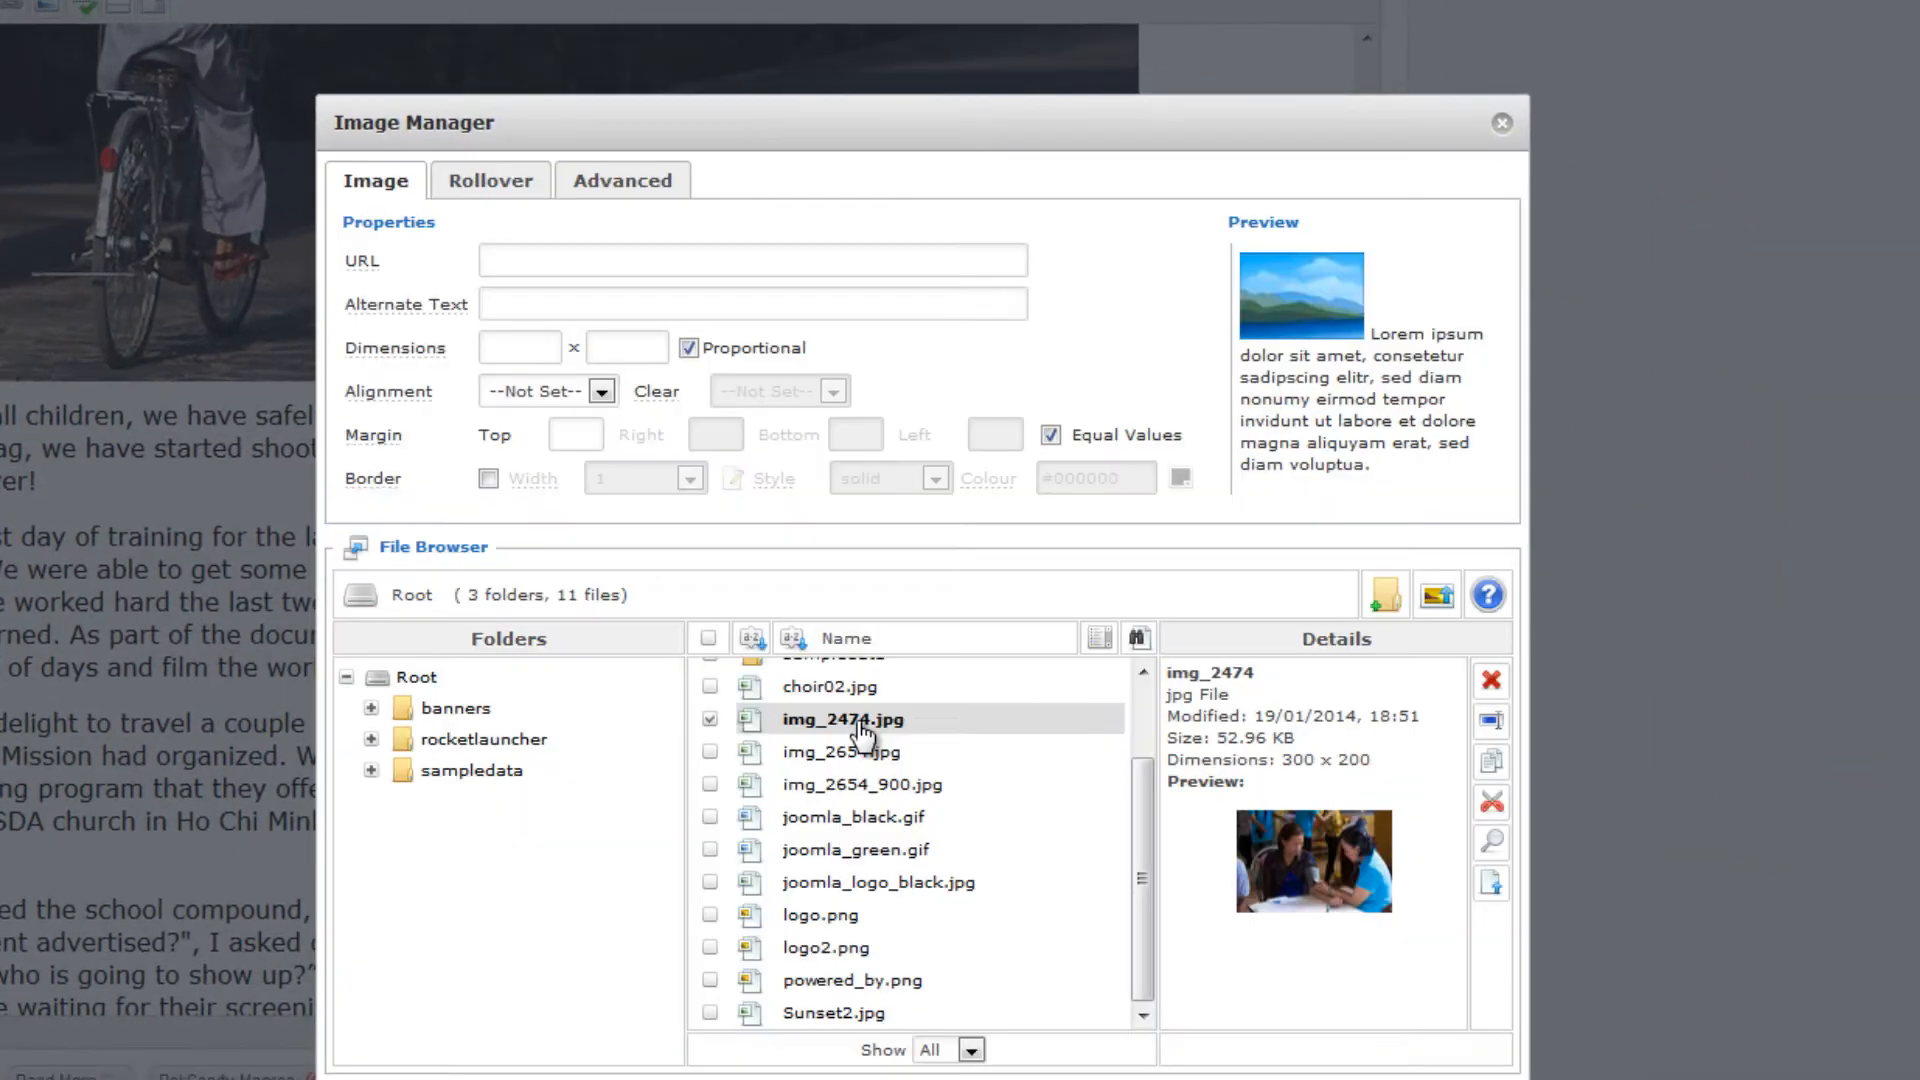
Give img_2474.jpg the alternate text "Vietnamese woman gets her blood checked at Health Expo" and set its alignment to Left
{"action": "left_click", "coordinate": [857, 727]}
{"action": "left_click_drag", "start_coordinate": [630, 297], "coordinate": [338, 293]}
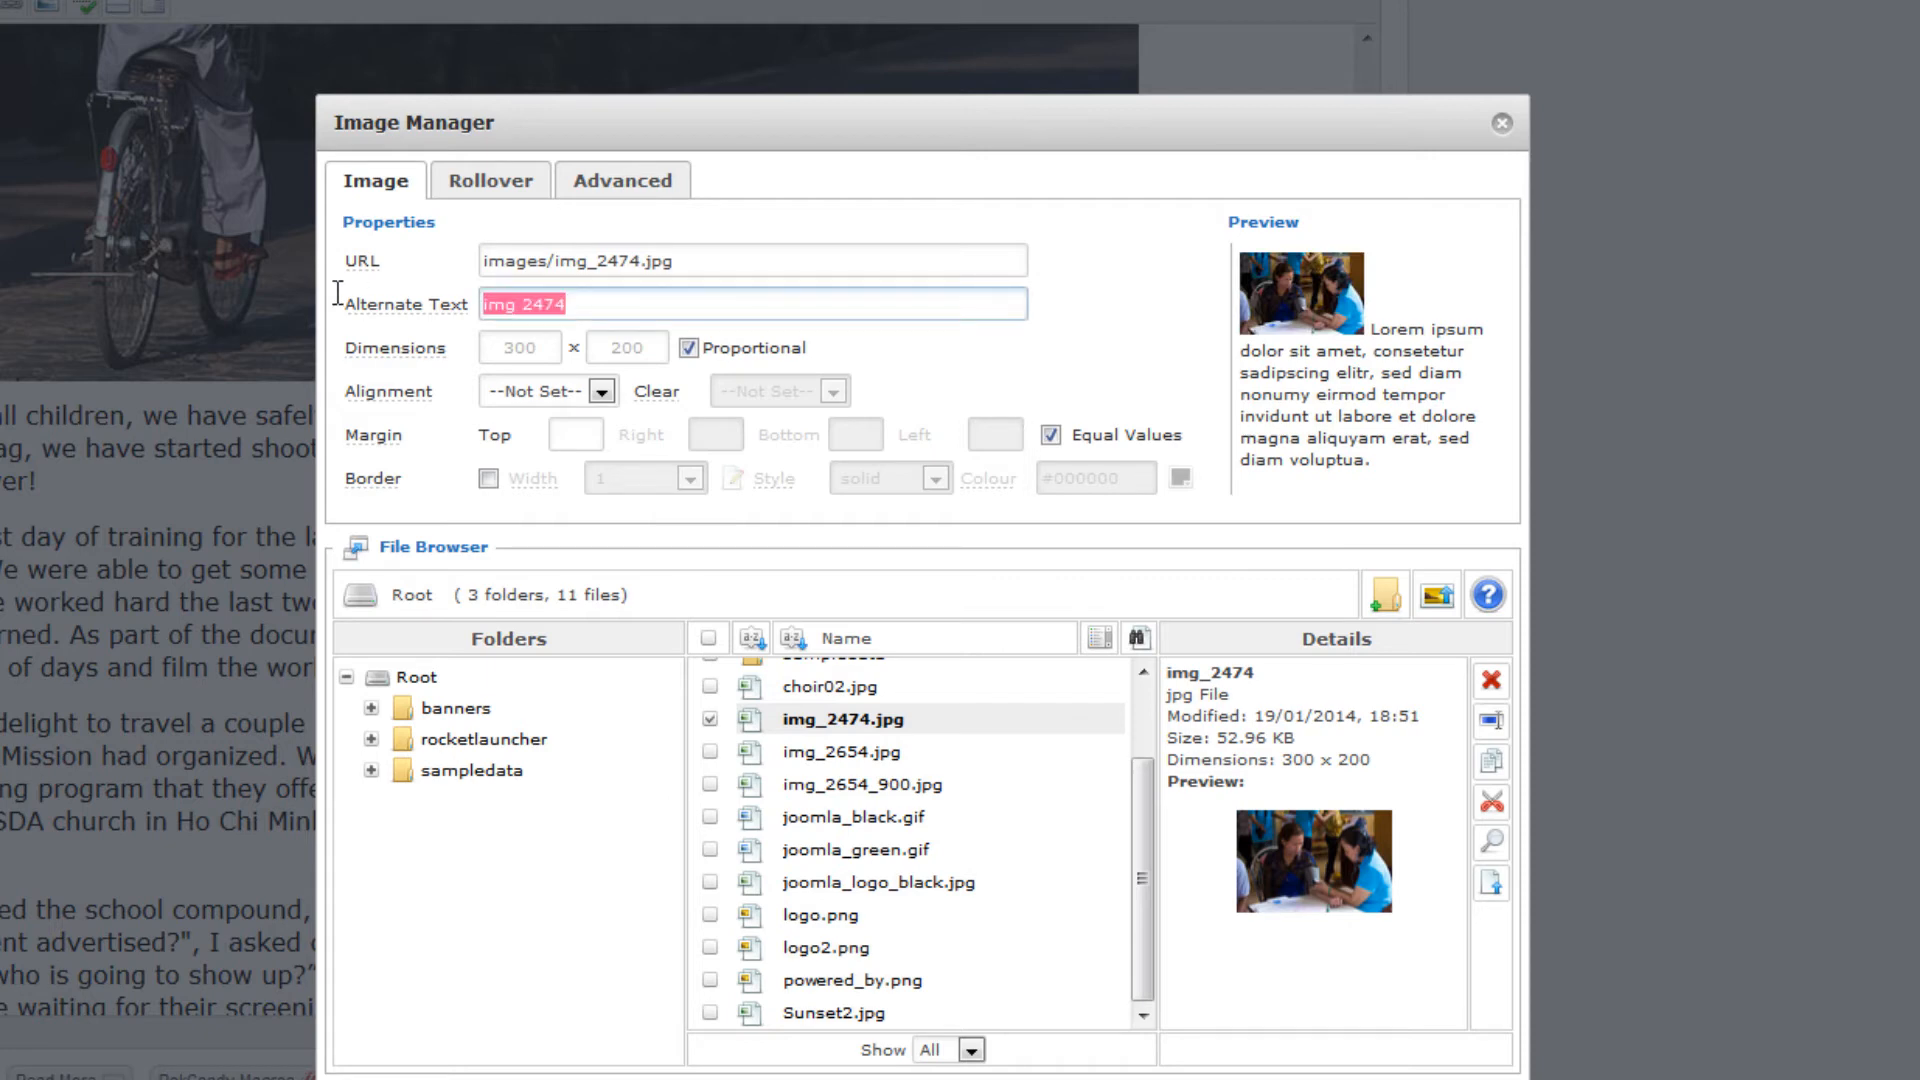
{"action": "type", "text": "Vietnamese woman gets her blood checked at Health Expo"}
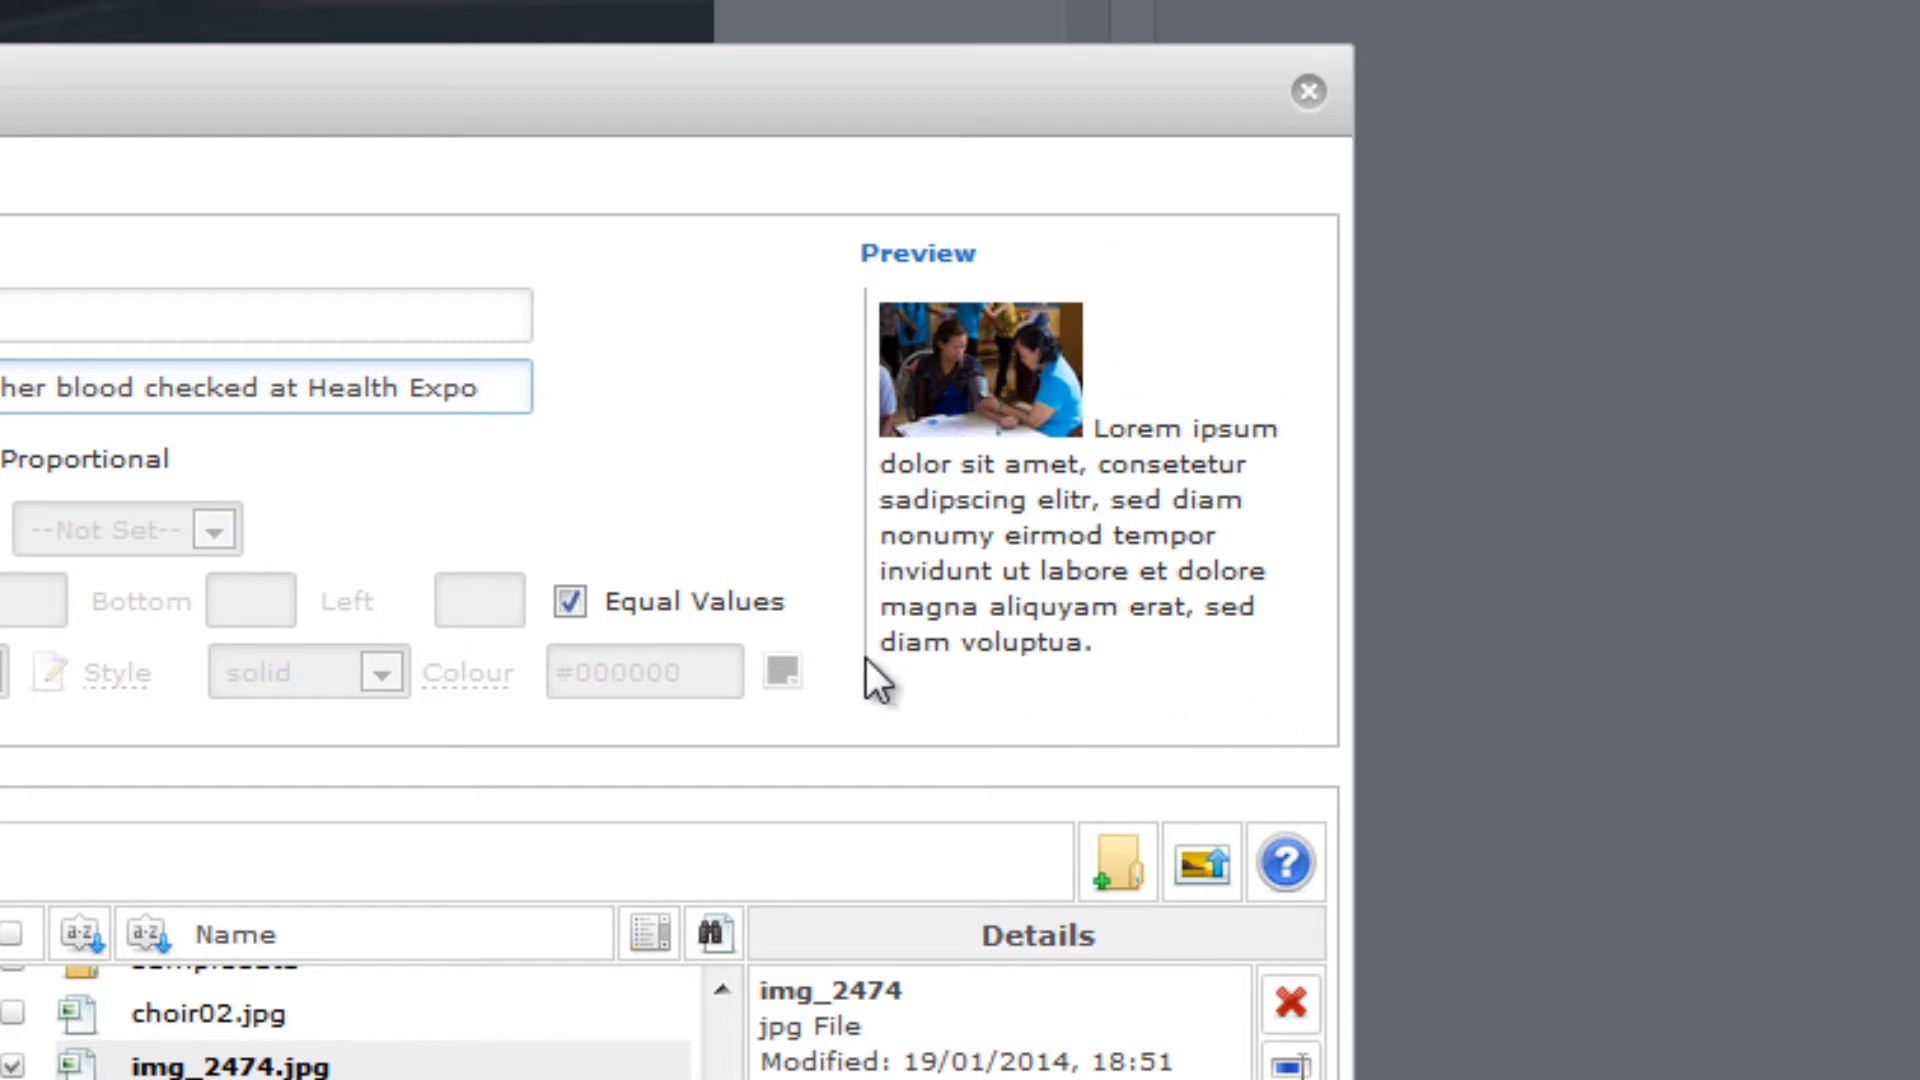
{"action": "left_click", "coordinate": [257, 475]}
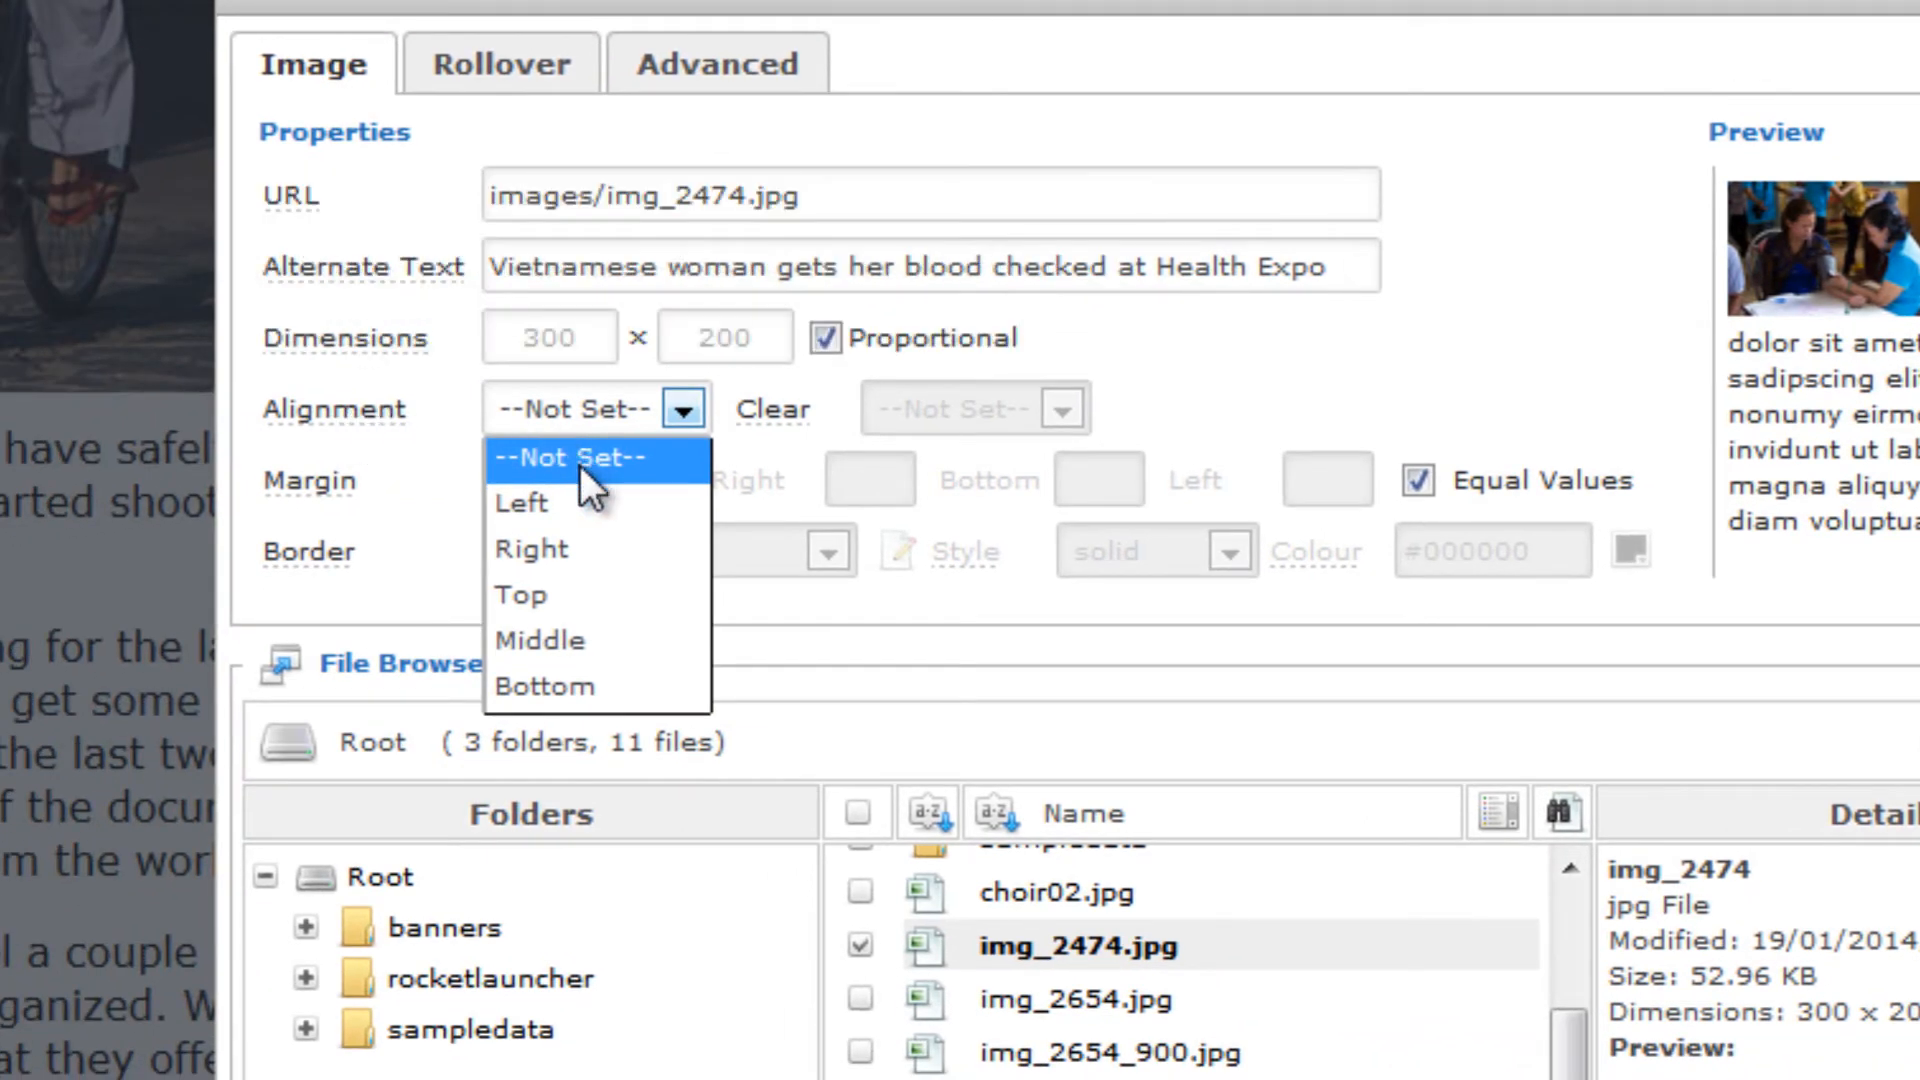
{"action": "left_click", "coordinate": [526, 506]}
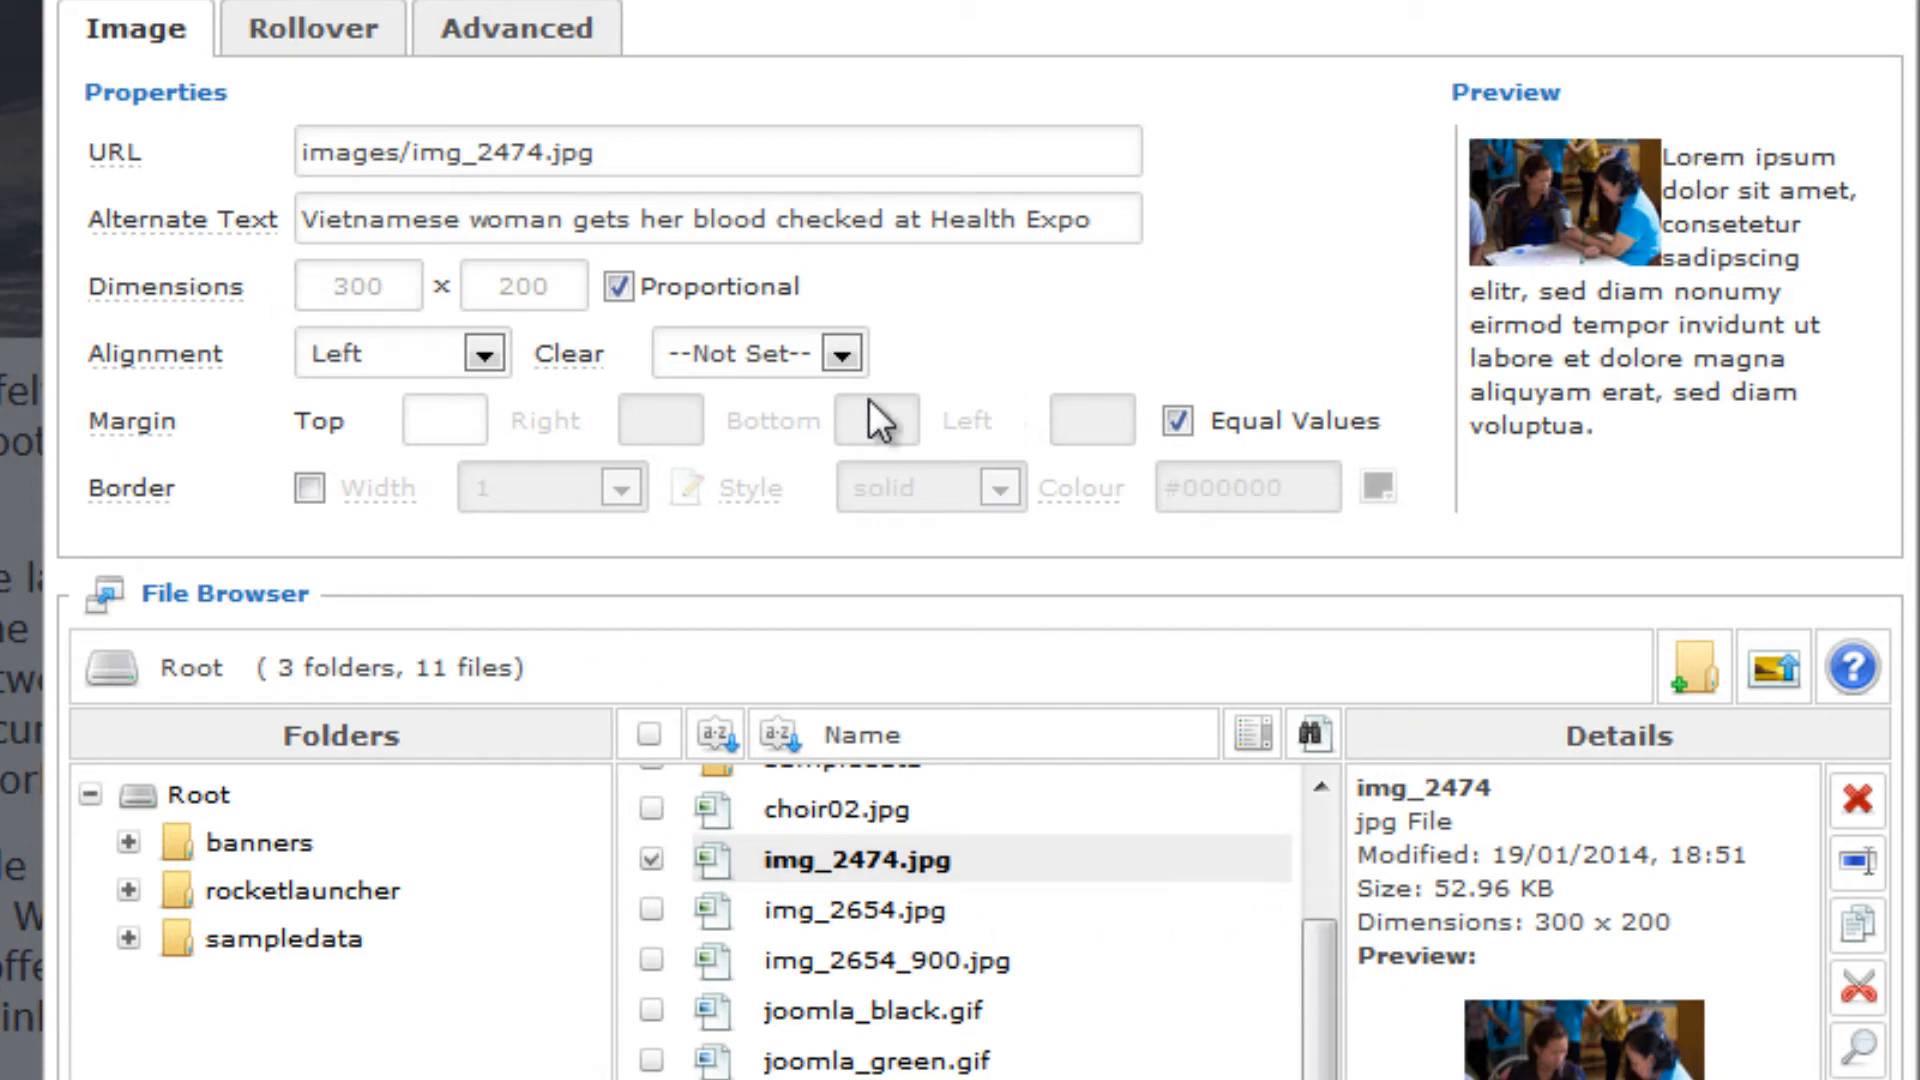
Insert img_2474.jpg into the article with unequal margins of 10 on the right and 5 at the bottom
{"action": "left_click", "coordinate": [1166, 419]}
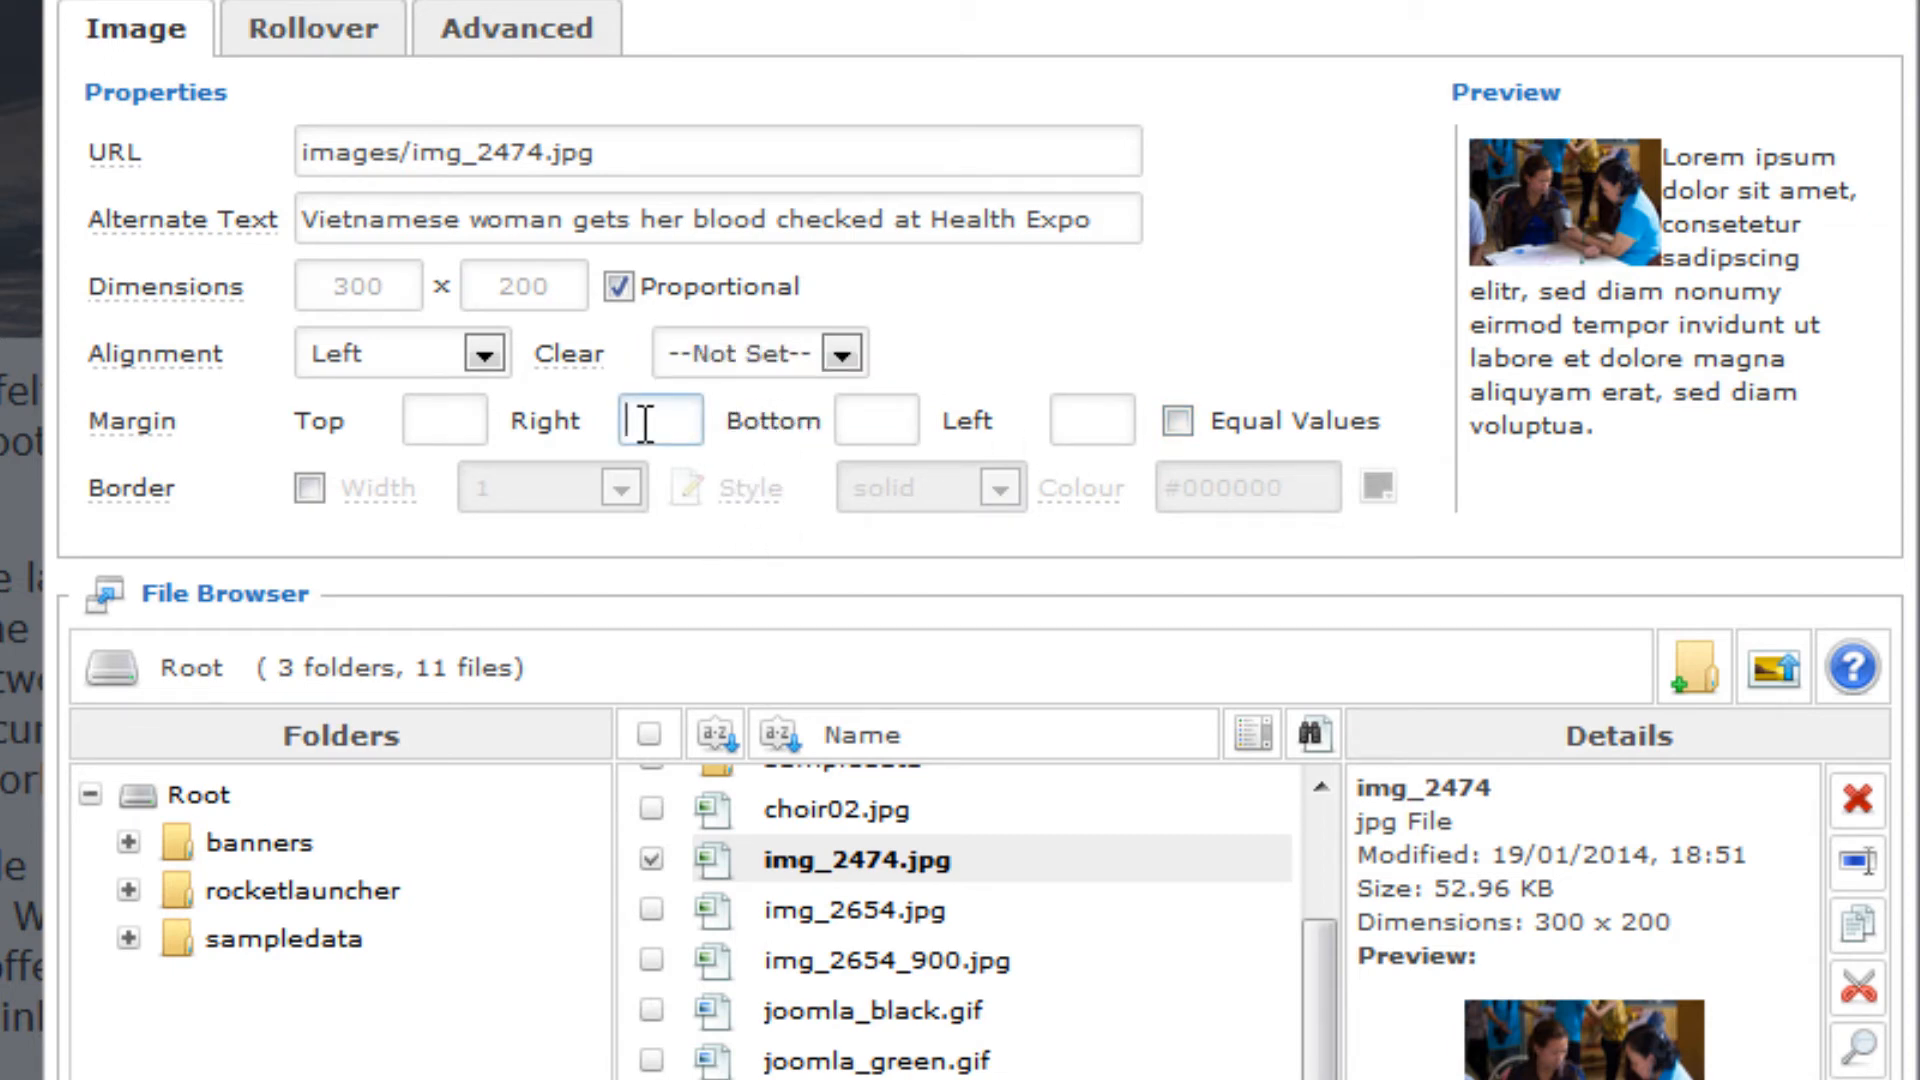
{"action": "type", "text": "10"}
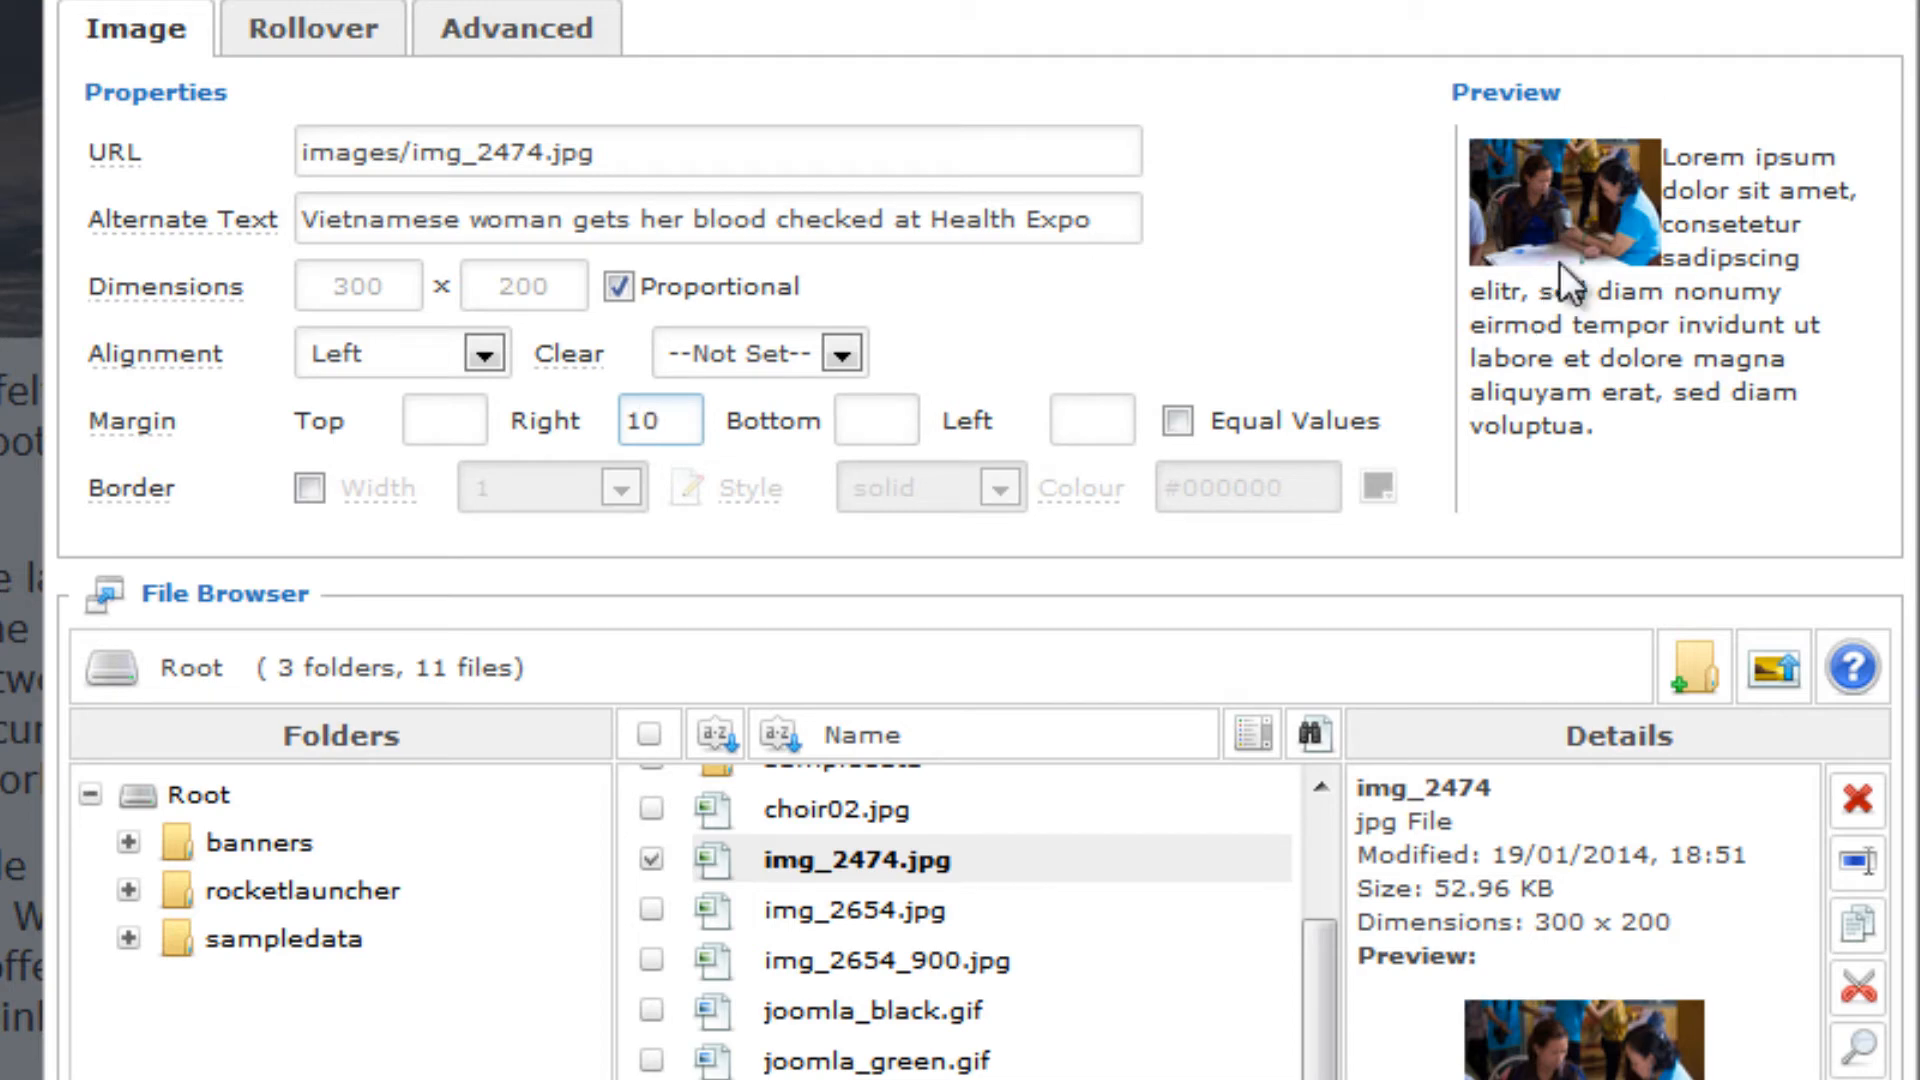
{"action": "left_click", "coordinate": [857, 418]}
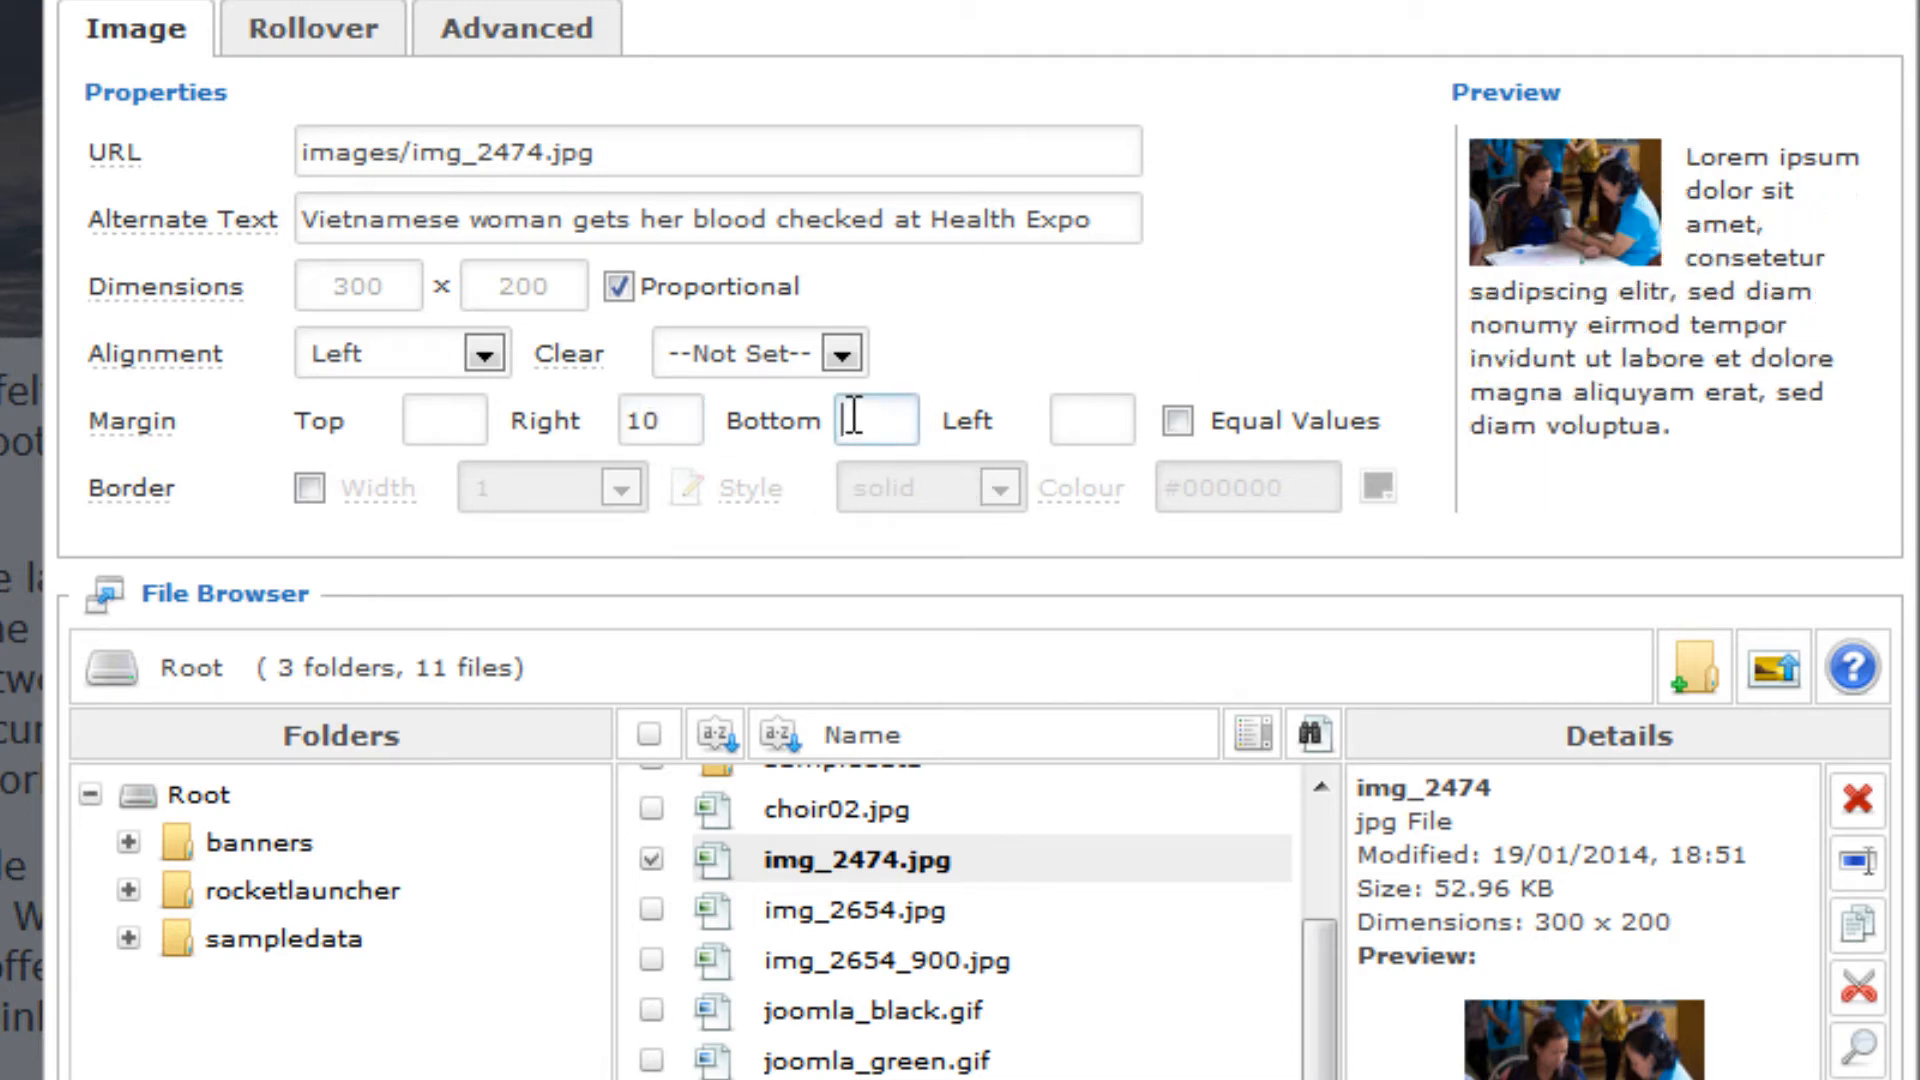
{"action": "type", "text": "5"}
{"action": "left_click", "coordinate": [1262, 285]}
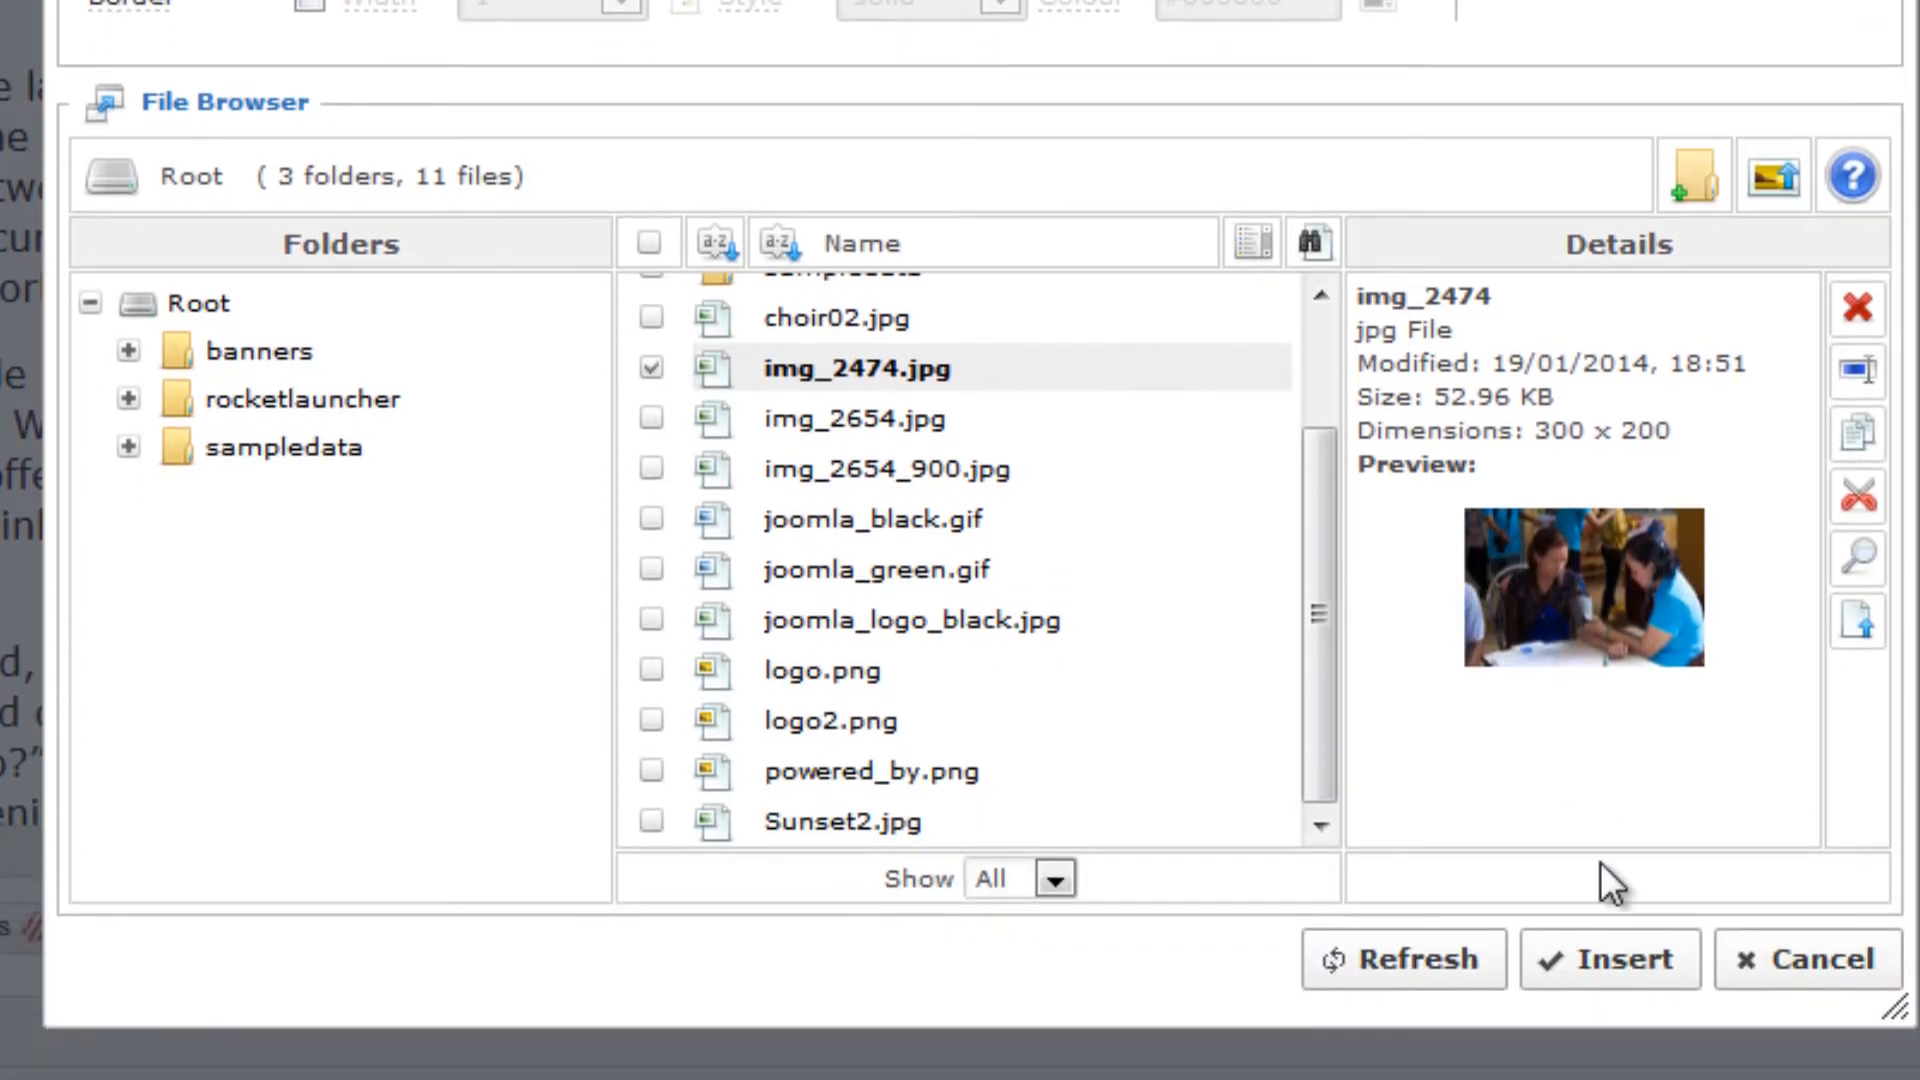
{"action": "left_click", "coordinate": [1592, 966]}
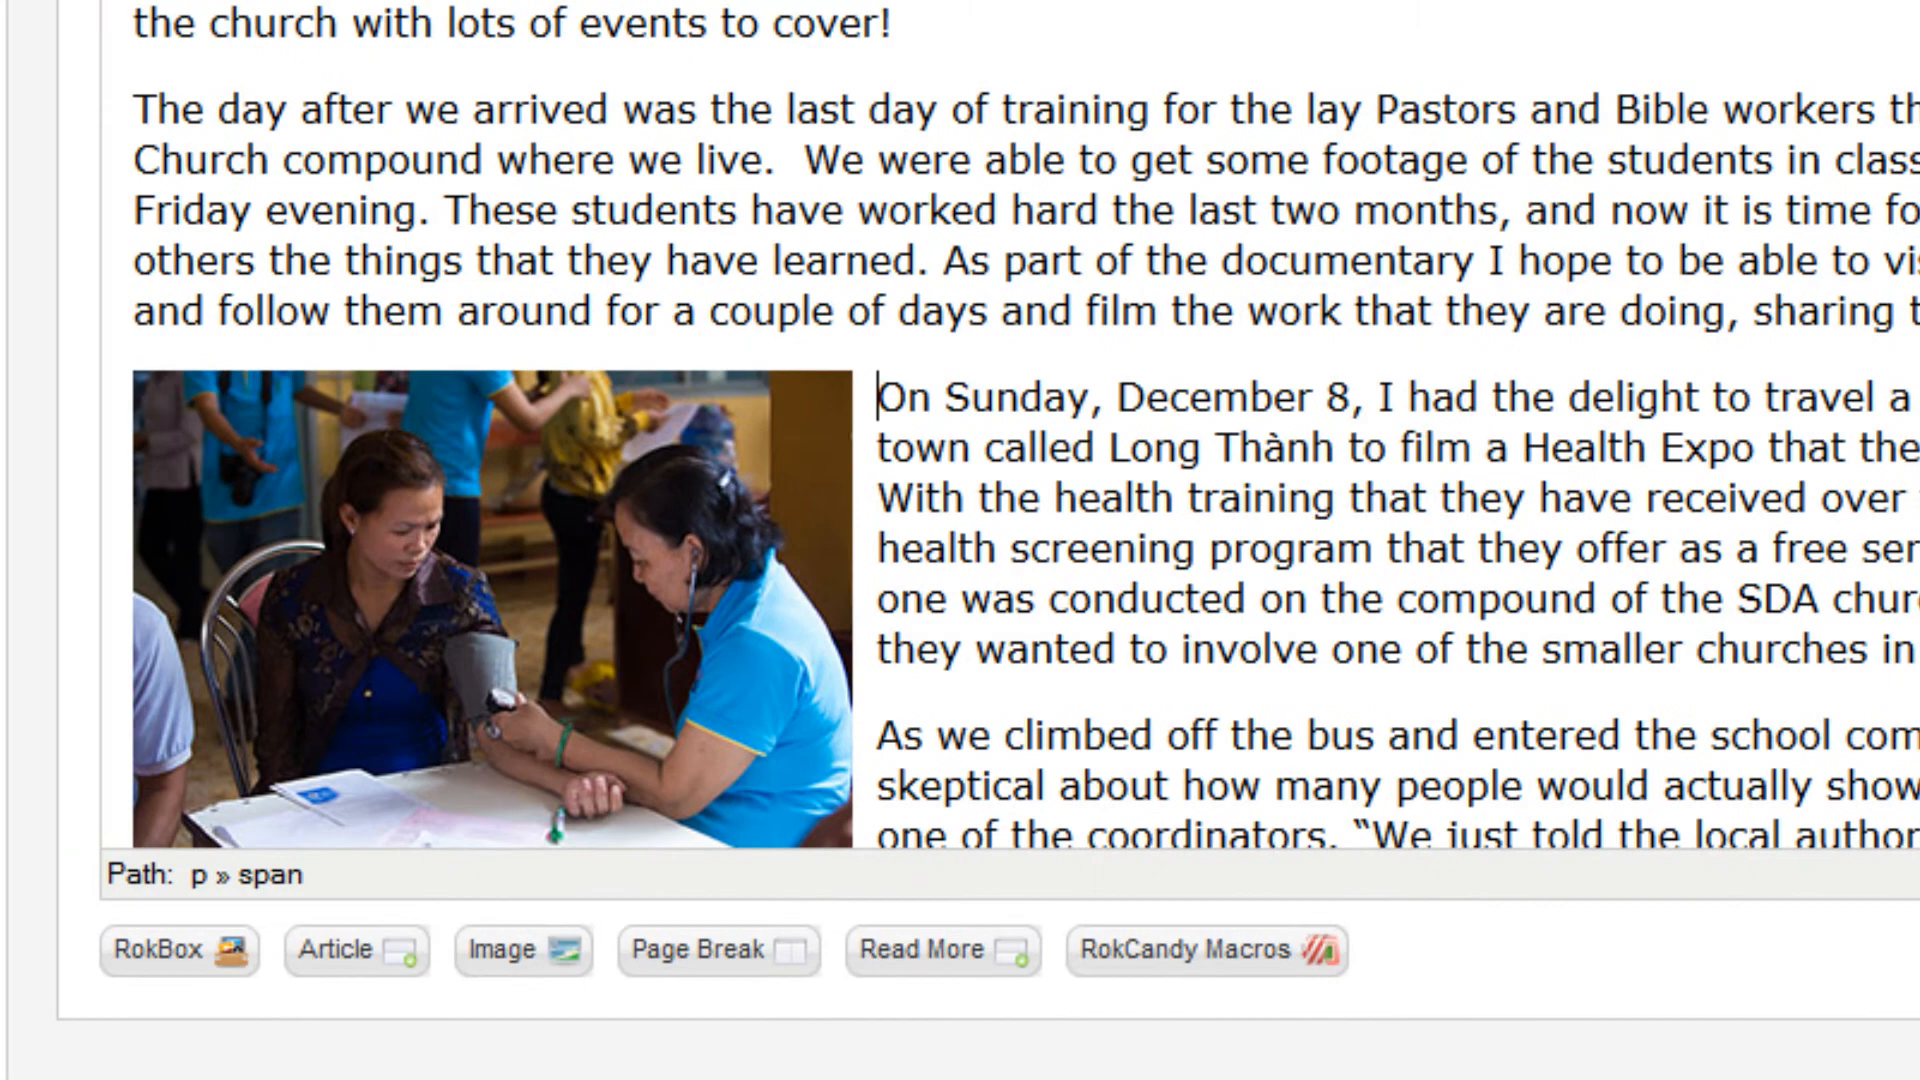
Reopen the properties of the inserted Health Expo photo and update its bottom margin to 2
{"action": "scroll", "coordinate": [1010, 500], "scroll_direction": "down", "scroll_amount": 3}
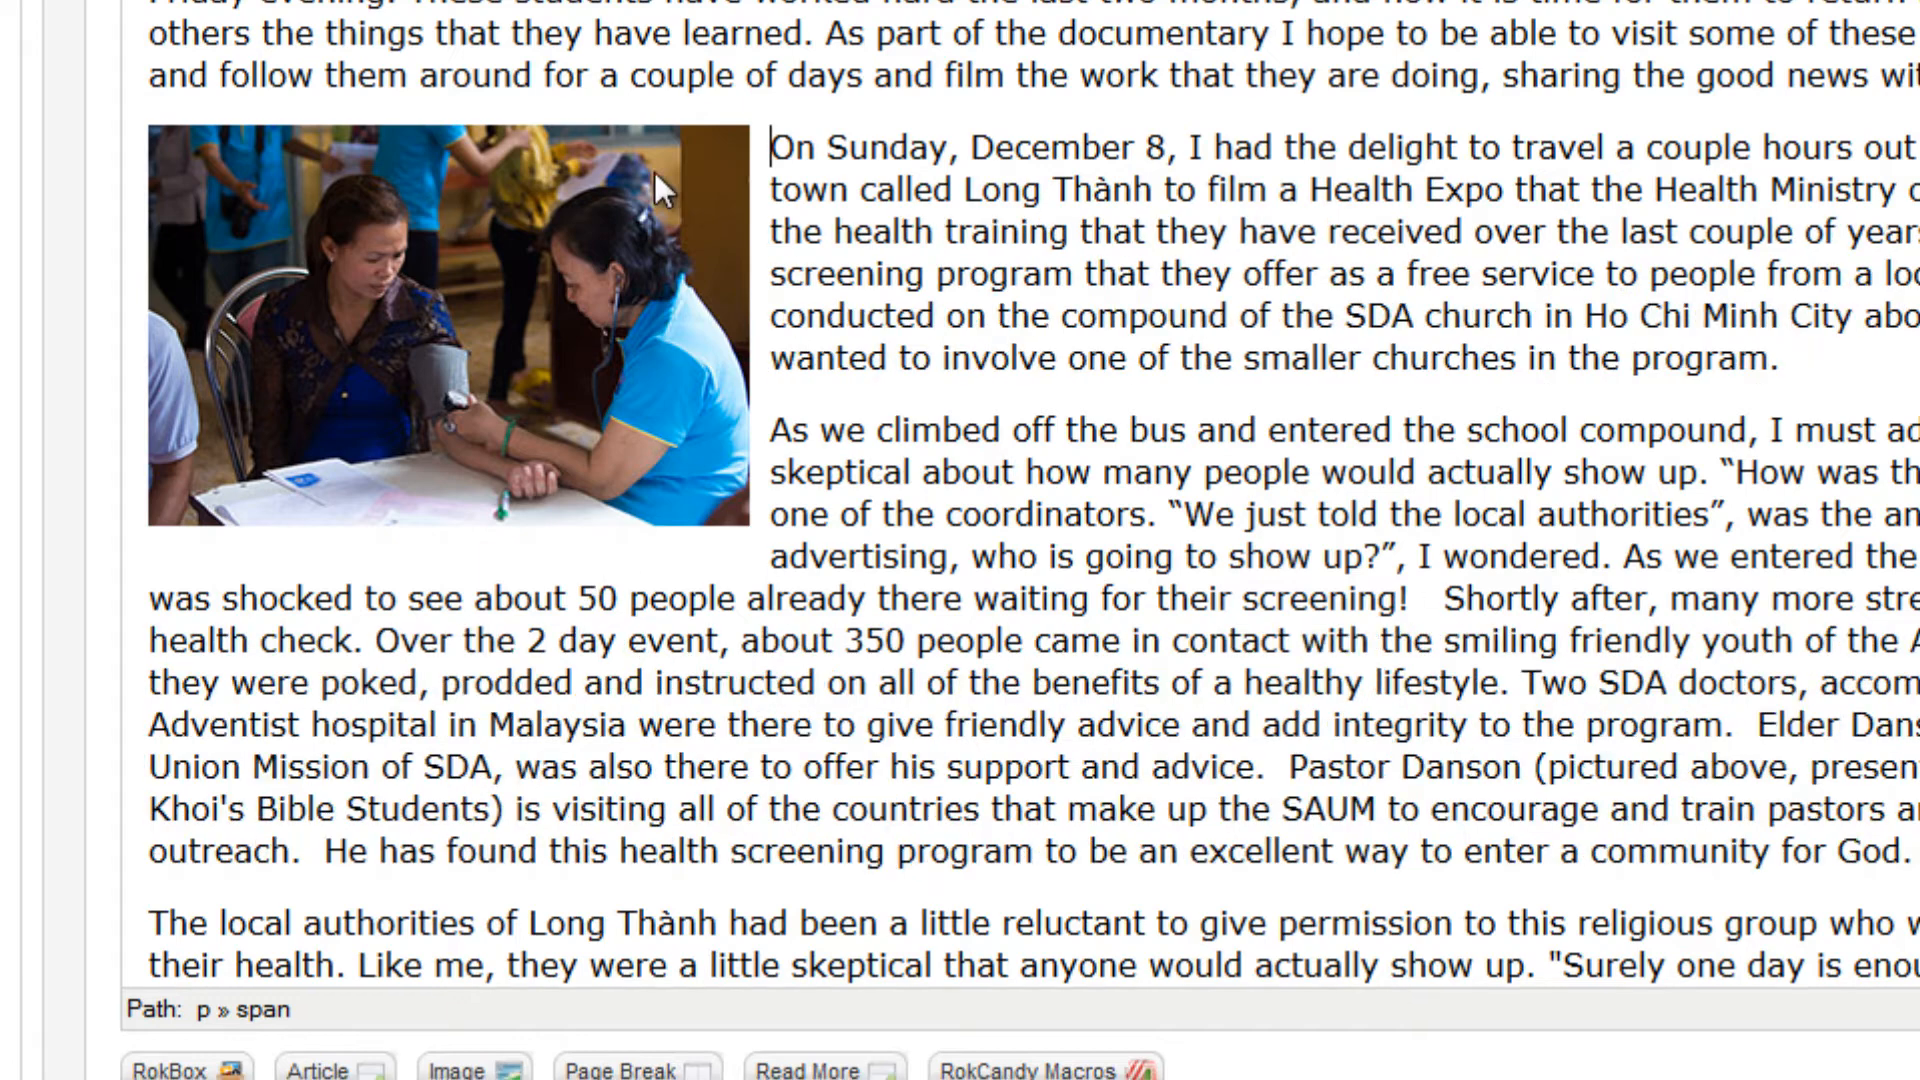
{"action": "left_click", "coordinate": [452, 240]}
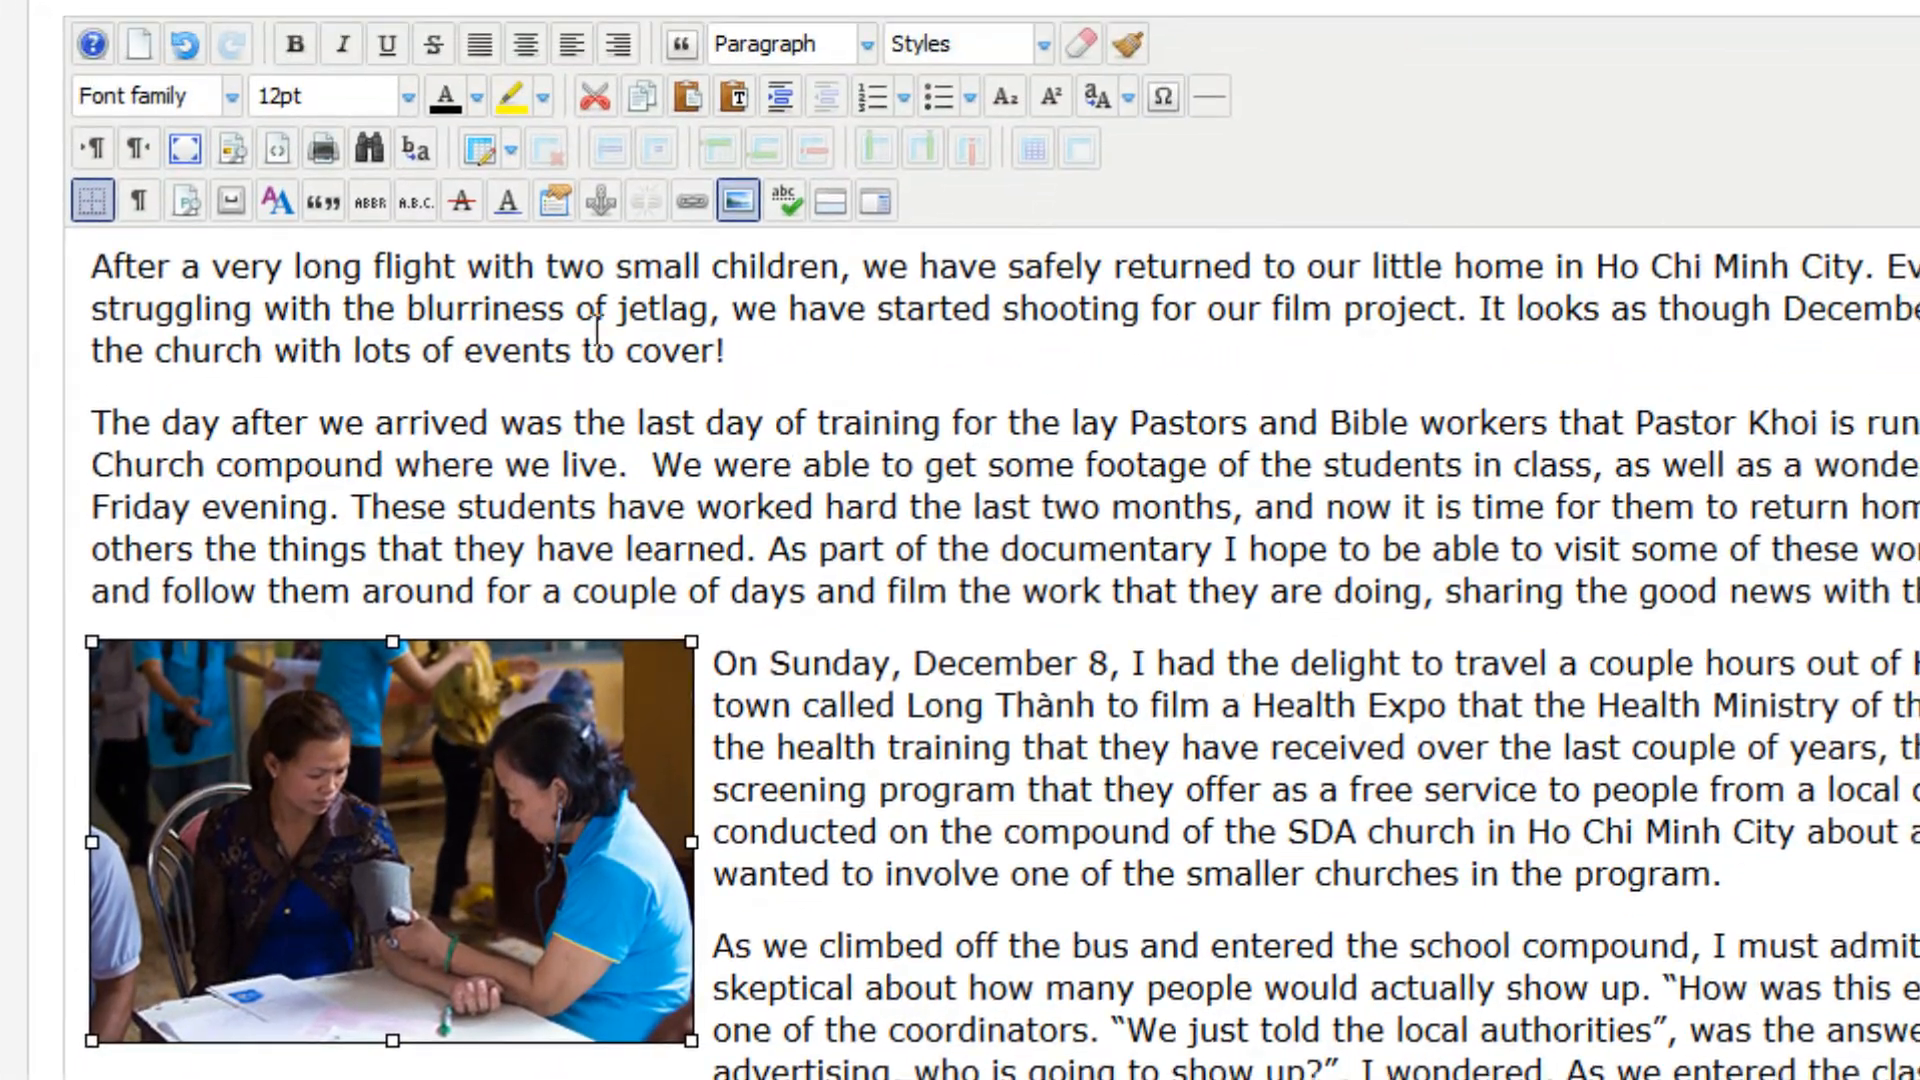
{"action": "left_click", "coordinate": [738, 201]}
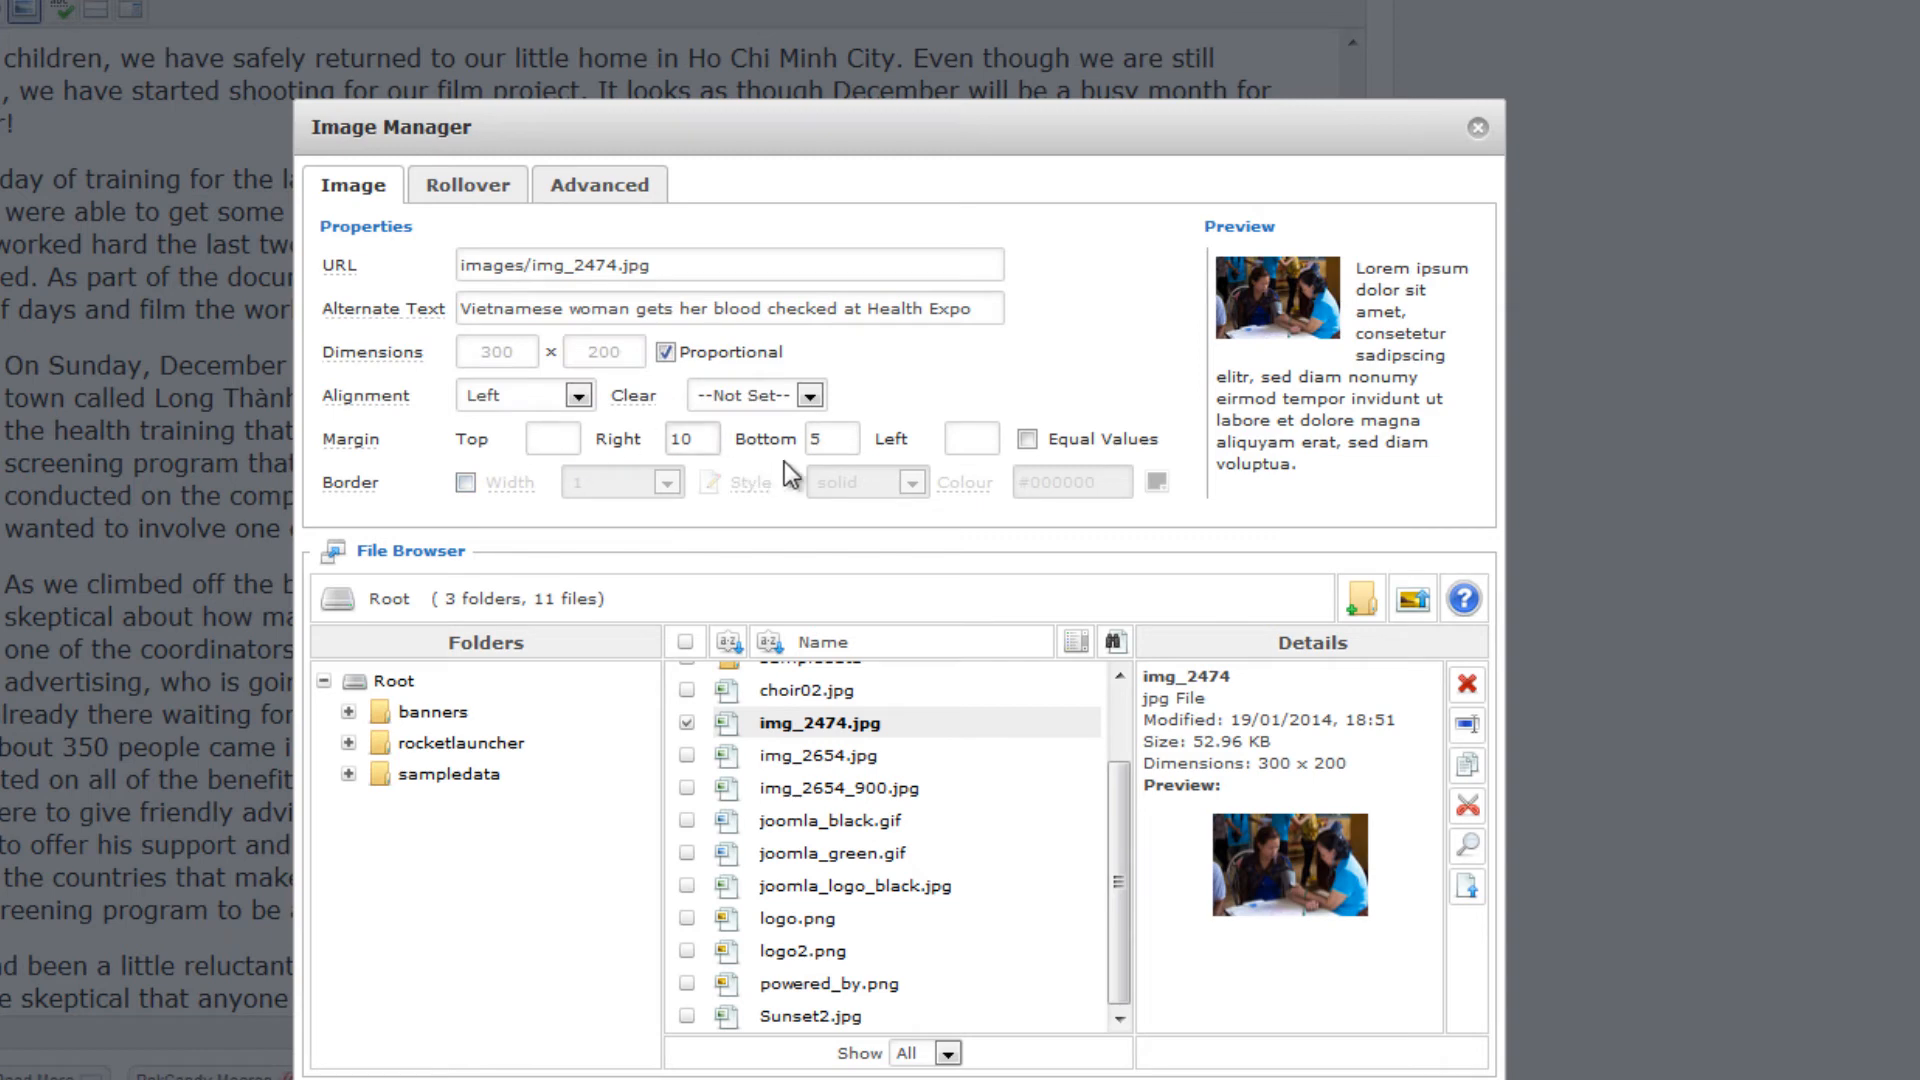
{"action": "left_click", "coordinate": [781, 432]}
{"action": "type", "text": "2"}
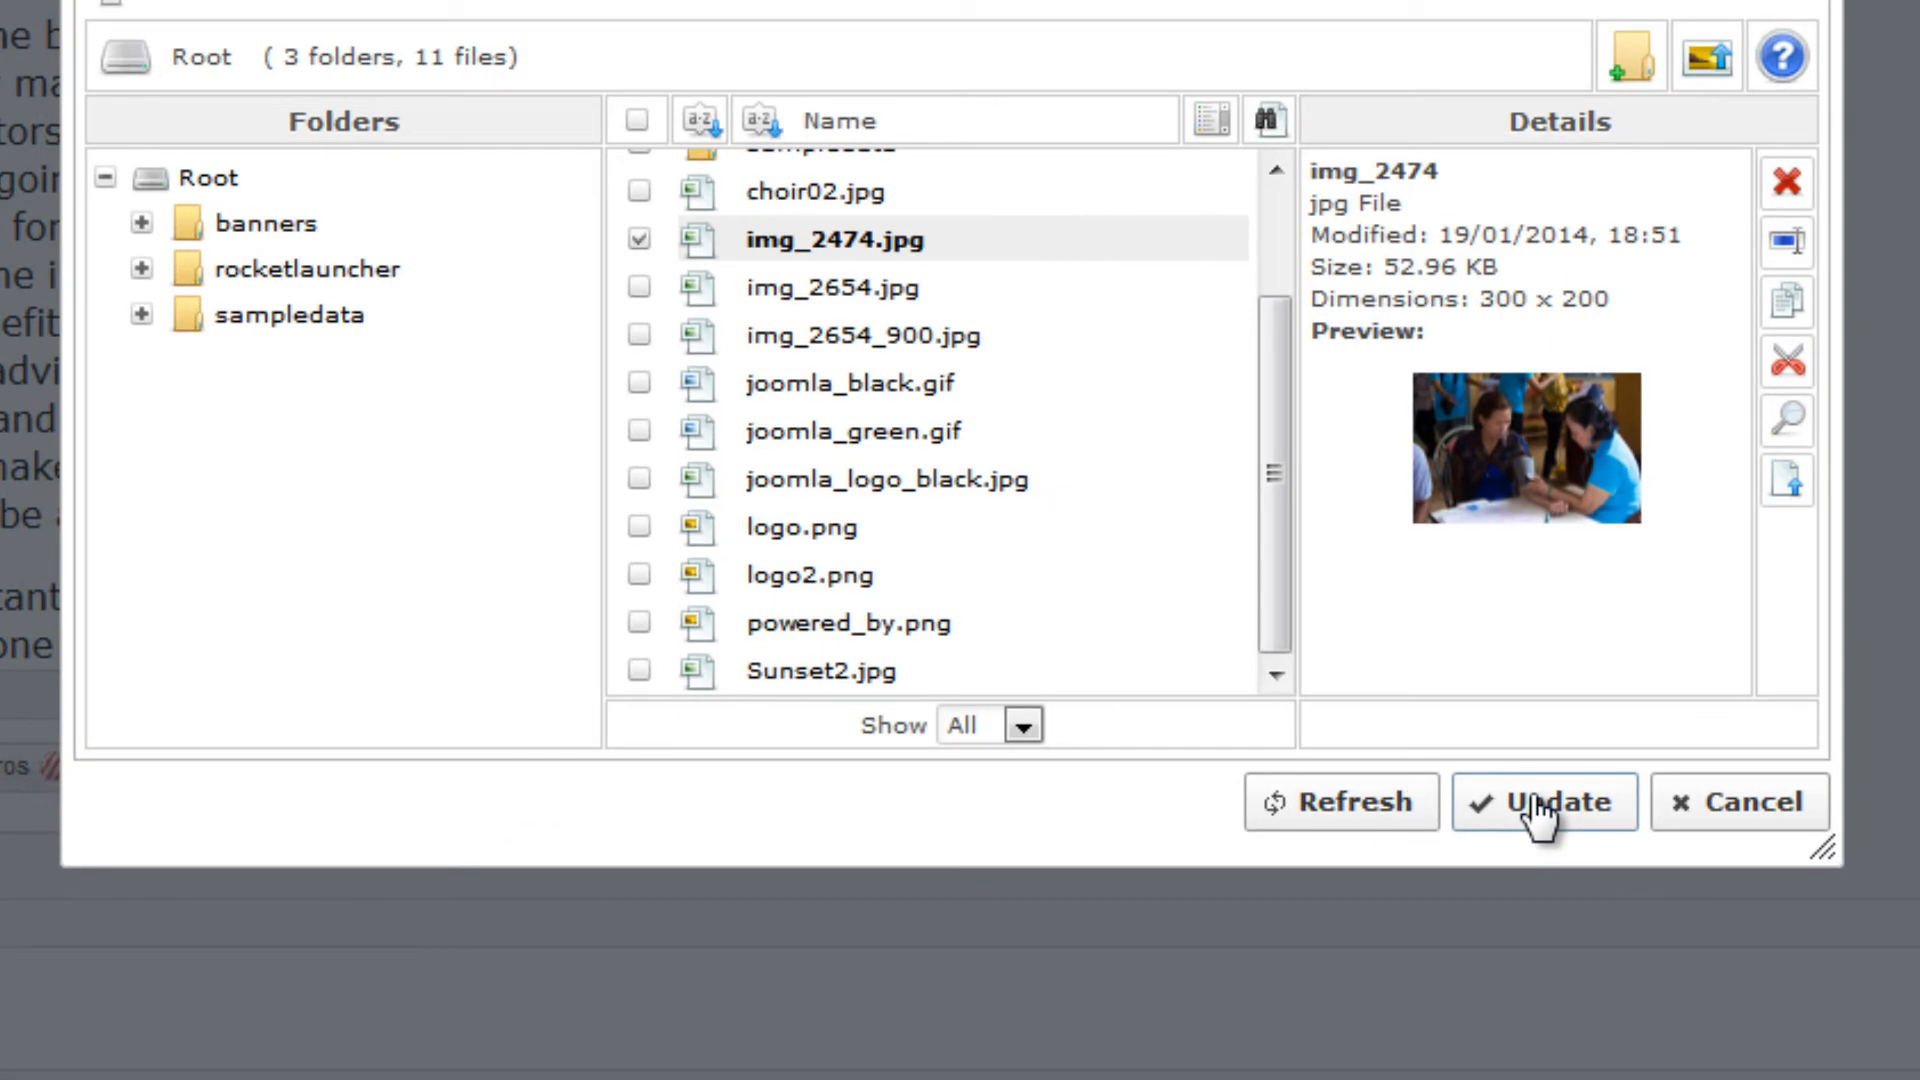
{"action": "left_click", "coordinate": [1537, 806]}
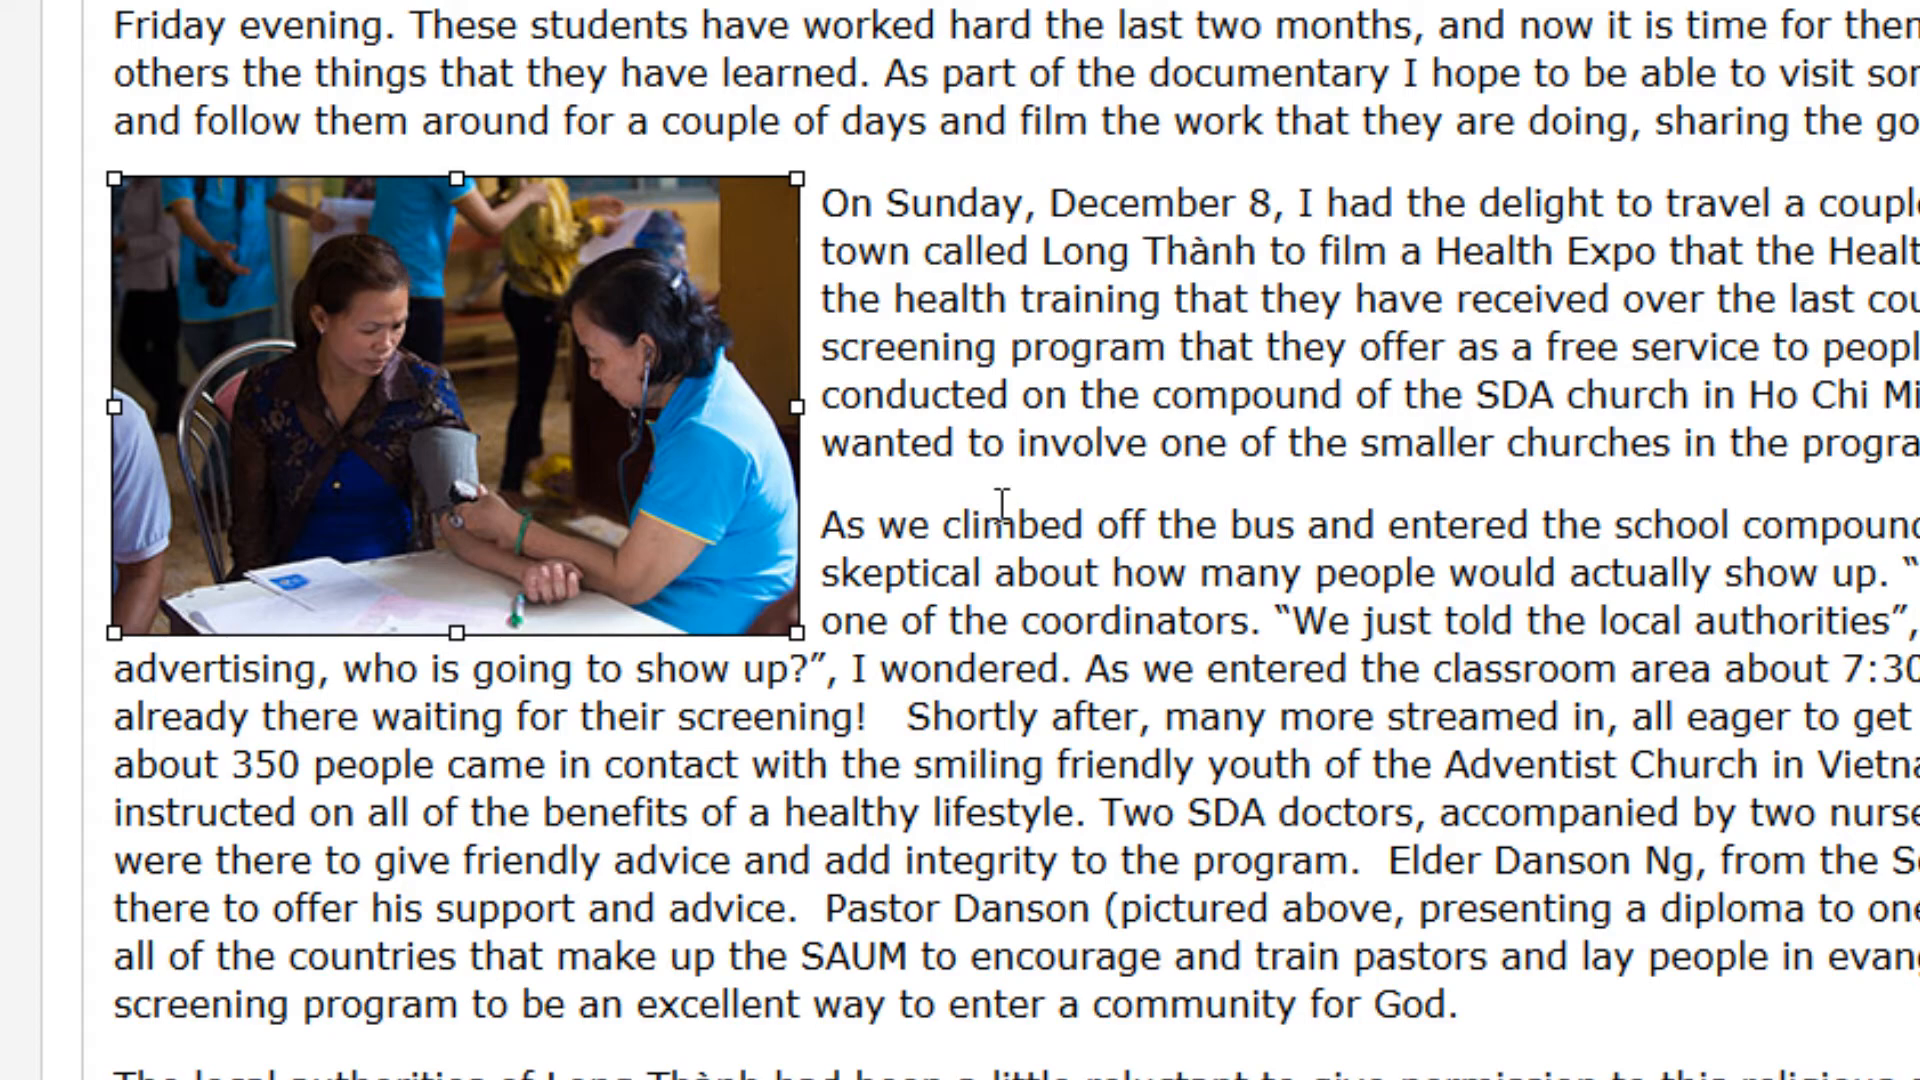
Upload img_2576.jpg from the jpegs300 folder to the root image folder for use further down the article
{"action": "scroll", "coordinate": [1011, 540], "scroll_direction": "down", "scroll_amount": 5}
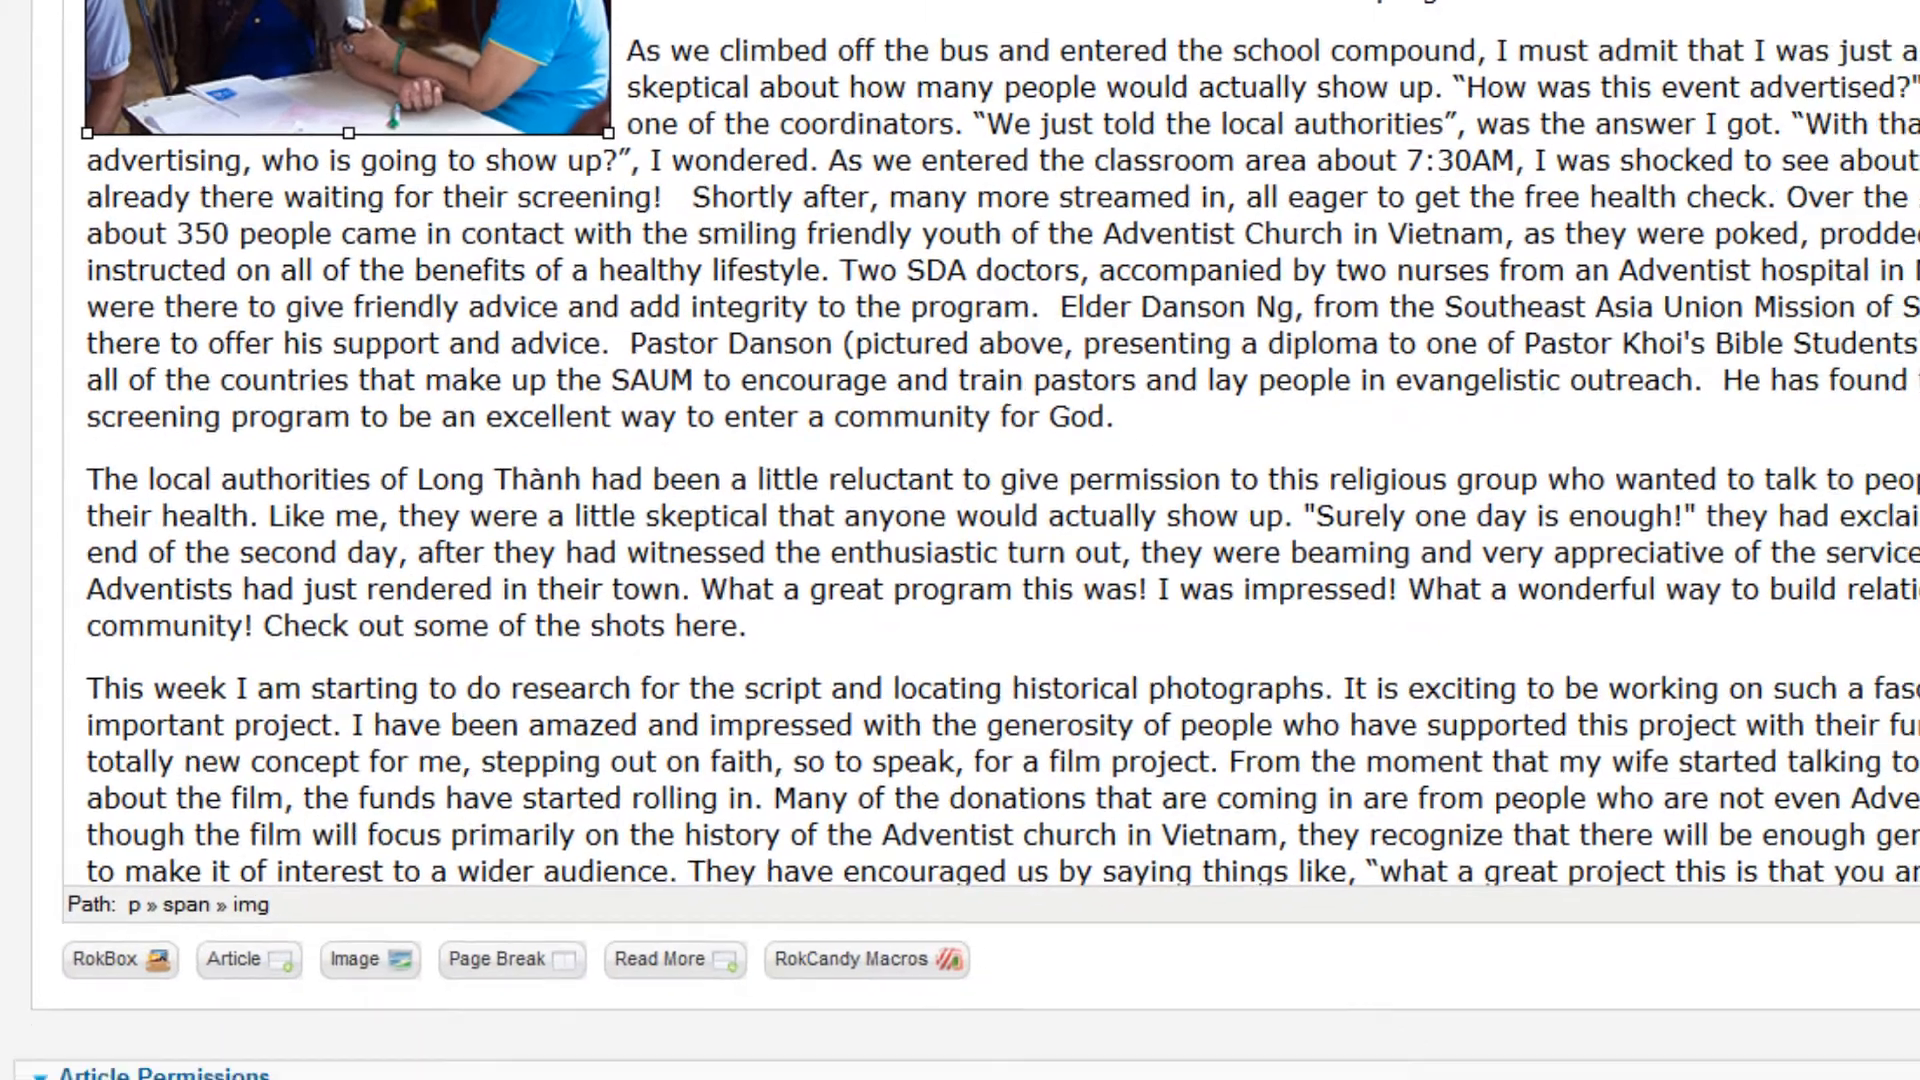
{"action": "left_click", "coordinate": [1813, 414]}
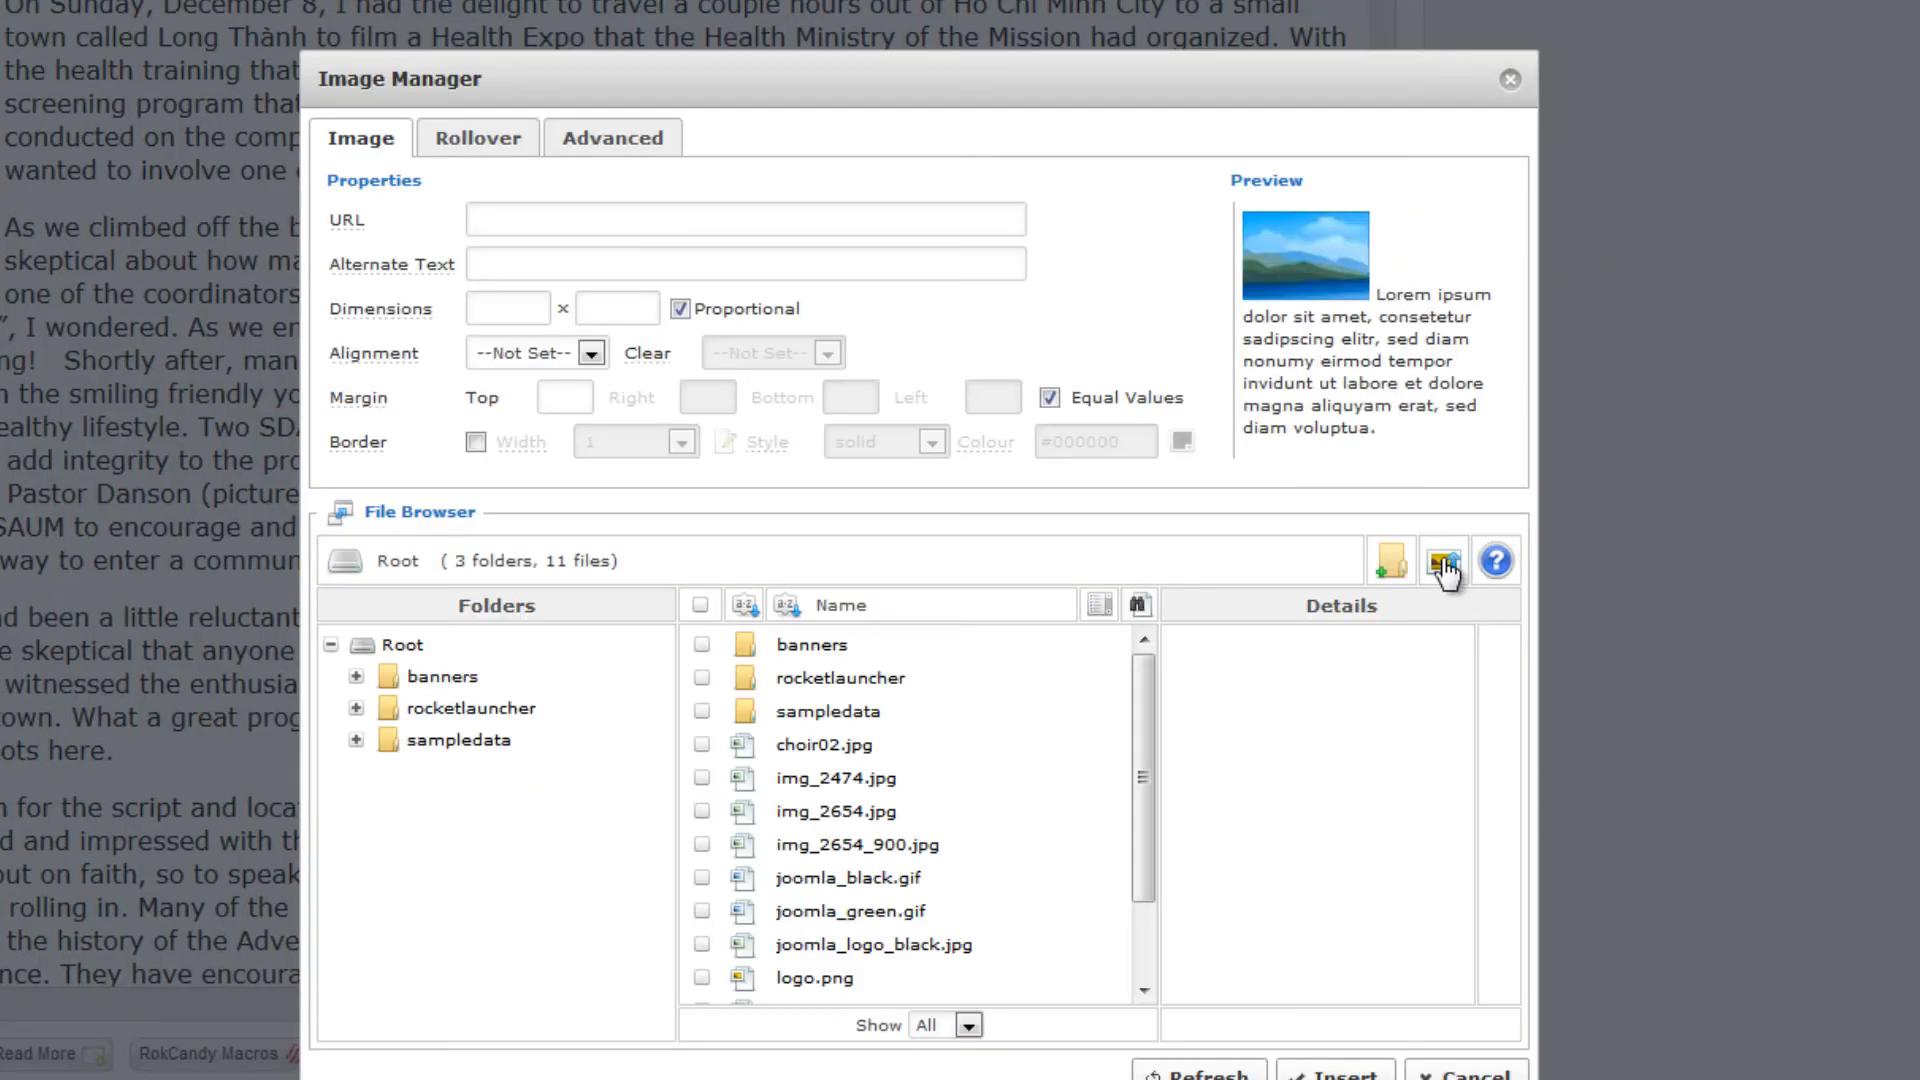
{"action": "left_click", "coordinate": [1440, 564]}
{"action": "left_click", "coordinate": [971, 831]}
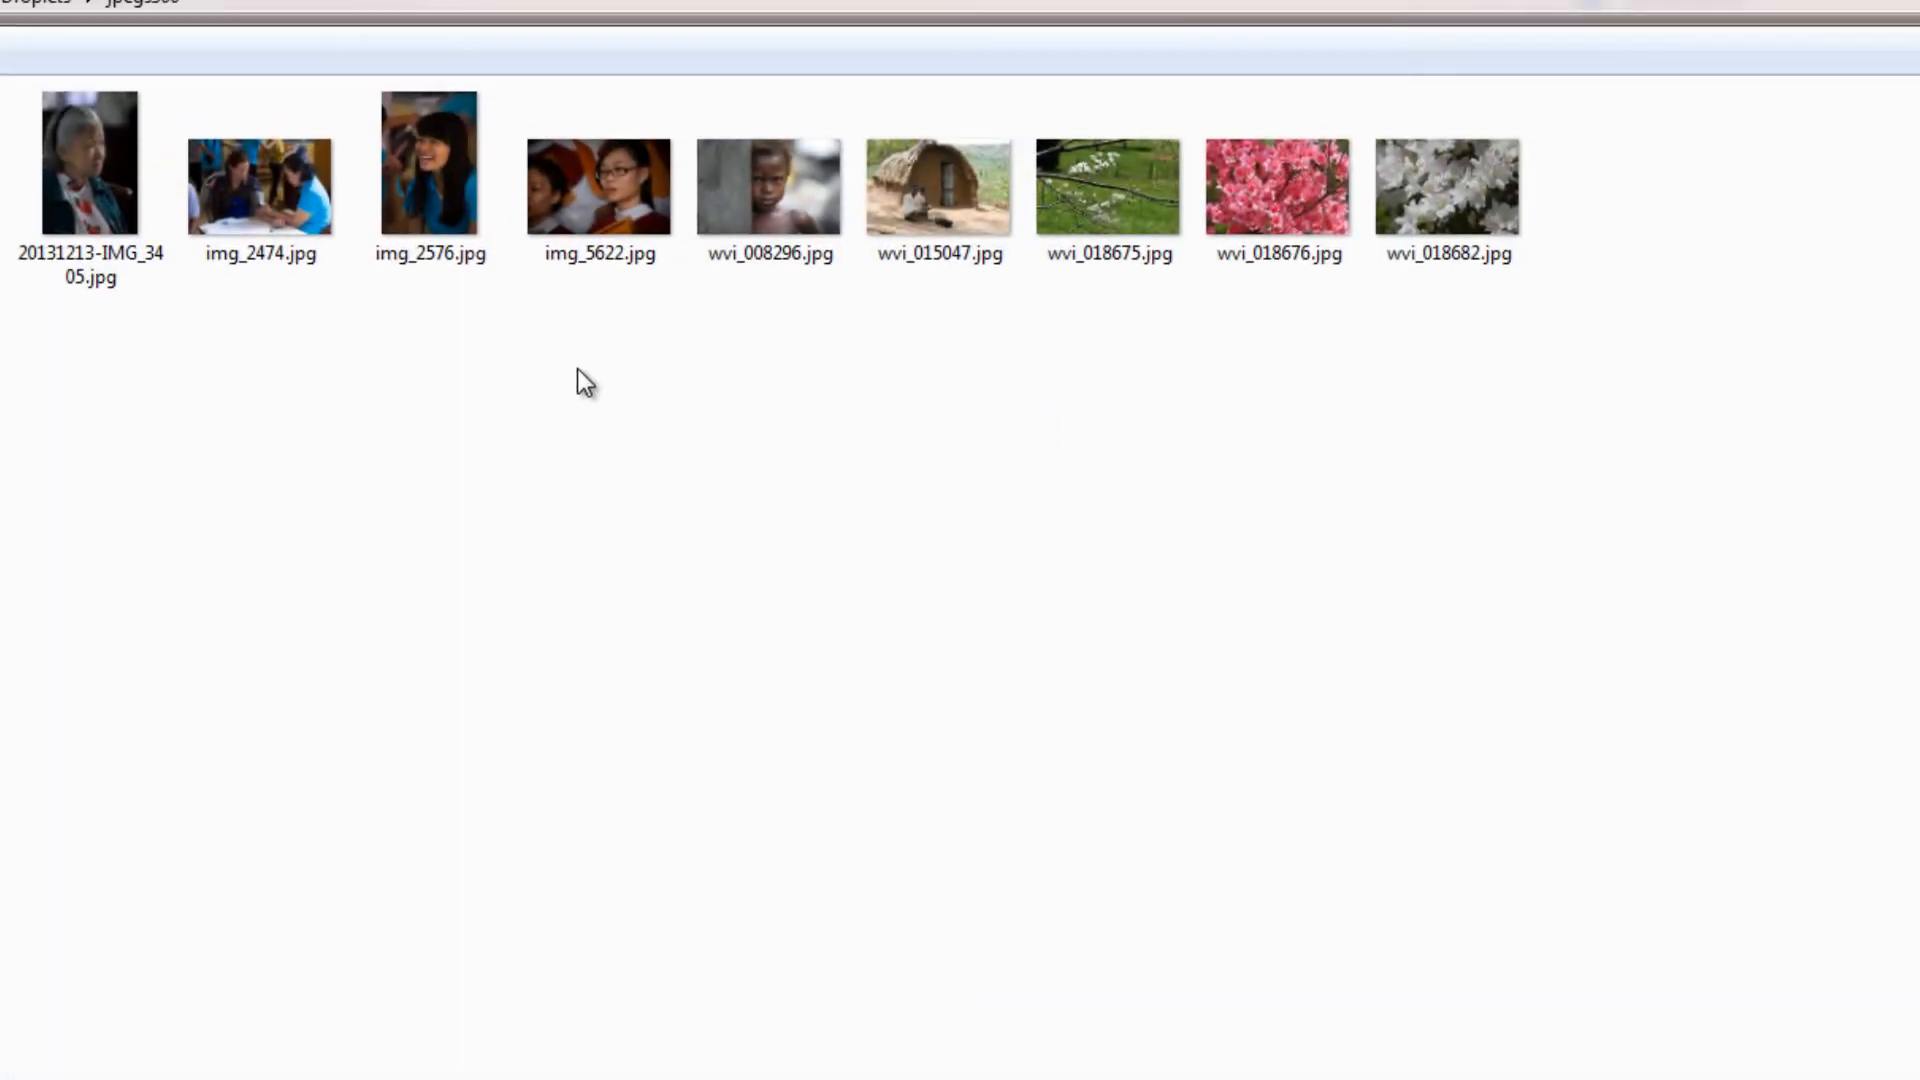
{"action": "double_click", "coordinate": [434, 168]}
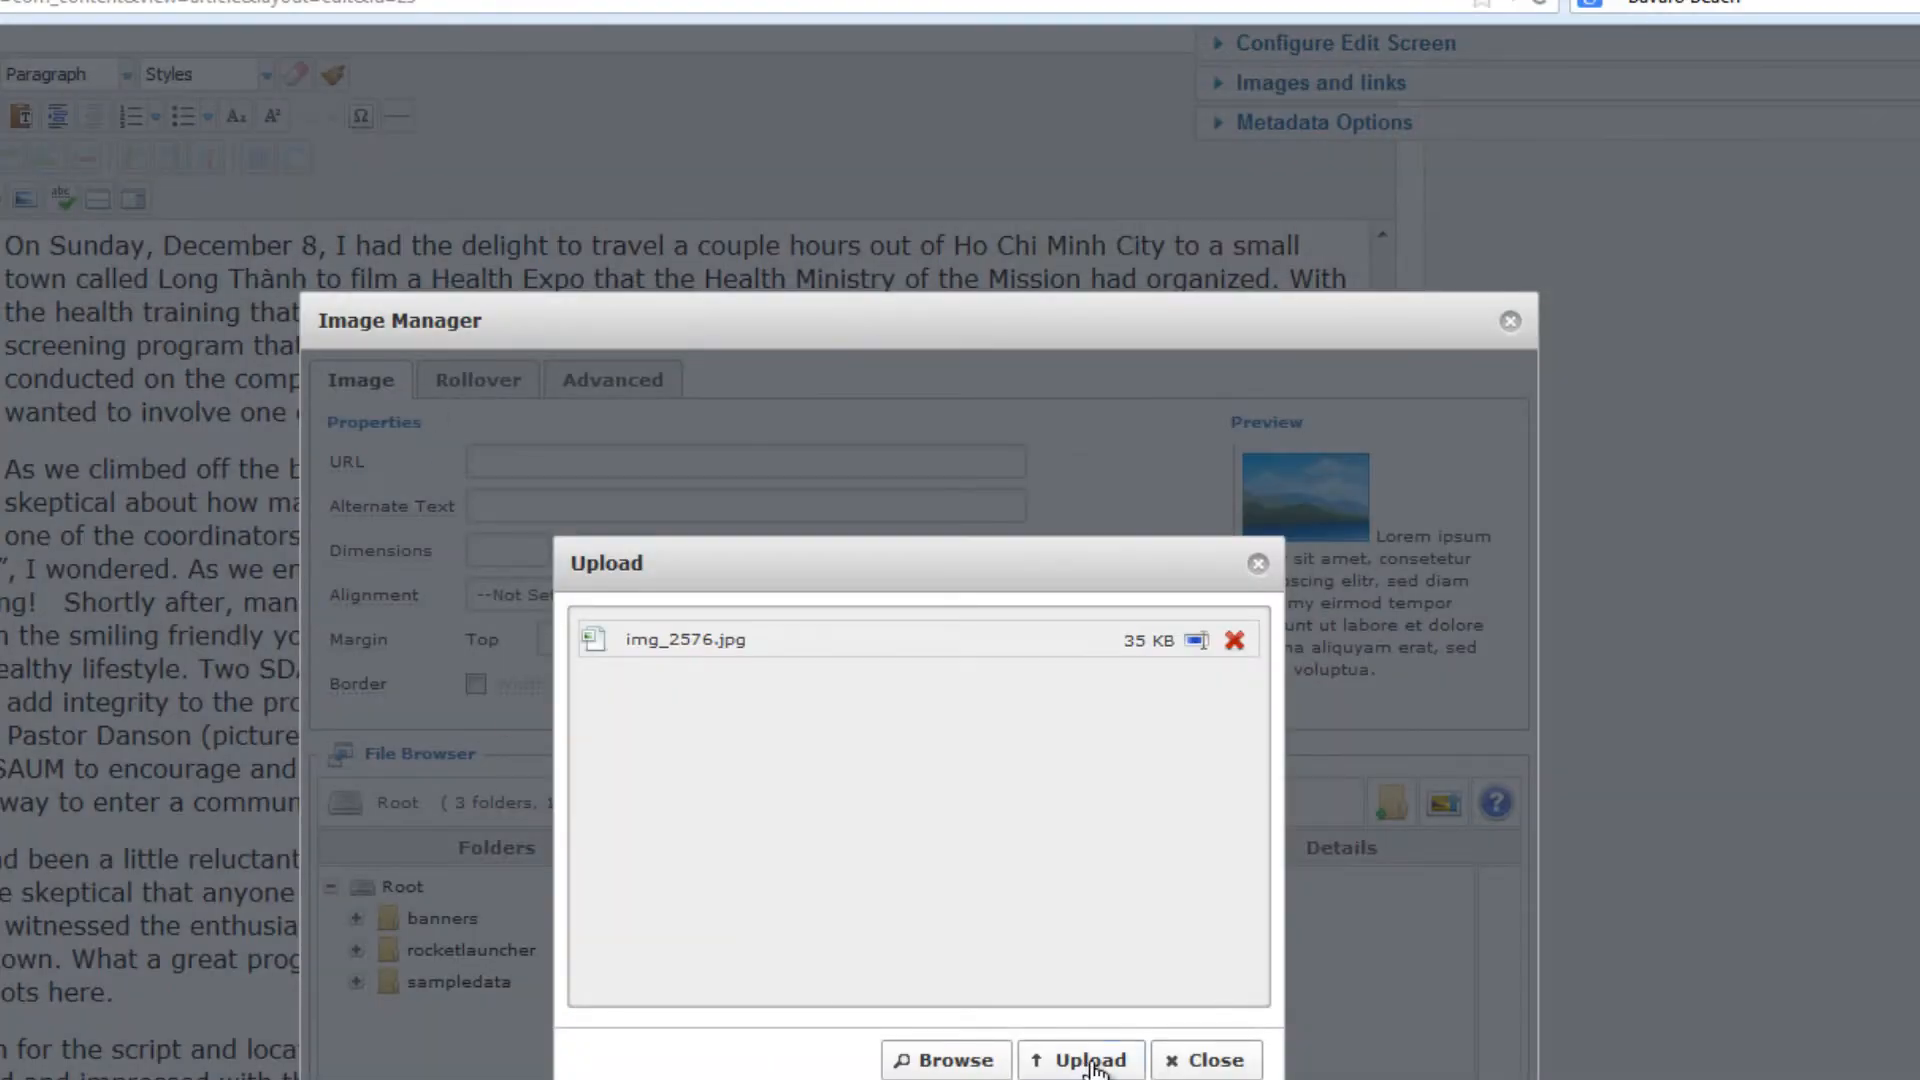
{"action": "left_click", "coordinate": [1092, 1062]}
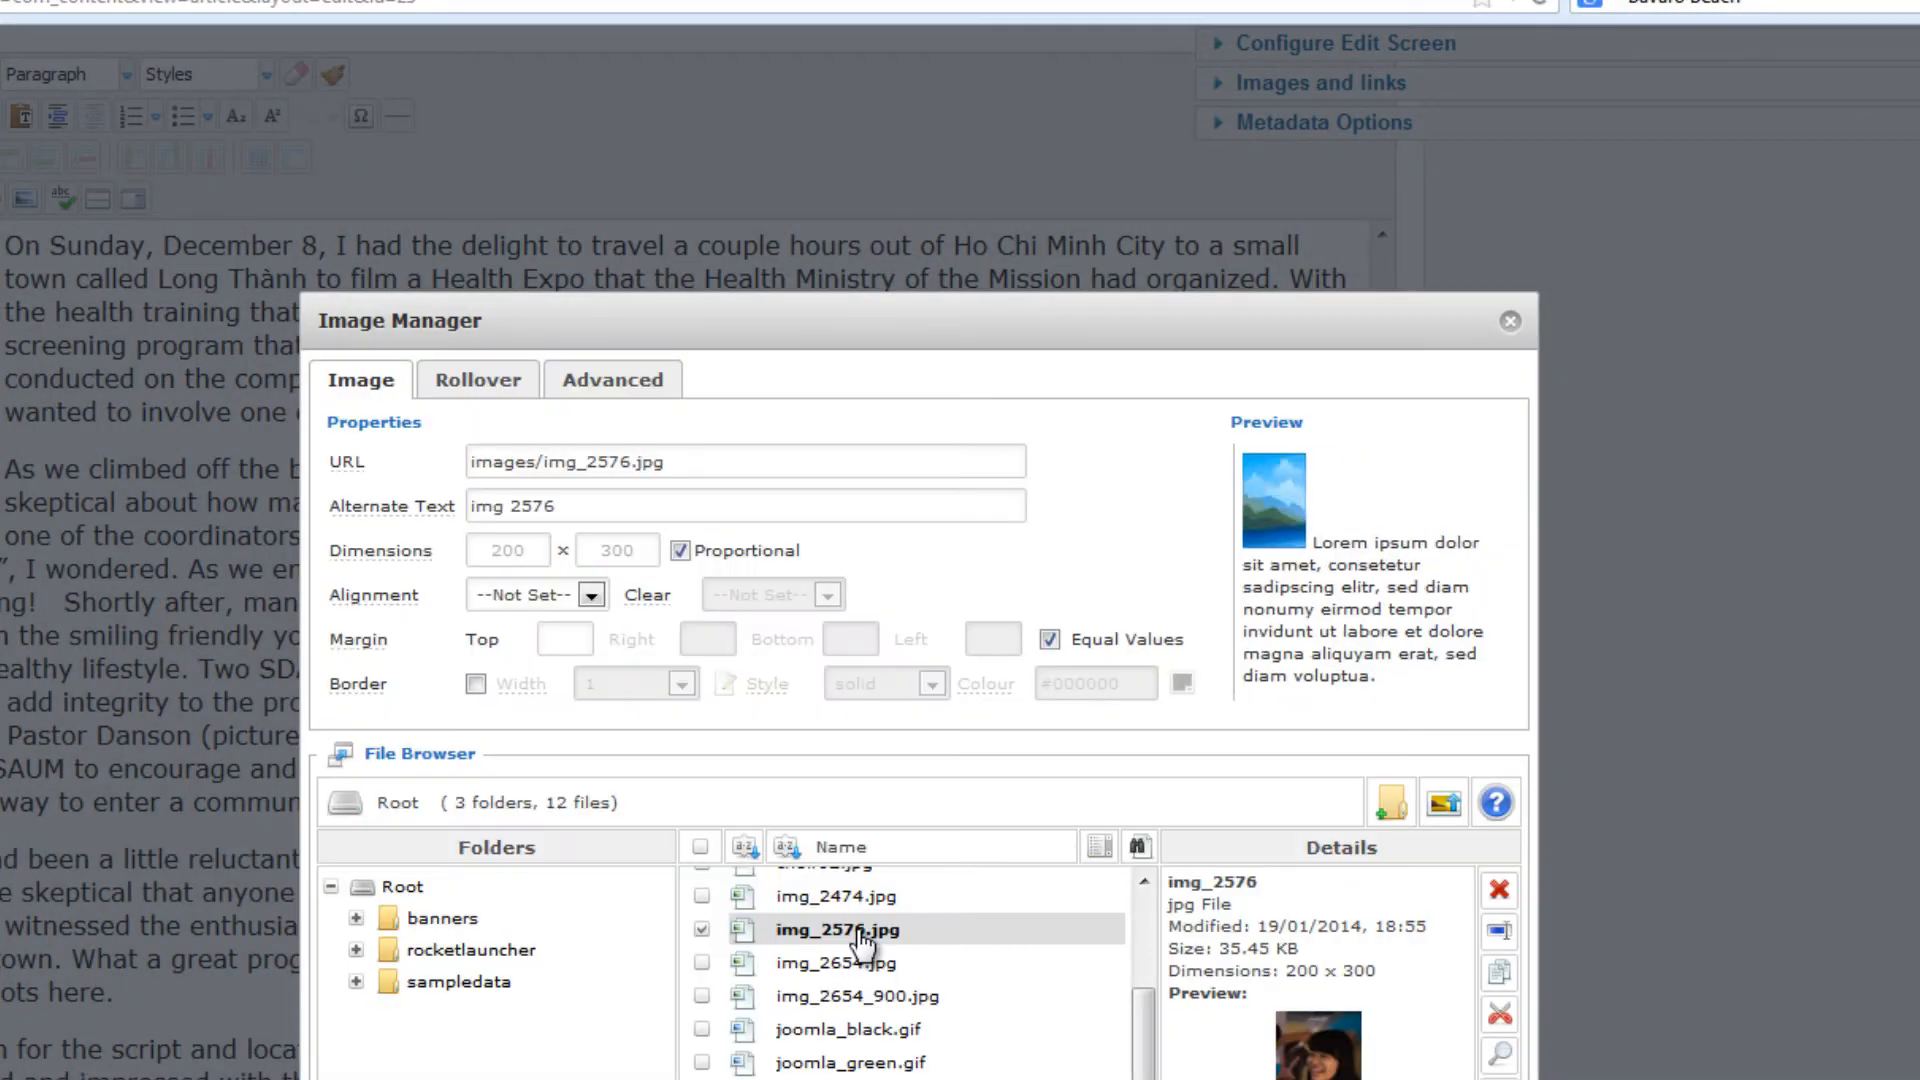
Give img_2576.jpg the alternate text "Vietnamese Girl Smiles" and set its alignment to Right
{"action": "left_click_drag", "start_coordinate": [583, 508], "coordinate": [374, 494]}
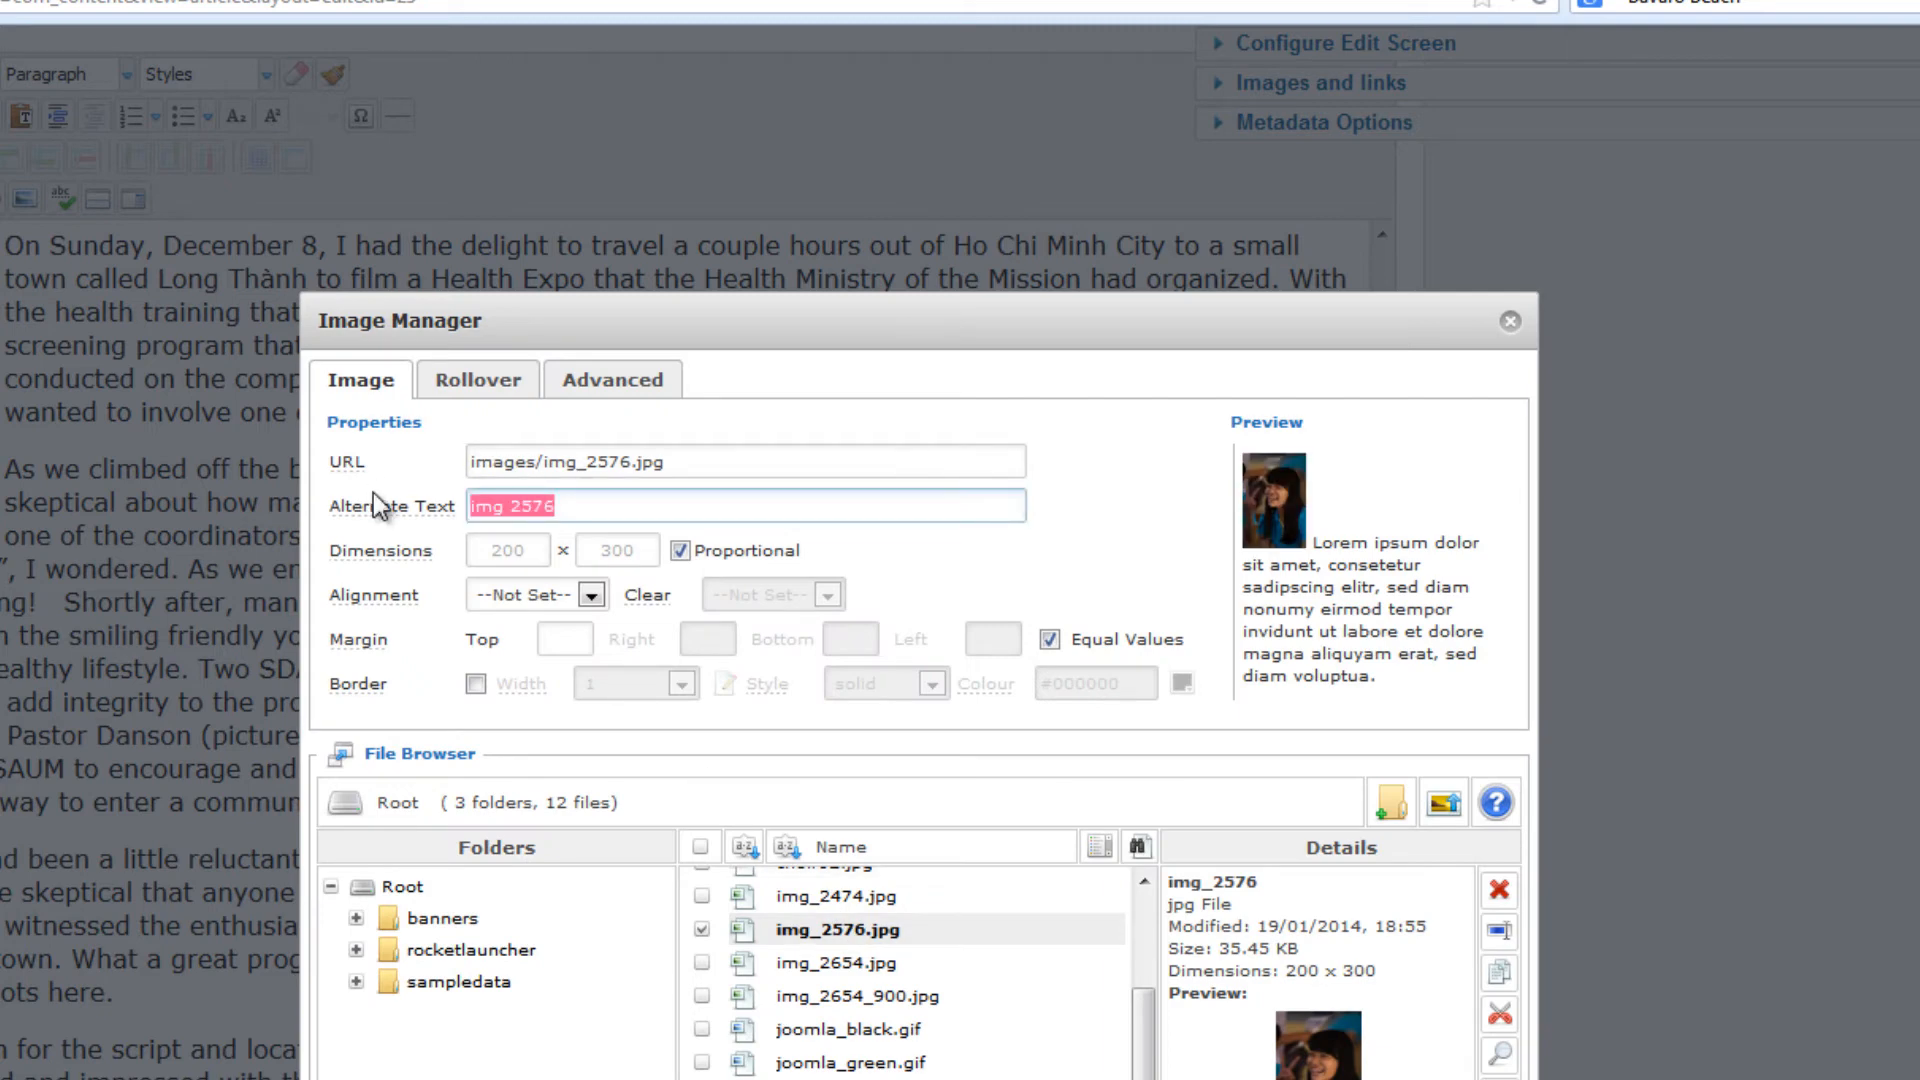
{"action": "type", "text": "Vietnamese Girl Smiles"}
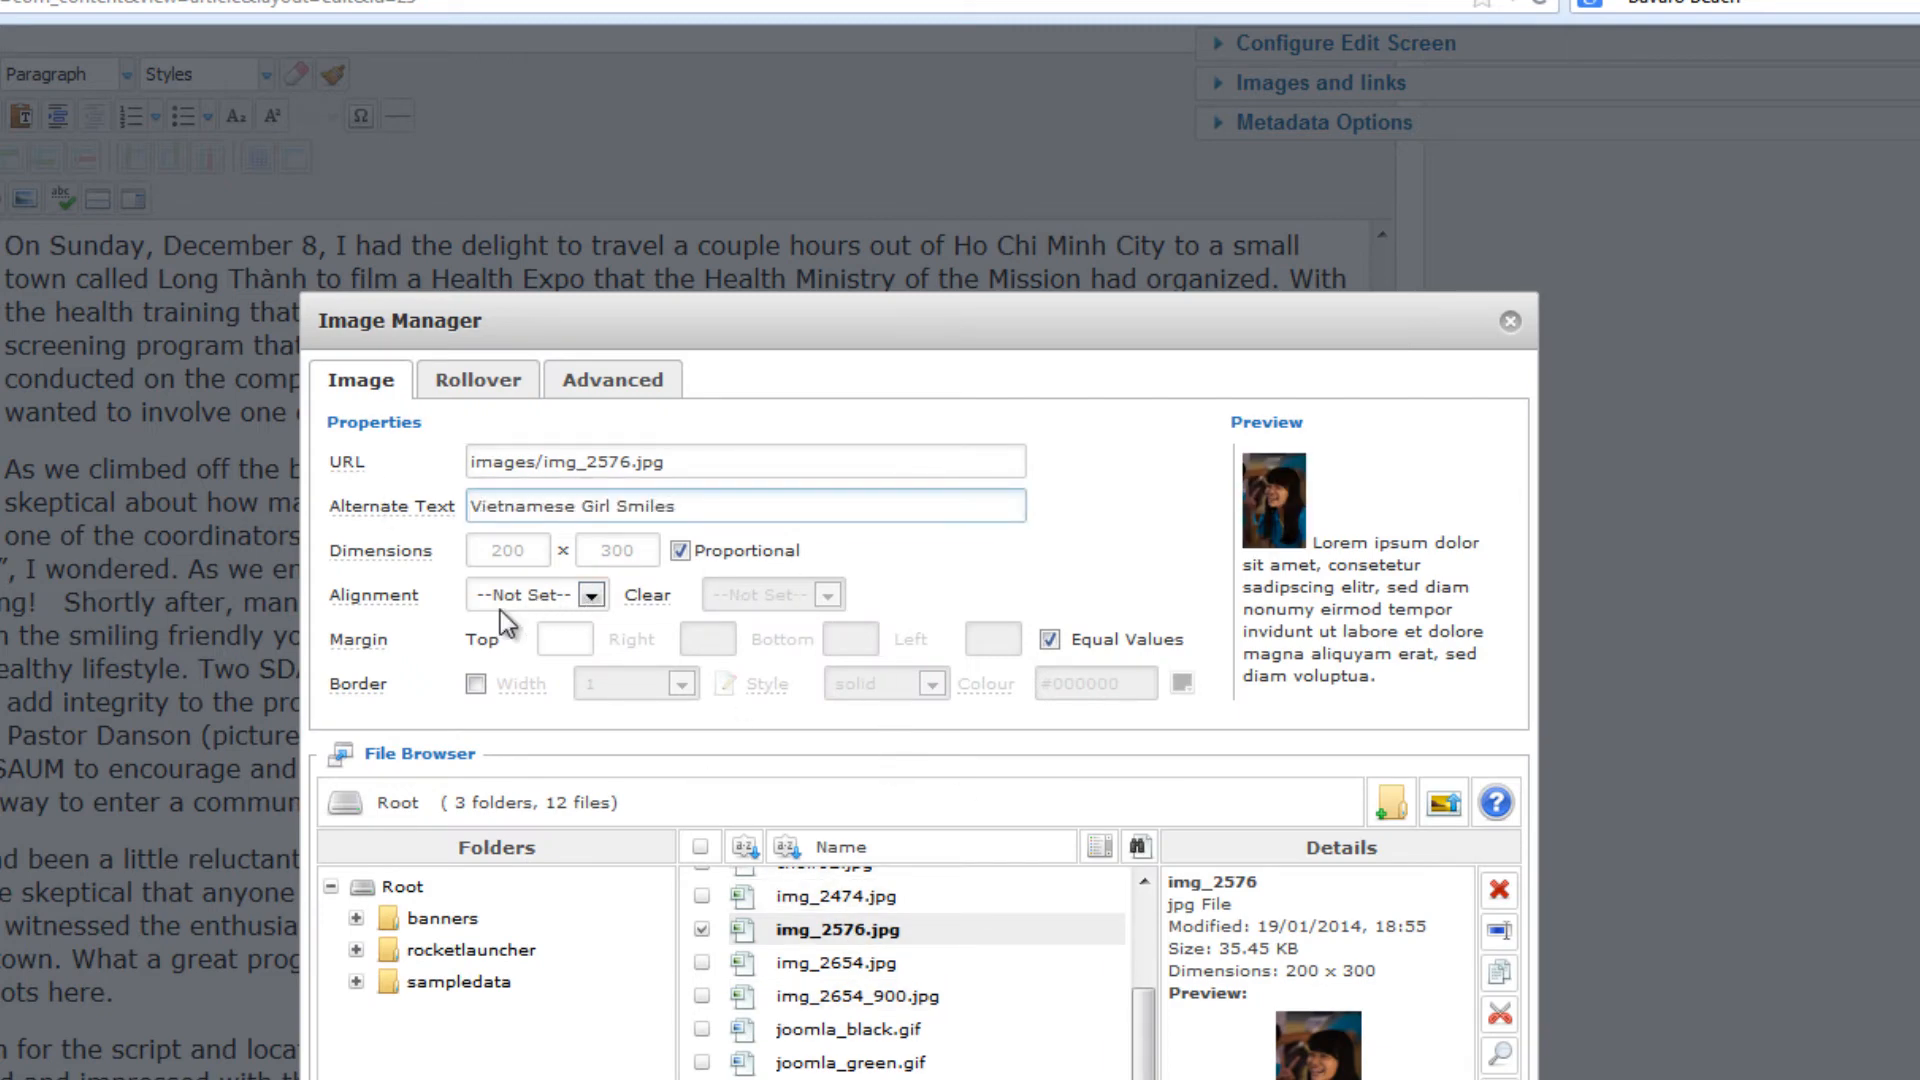
{"action": "left_click", "coordinate": [585, 596]}
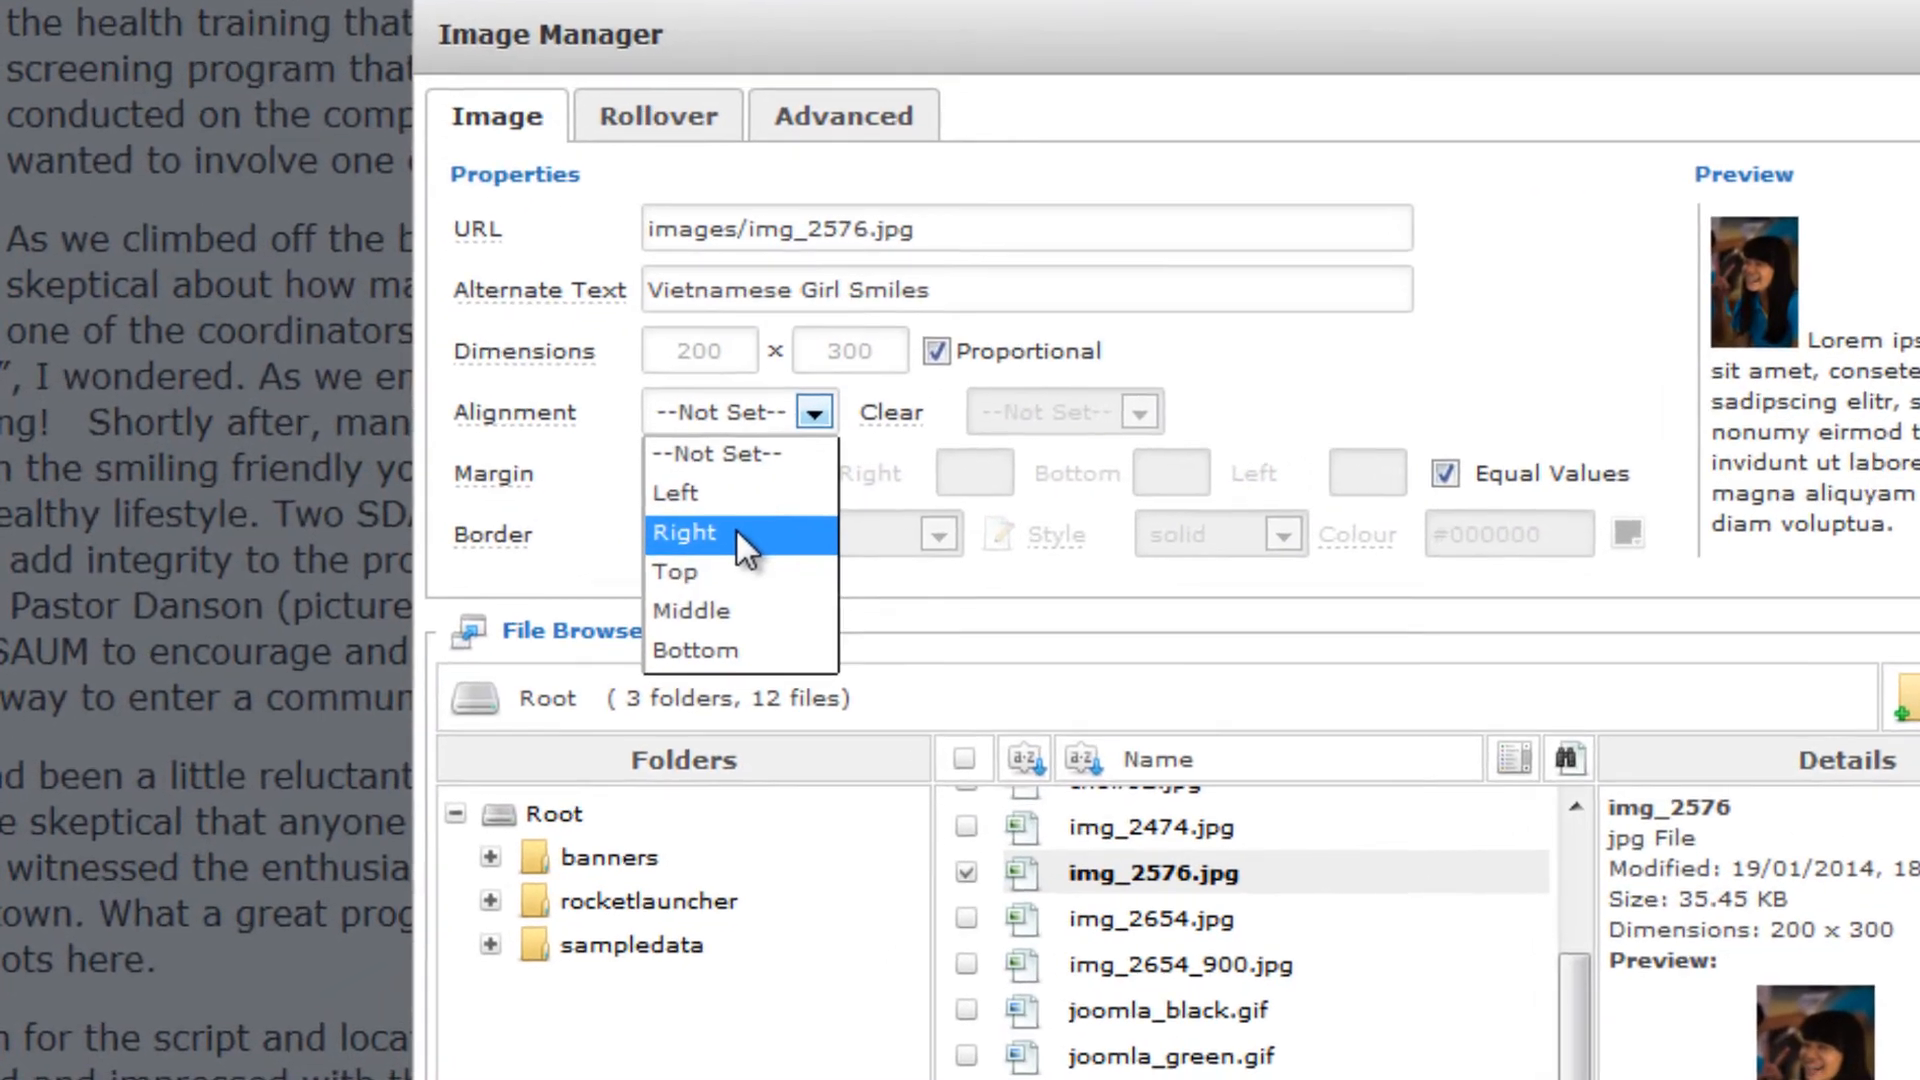
{"action": "left_click", "coordinate": [736, 530]}
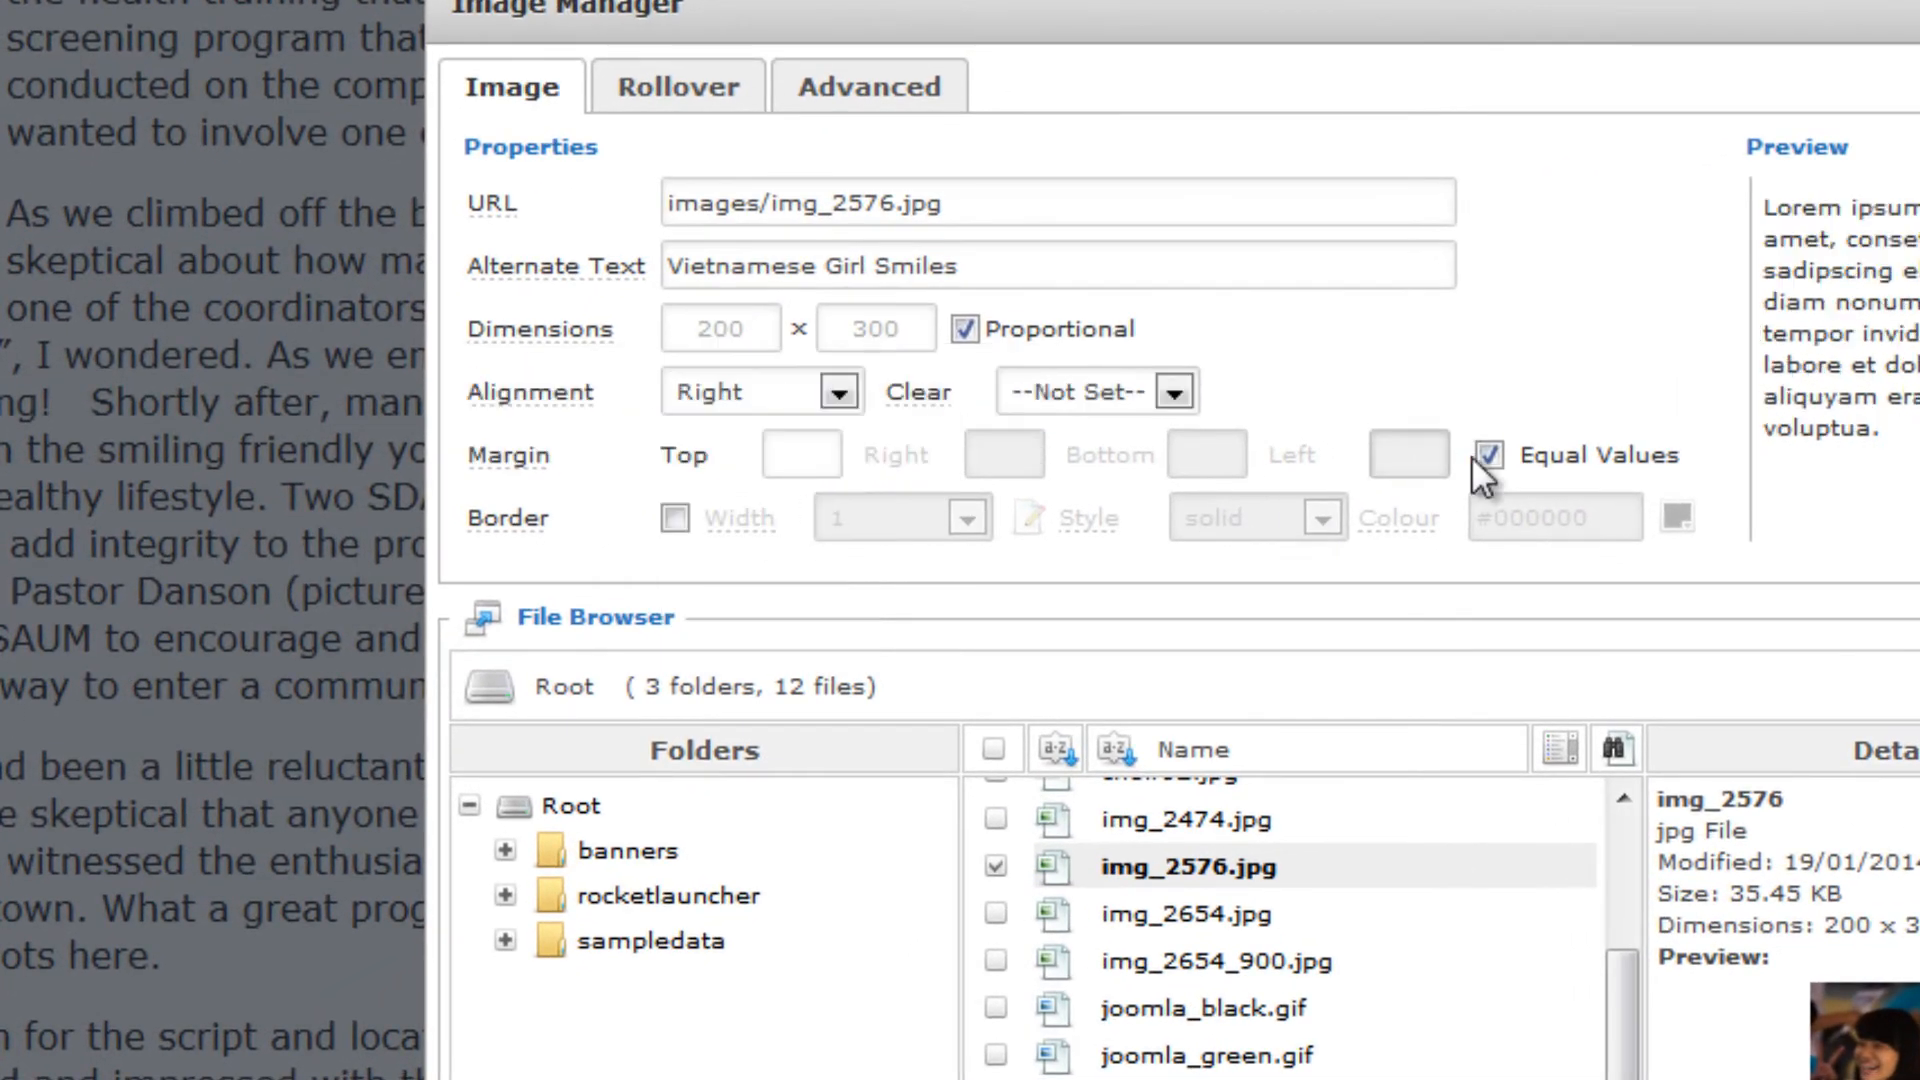
Insert img_2576.jpg into the article with unequal margins of 10 on the left and 3 at the bottom
{"action": "left_click", "coordinate": [1452, 472]}
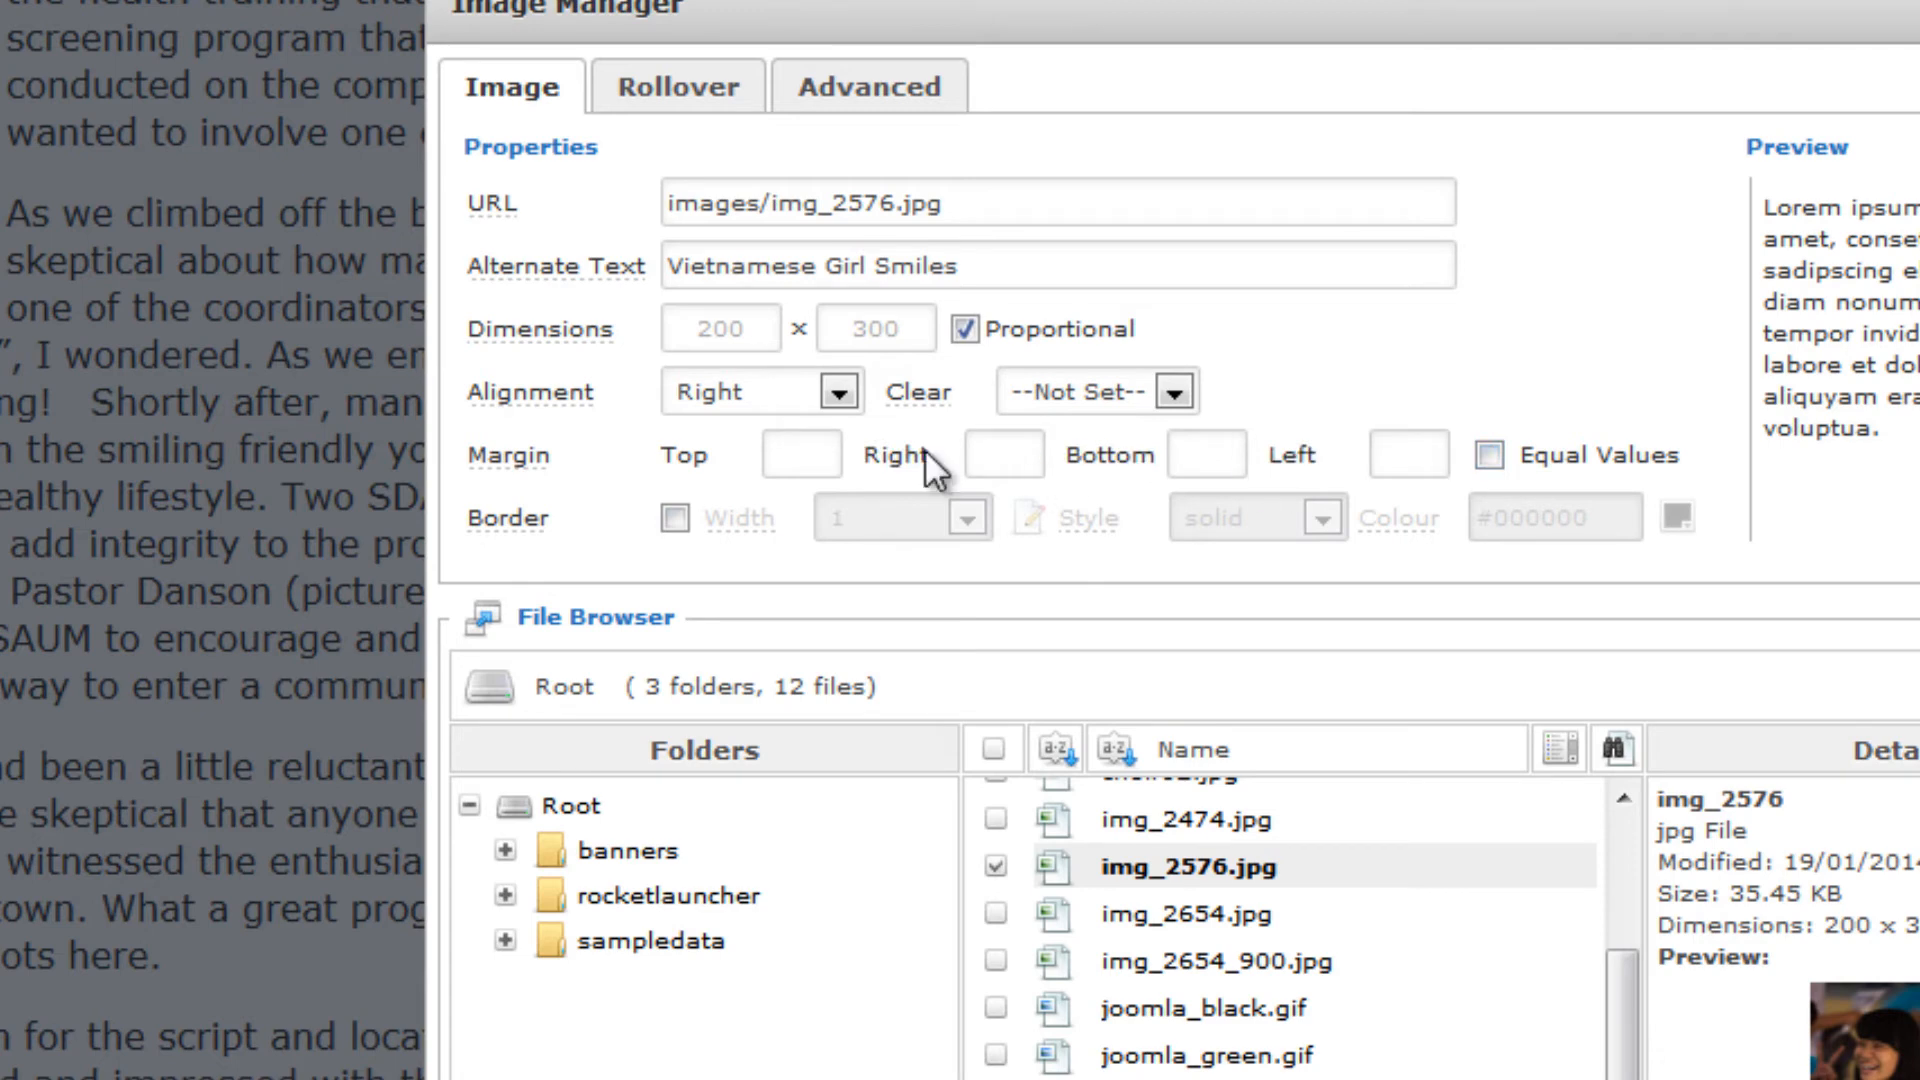
{"action": "left_click", "coordinate": [1408, 460]}
{"action": "type", "text": "10"}
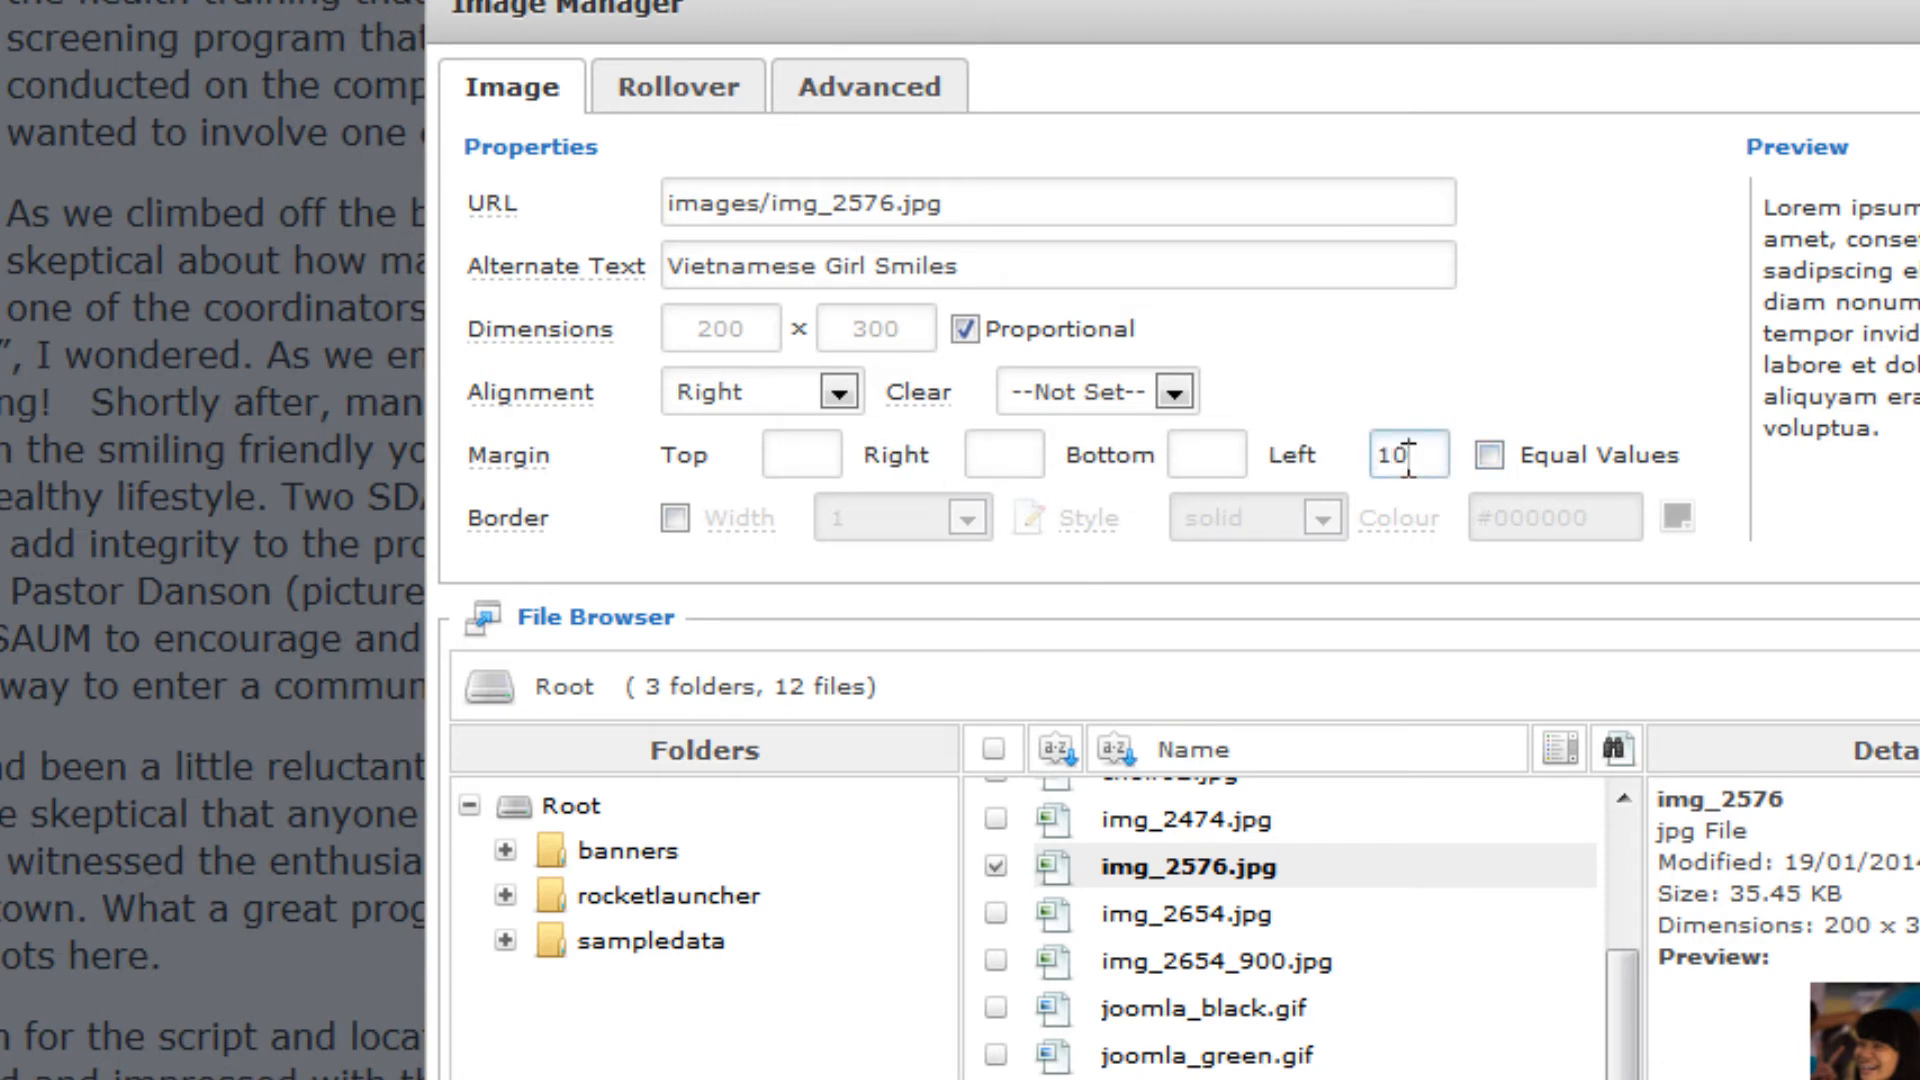
{"action": "left_click", "coordinate": [1197, 454]}
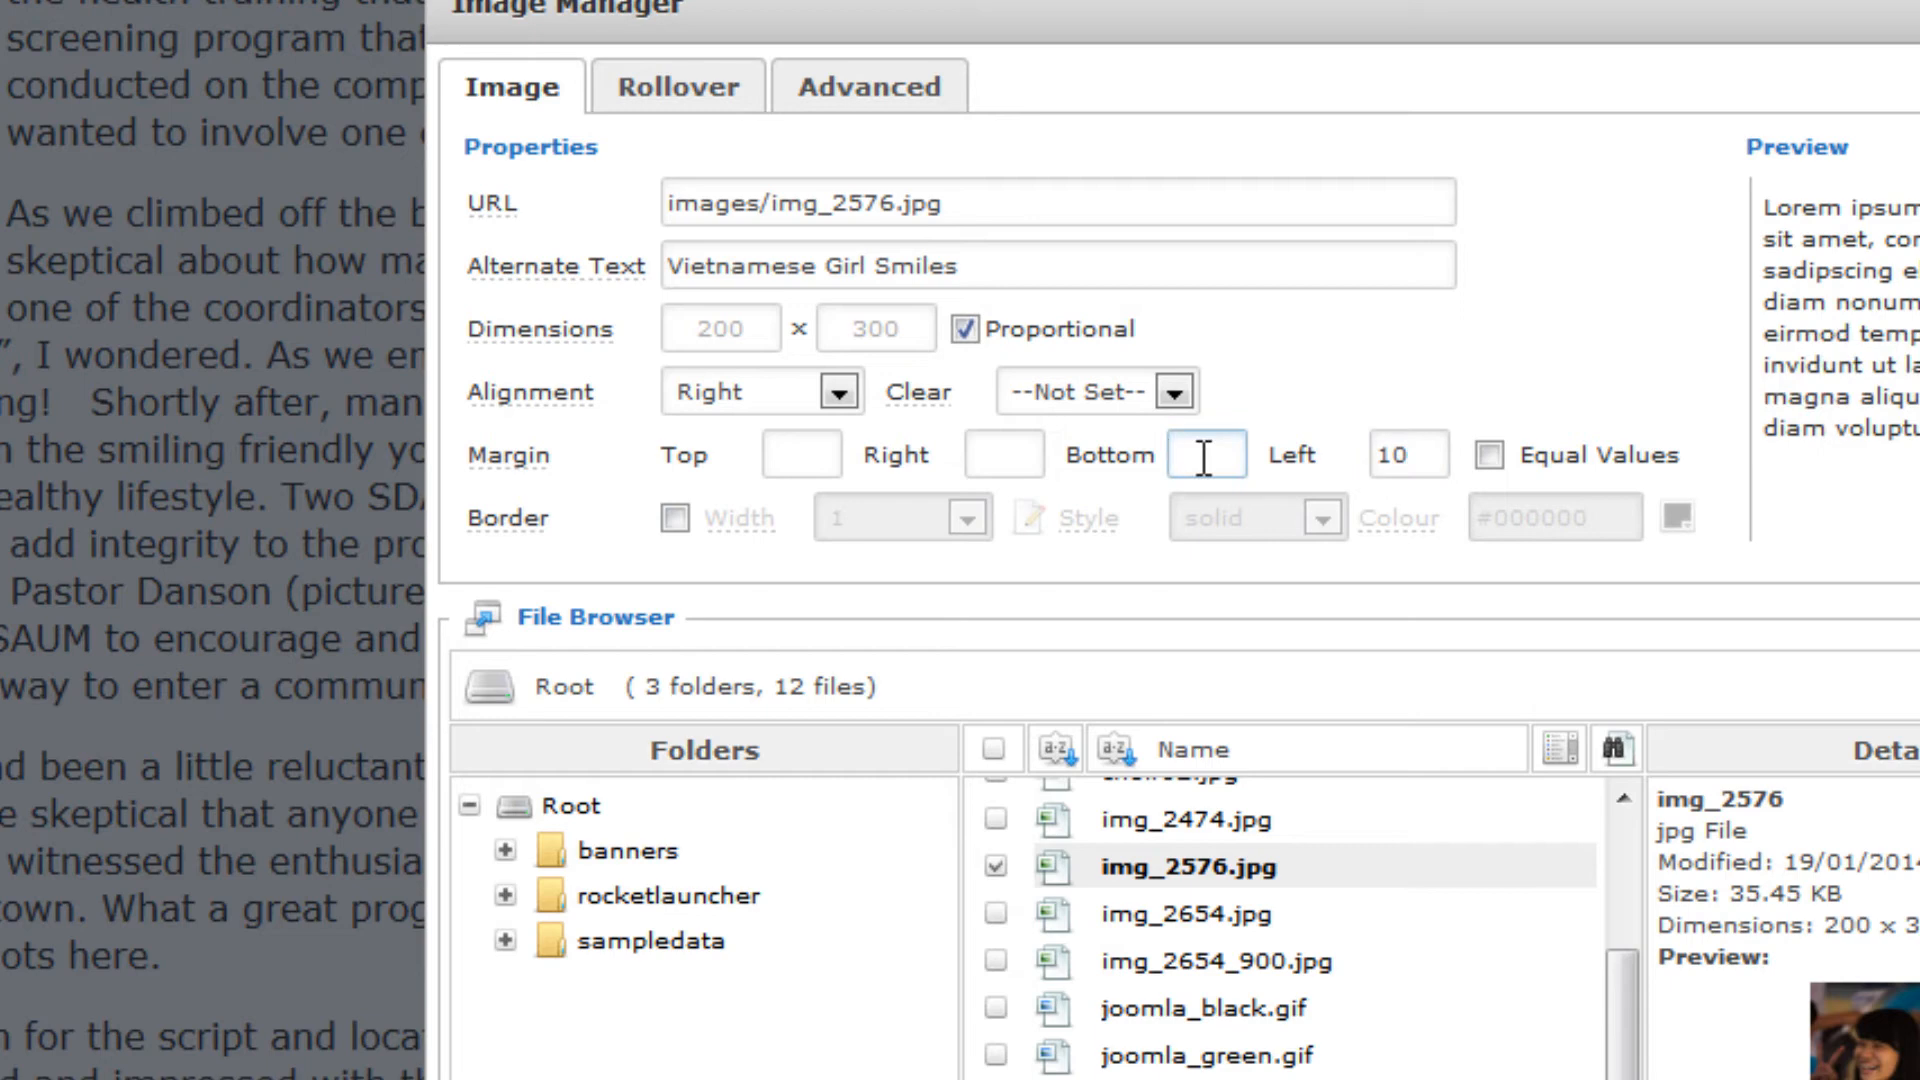
{"action": "type", "text": "3"}
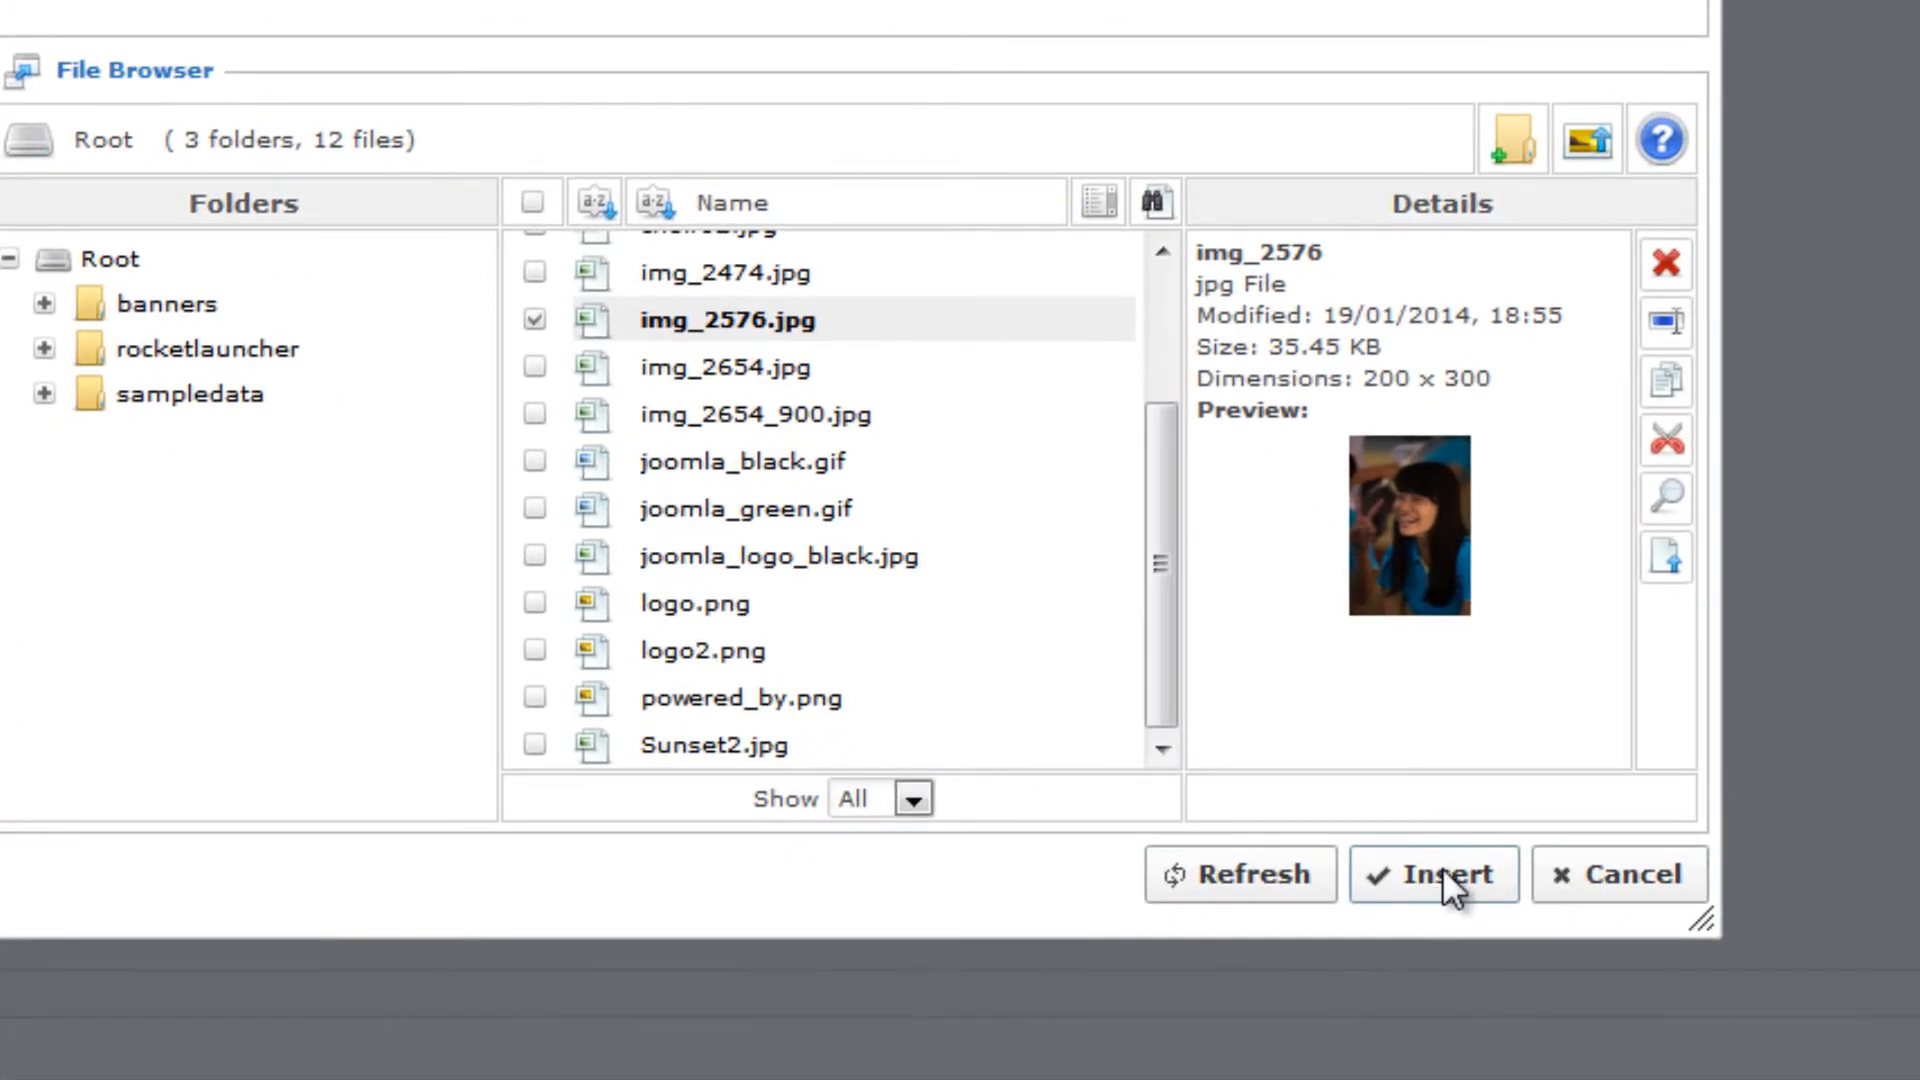
{"action": "left_click", "coordinate": [1443, 868]}
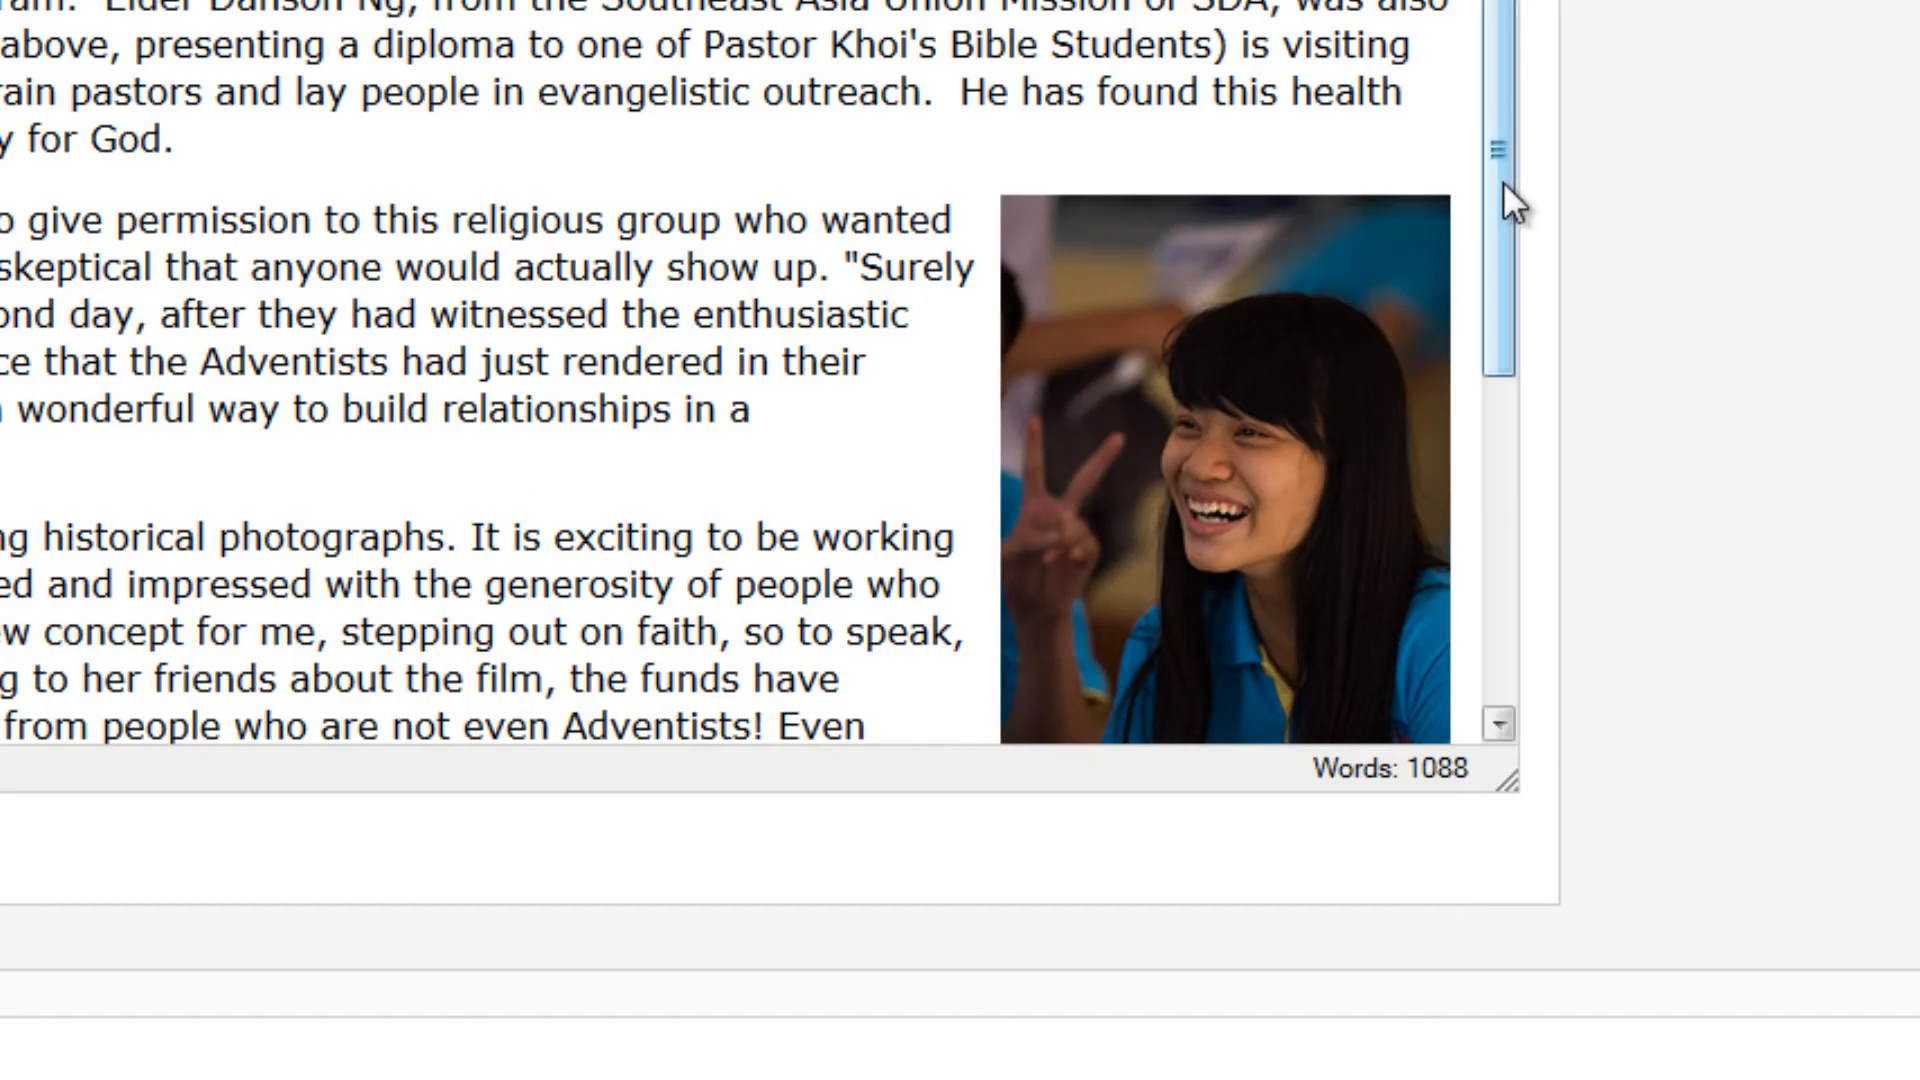
Resize the article editing area to examine how the text wraps around the photos, and check the published page
{"action": "left_click_drag", "start_coordinate": [1499, 190], "coordinate": [1507, 407]}
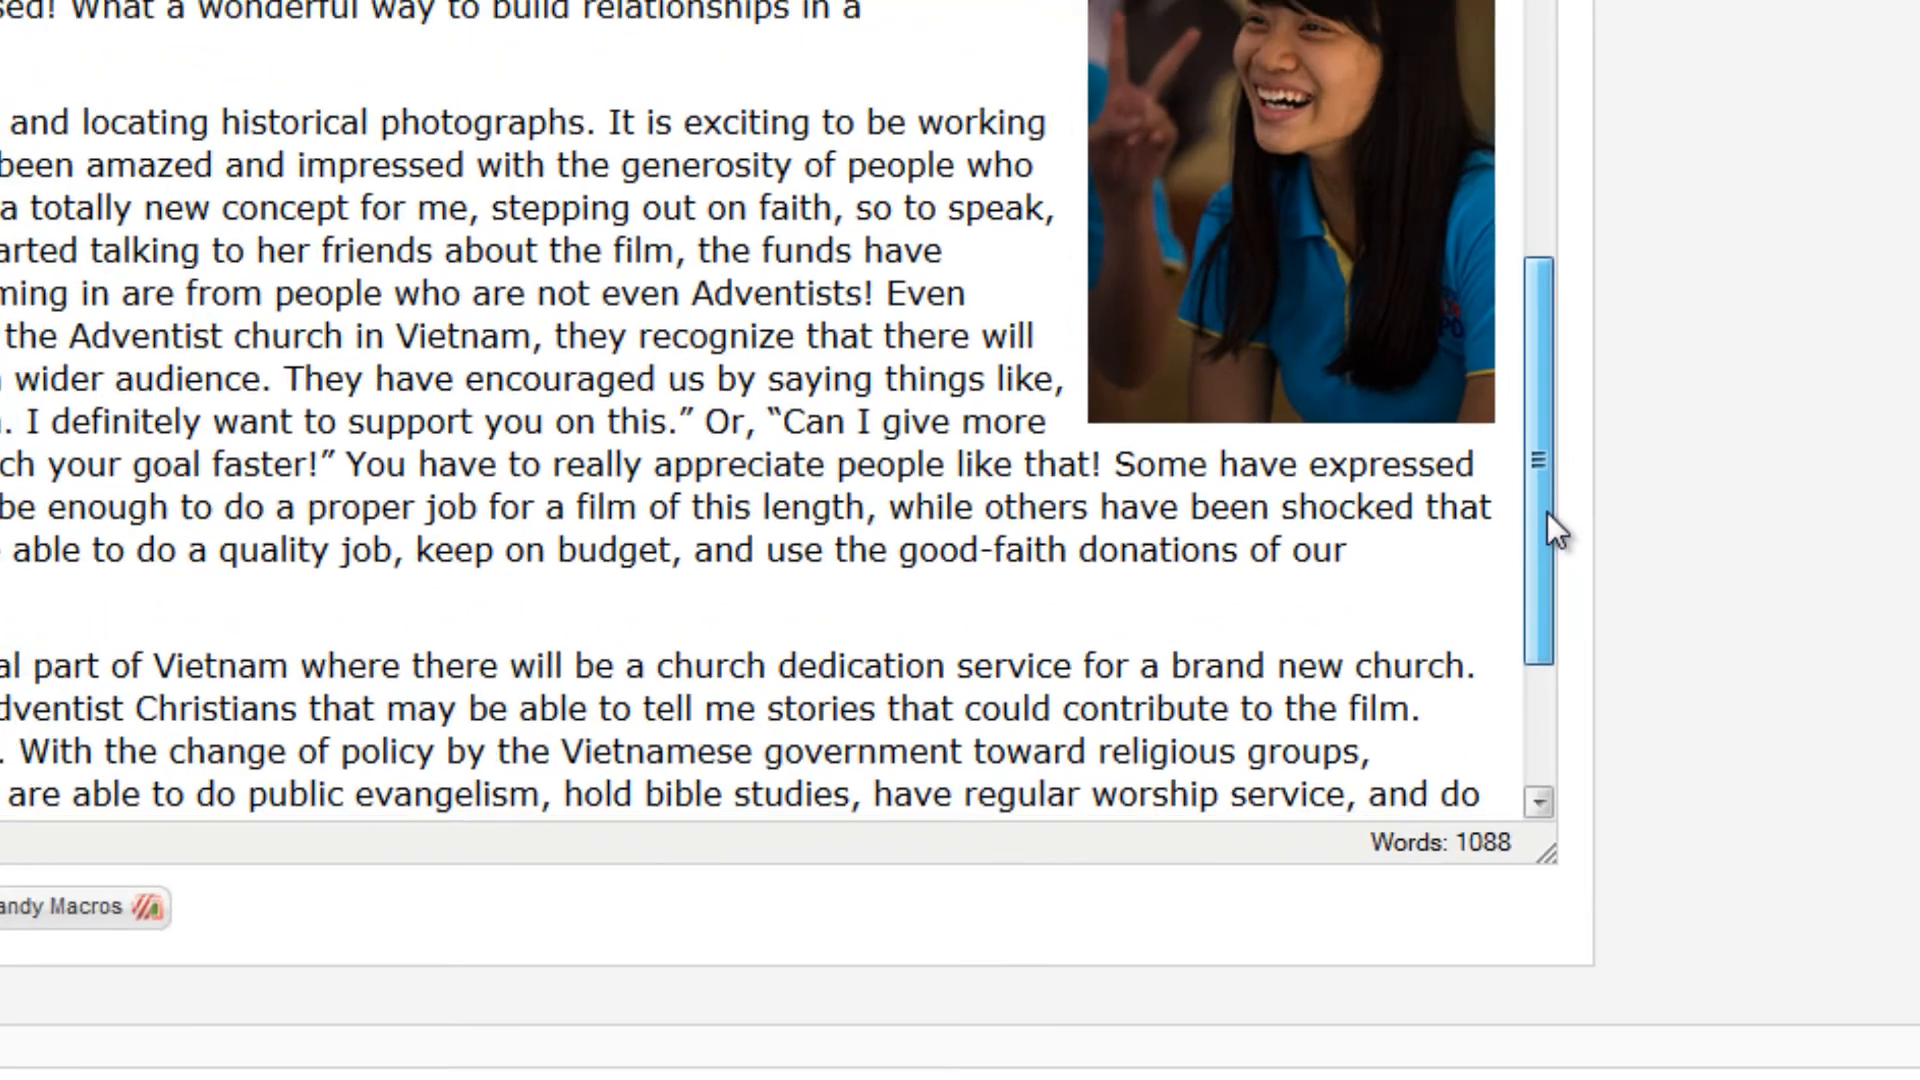
{"action": "left_click_drag", "start_coordinate": [1546, 512], "coordinate": [1714, 656]}
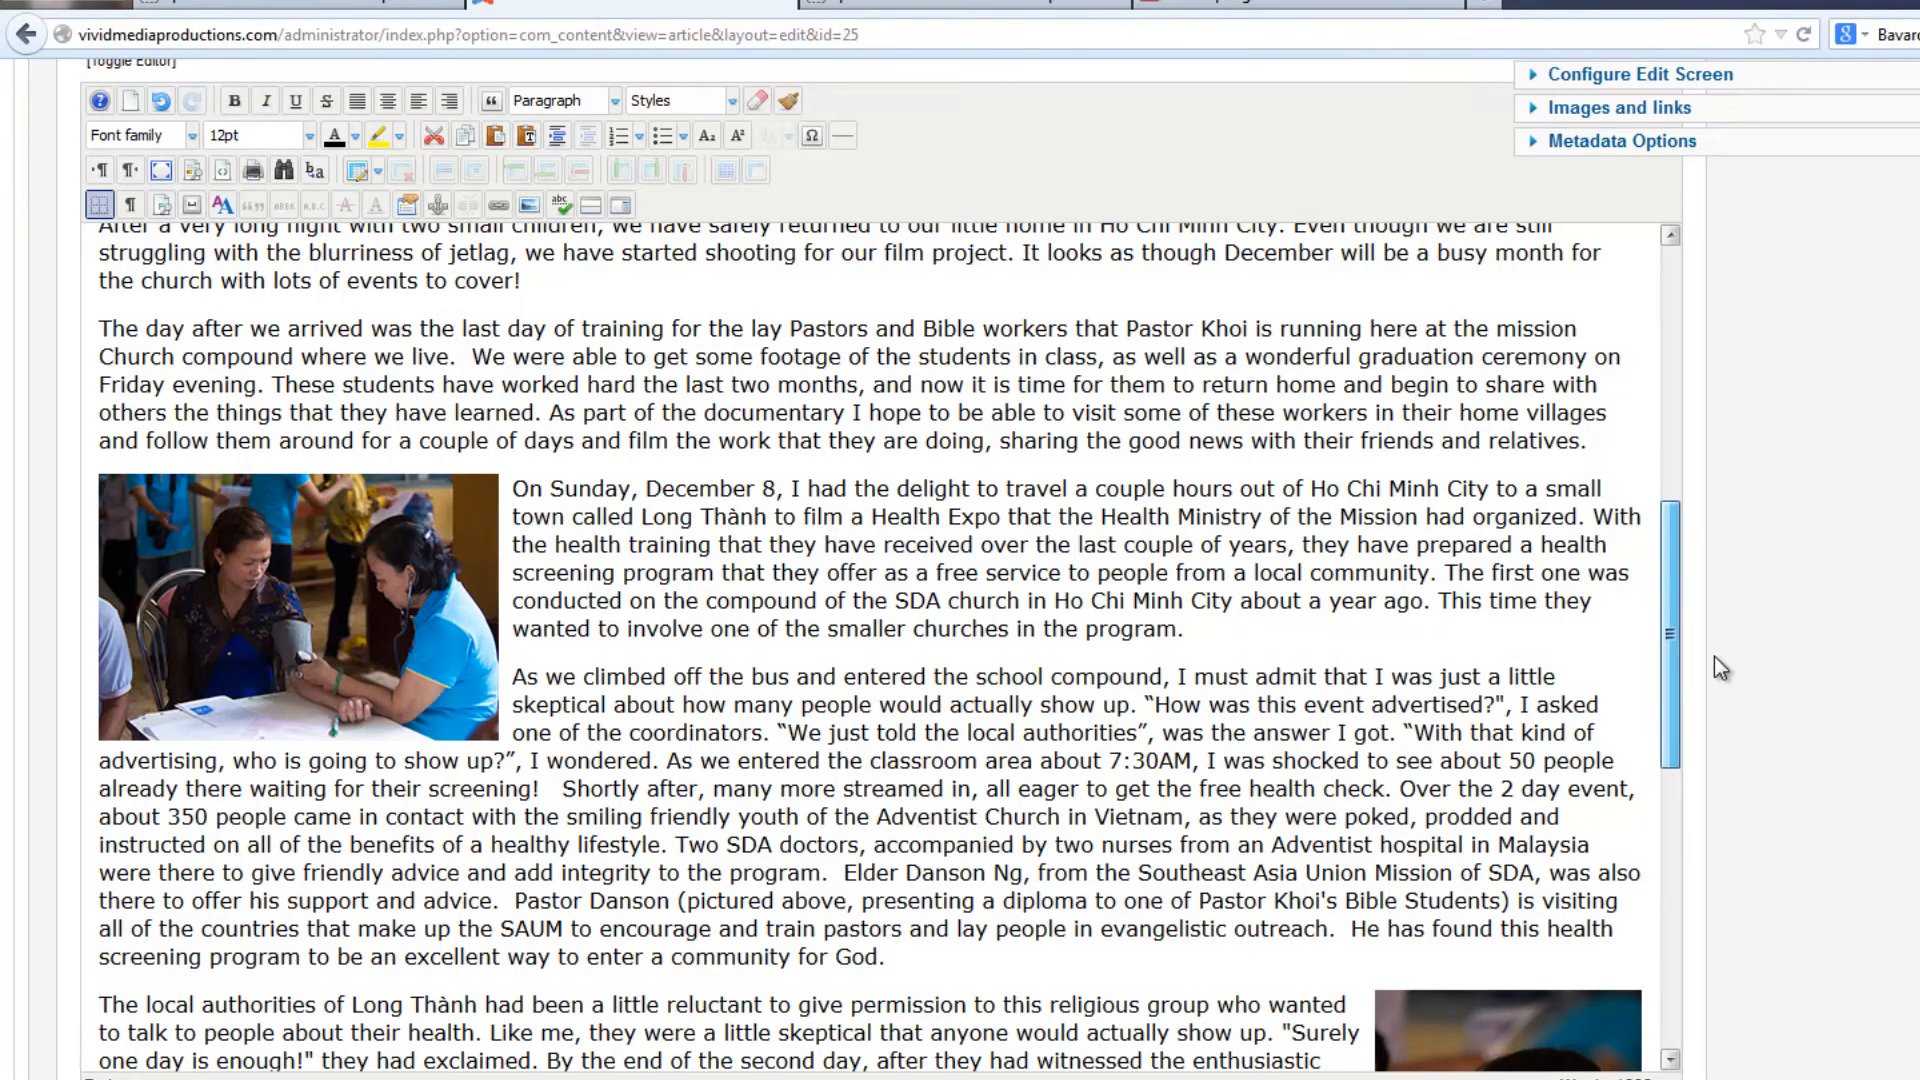
{"action": "left_click_drag", "start_coordinate": [1714, 656], "coordinate": [1714, 657]}
{"action": "left_click", "coordinate": [521, 681]}
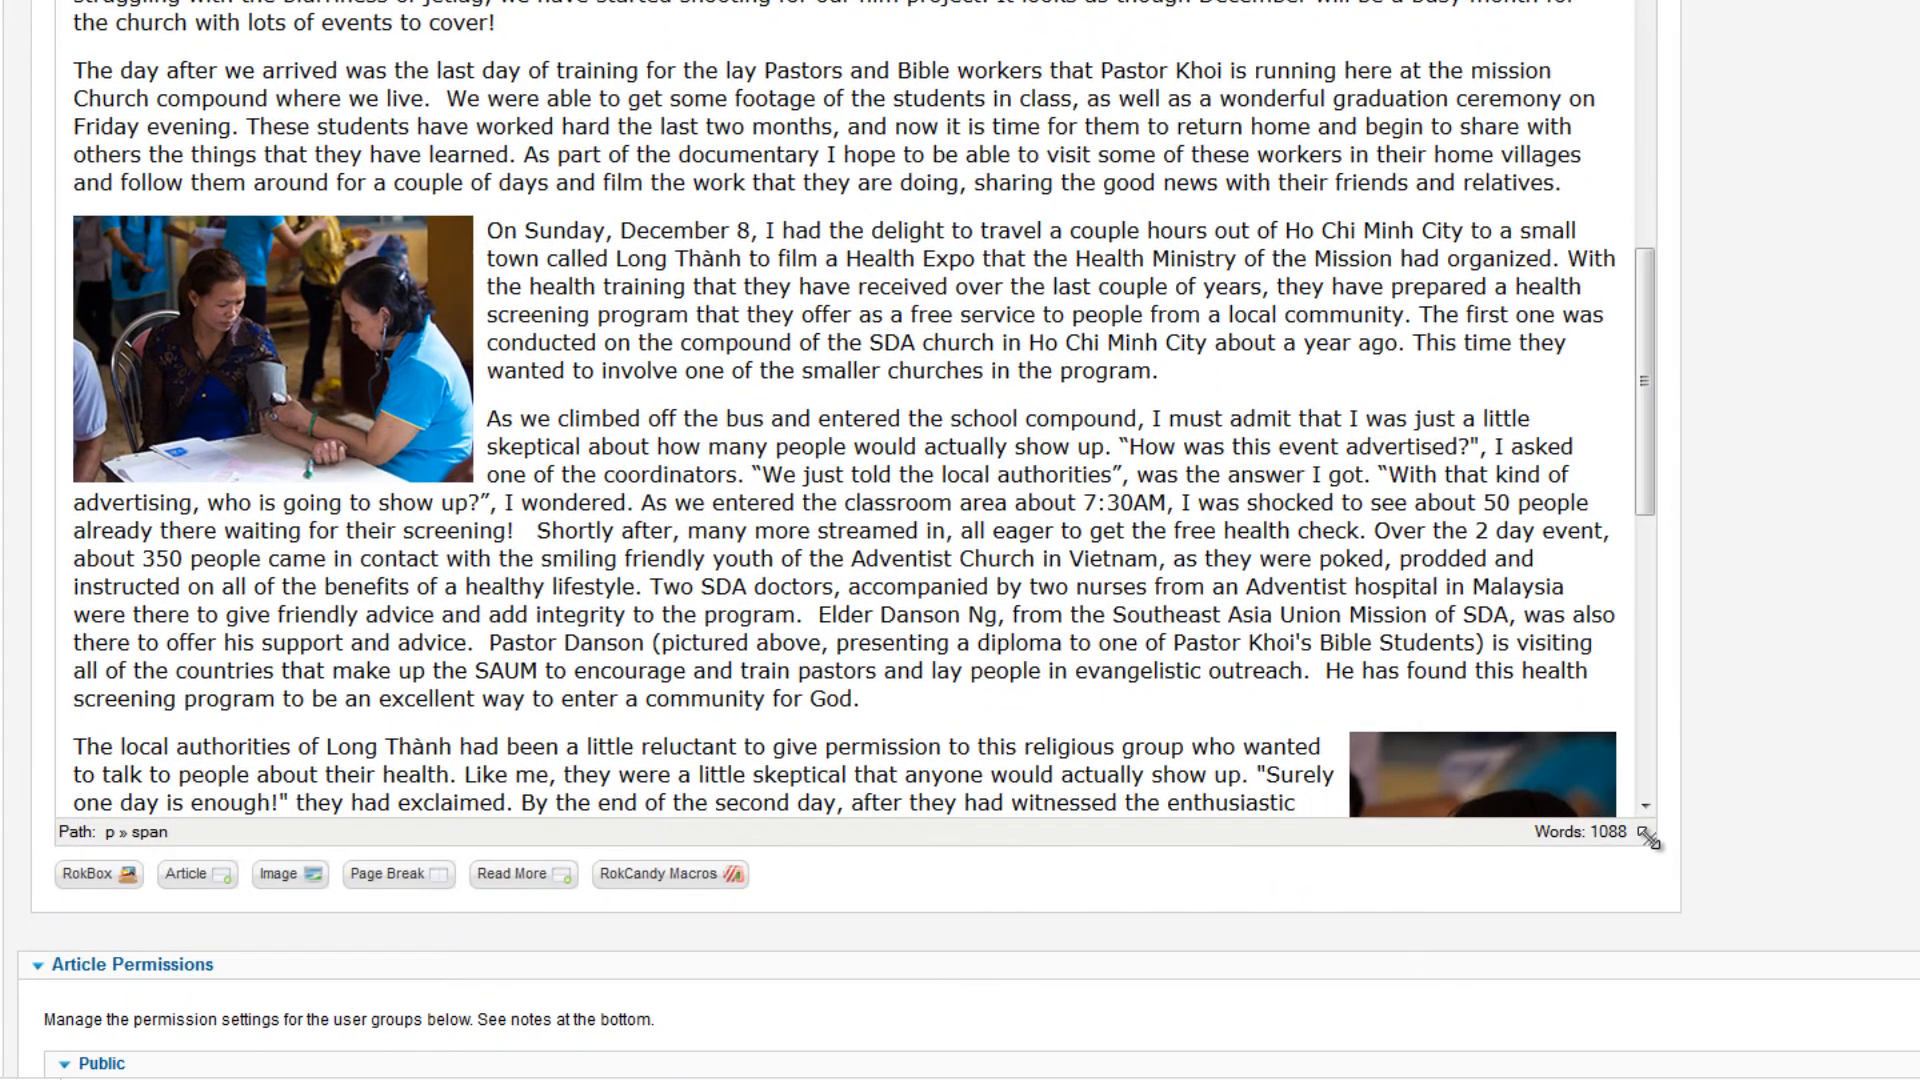
{"action": "left_click_drag", "start_coordinate": [1649, 840], "coordinate": [1211, 809]}
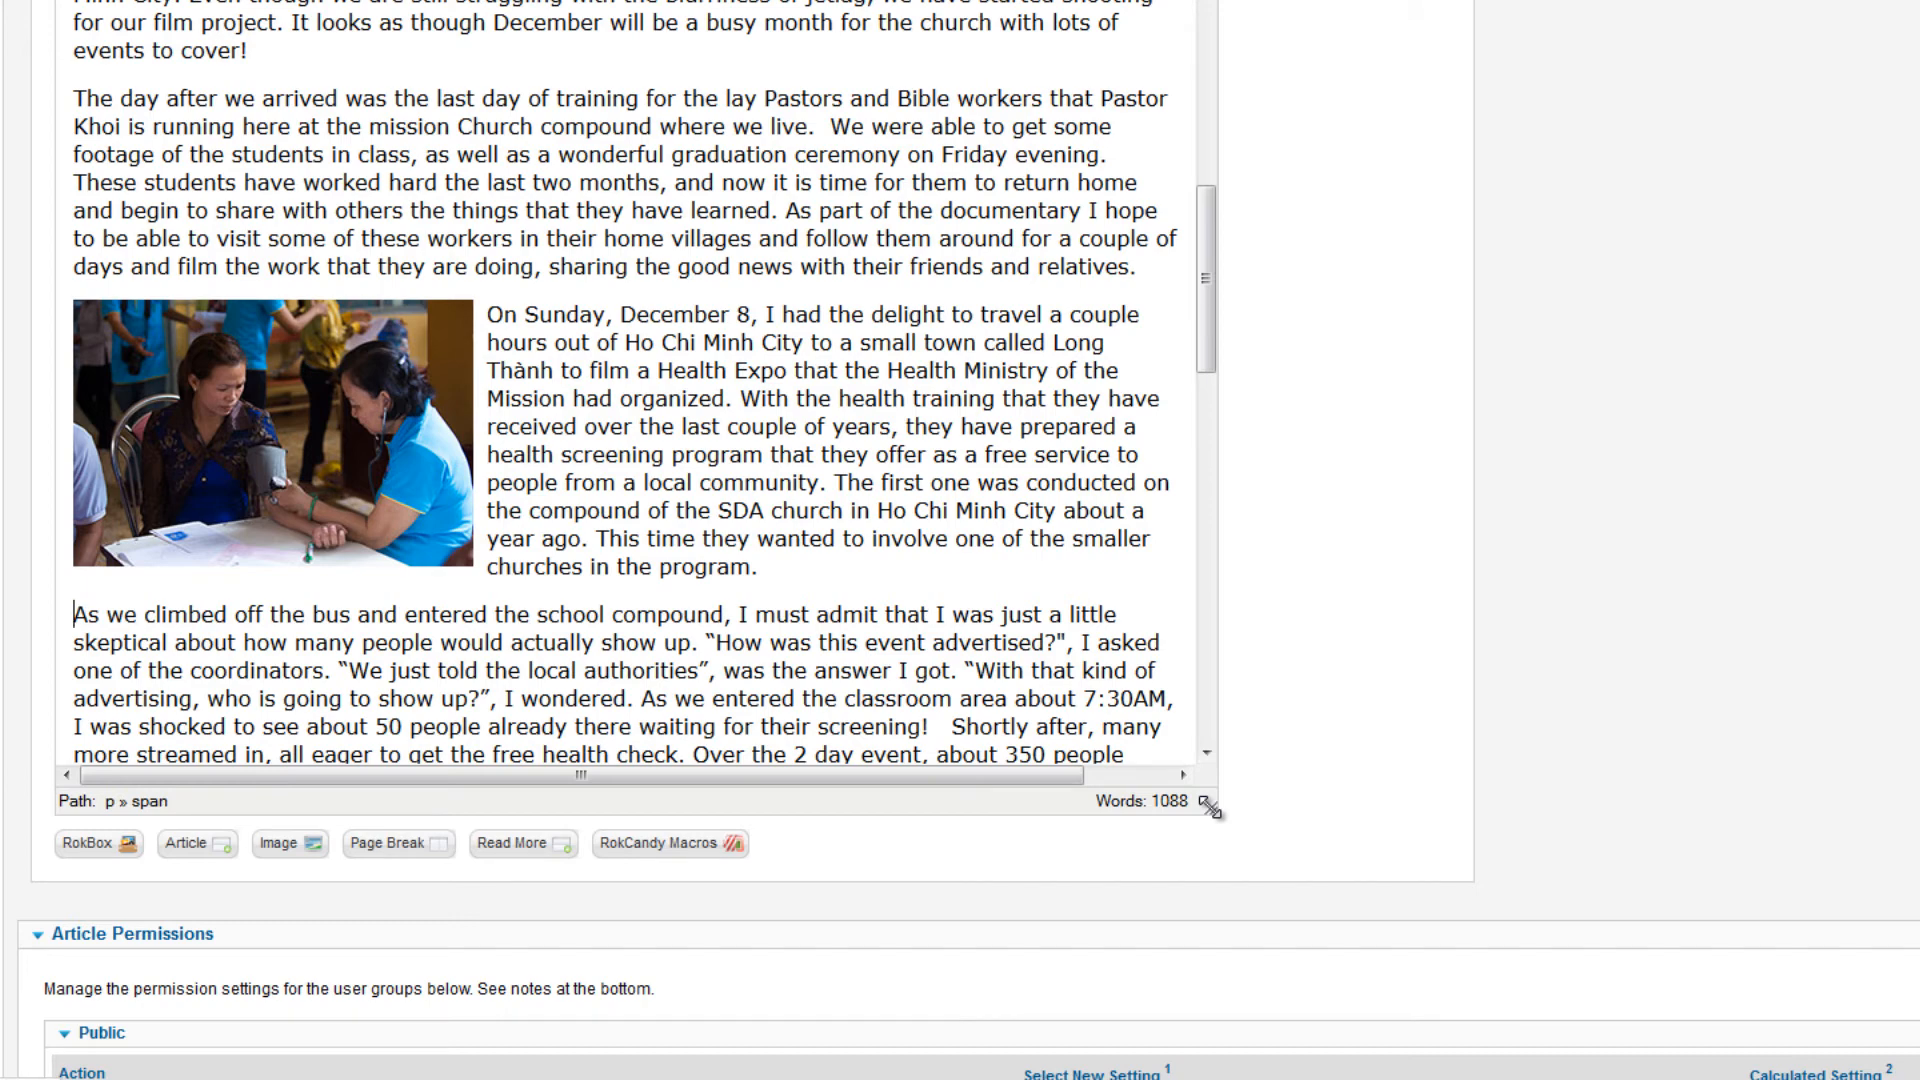
{"action": "left_click_drag", "start_coordinate": [1212, 809], "coordinate": [1266, 810]}
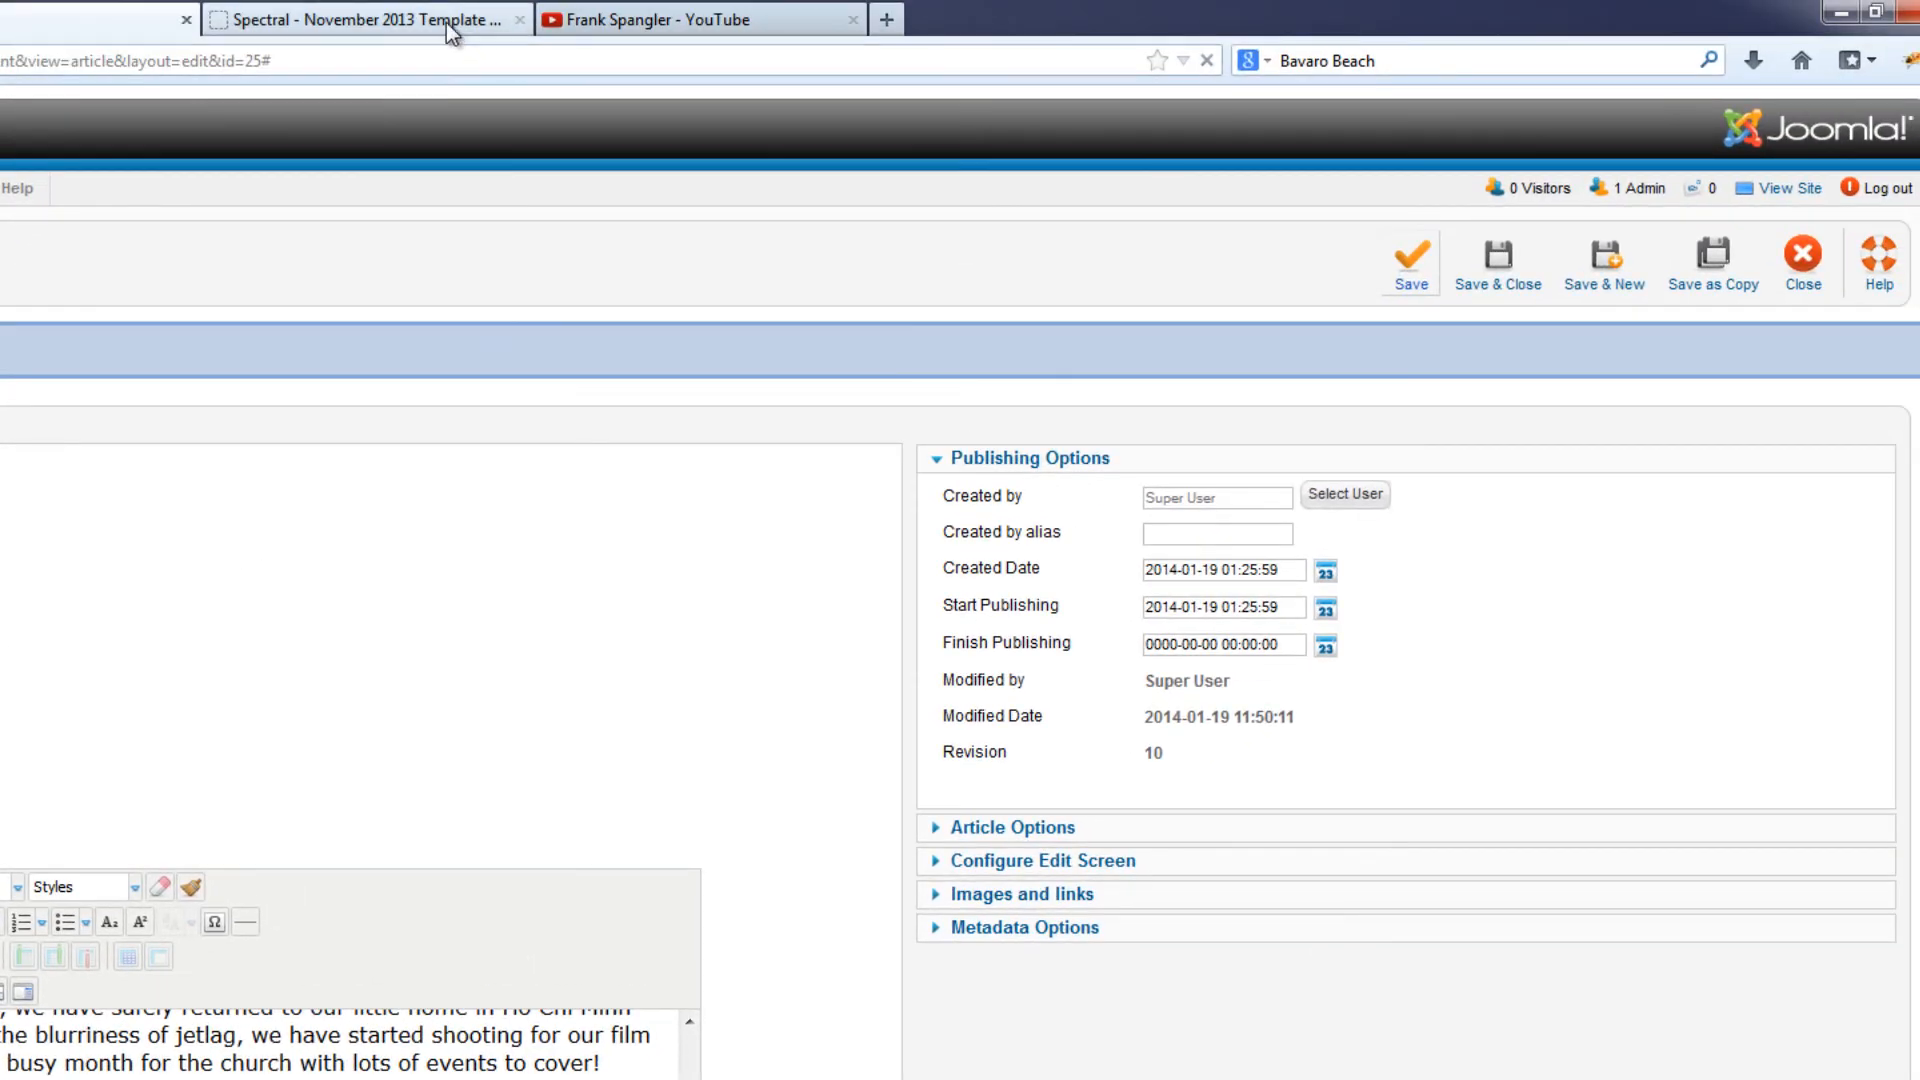
{"action": "left_click", "coordinate": [398, 21]}
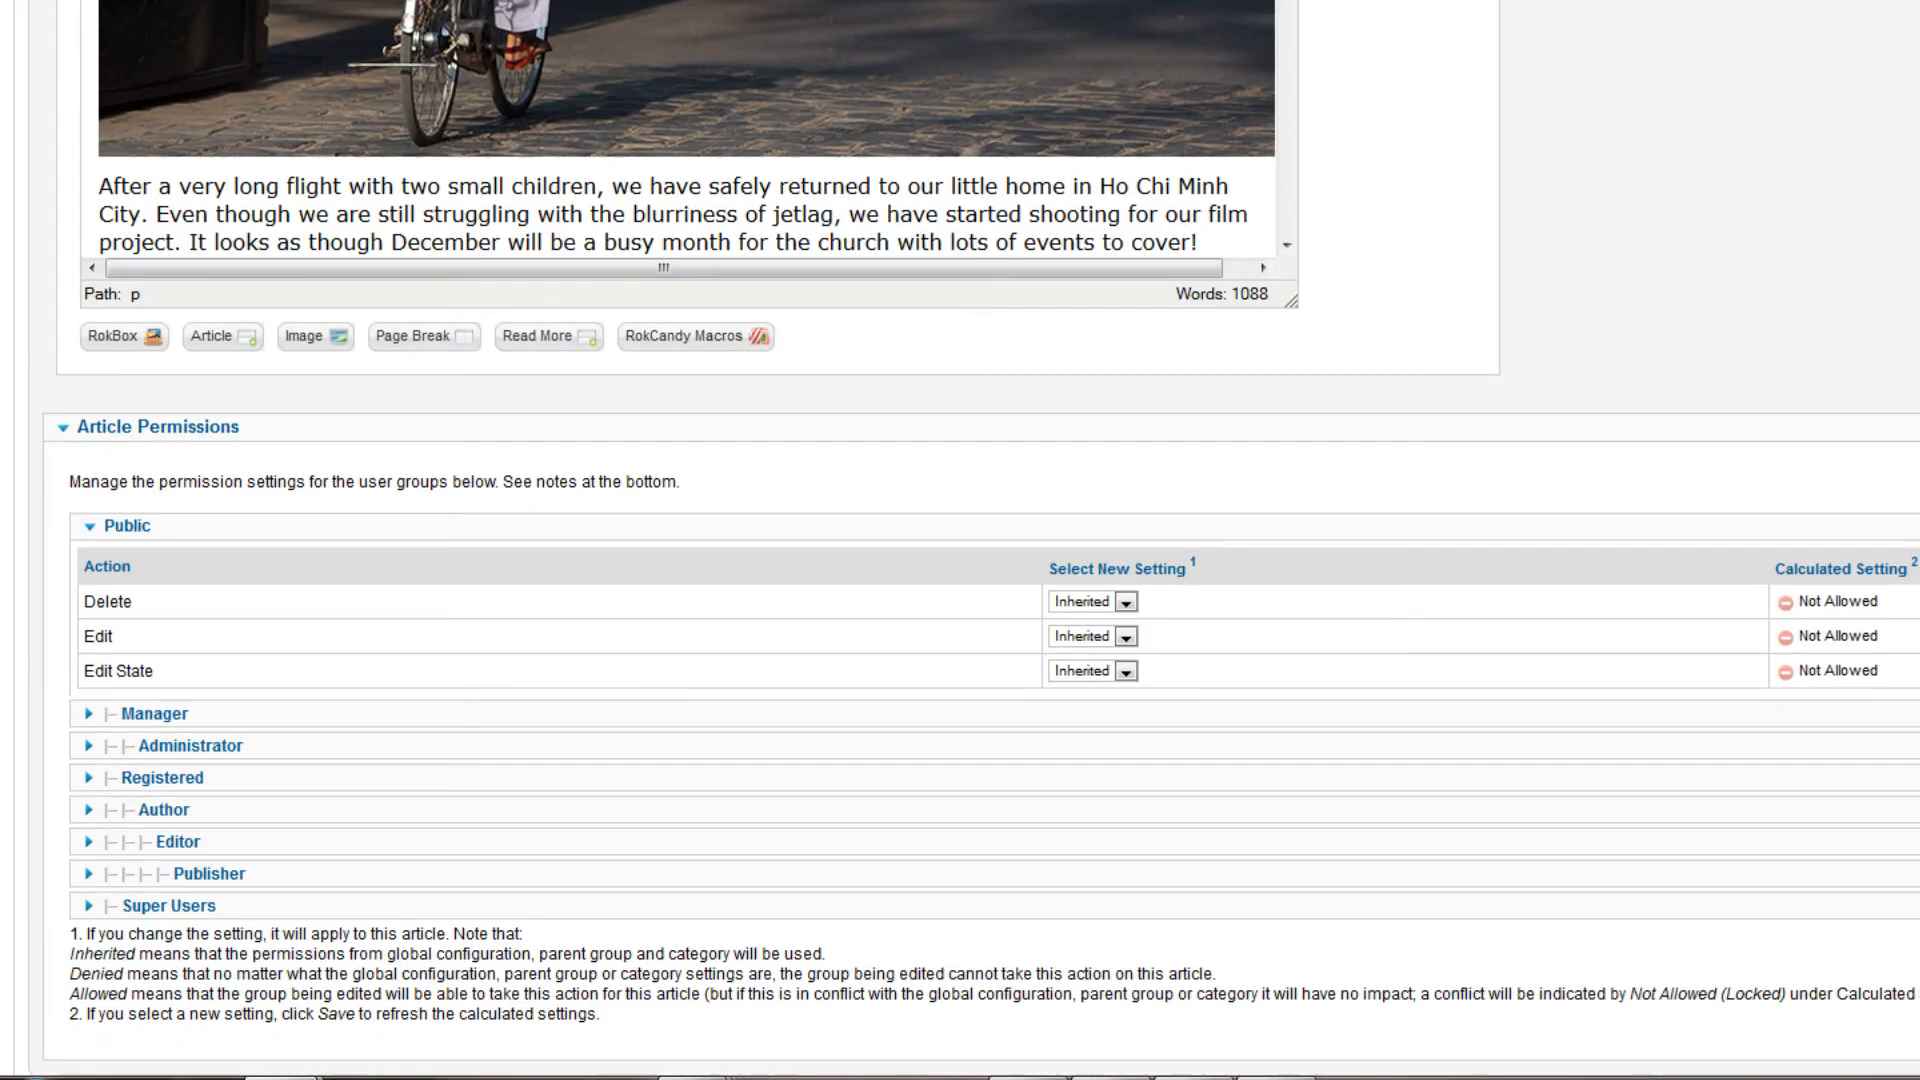
Add img_5622.jpg before the paragraph starting "As we climbed off the bus", with the alternate text "Vietnamese Girl Sings in Choir"
{"action": "left_click_drag", "start_coordinate": [1291, 301], "coordinate": [1588, 997]}
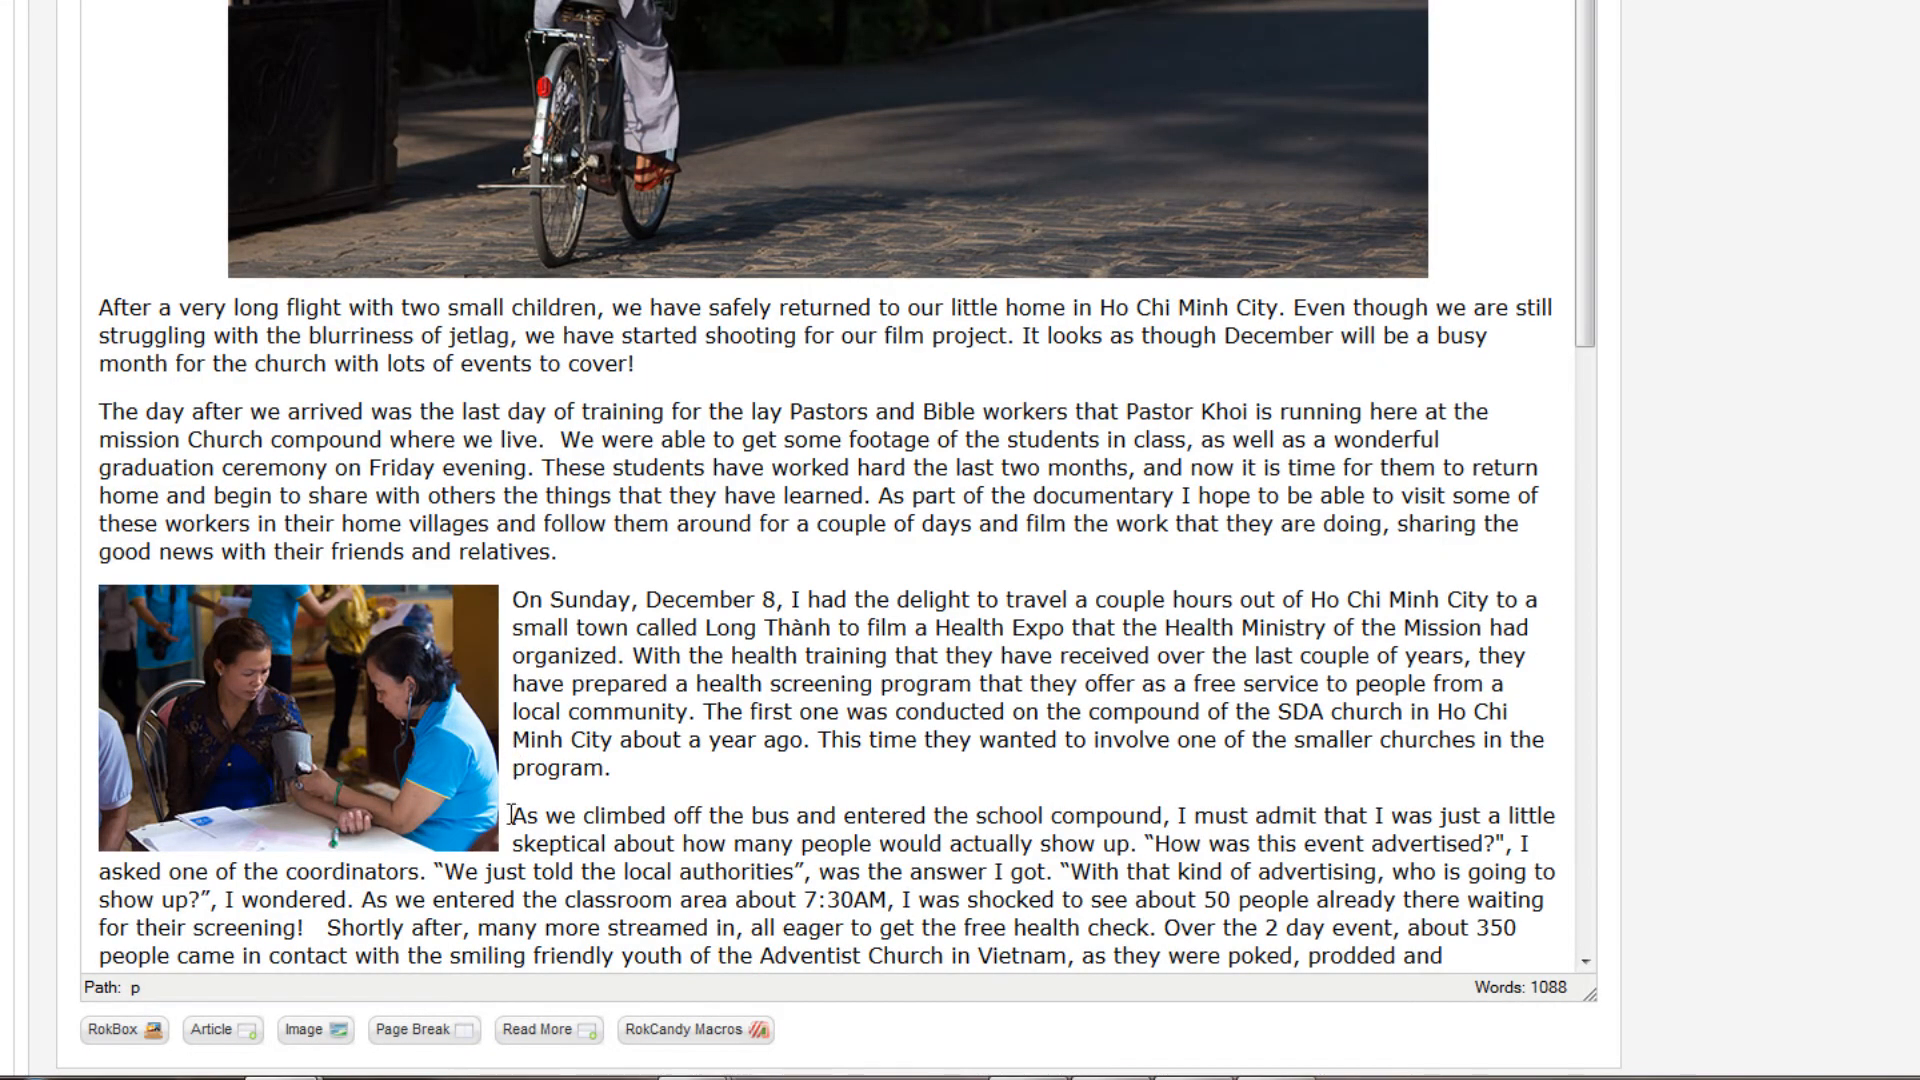
{"action": "left_click", "coordinate": [513, 816]}
{"action": "scroll", "coordinate": [800, 139], "scroll_direction": "up", "scroll_amount": 7}
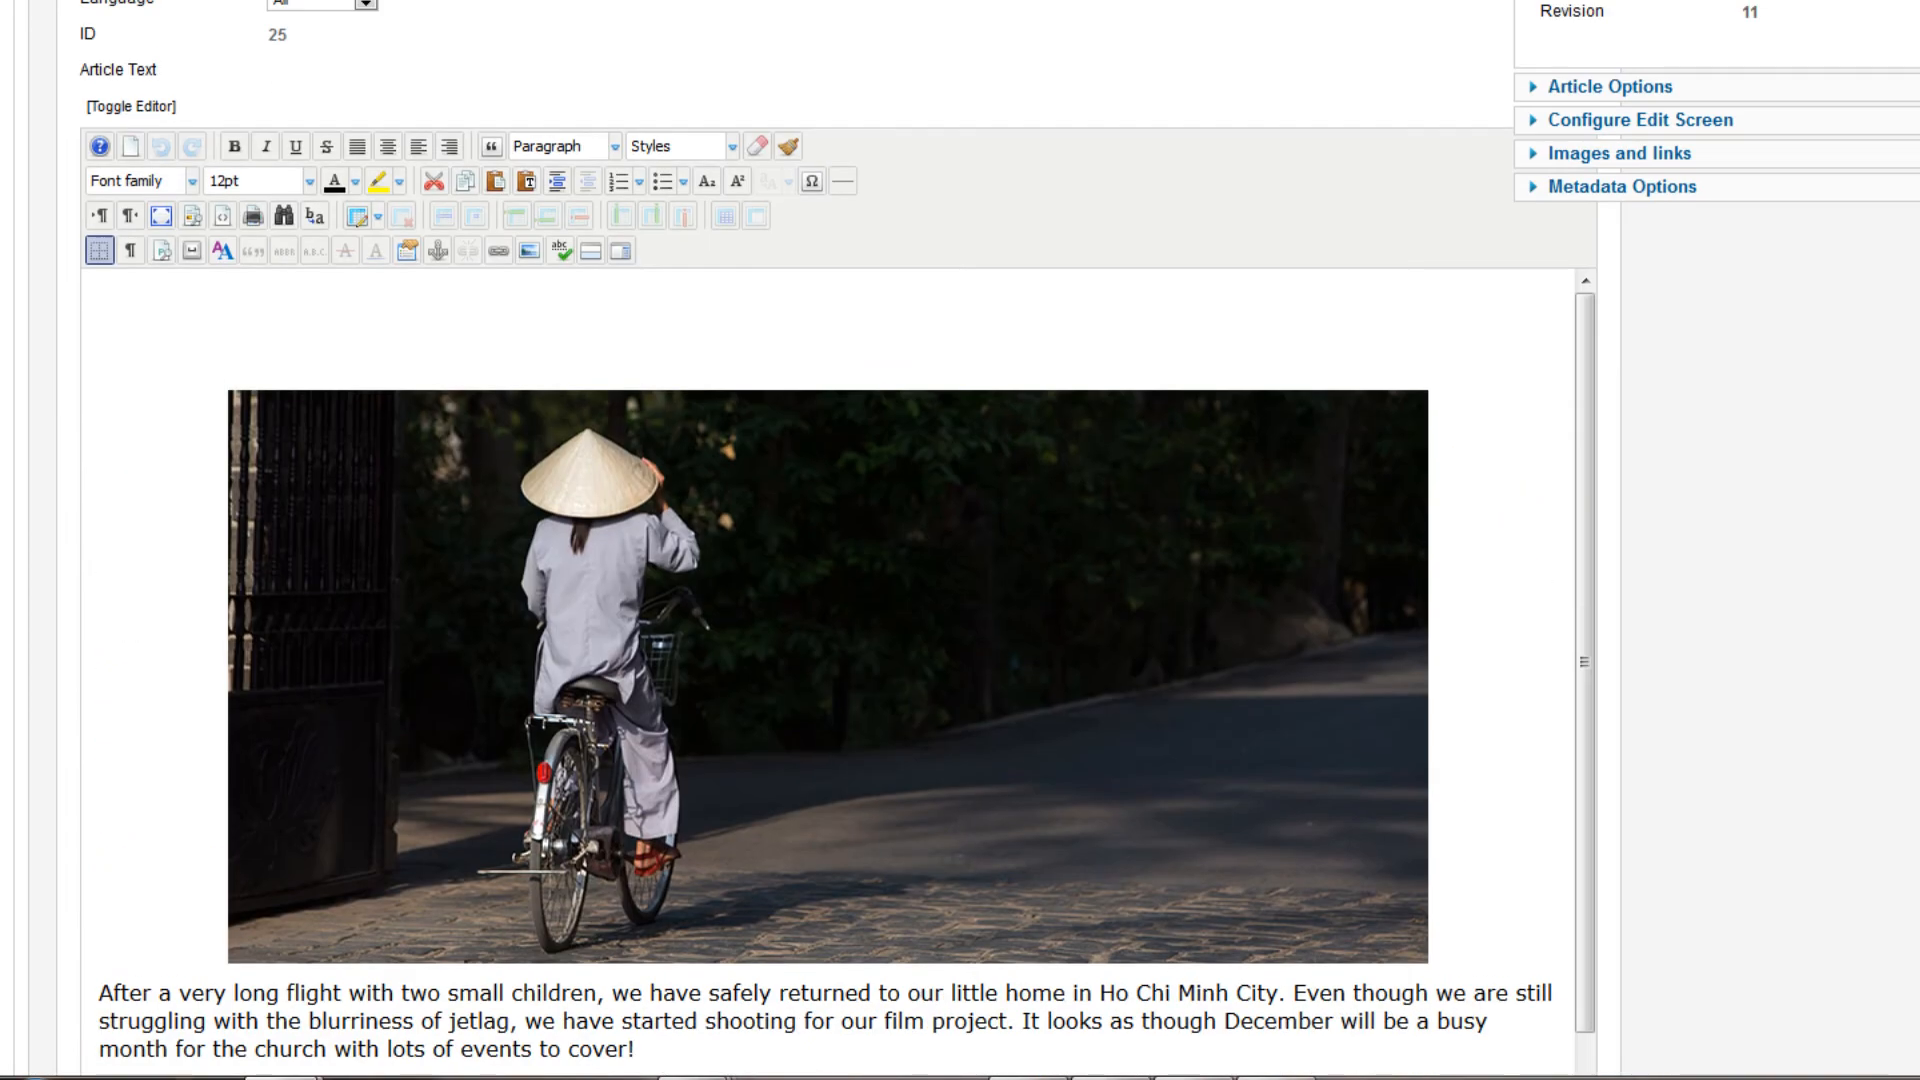
{"action": "left_click", "coordinate": [528, 250]}
{"action": "left_click_drag", "start_coordinate": [980, 178], "coordinate": [849, 172]}
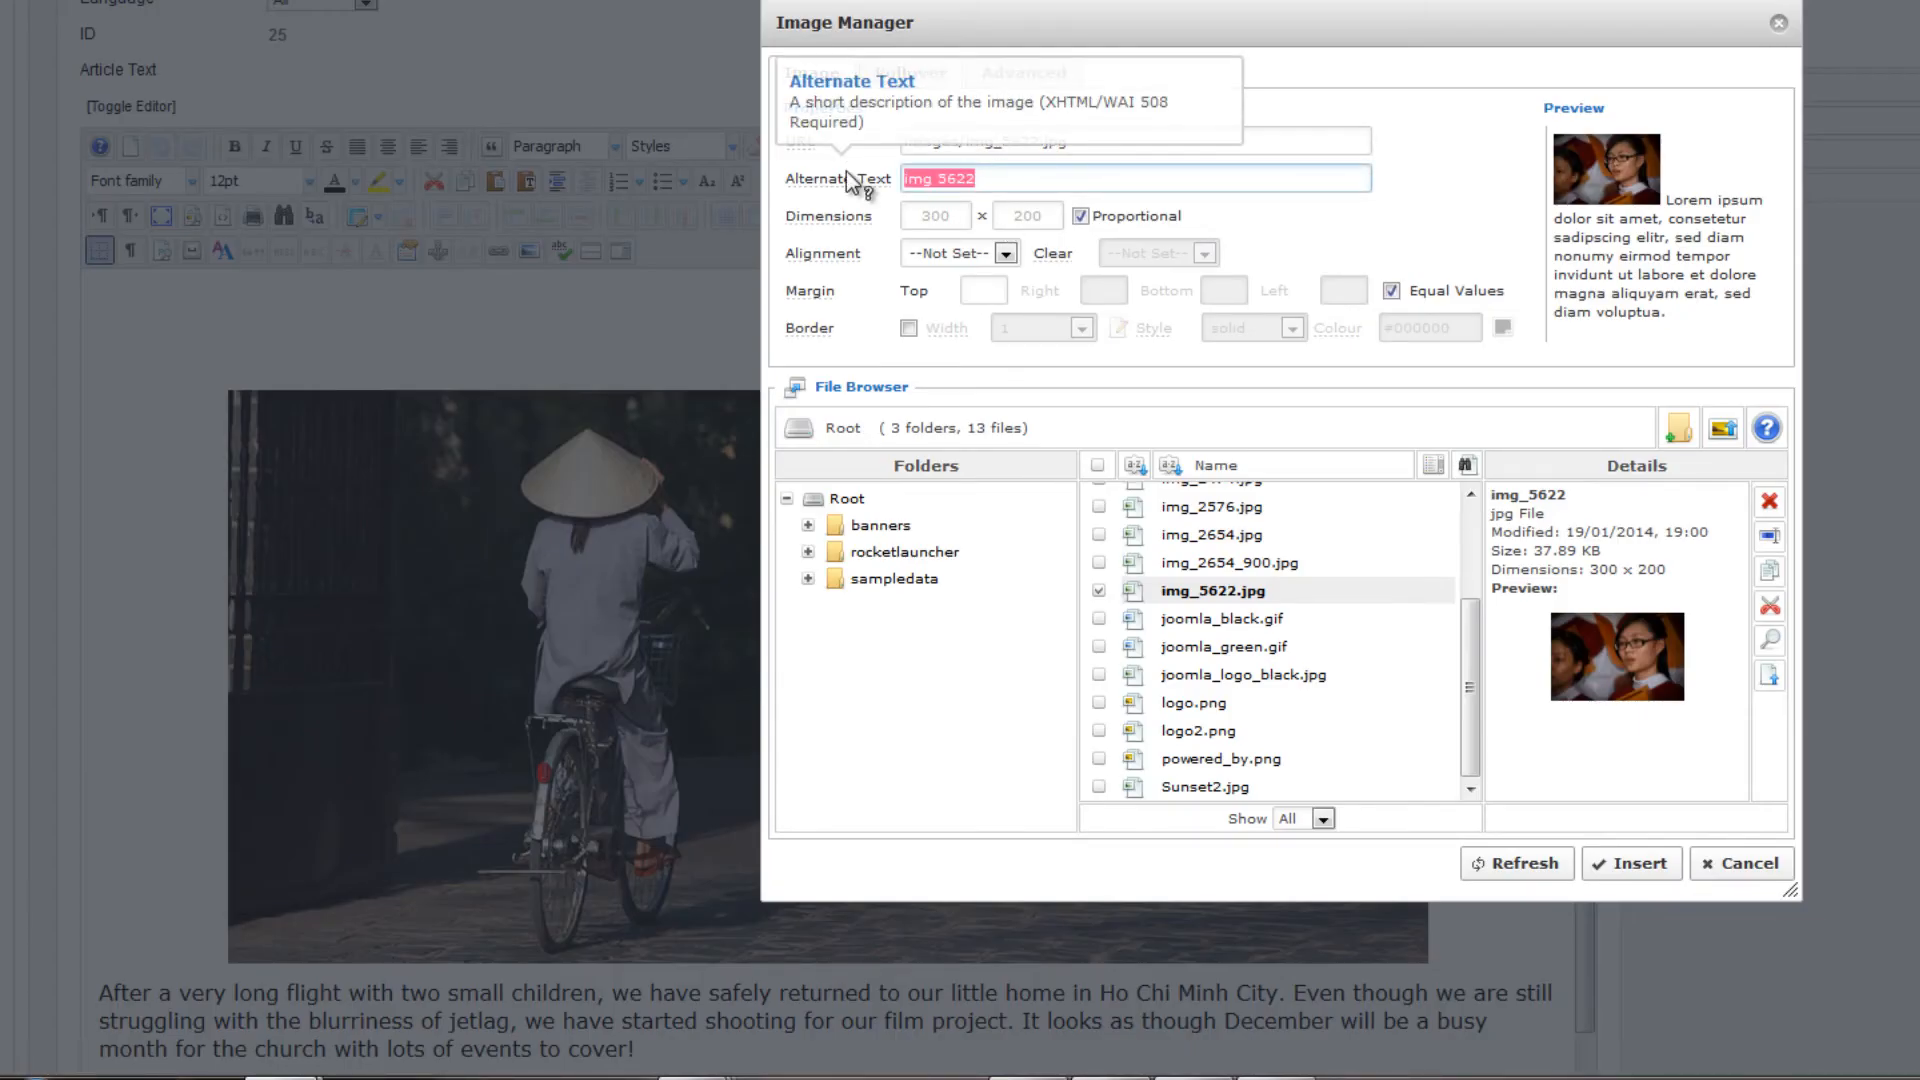
{"action": "type", "text": "Vietnamese Girl Sings in Choir"}
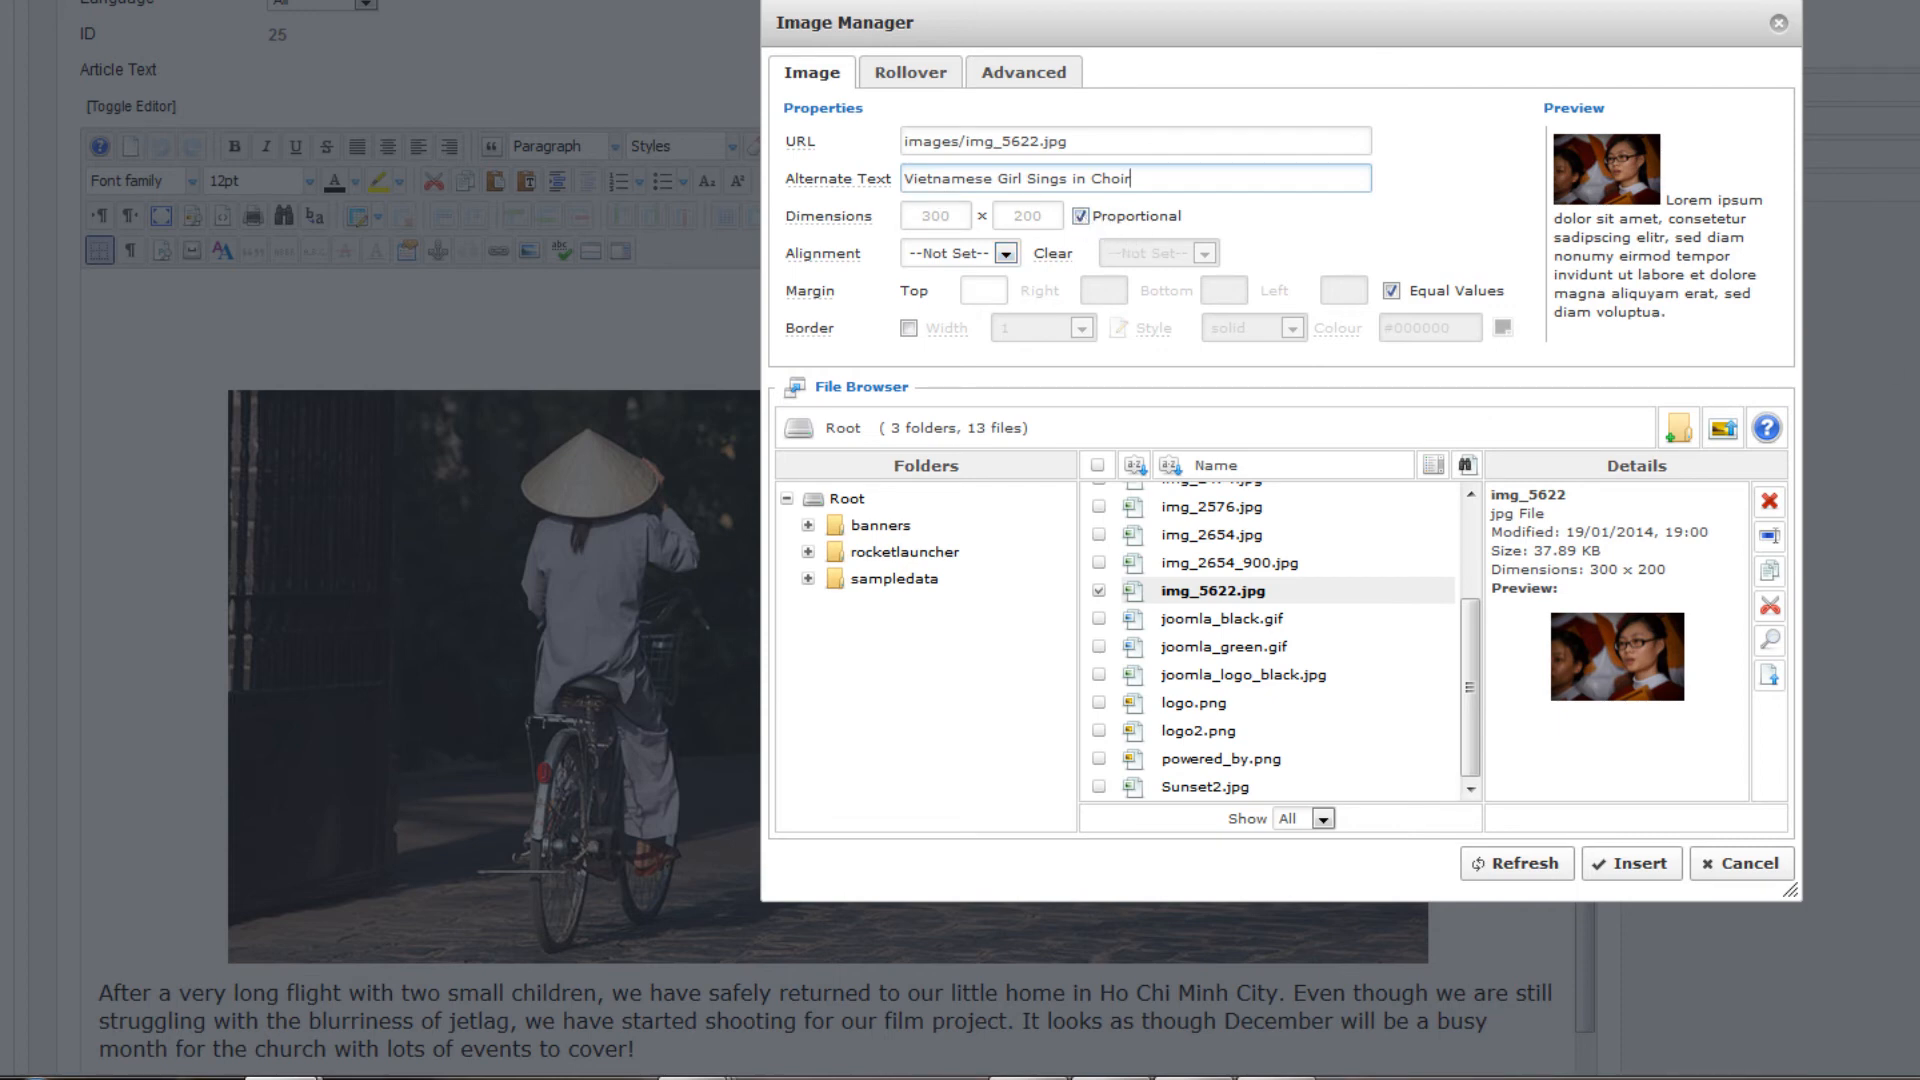
{"action": "scroll", "coordinate": [950, 540], "scroll_direction": "down", "scroll_amount": 7}
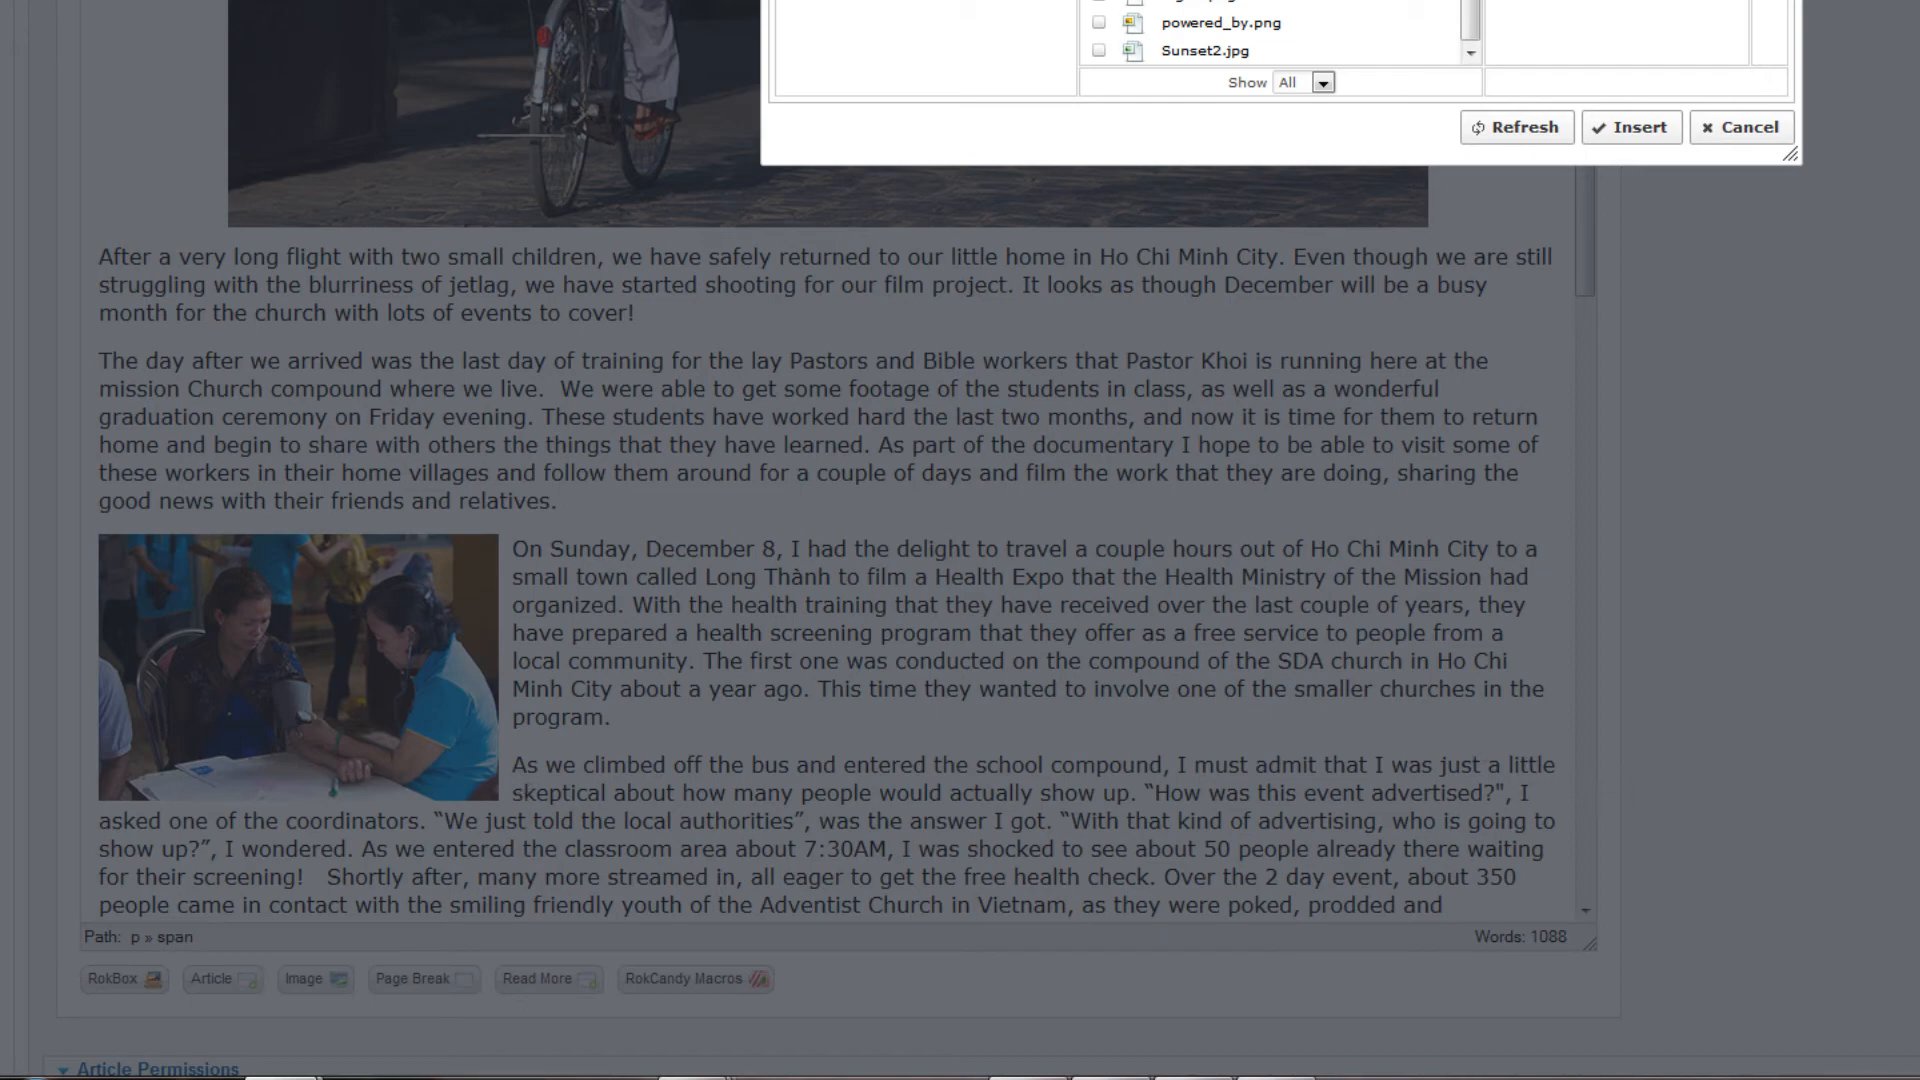
{"action": "scroll", "coordinate": [940, 540], "scroll_direction": "up", "scroll_amount": 10}
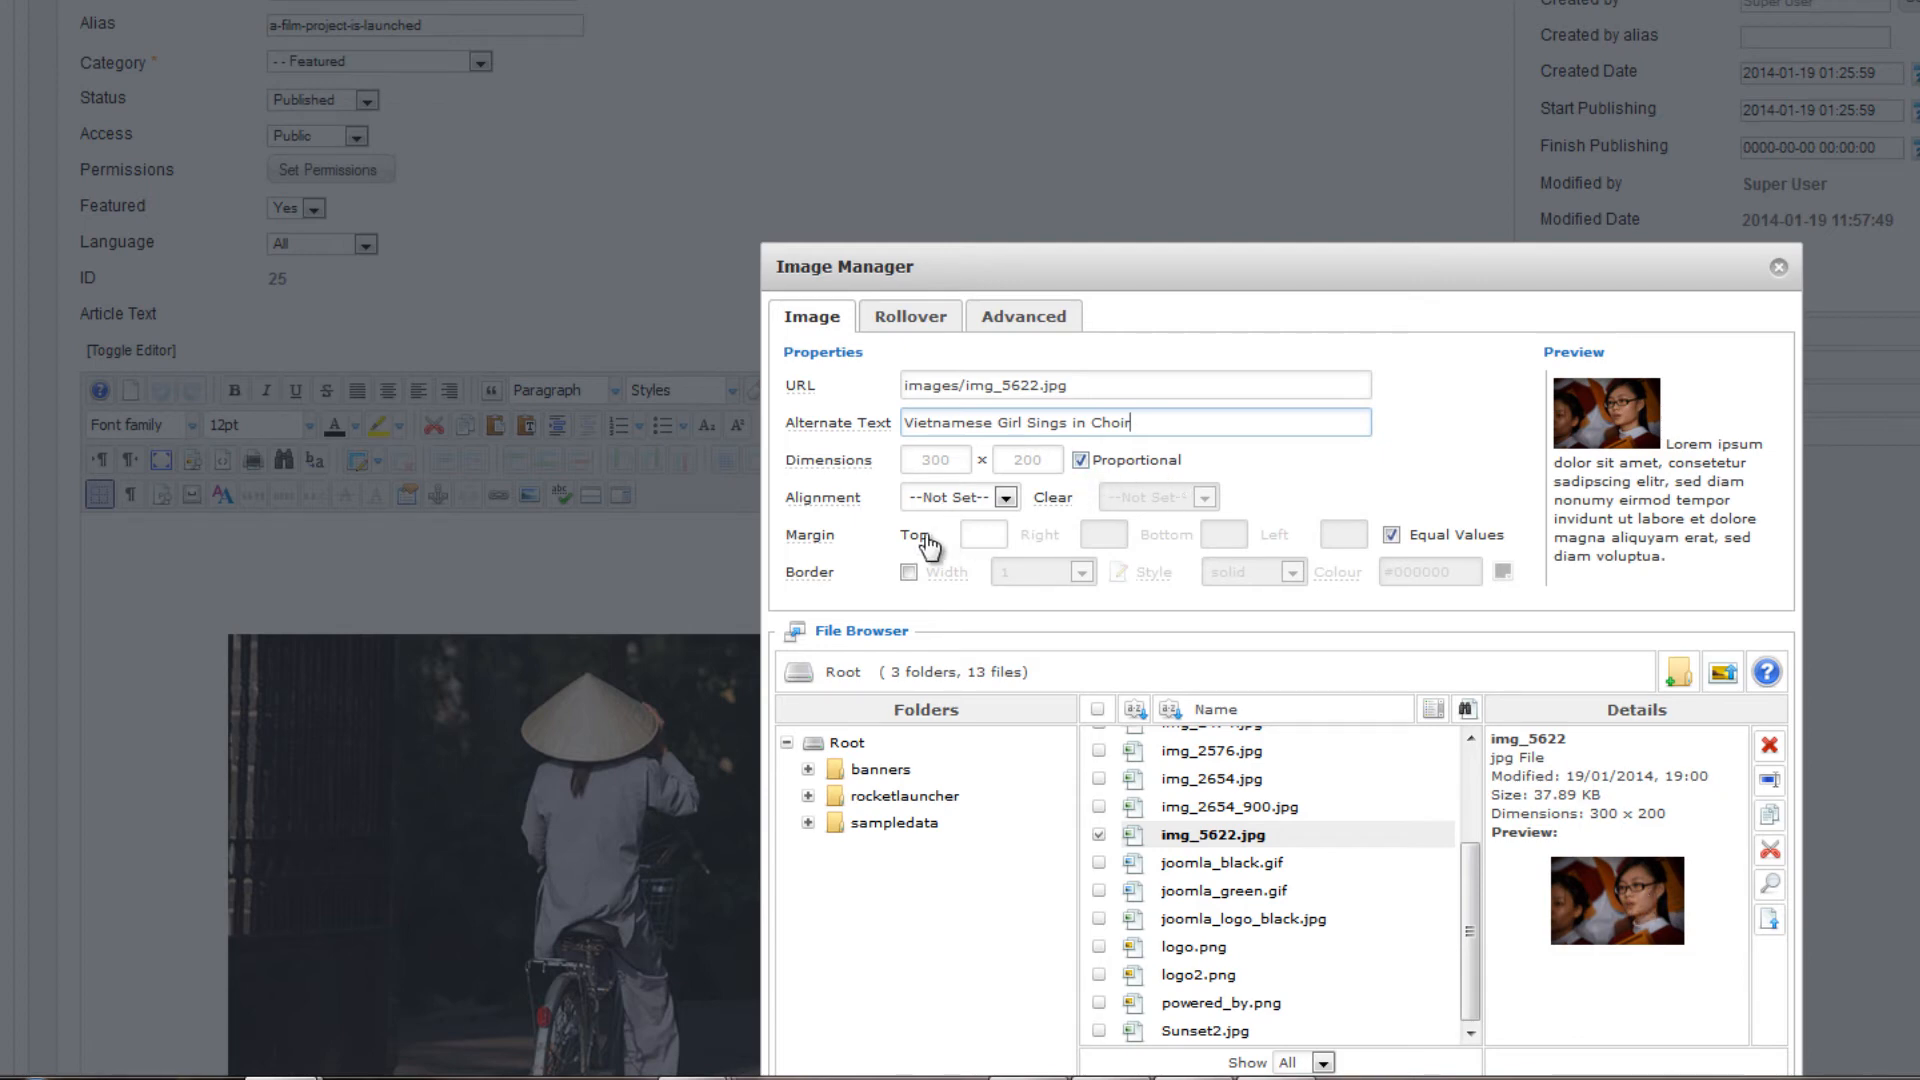
Align img_5622.jpg to the Right with unequal margins of 10 on the left and 3 at the bottom, and insert it
{"action": "left_click", "coordinate": [1006, 497]}
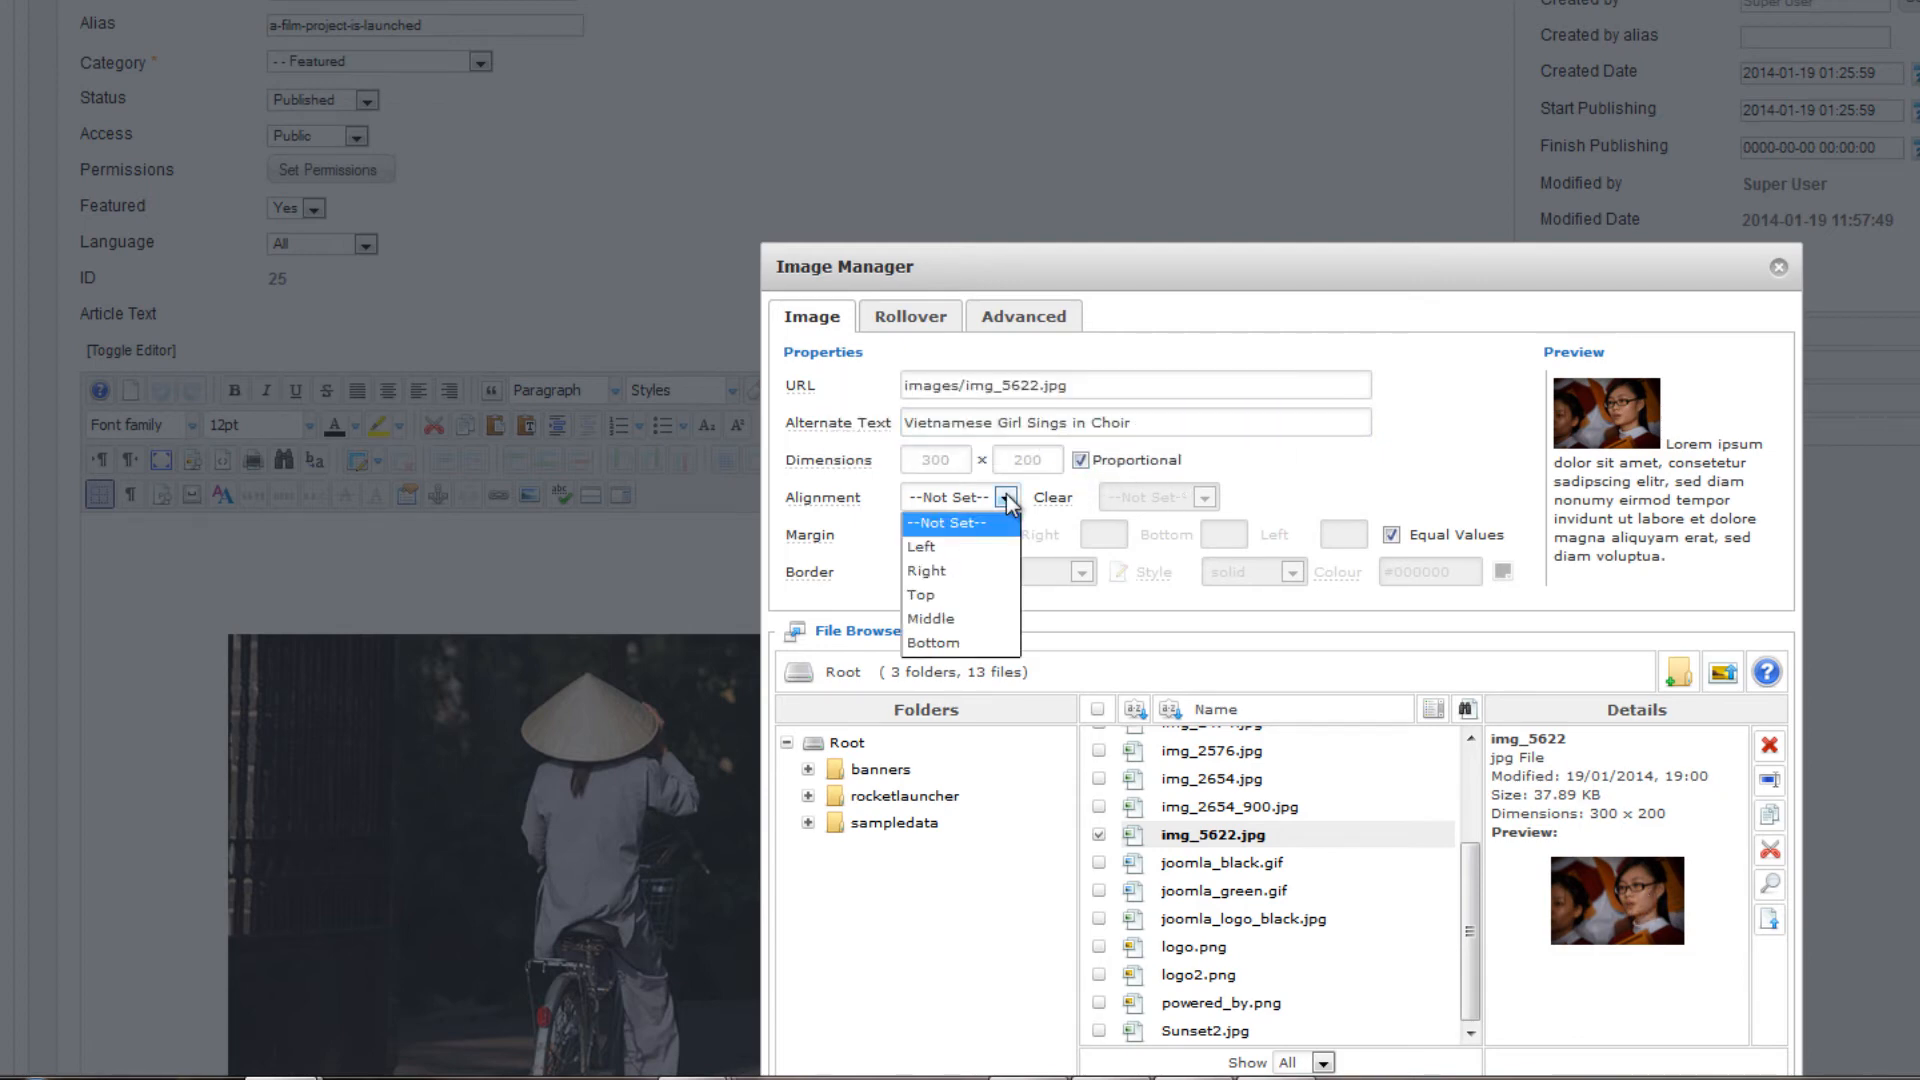
{"action": "left_click", "coordinate": [946, 575]}
{"action": "left_click", "coordinate": [1392, 535]}
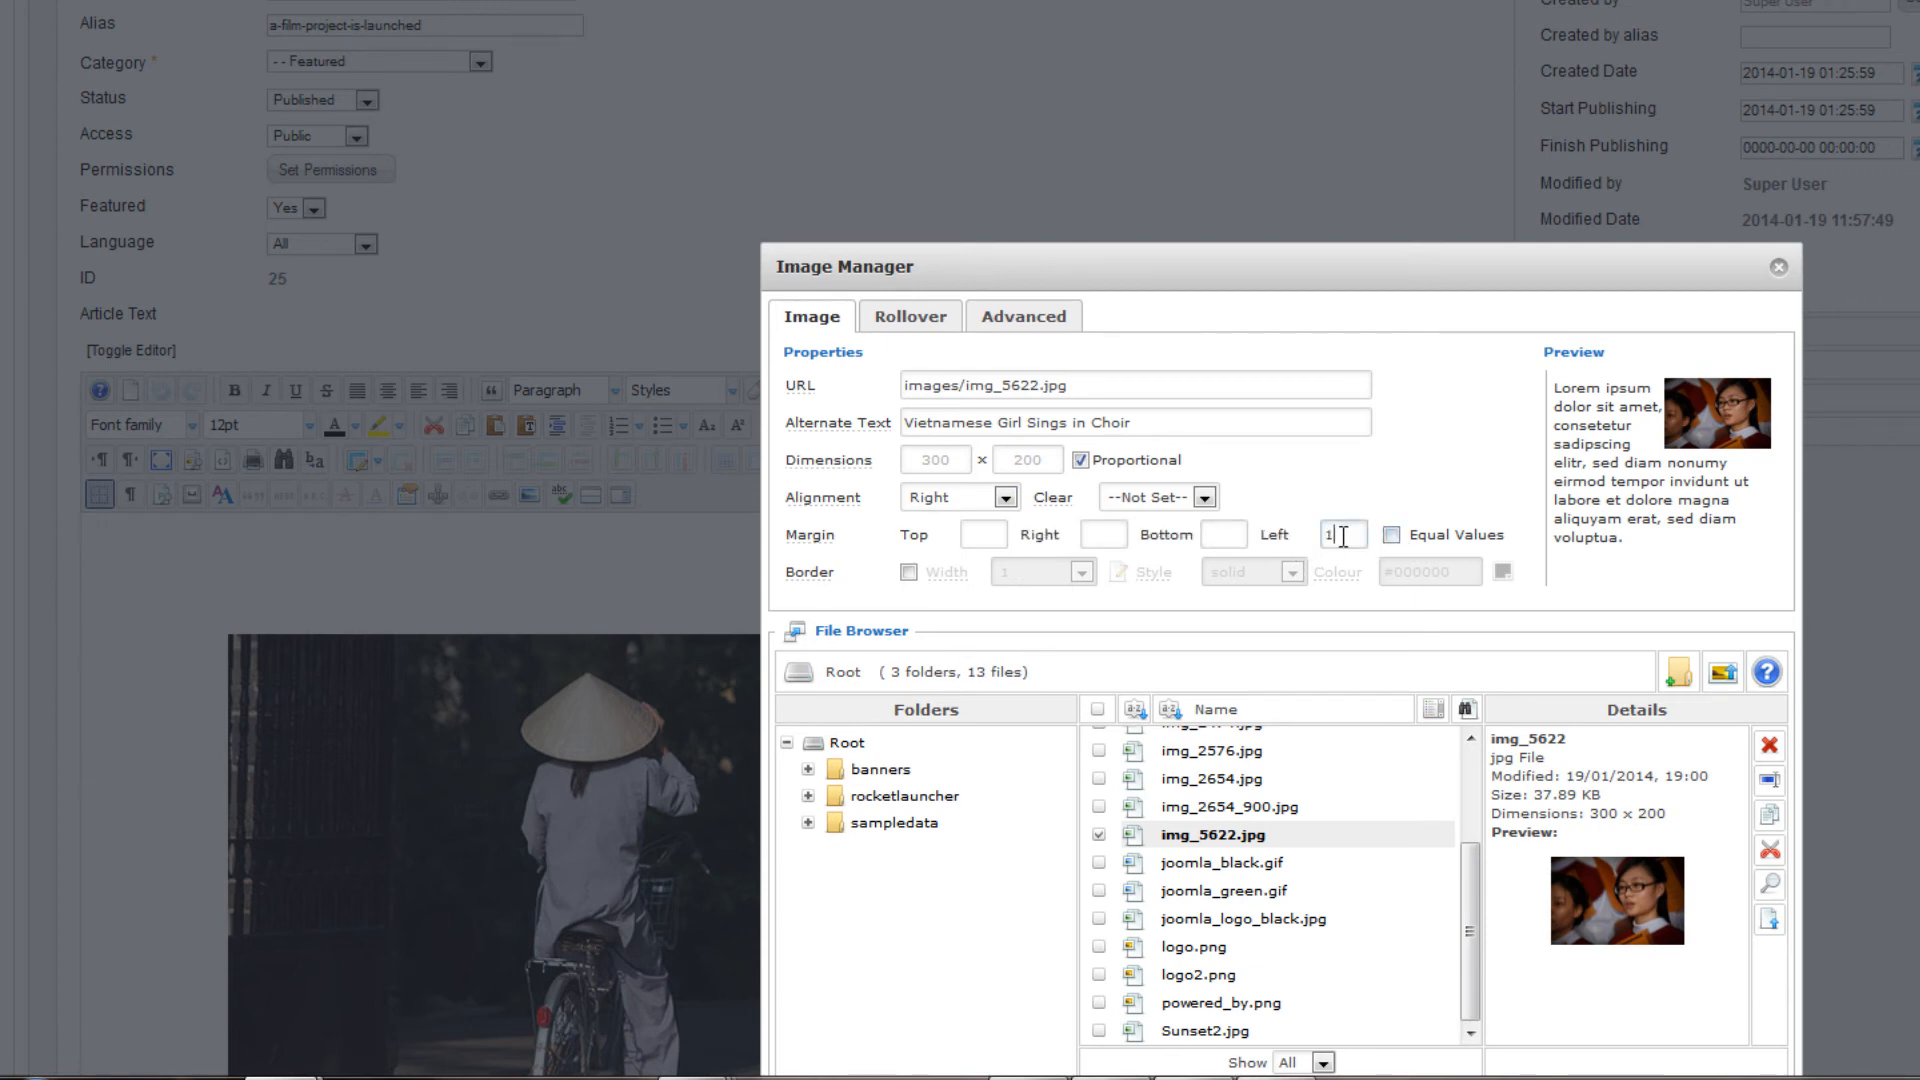
{"action": "type", "text": "10"}
{"action": "left_click", "coordinate": [1224, 532]}
{"action": "type", "text": "3"}
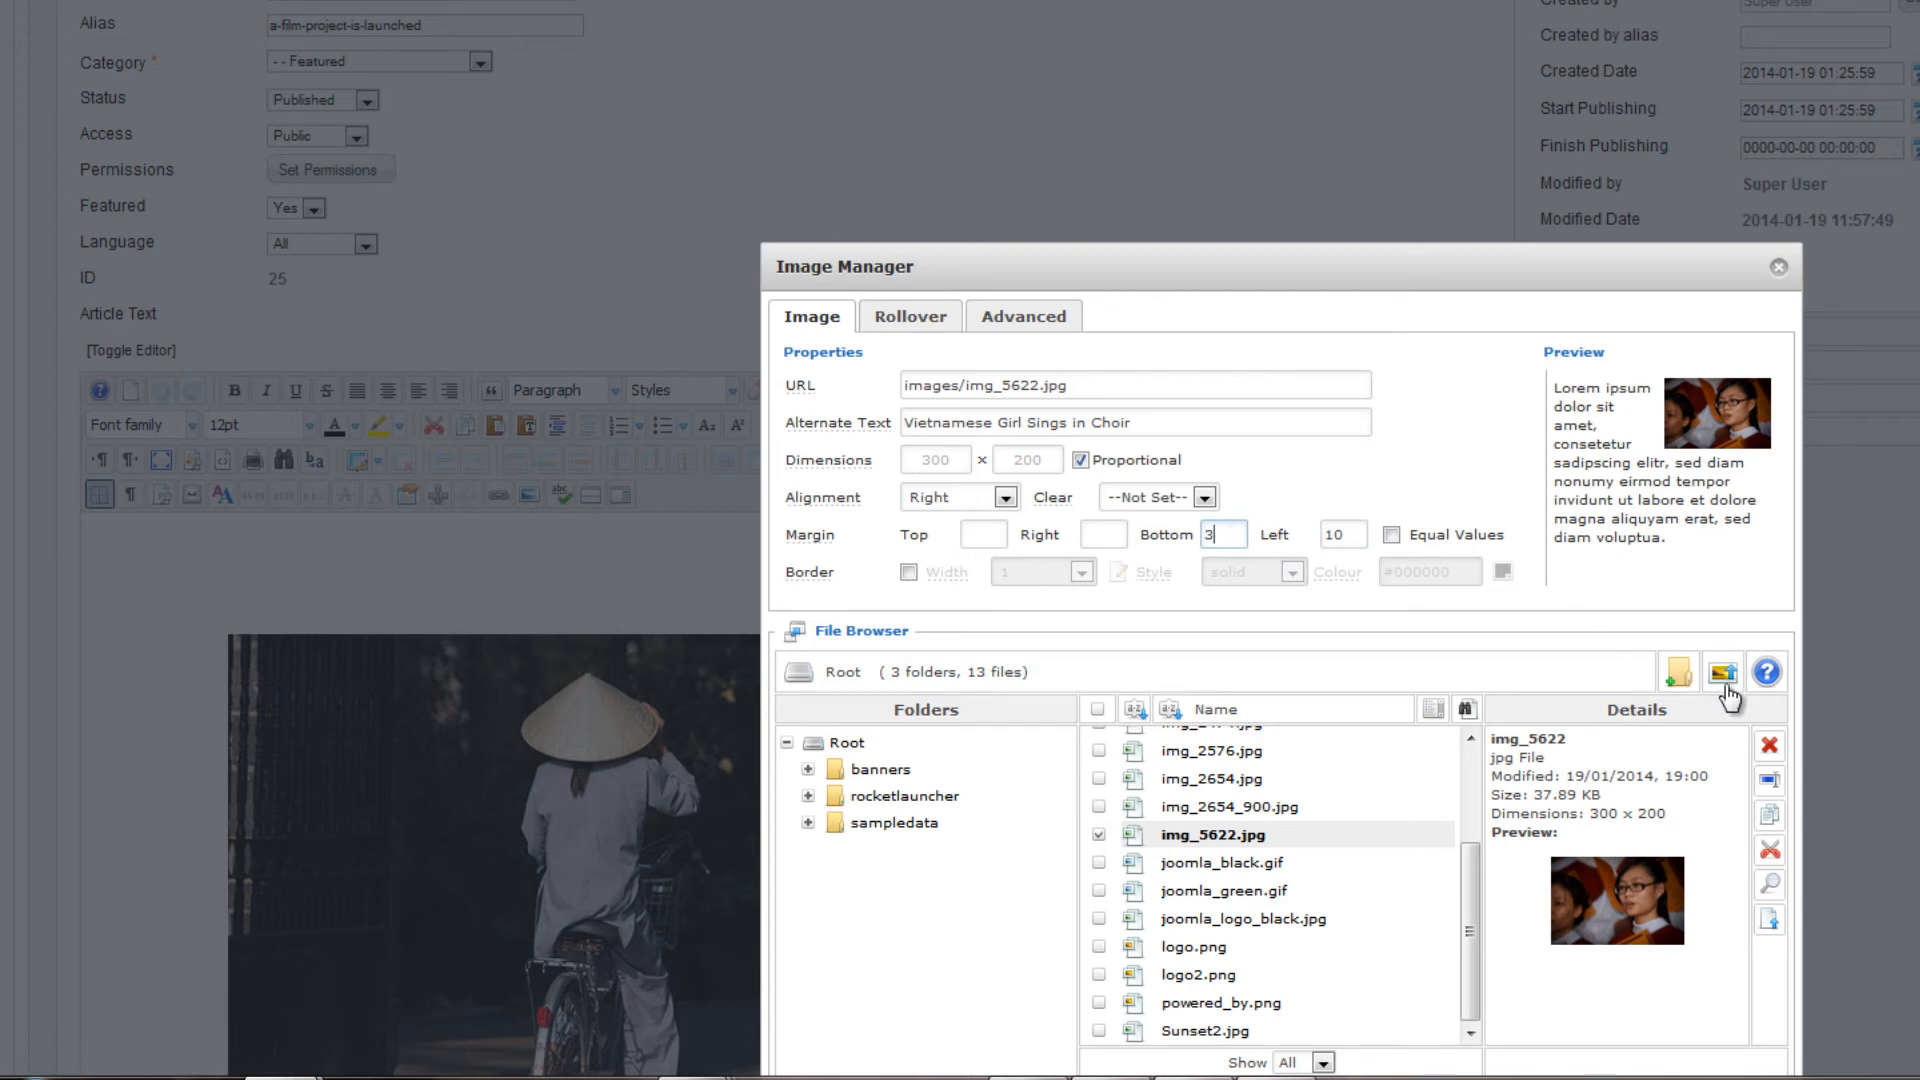
{"action": "scroll", "coordinate": [1280, 599], "scroll_direction": "down", "scroll_amount": 6}
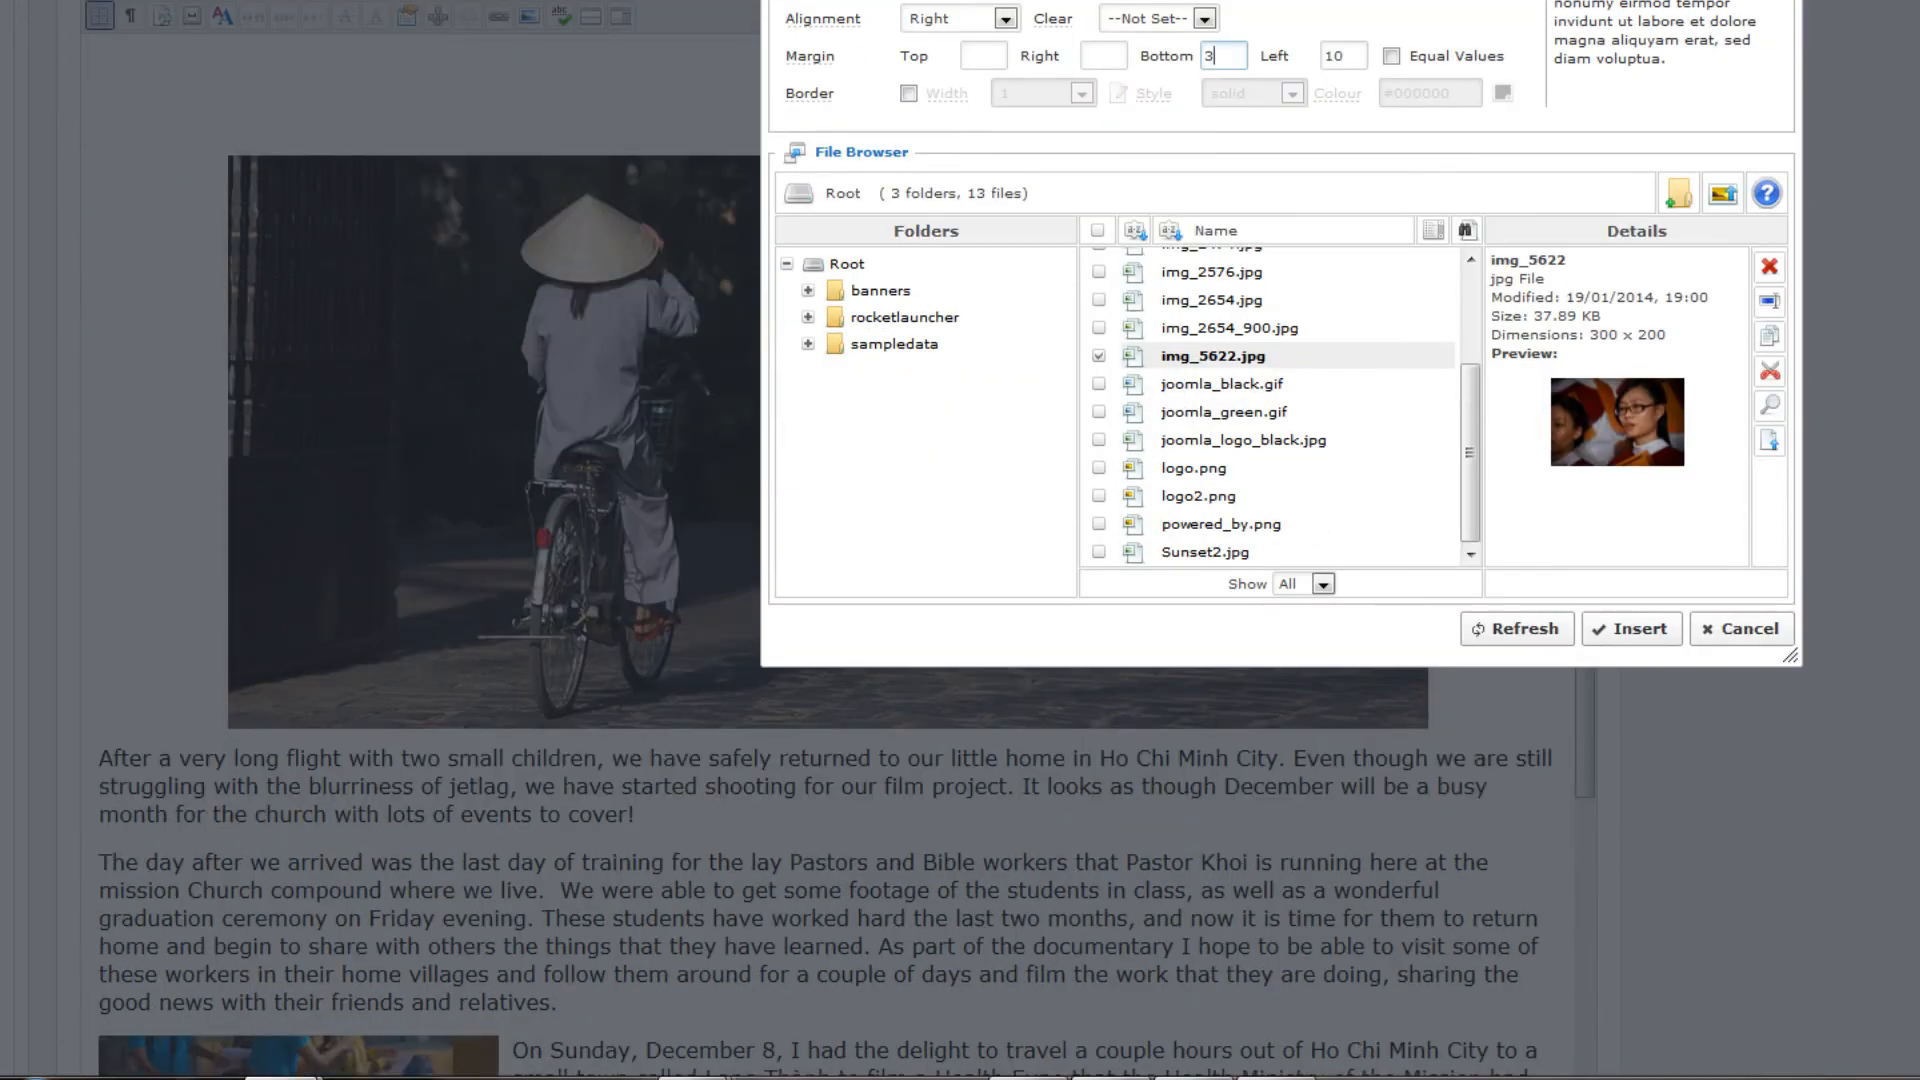
{"action": "left_click", "coordinate": [1641, 519]}
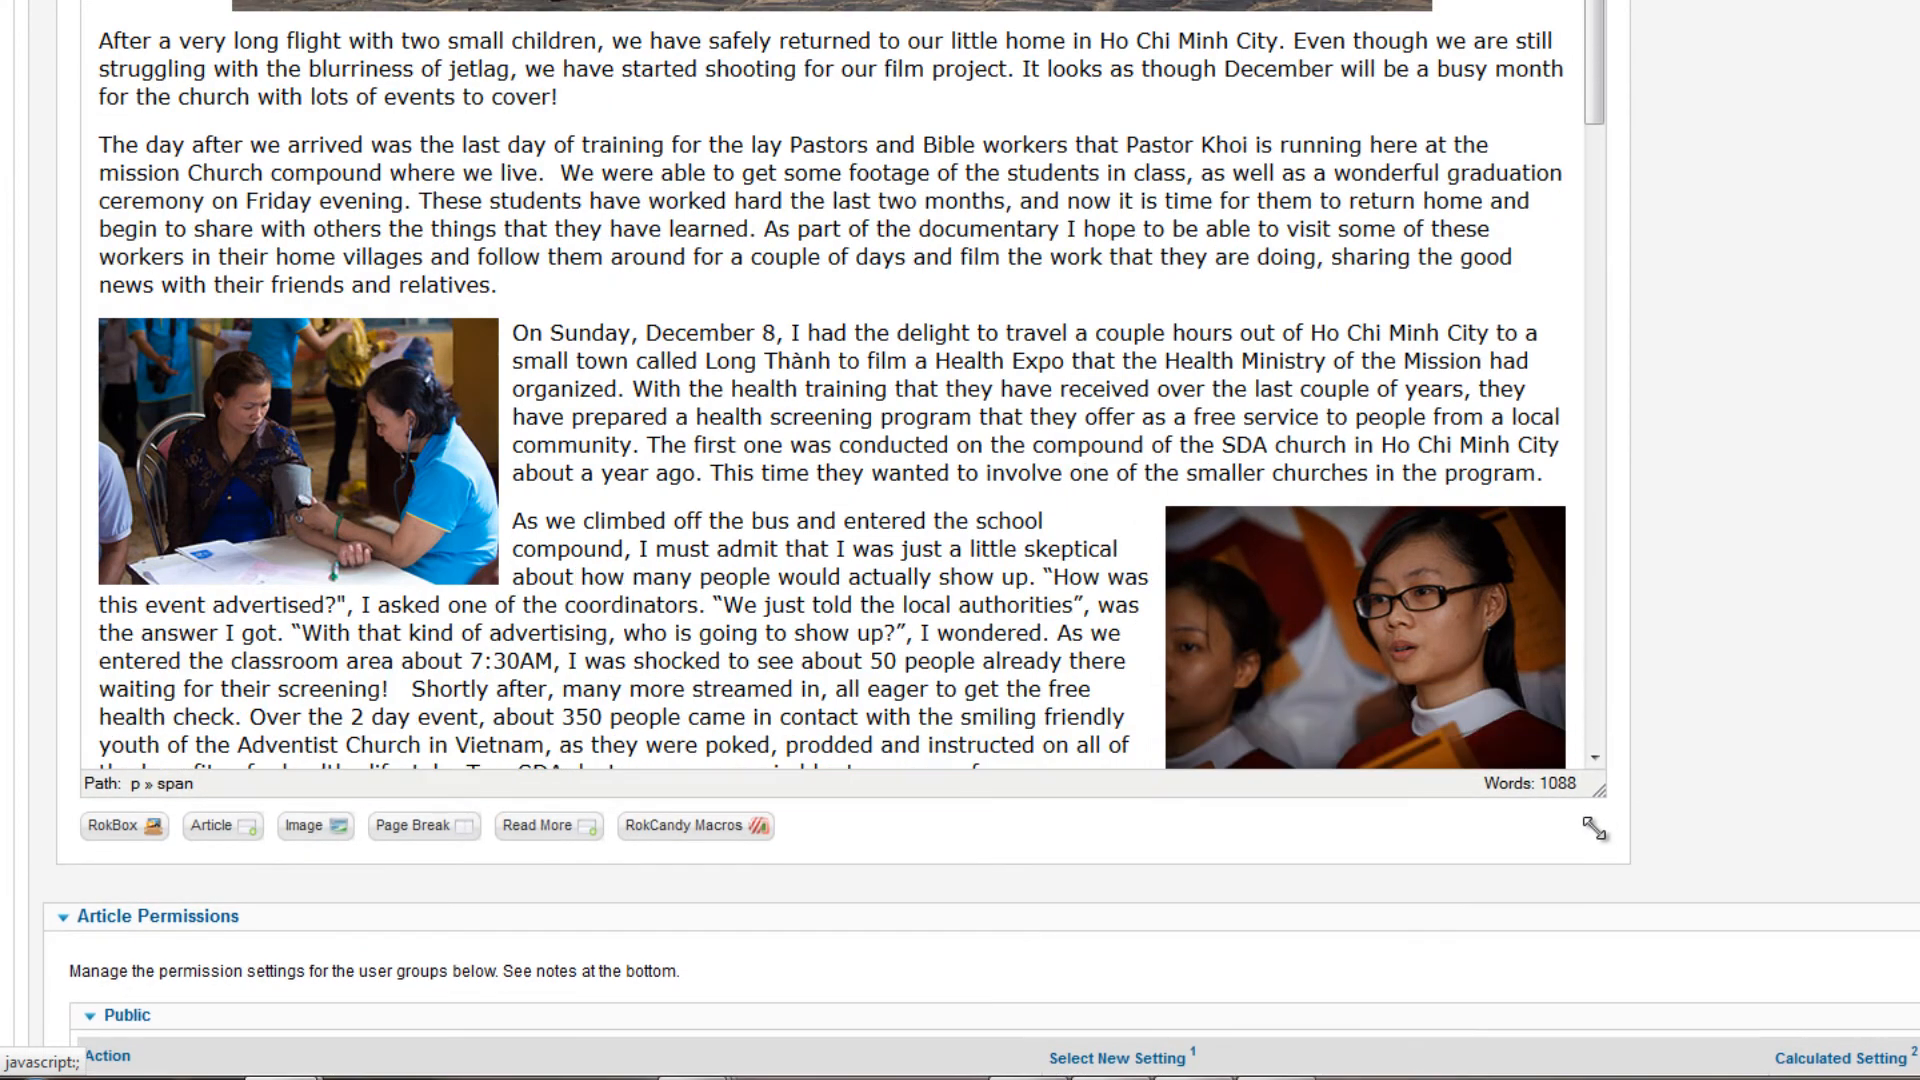
Enlarge the editing area and review the photo placement and text wrap throughout the article and on the published page
{"action": "left_click_drag", "start_coordinate": [1594, 829], "coordinate": [1581, 947]}
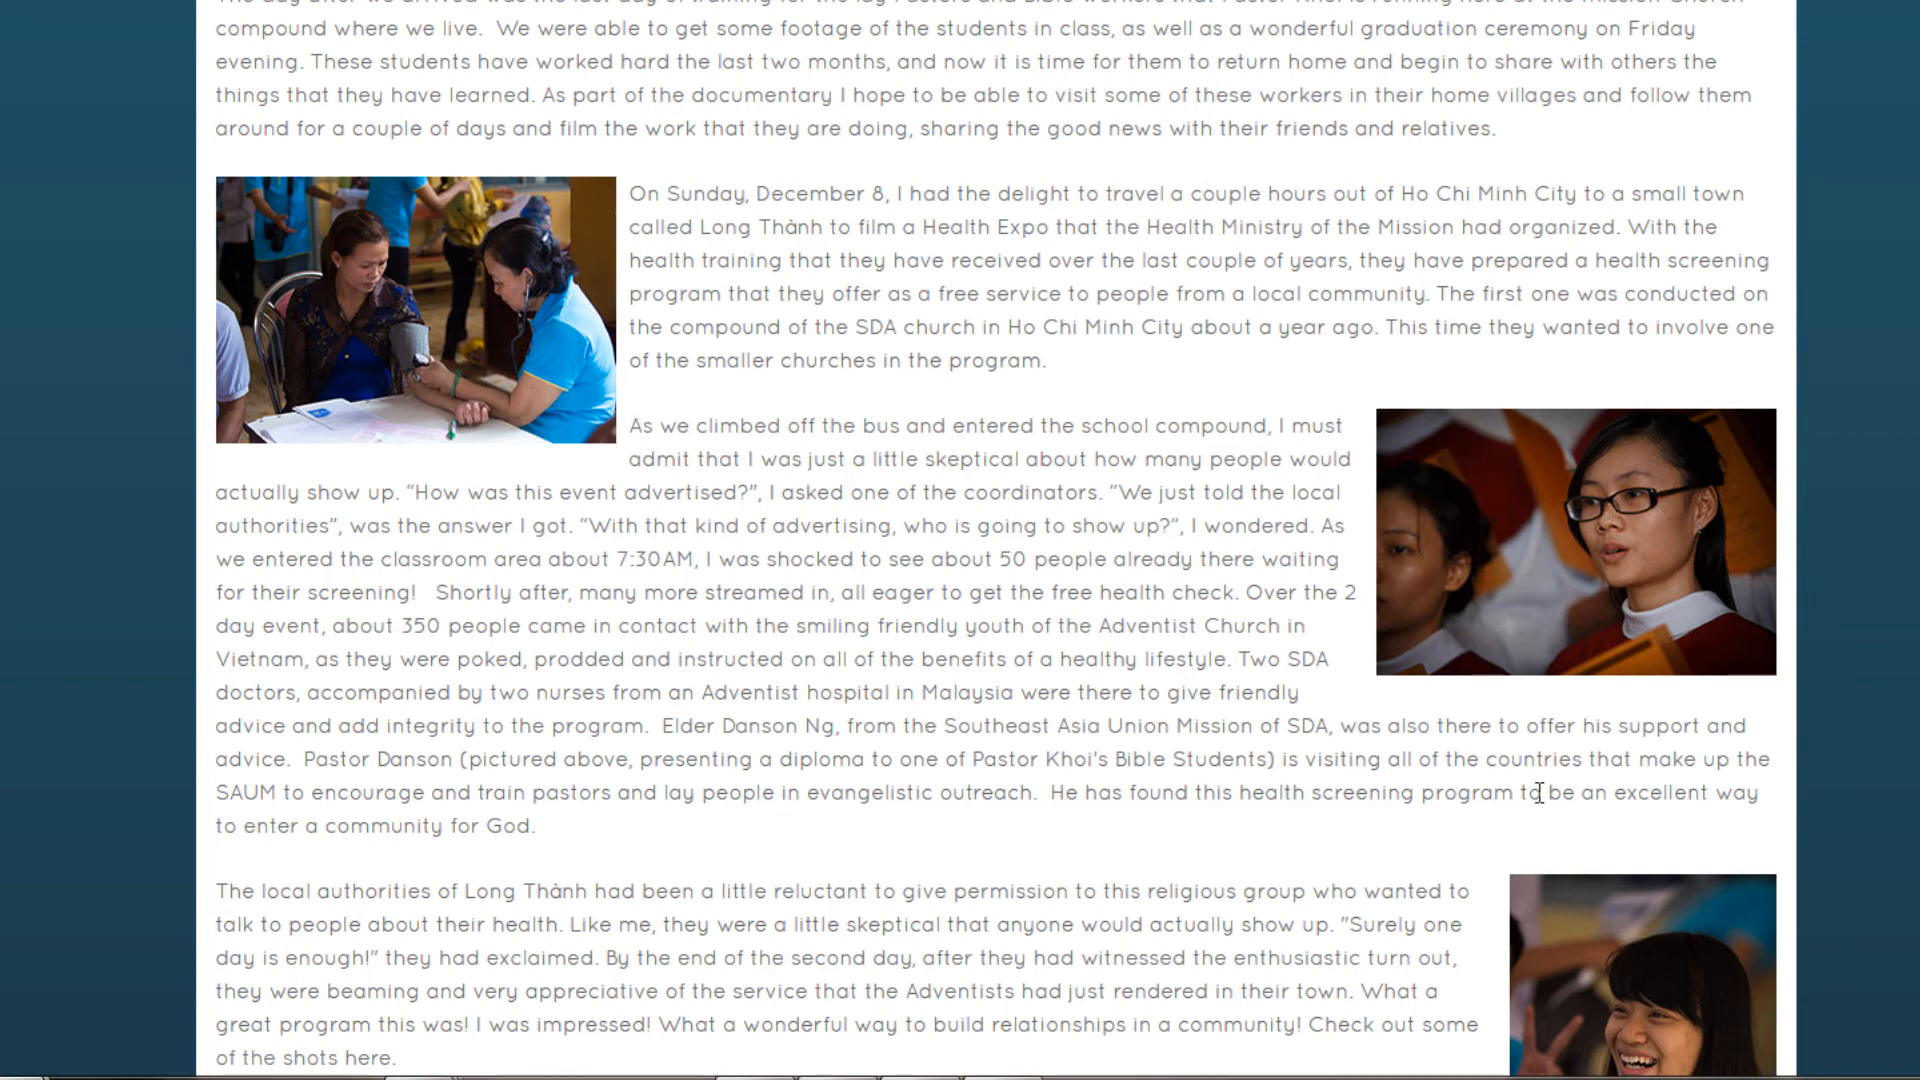
{"action": "scroll", "coordinate": [1658, 711], "scroll_direction": "up", "scroll_amount": 9}
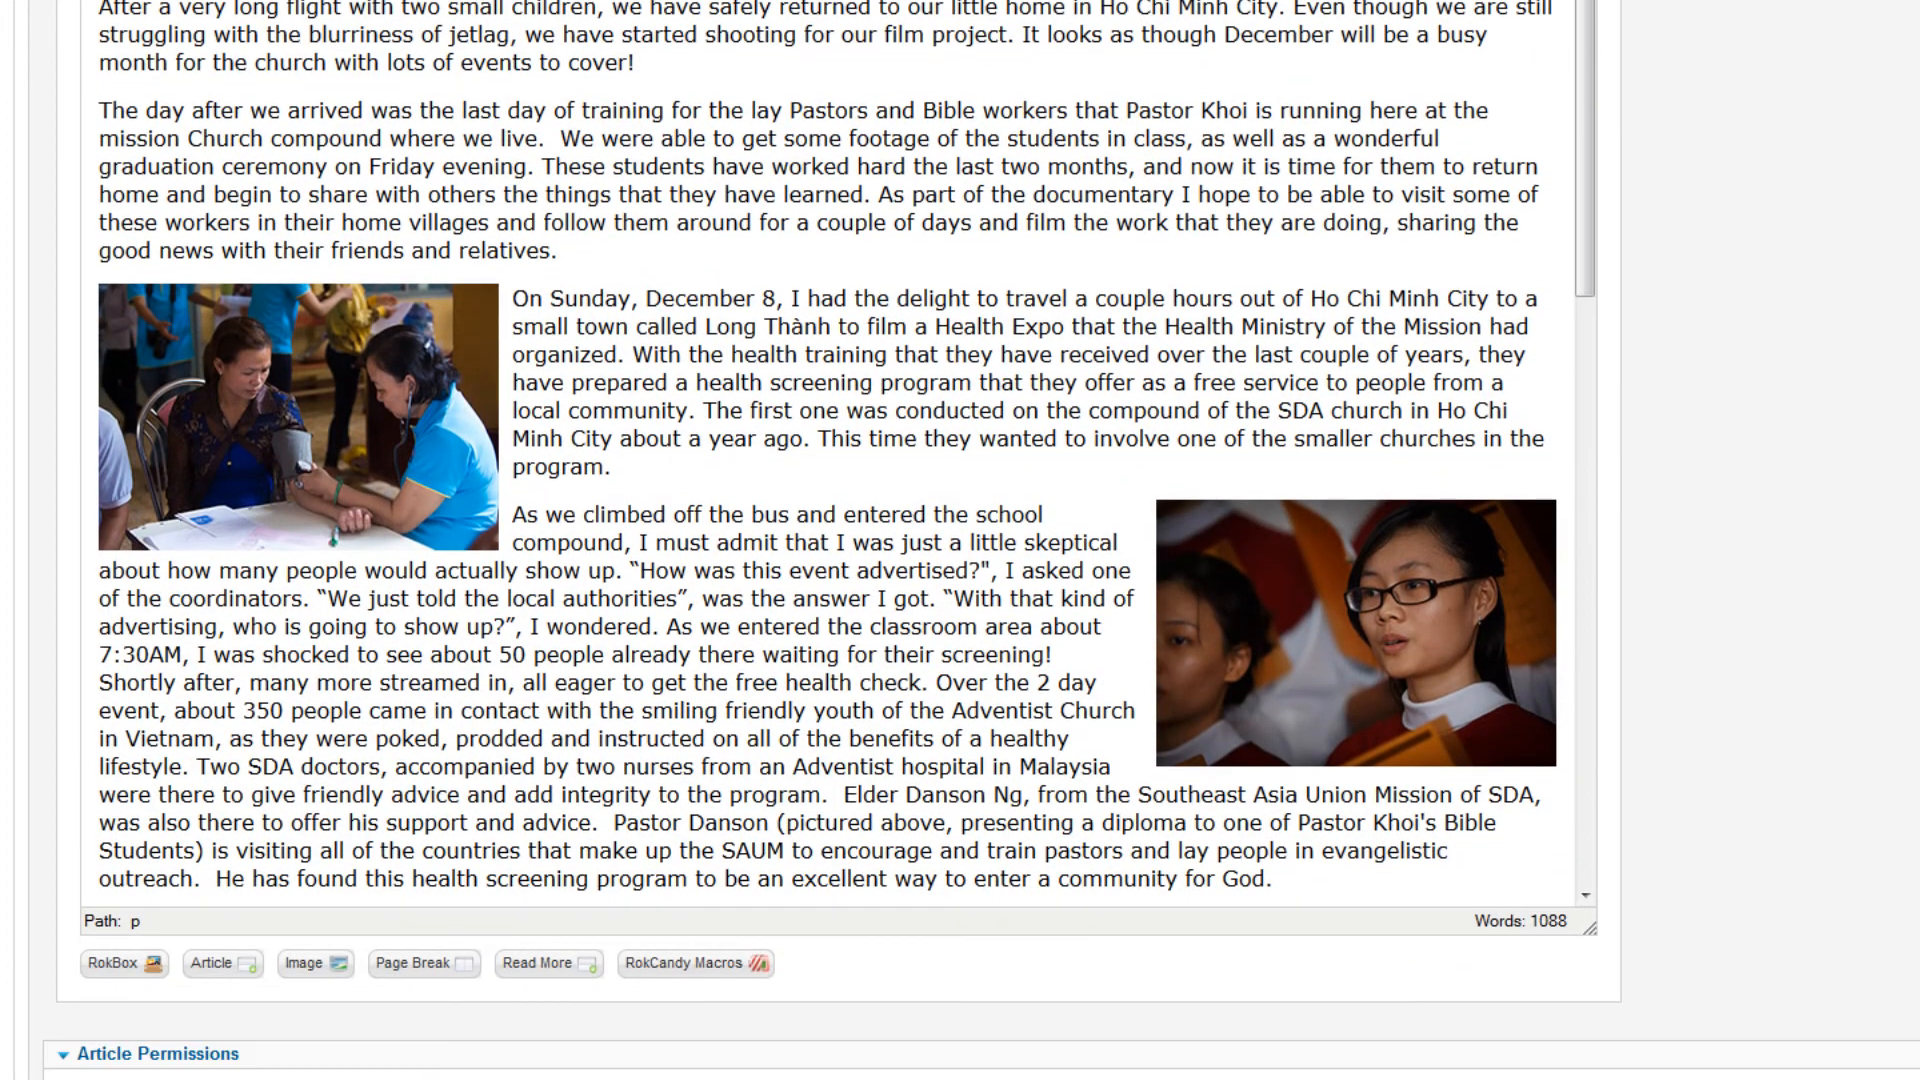
{"action": "left_click_drag", "start_coordinate": [1586, 220], "coordinate": [1576, 440]}
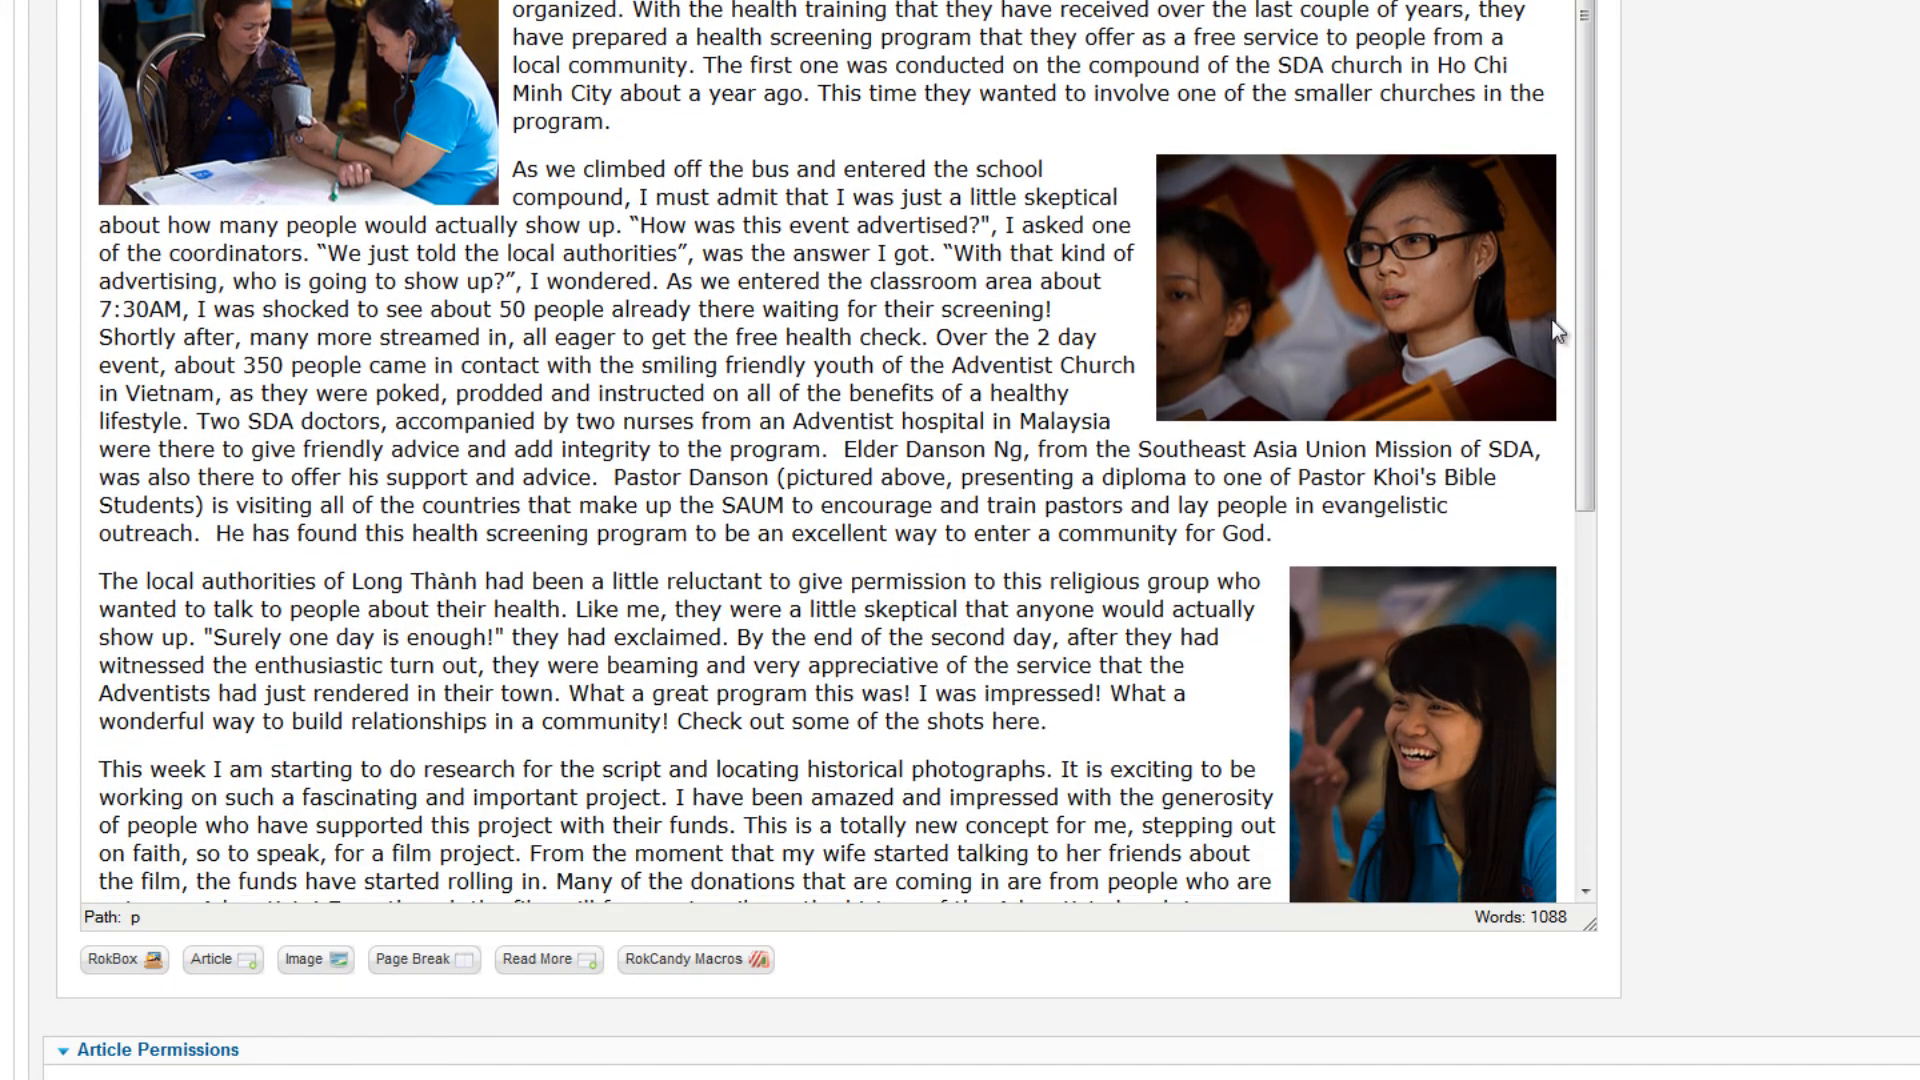
{"action": "left_click_drag", "start_coordinate": [1583, 374], "coordinate": [1584, 836]}
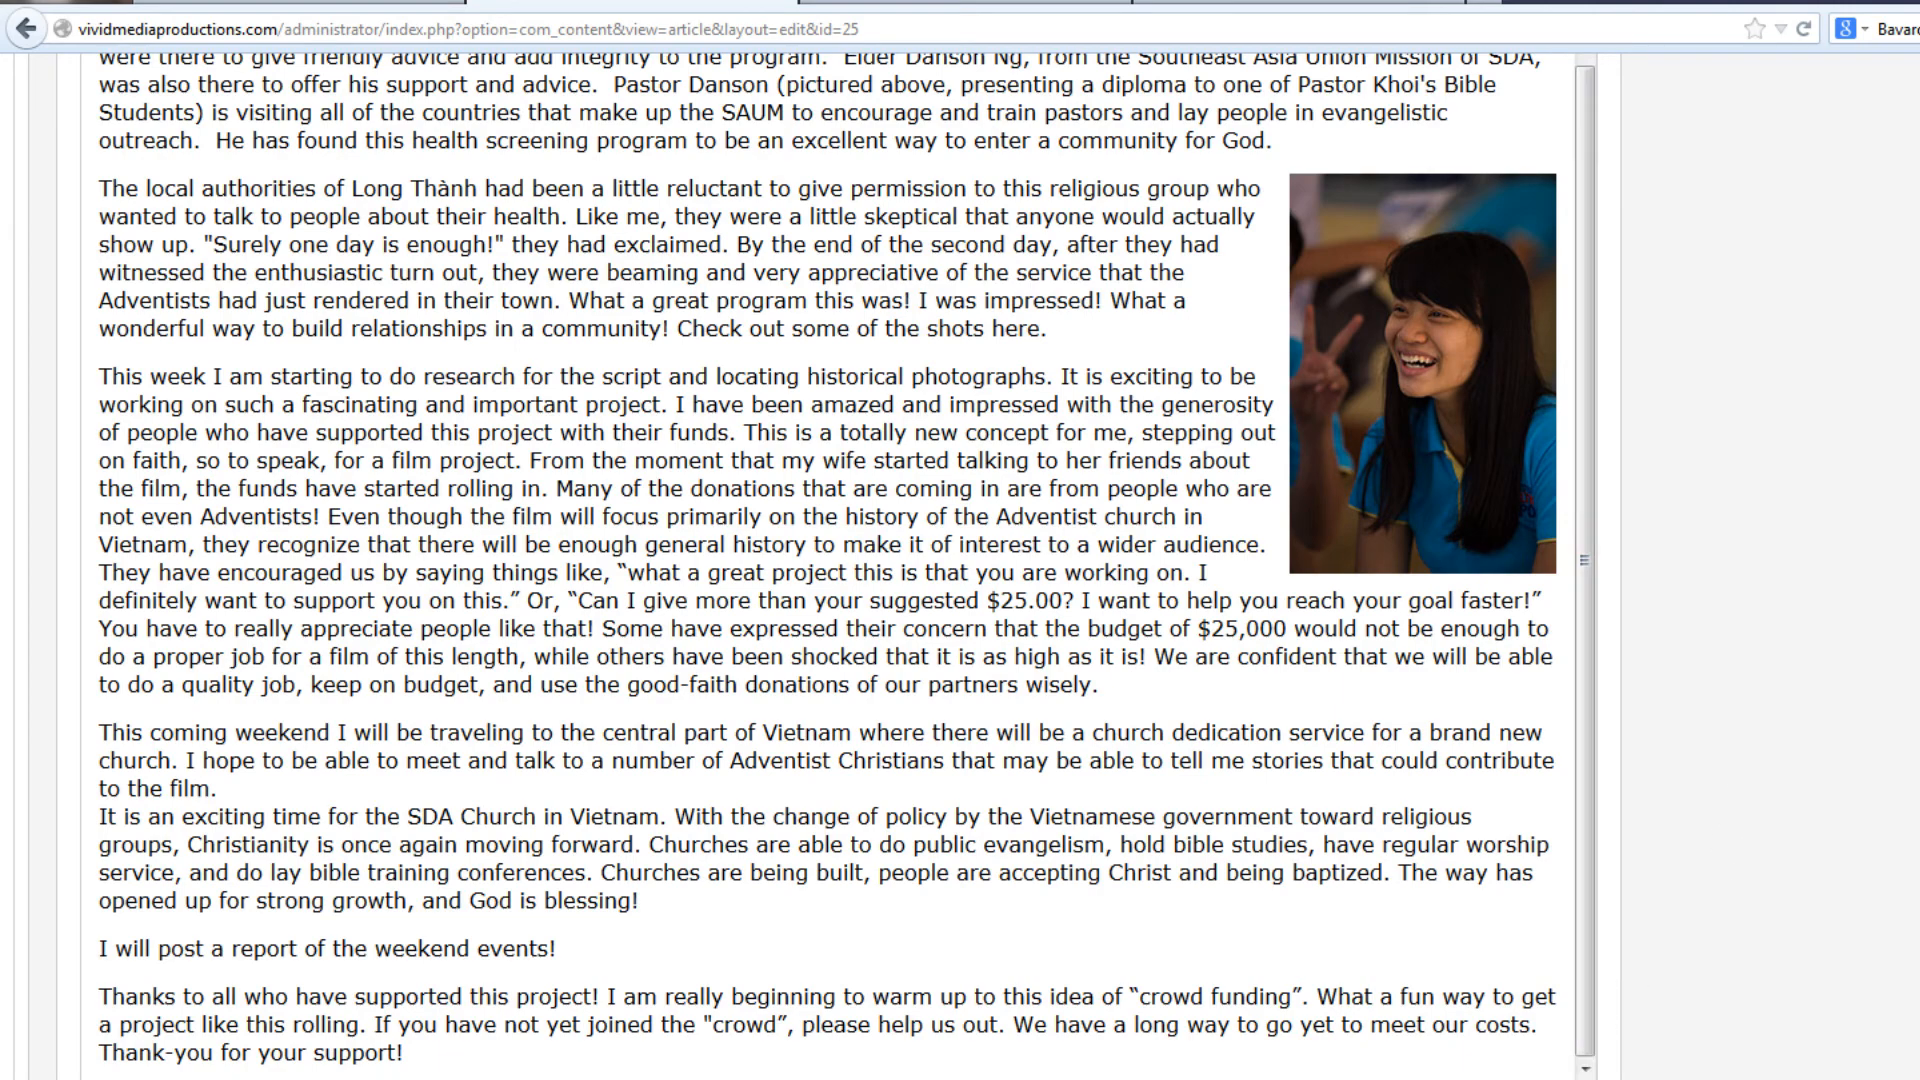
{"action": "left_click_drag", "start_coordinate": [1593, 886], "coordinate": [1646, 184]}
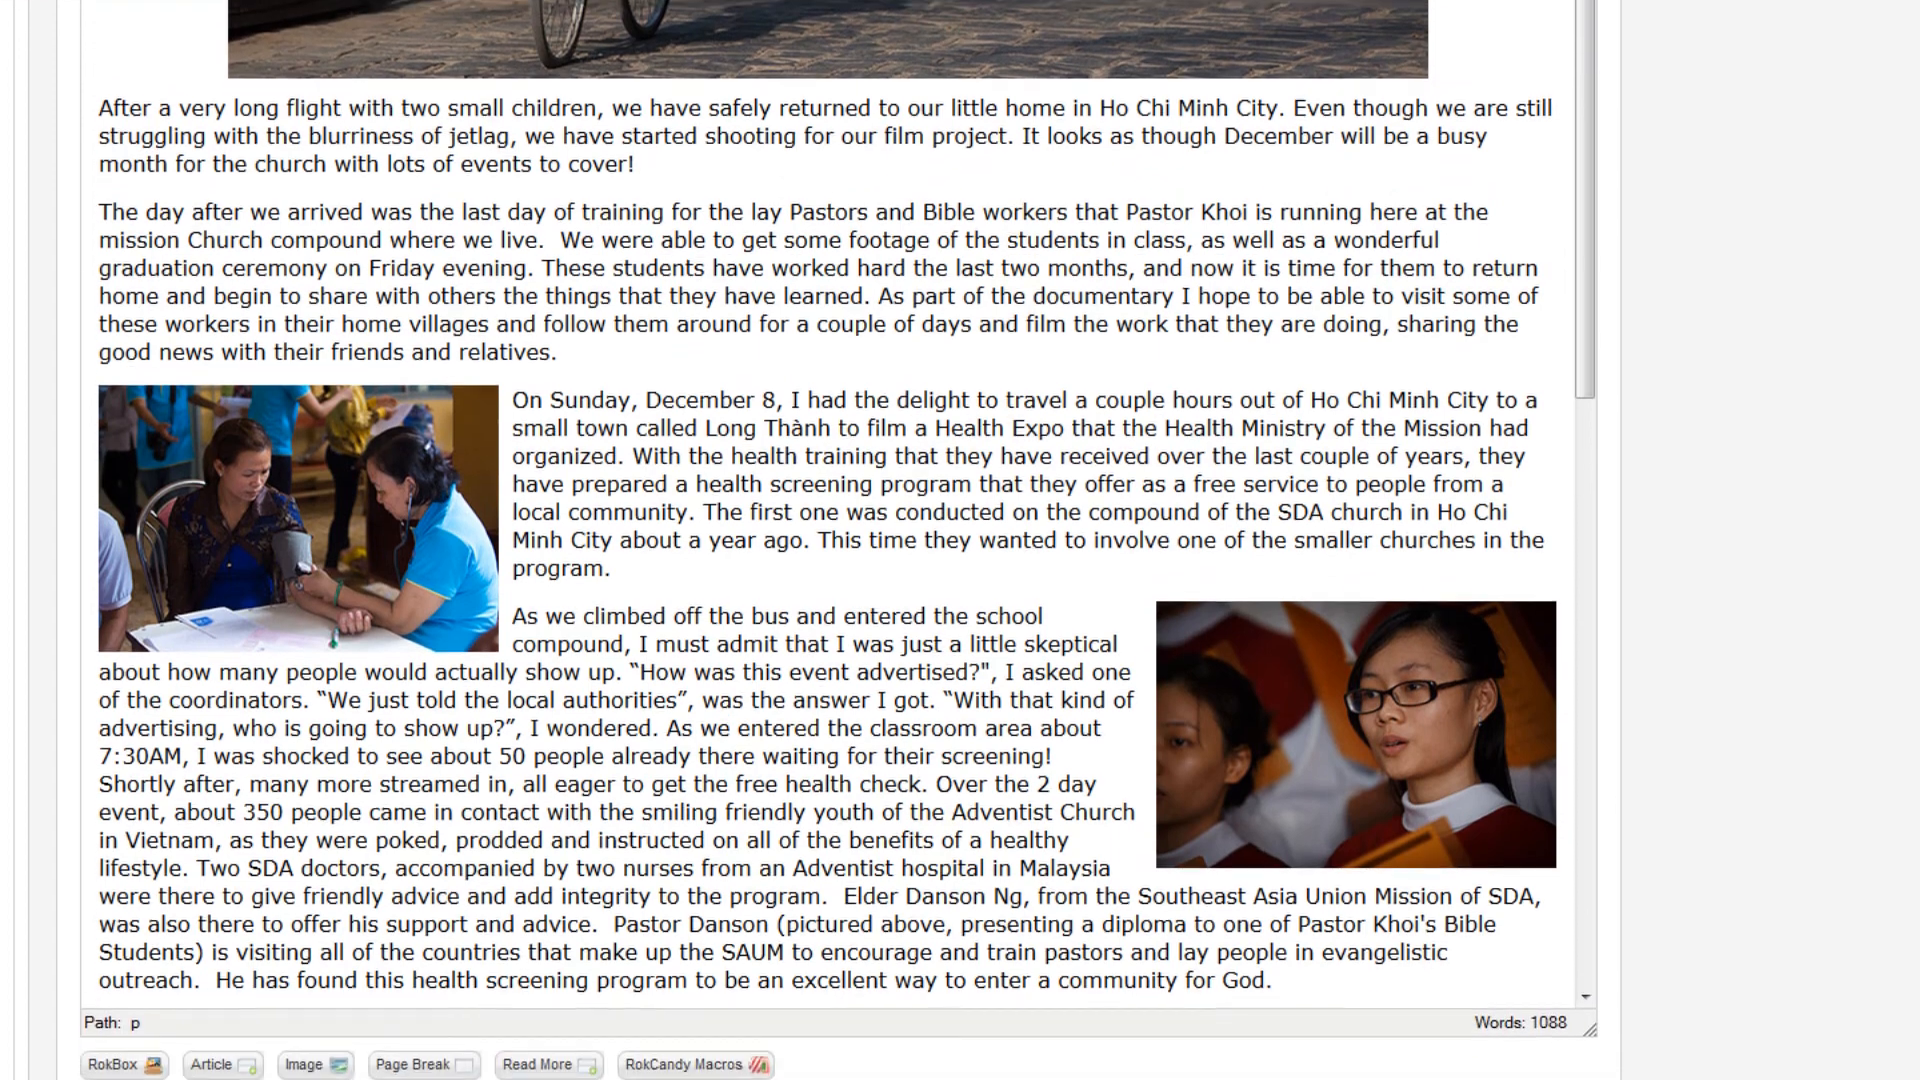
{"action": "scroll", "coordinate": [960, 560], "scroll_direction": "up", "scroll_amount": 10}
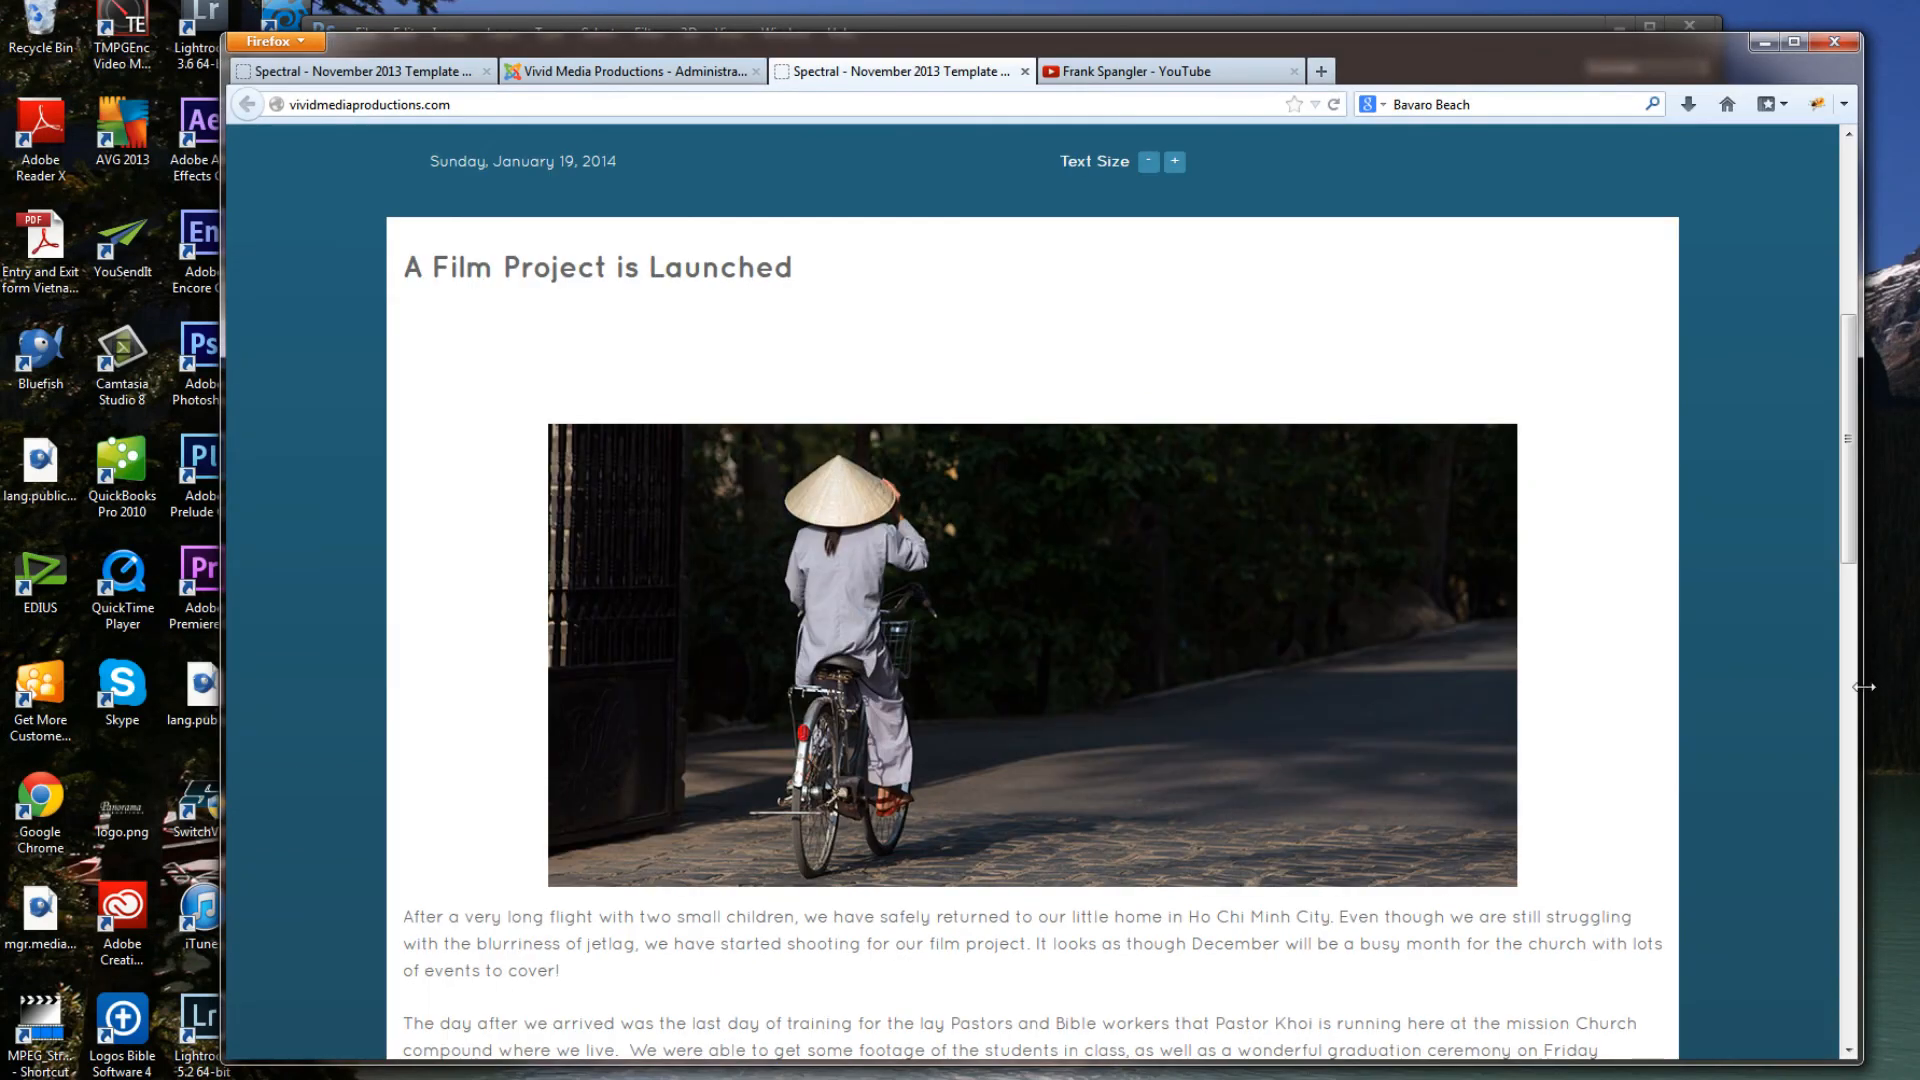
Narrow and widen the browser window to examine how the published article adapts to different widths, and minimize the browser
{"action": "left_click_drag", "start_coordinate": [1863, 687], "coordinate": [1636, 678]}
{"action": "left_click_drag", "start_coordinate": [1575, 673], "coordinate": [620, 547]}
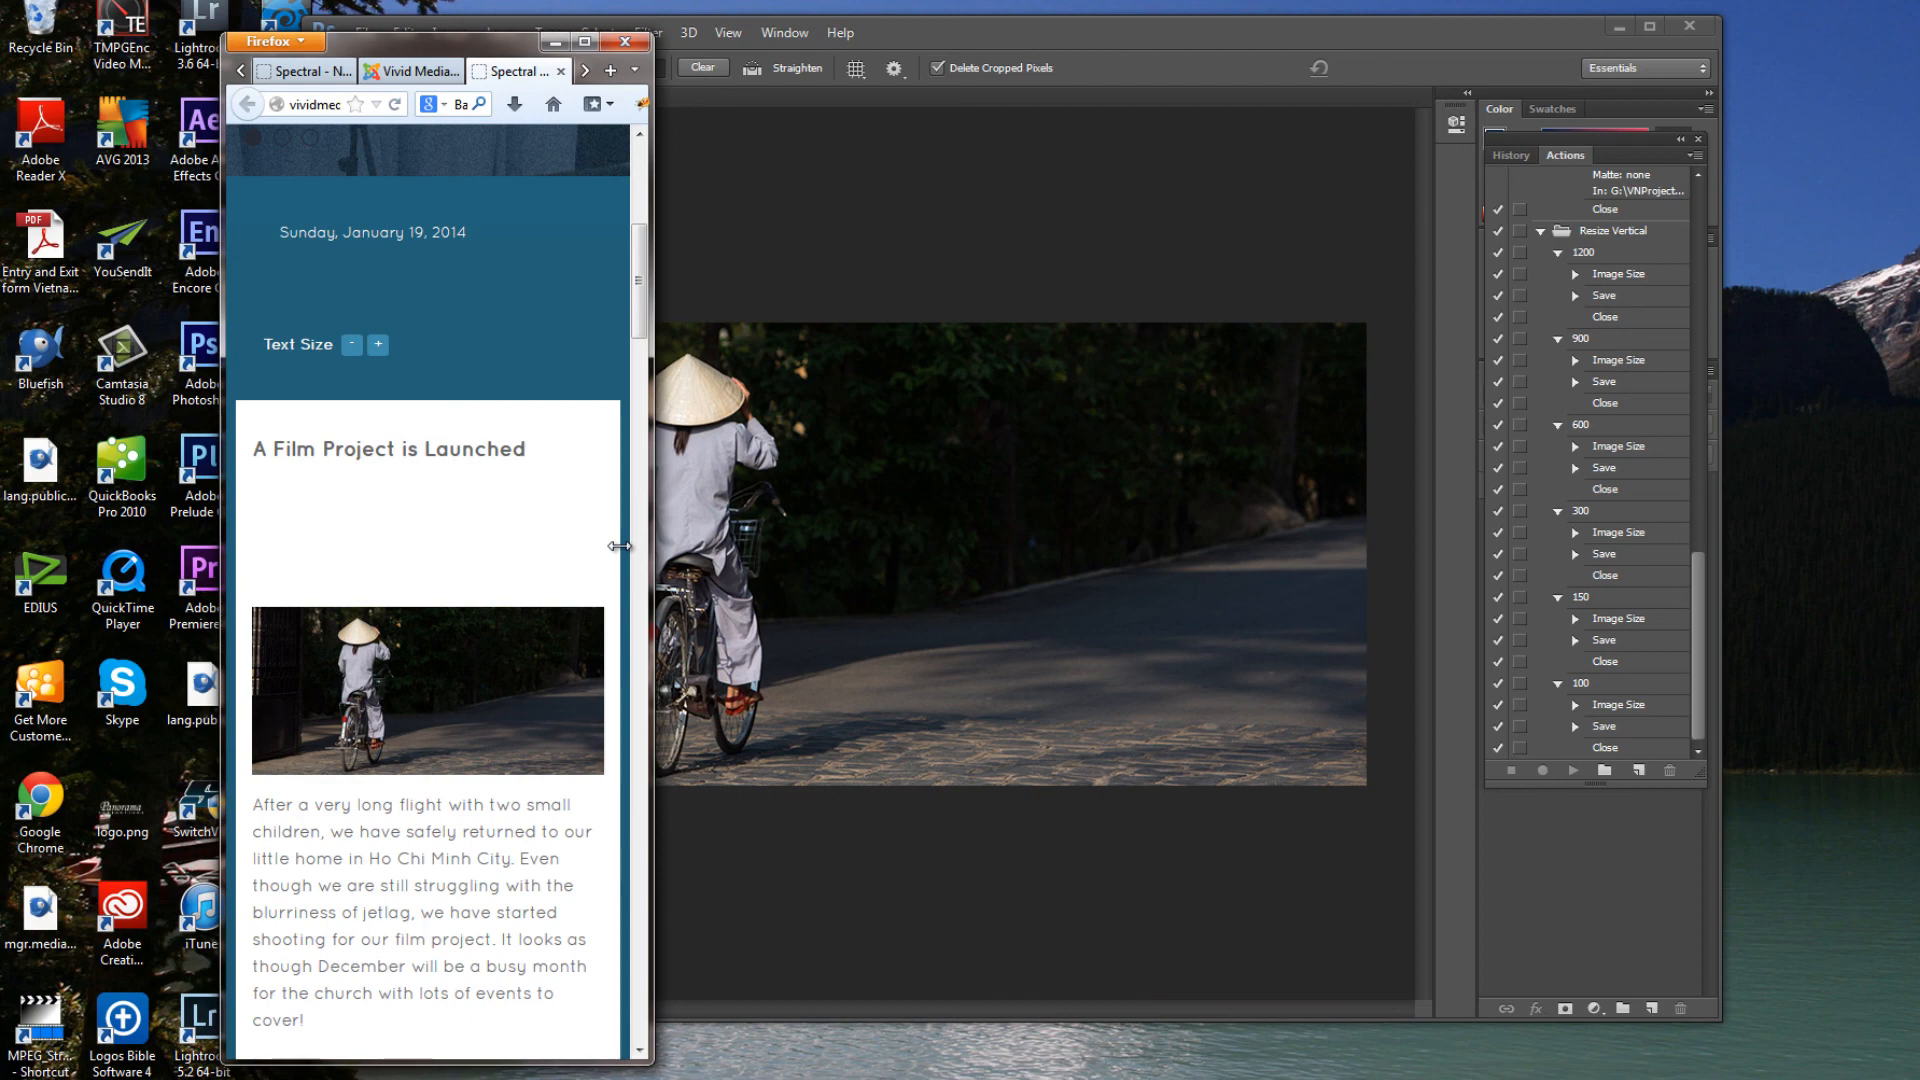
{"action": "left_click_drag", "start_coordinate": [640, 546], "coordinate": [1762, 626]}
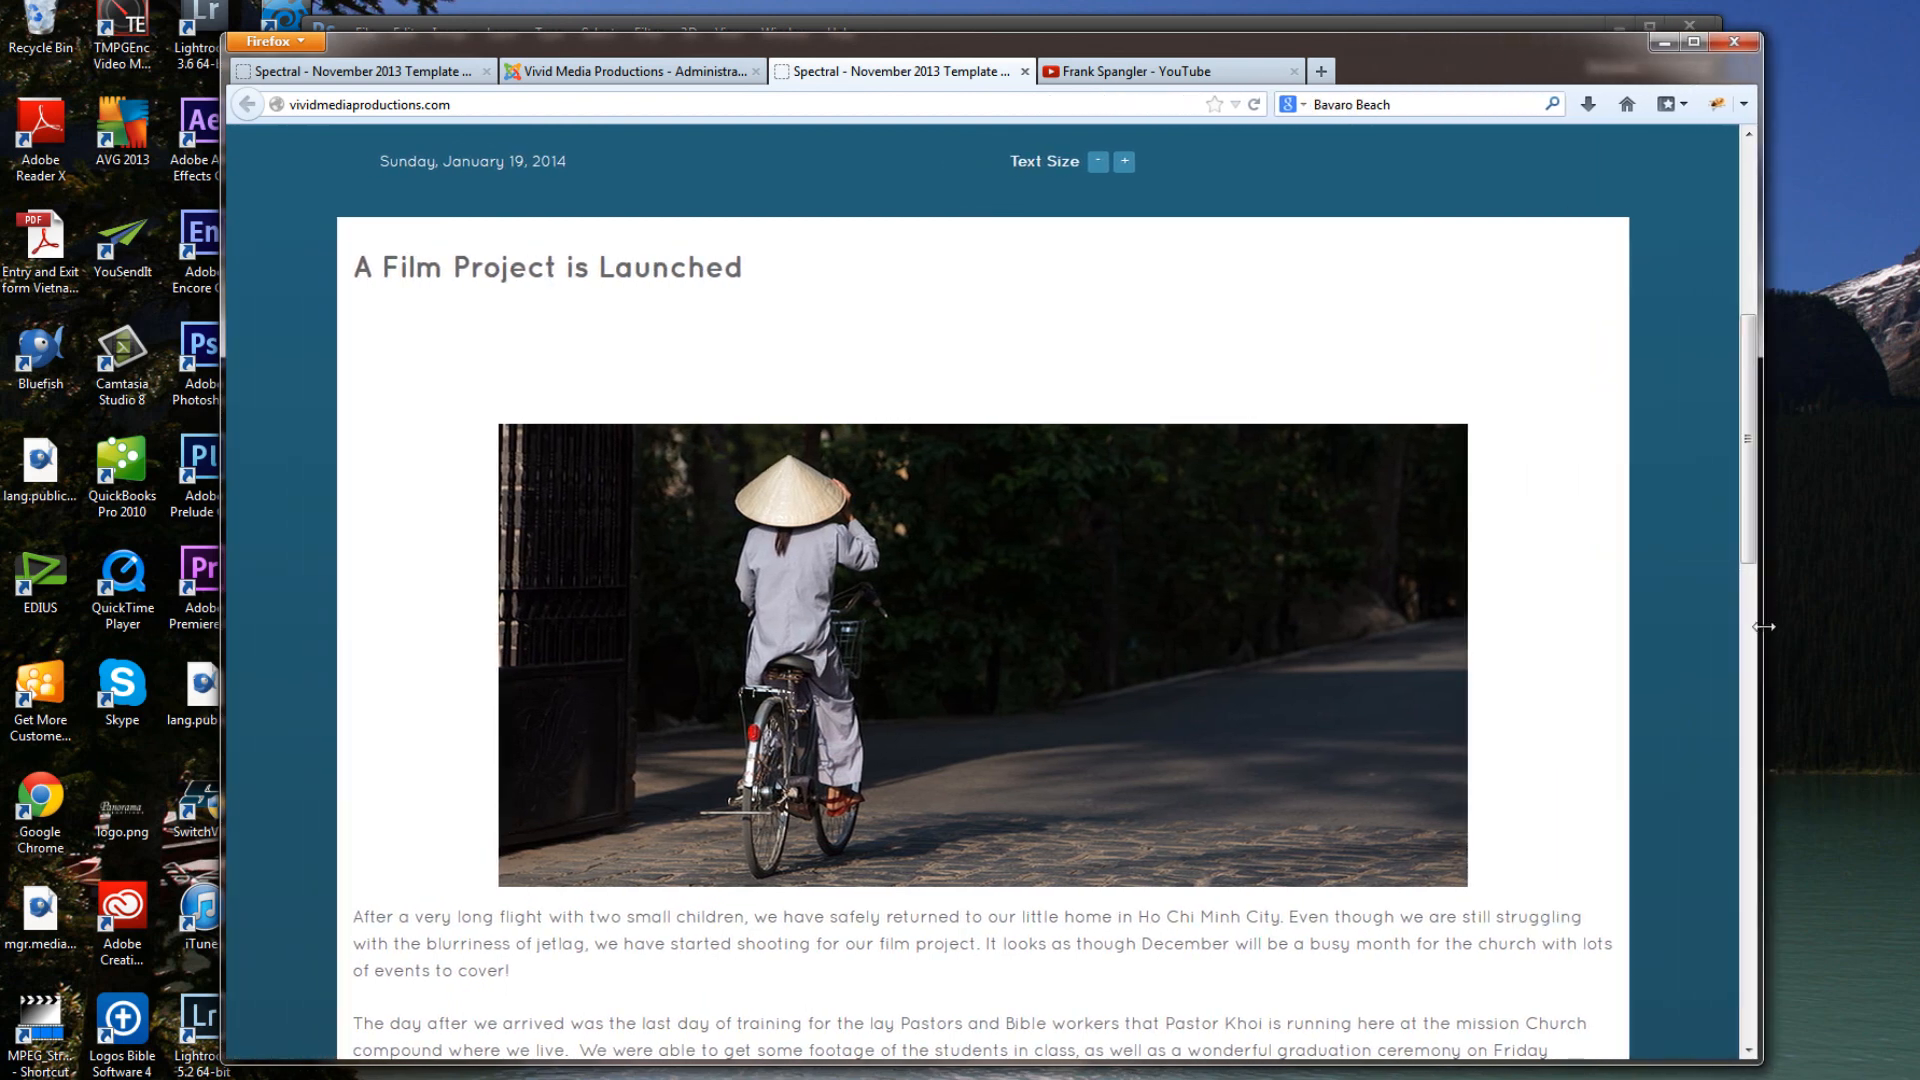
{"action": "mouse_move", "coordinate": [1757, 627]}
{"action": "left_mouse_down"}
{"action": "mouse_move", "coordinate": [884, 527]}
{"action": "mouse_move", "coordinate": [1401, 549]}
{"action": "mouse_move", "coordinate": [1768, 598]}
{"action": "left_mouse_up"}
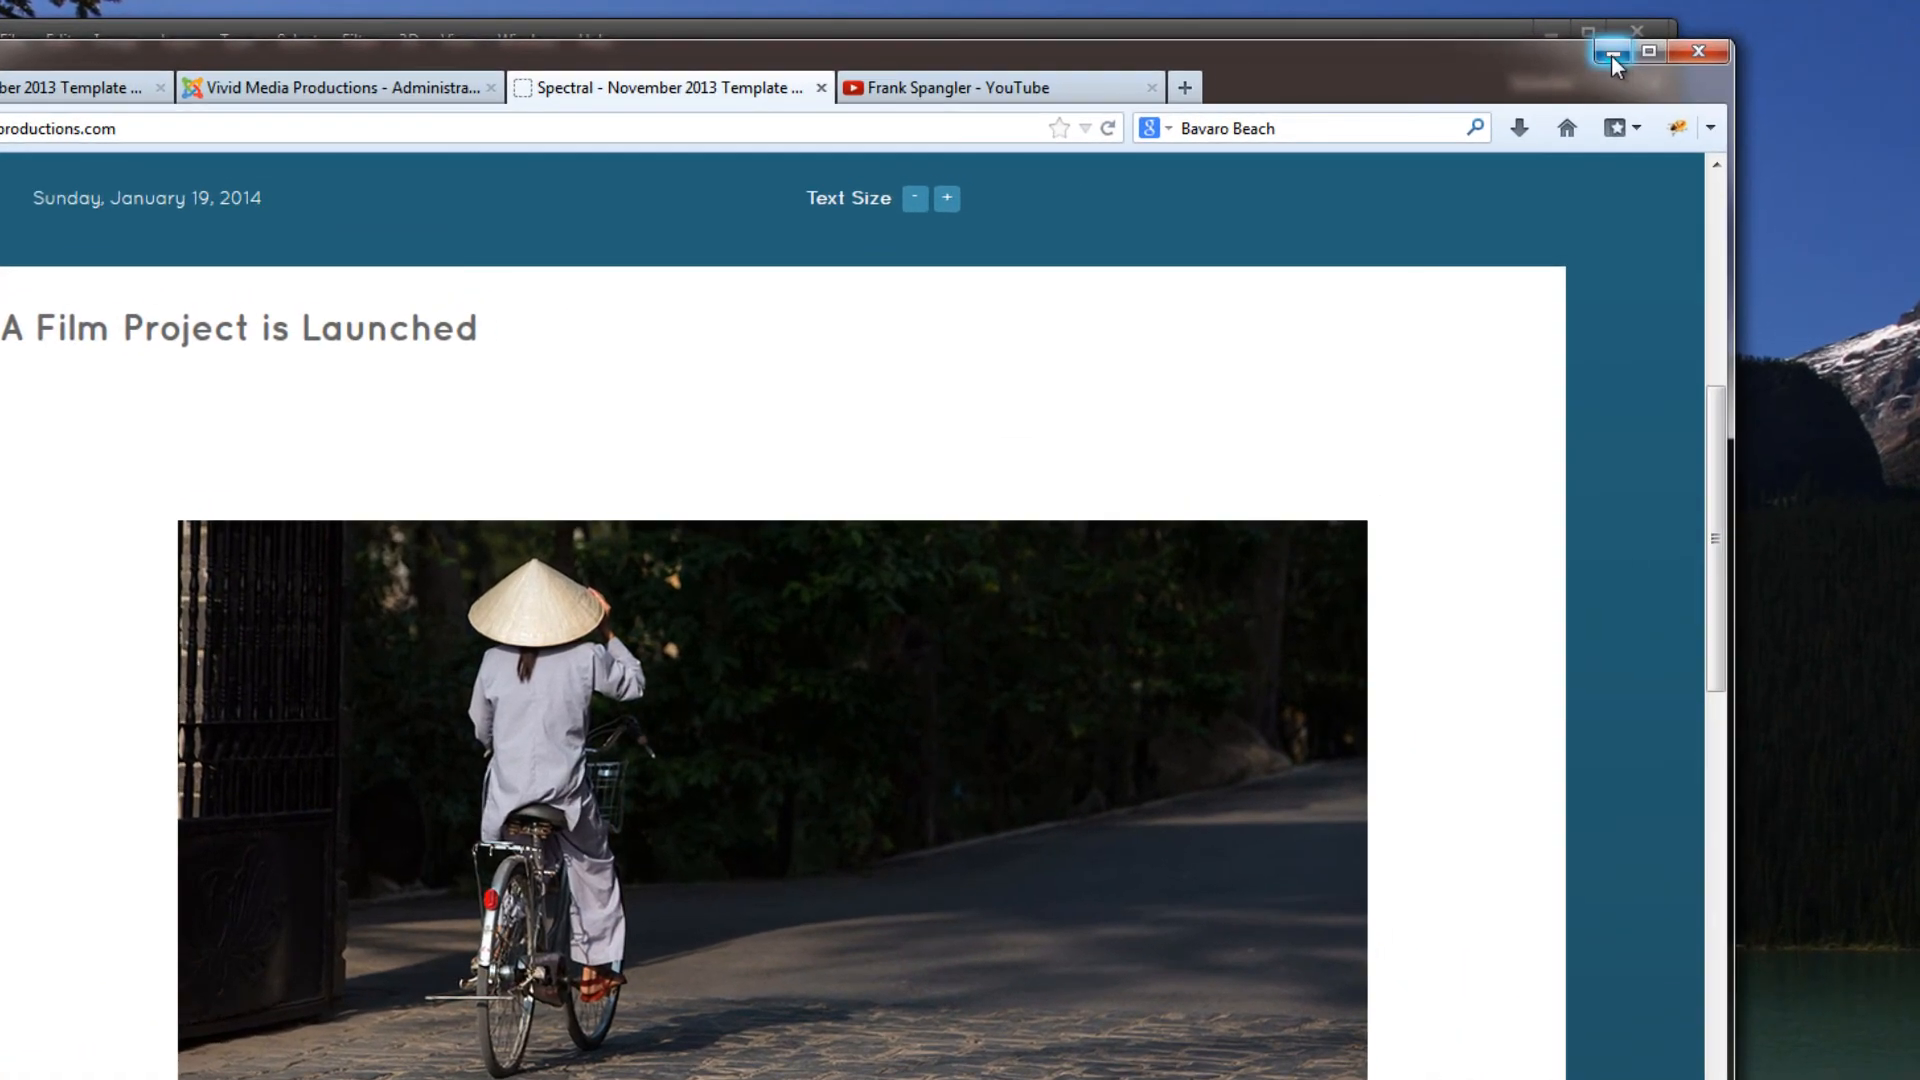
{"action": "left_click", "coordinate": [1668, 42]}
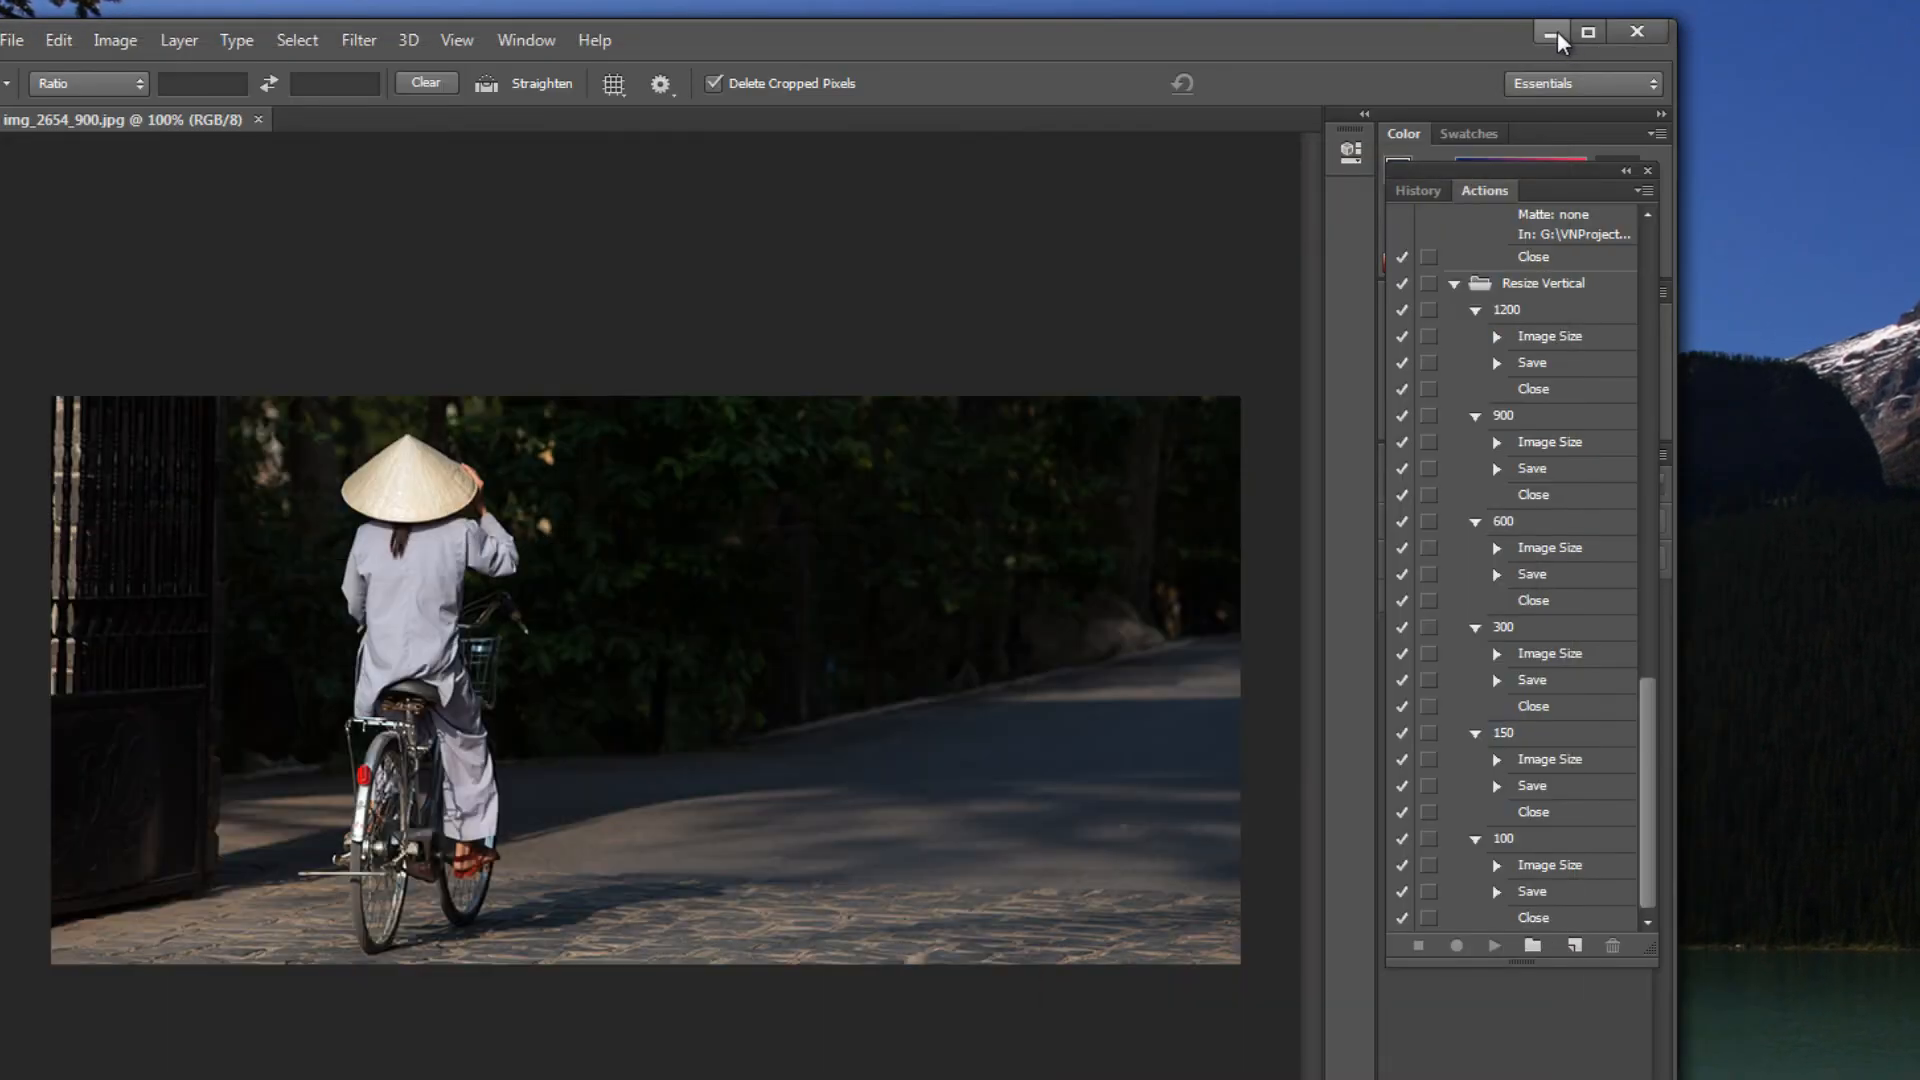